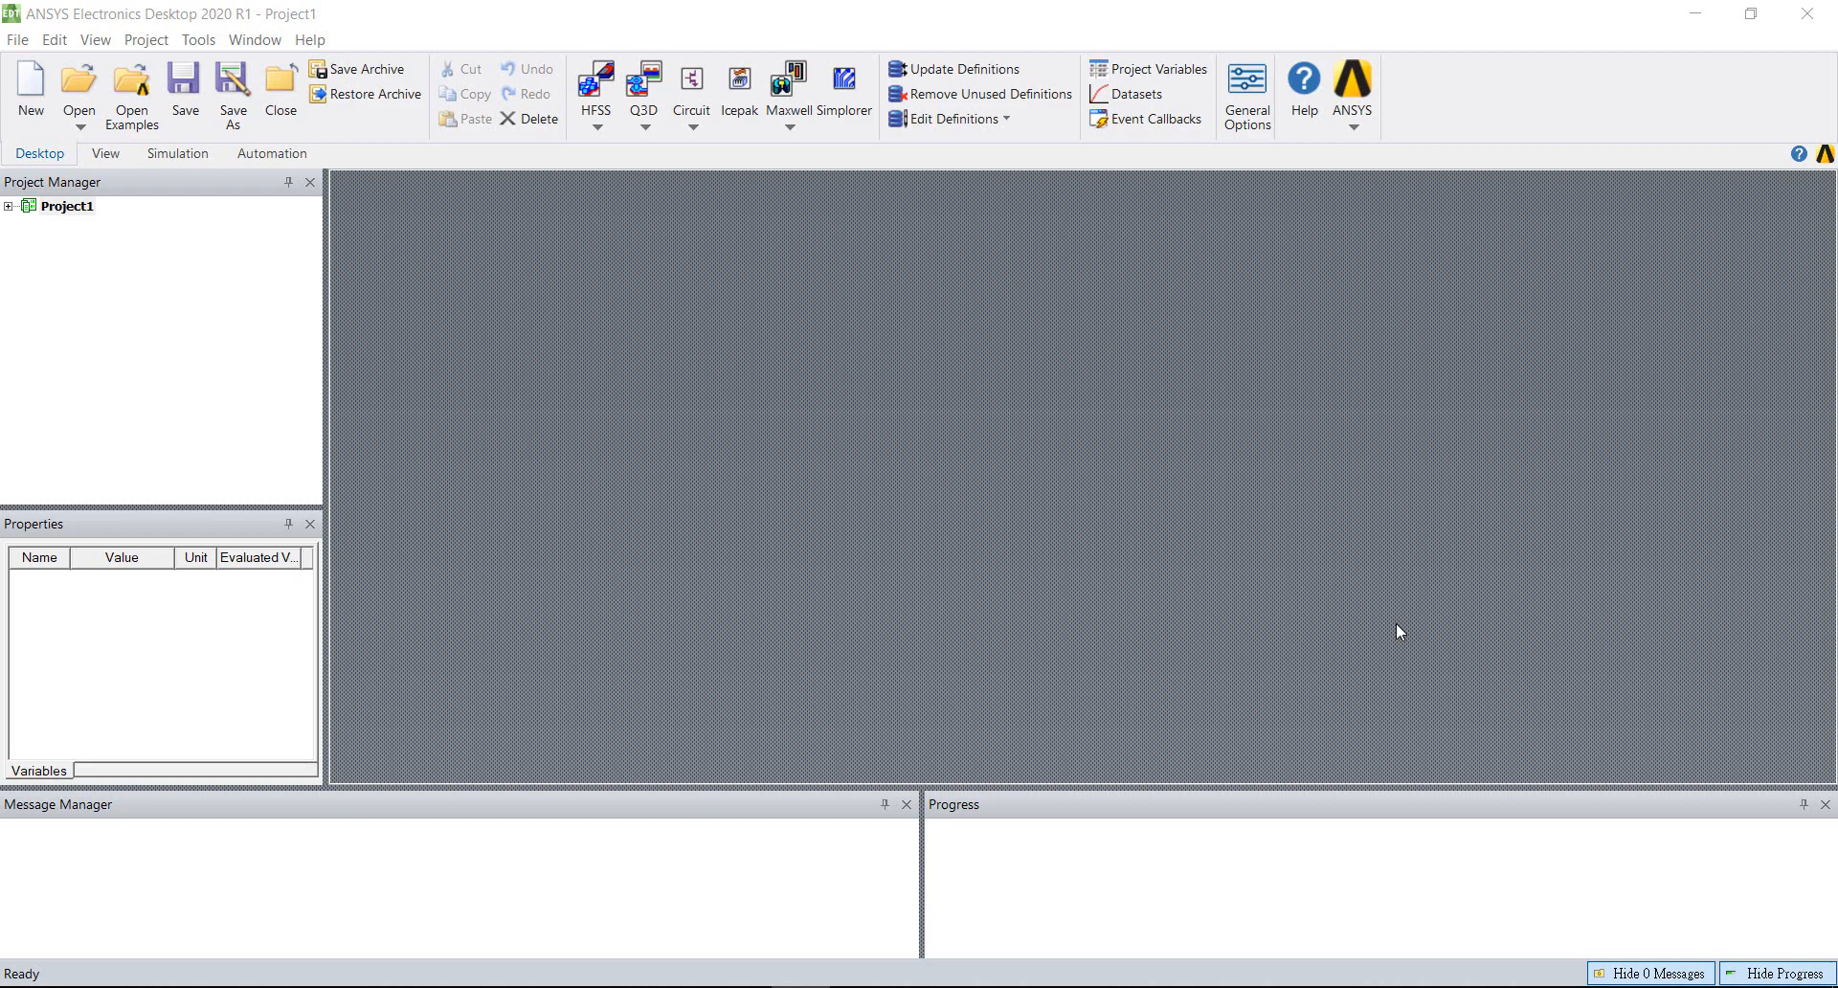
- Insert a Q3D Extractor design into the project and expand the project's tree
{"action": "left_click", "coordinate": [646, 122]}
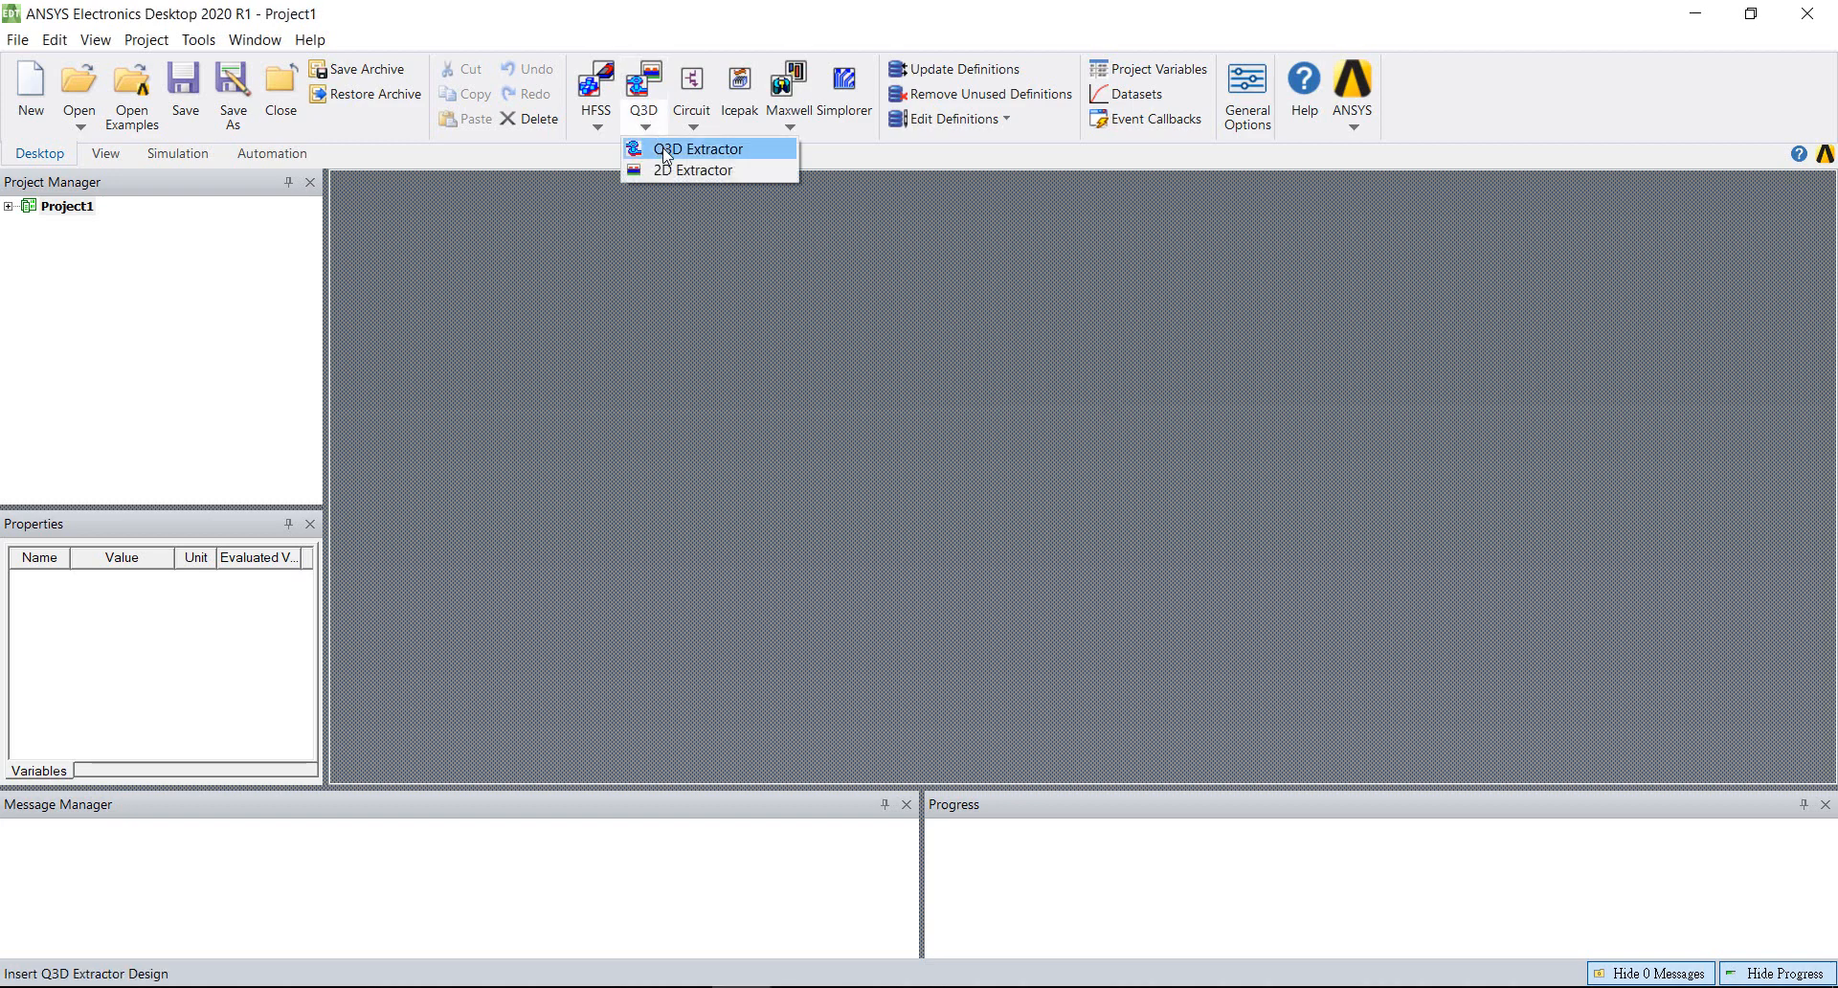
{"action": "left_click", "coordinate": [666, 151]}
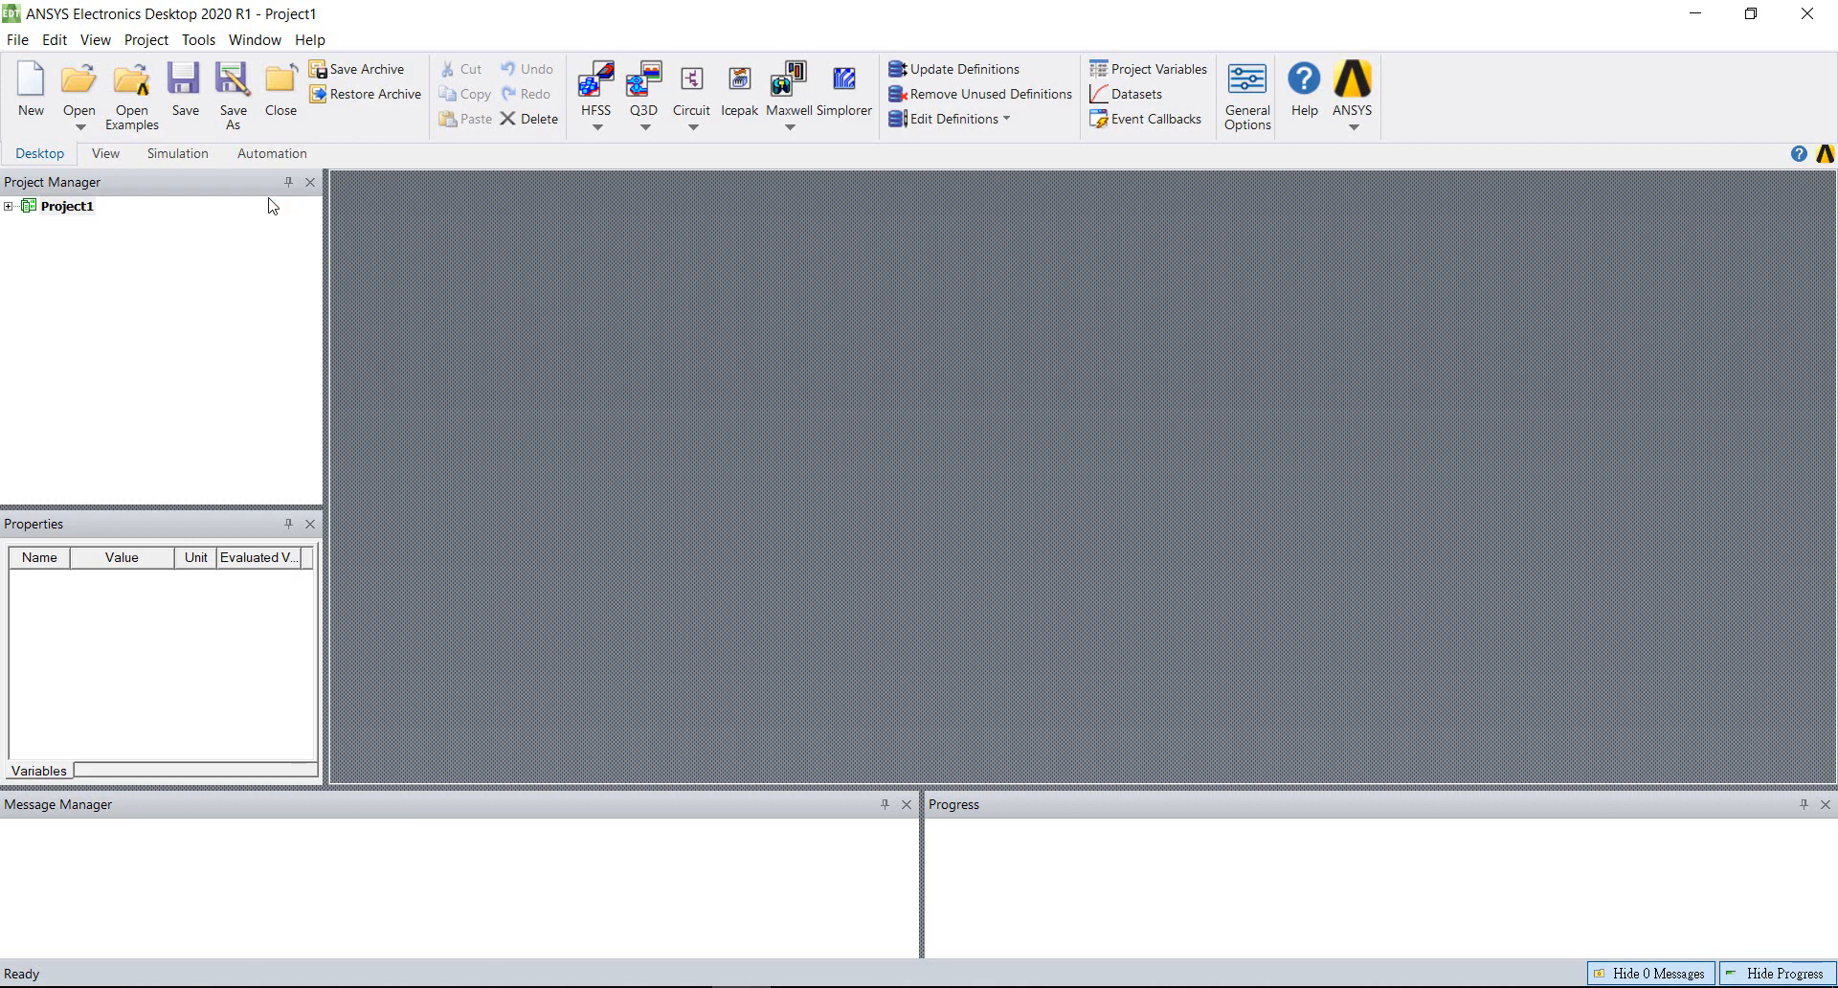
{"action": "left_click", "coordinate": [10, 205]}
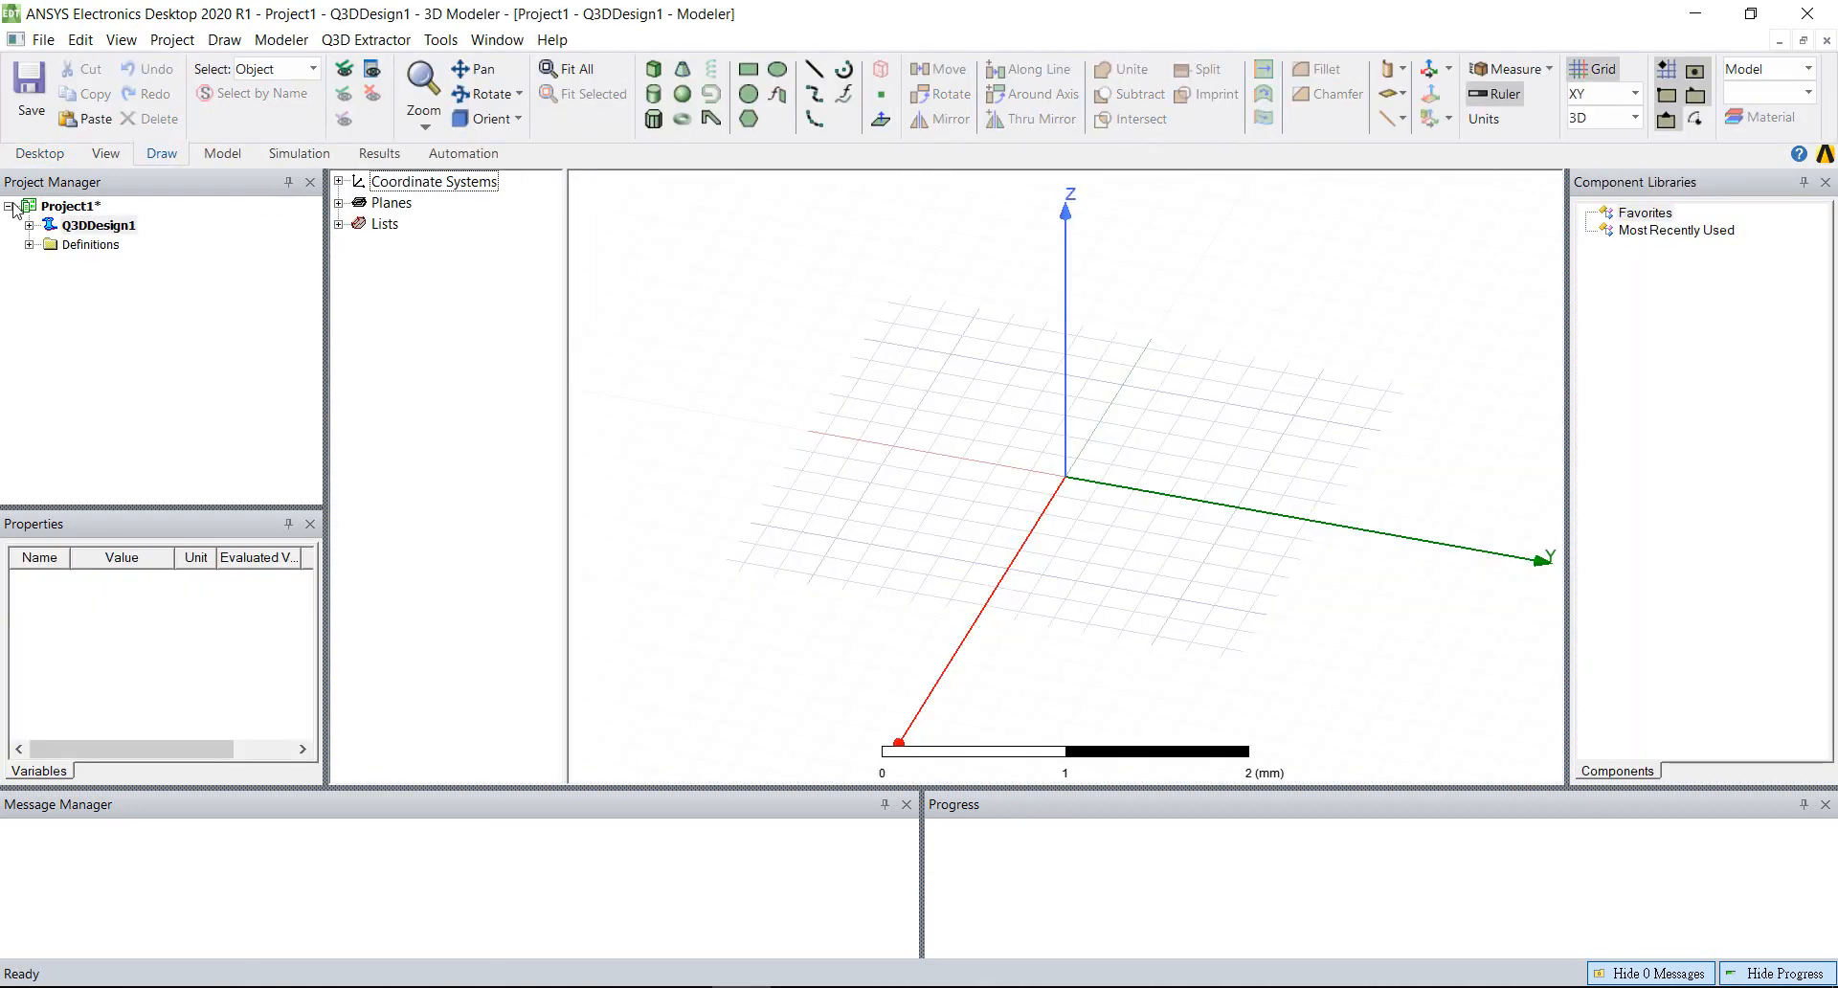
- Rename the project as "03 modeling and parameter setting"
{"action": "left_click", "coordinate": [67, 207]}
{"action": "right_click", "coordinate": [78, 207]}
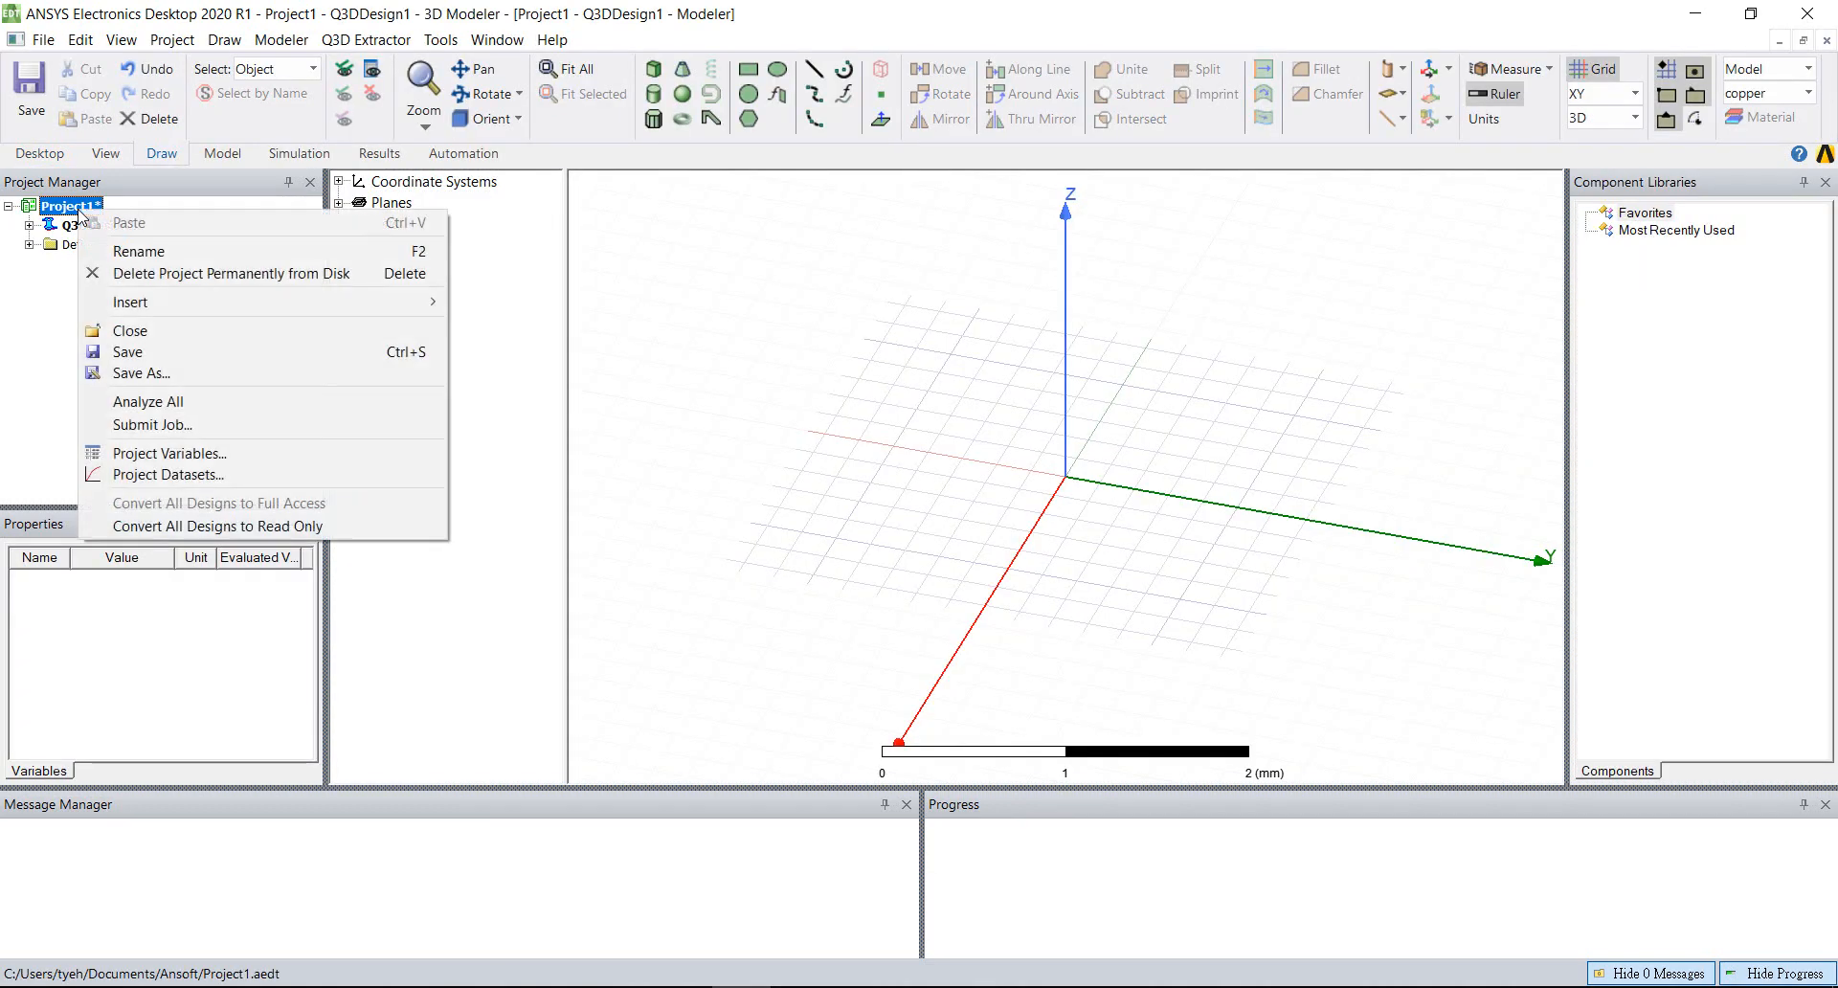
{"action": "left_click", "coordinate": [124, 250]}
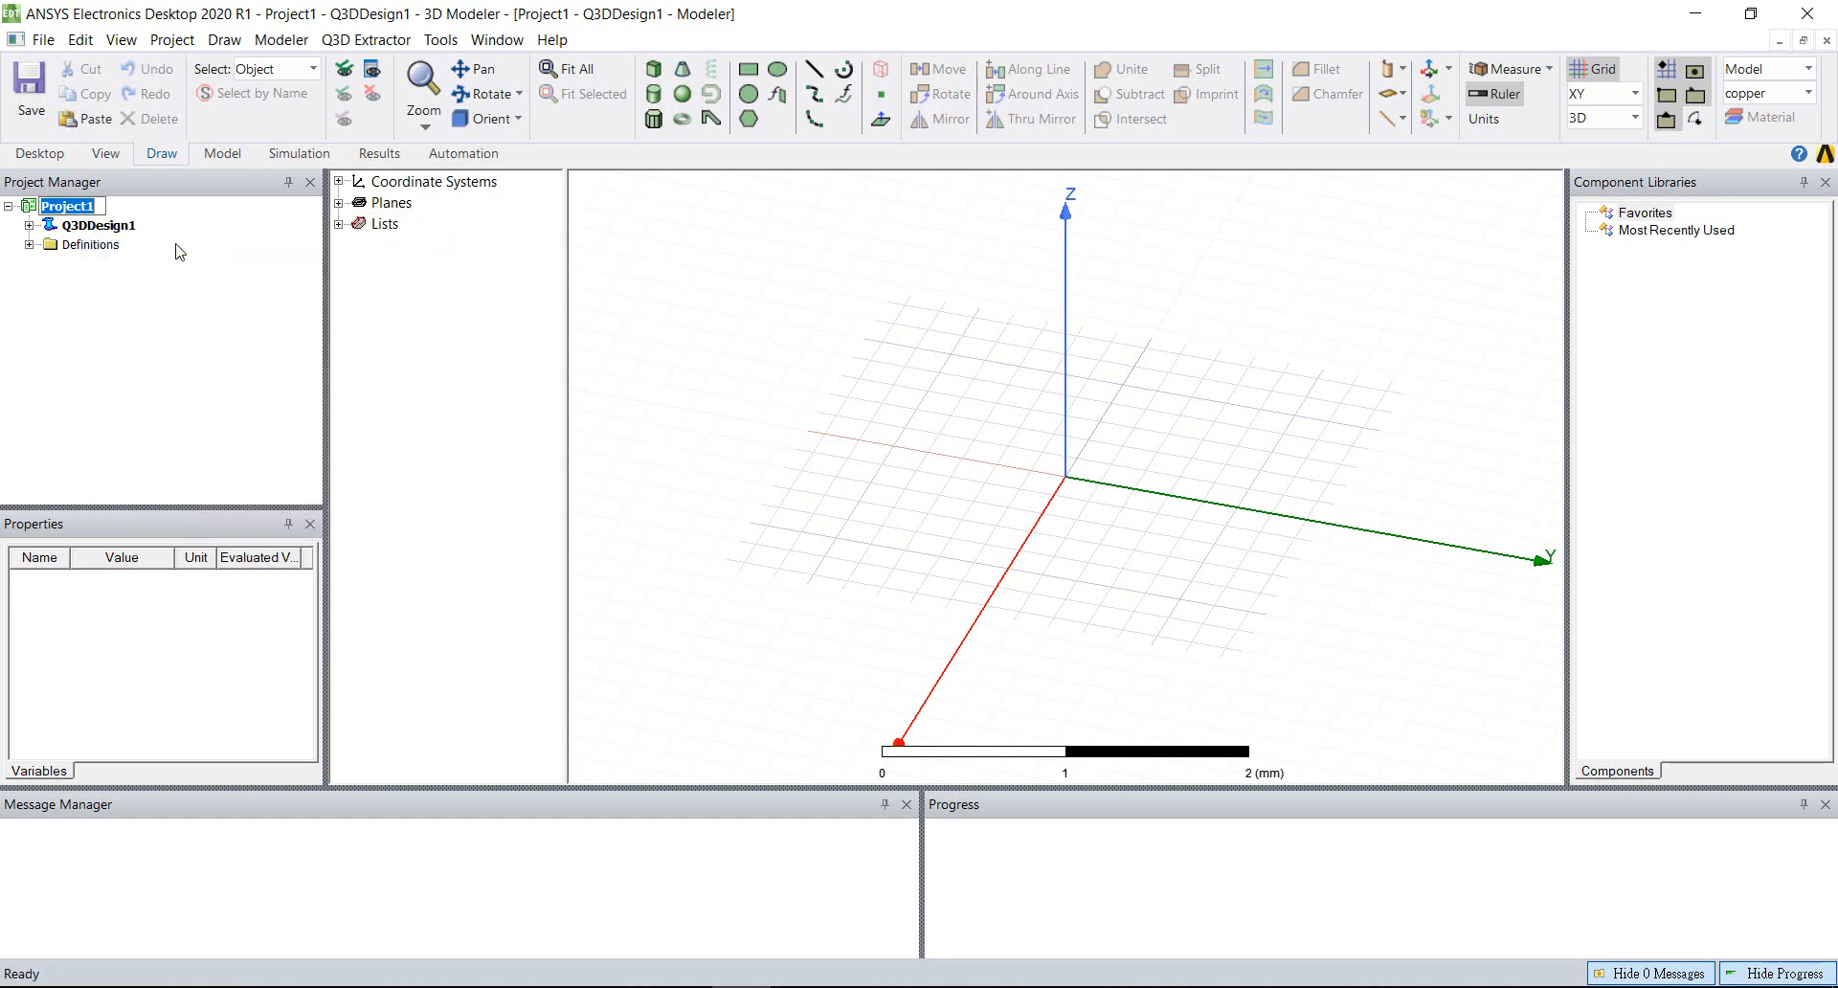
{"action": "type", "text": "03 modeling and"}
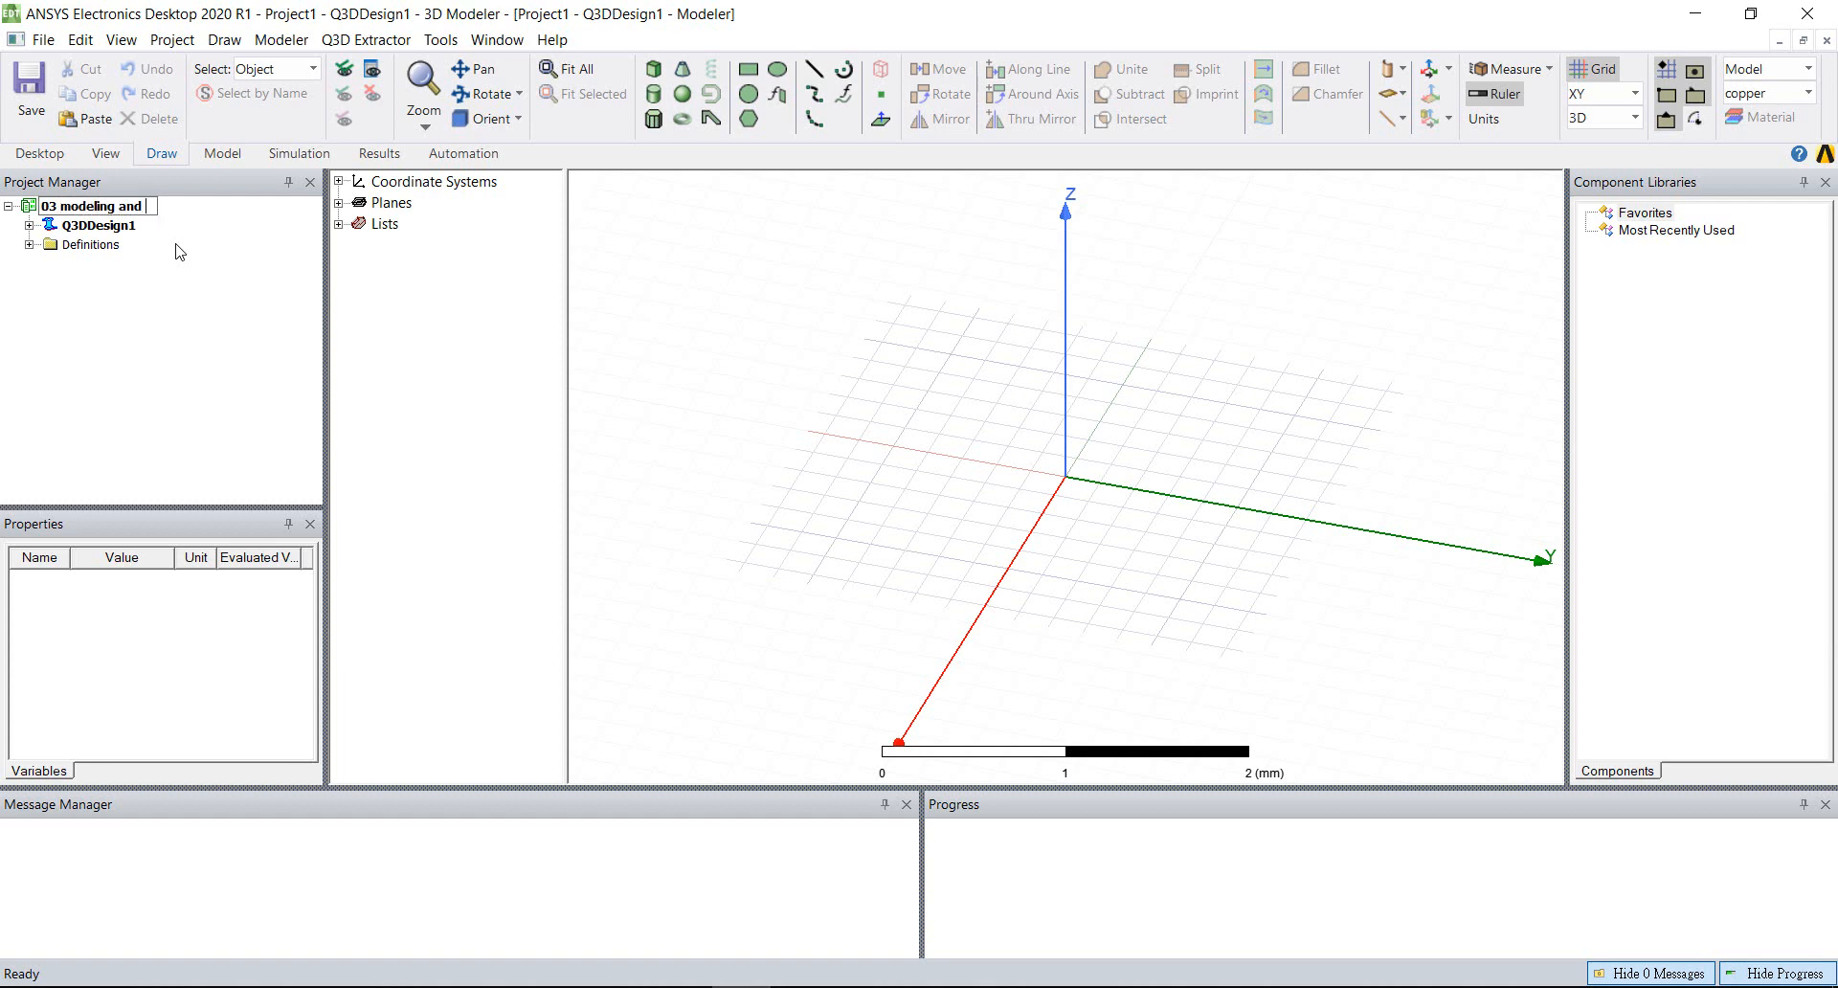
{"action": "type", "text": " parameter setting"}
{"action": "key", "text": "Return"}
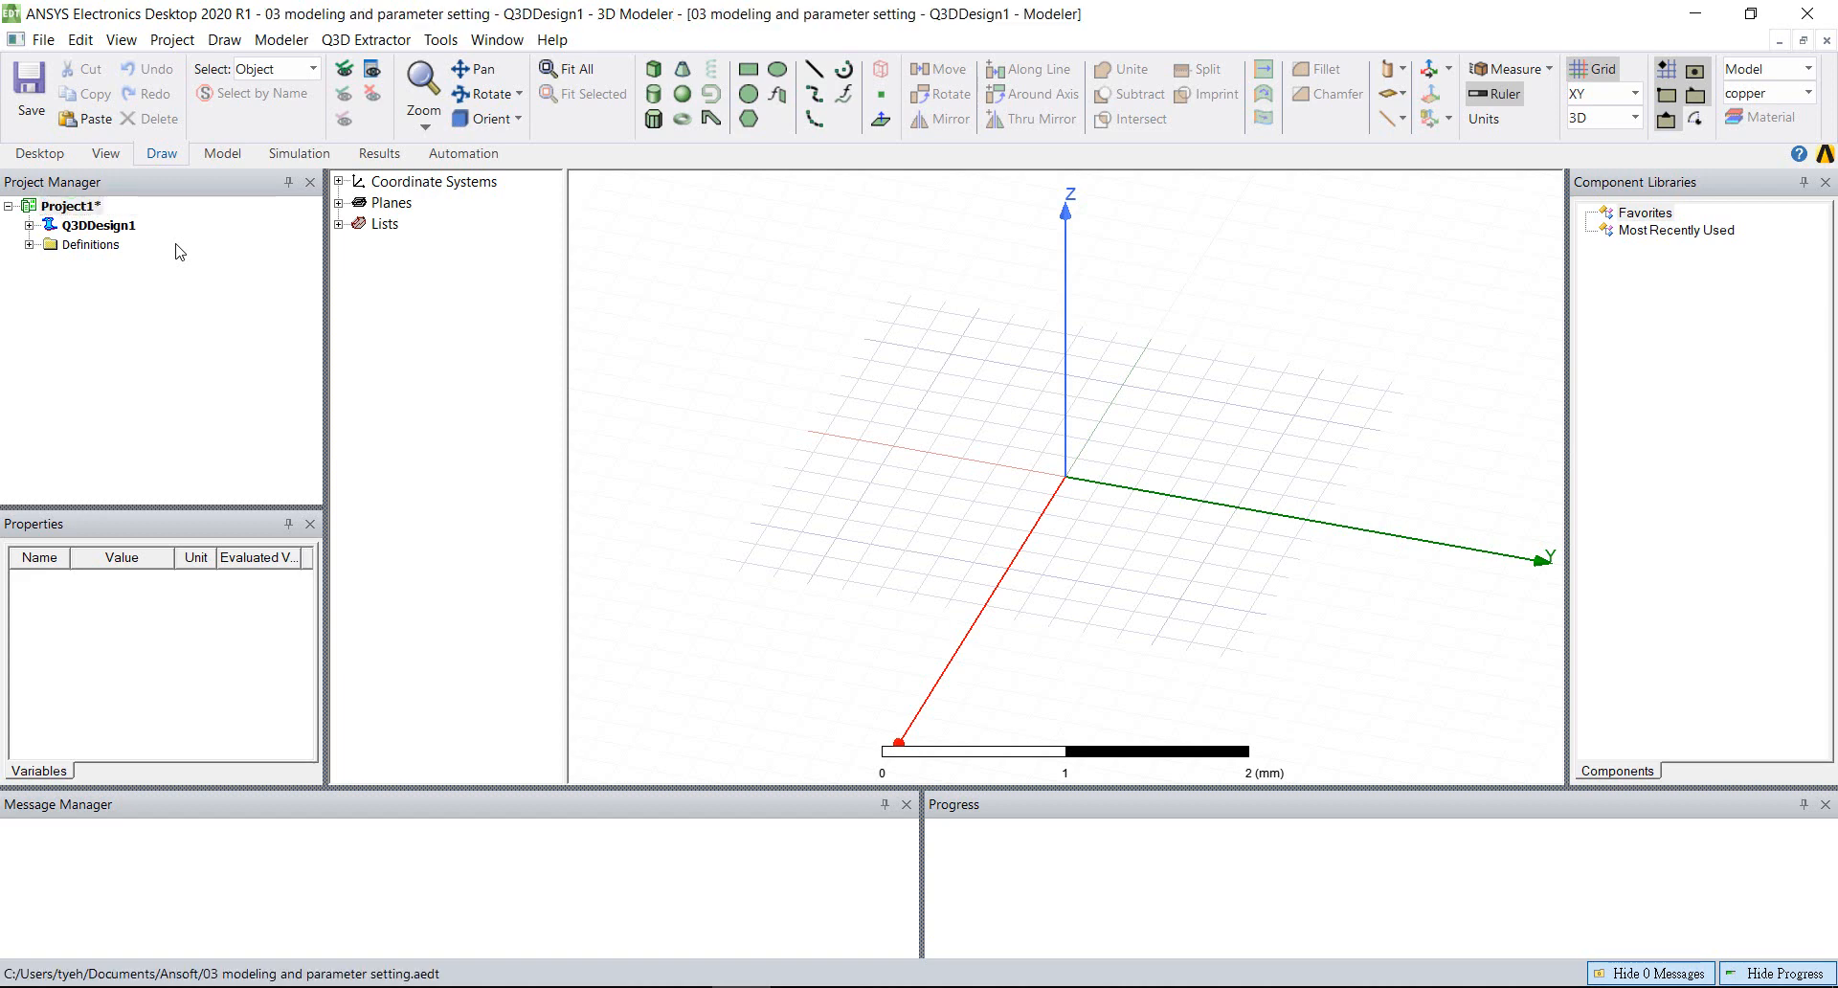
- Append "_2020R1" to the project name
{"action": "left_click", "coordinate": [113, 211]}
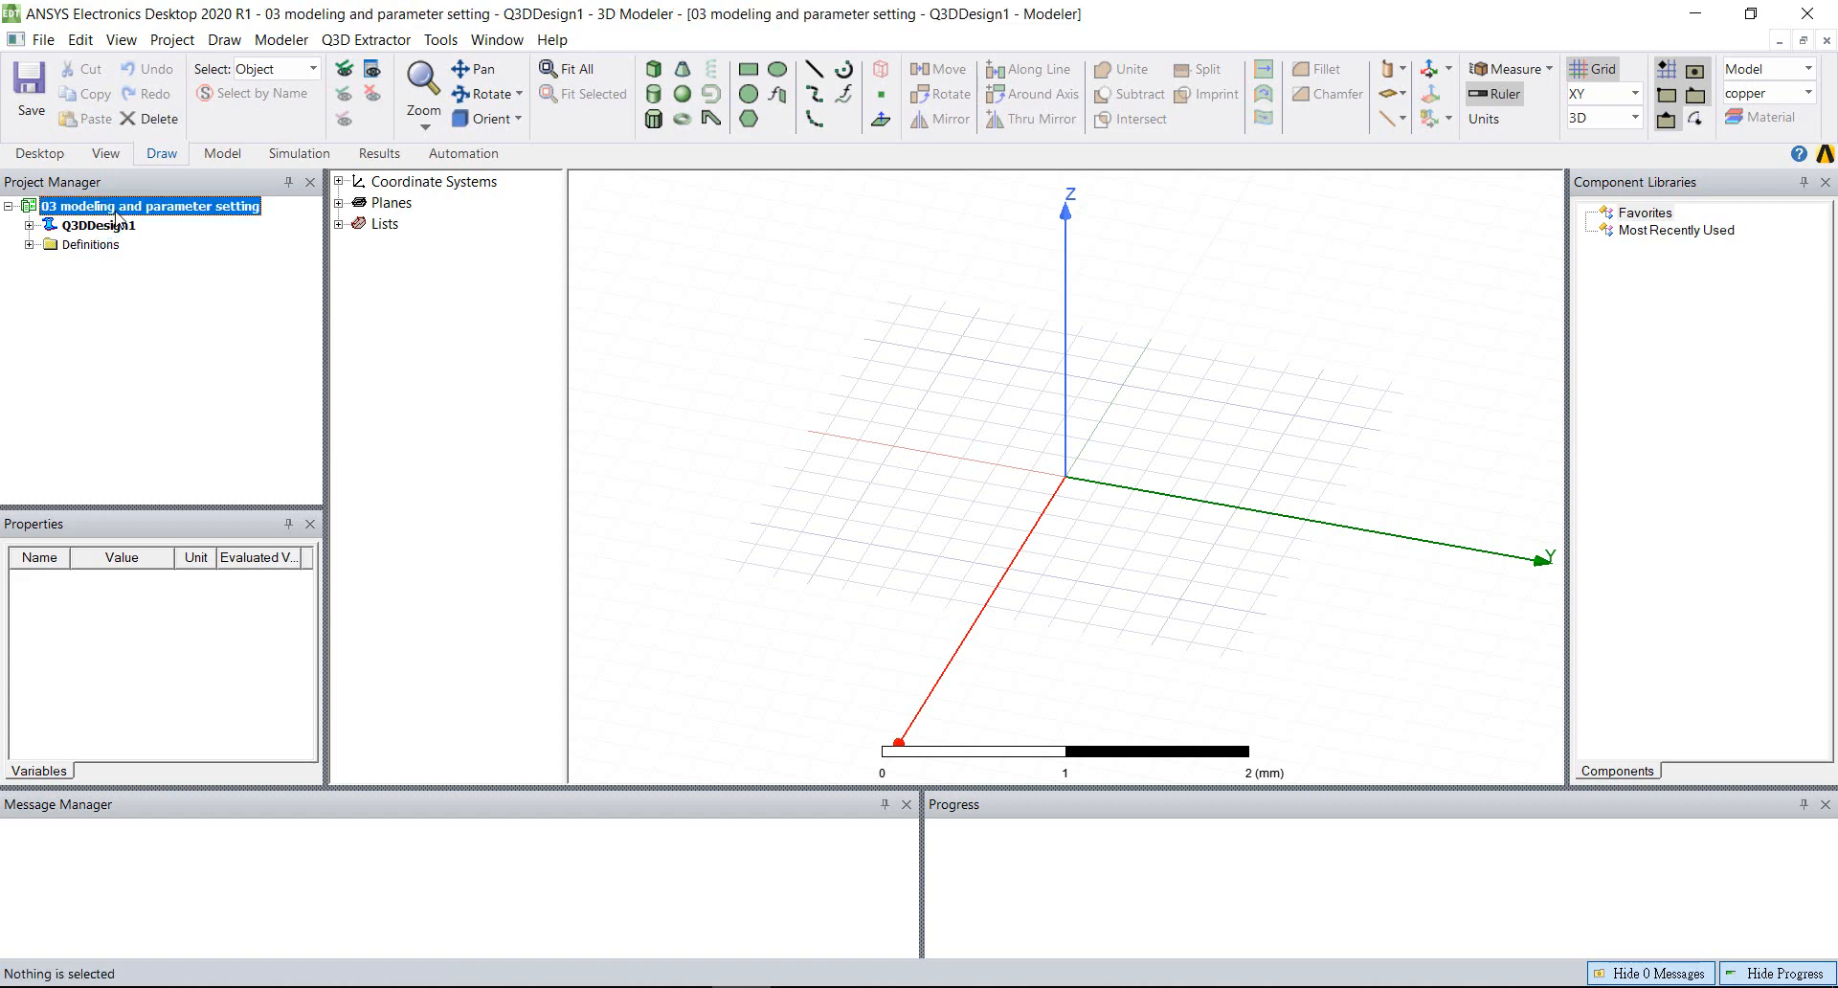
{"action": "left_click", "coordinate": [264, 208]}
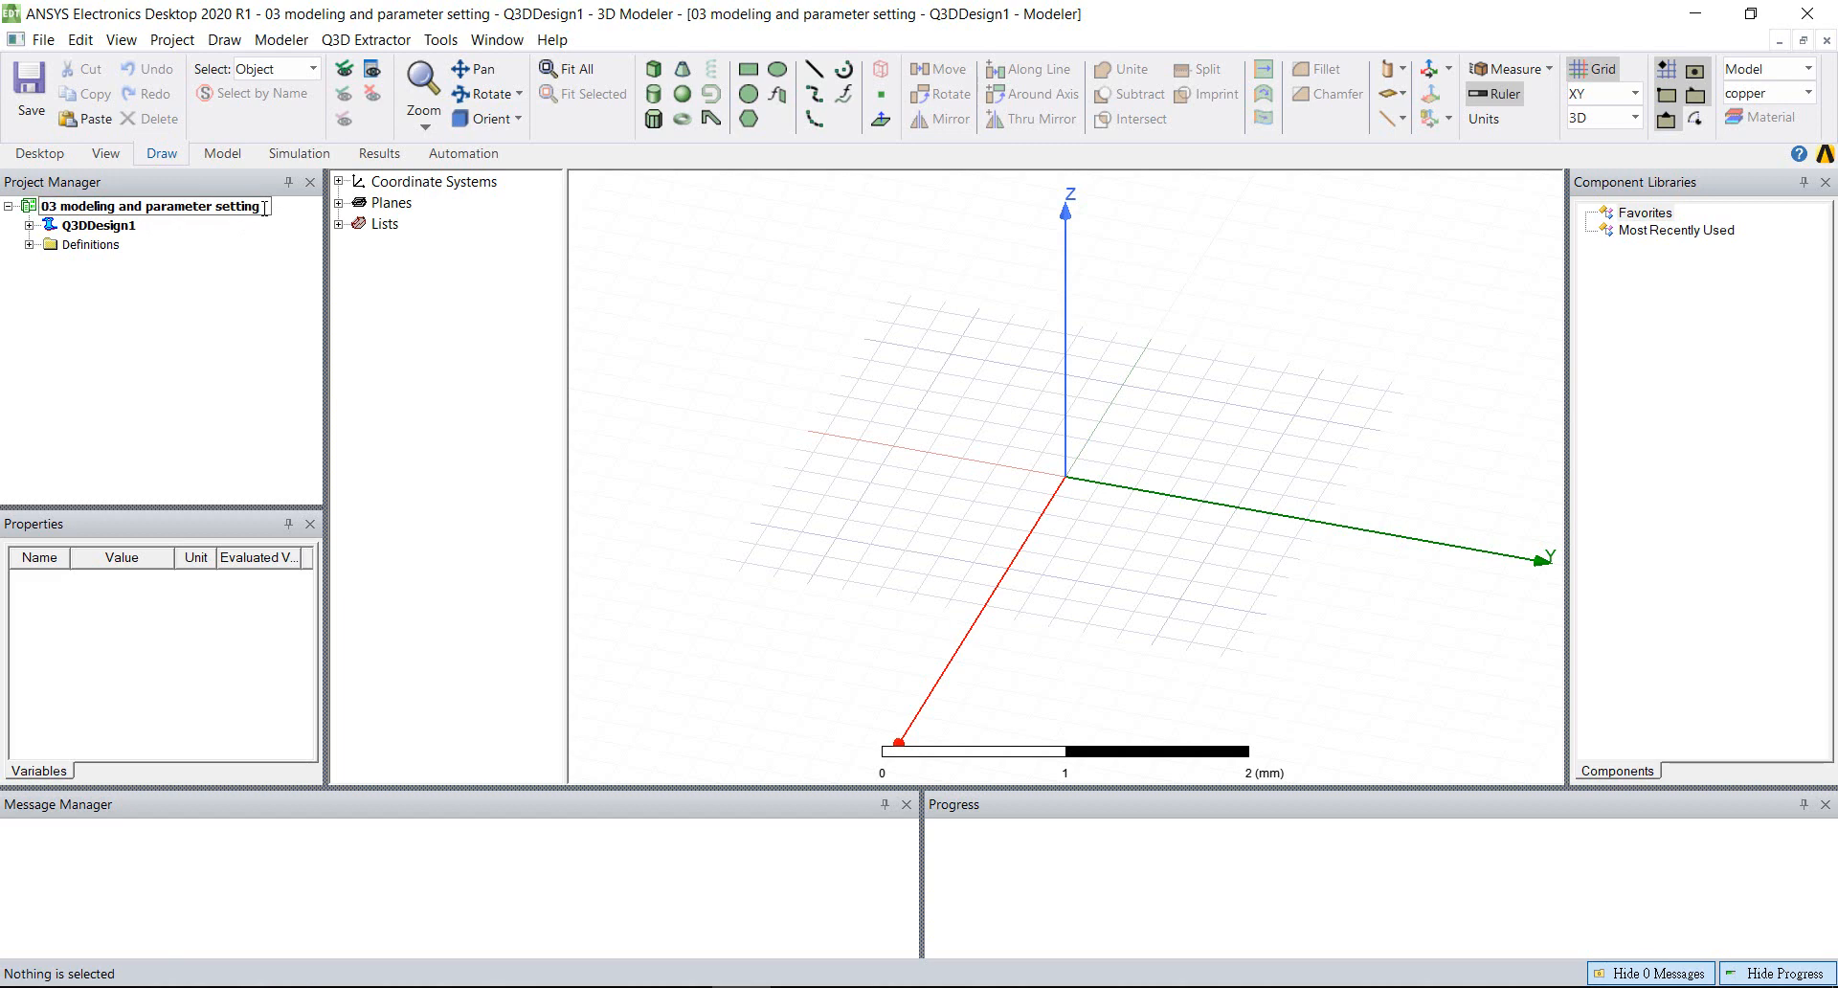
{"action": "type", "text": "_2020R1"}
{"action": "key", "text": "Return"}
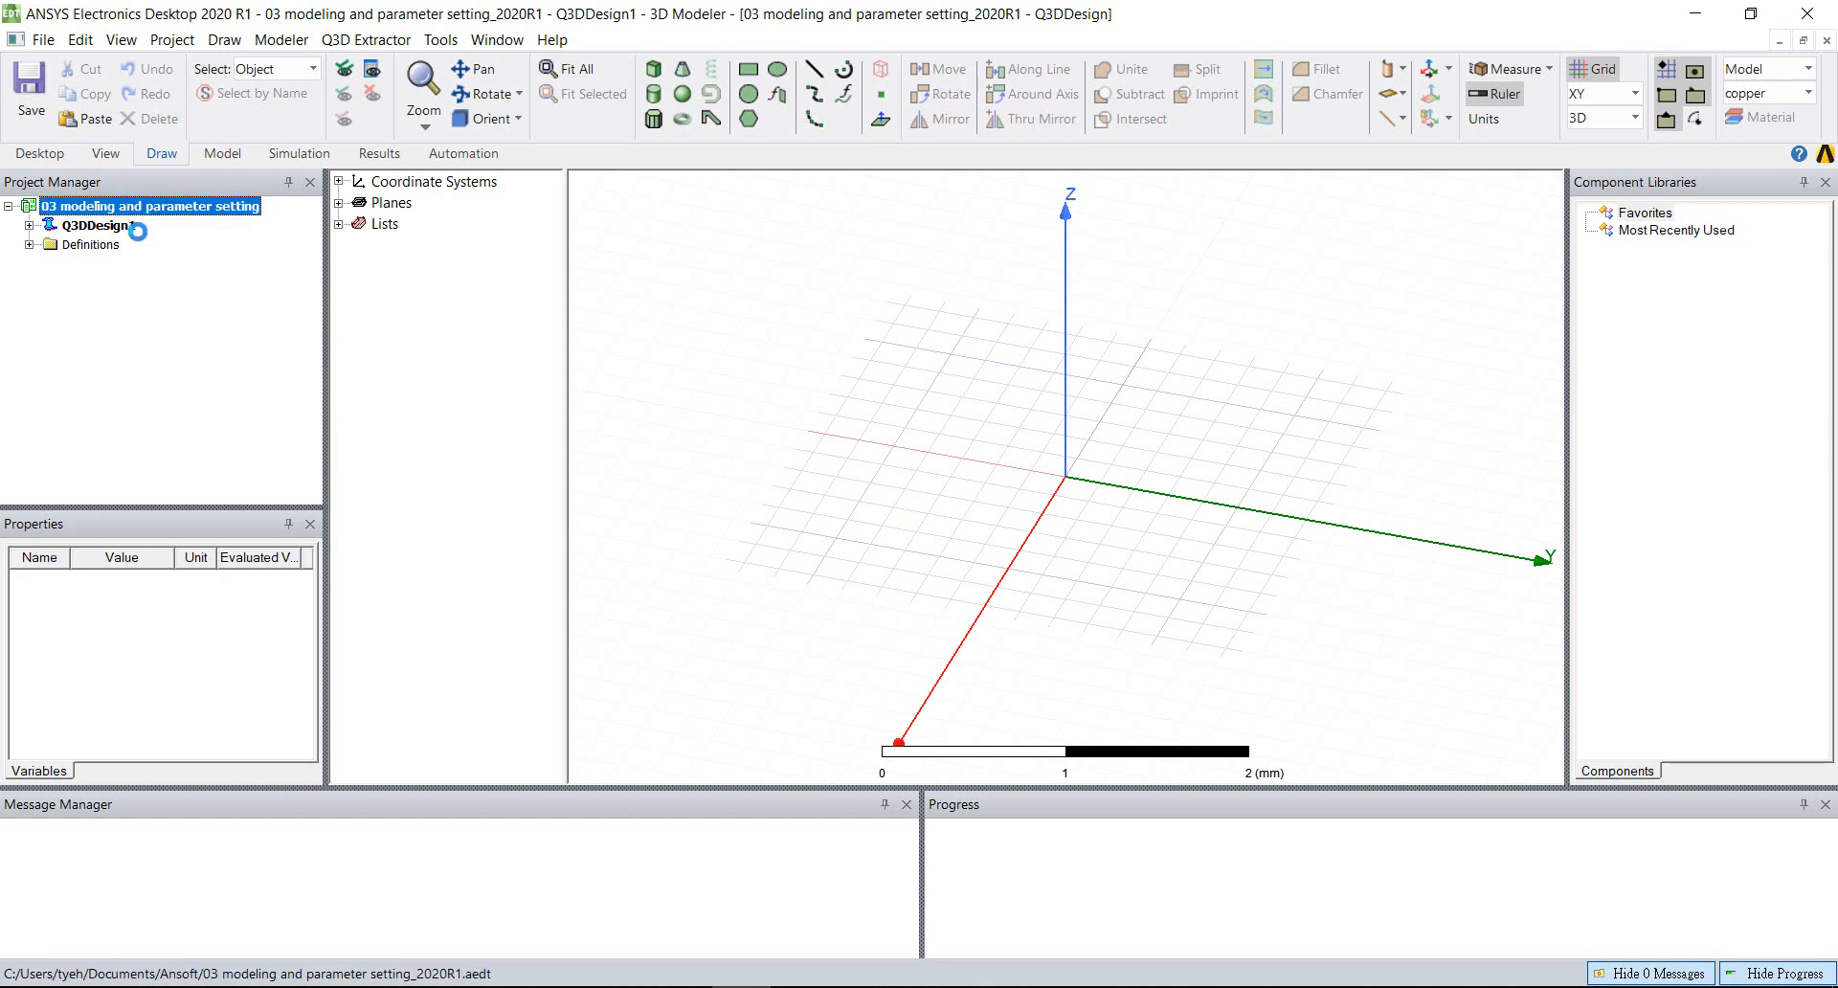
- Narrow the project manager and the model history tree to enlarge the 3D modeling area
{"action": "left_click", "coordinate": [134, 229]}
{"action": "left_click_drag", "start_coordinate": [324, 303], "coordinate": [234, 302]}
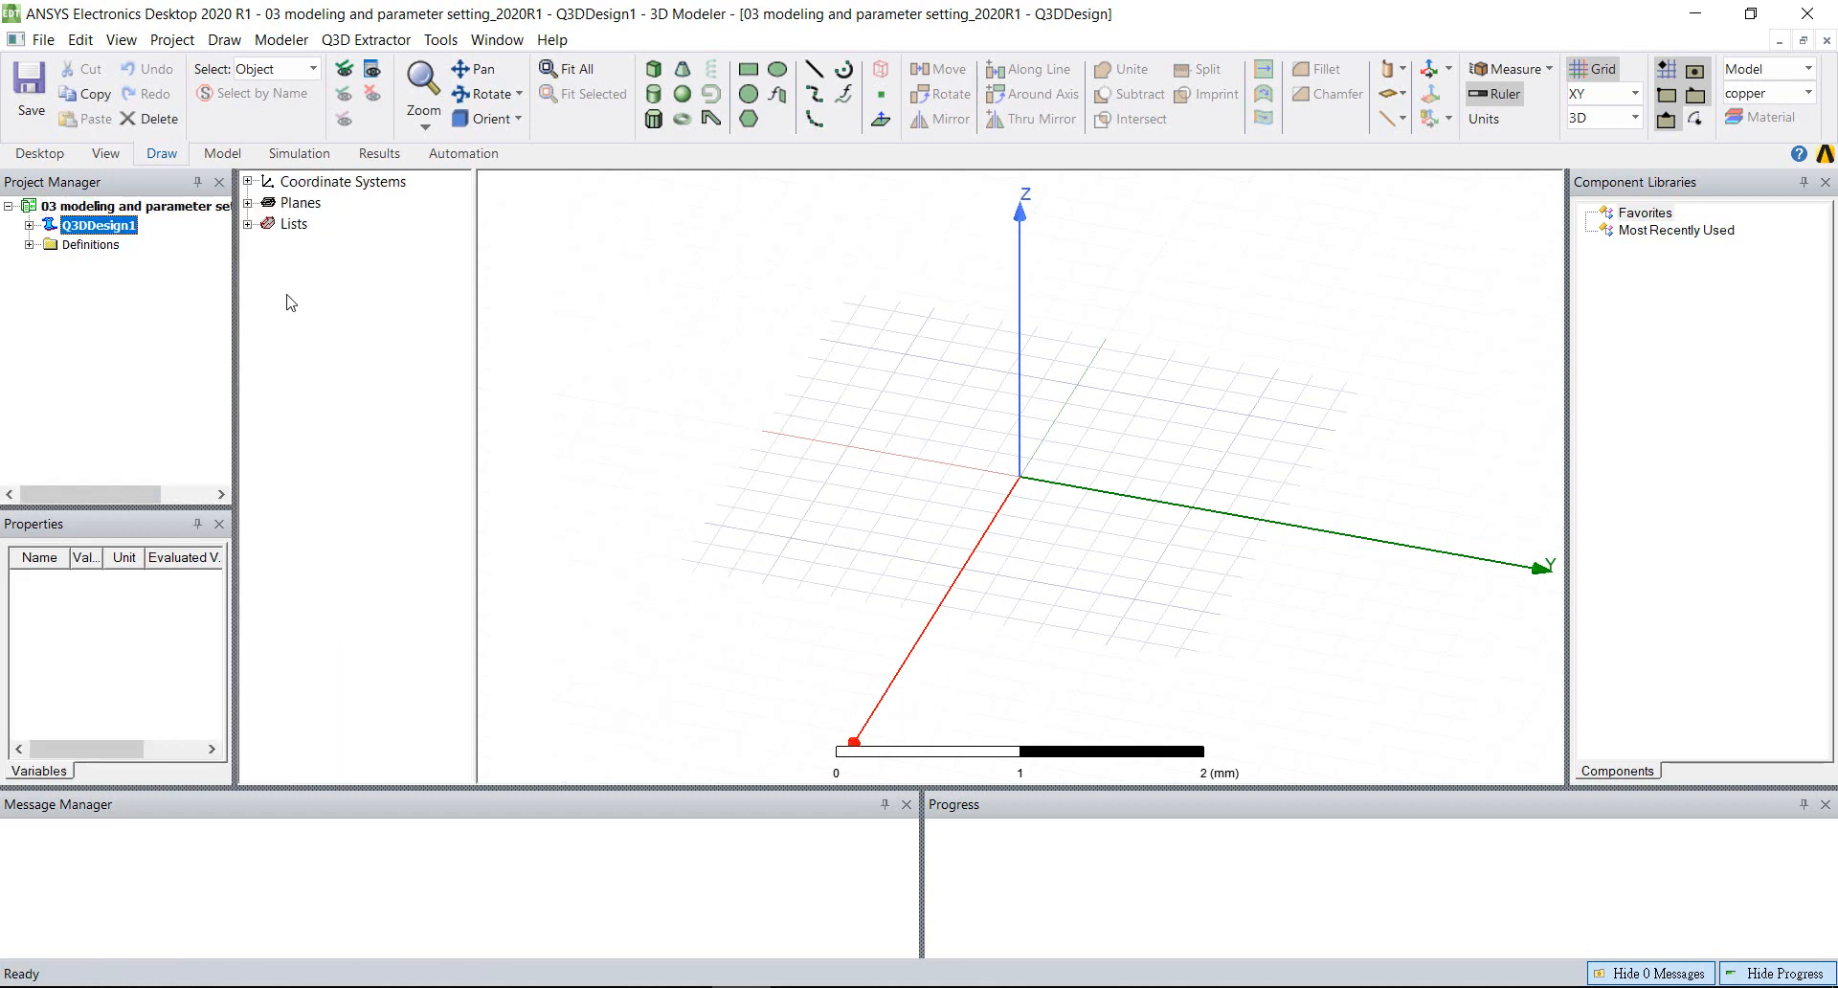
{"action": "left_click_drag", "start_coordinate": [474, 313], "coordinate": [430, 309]}
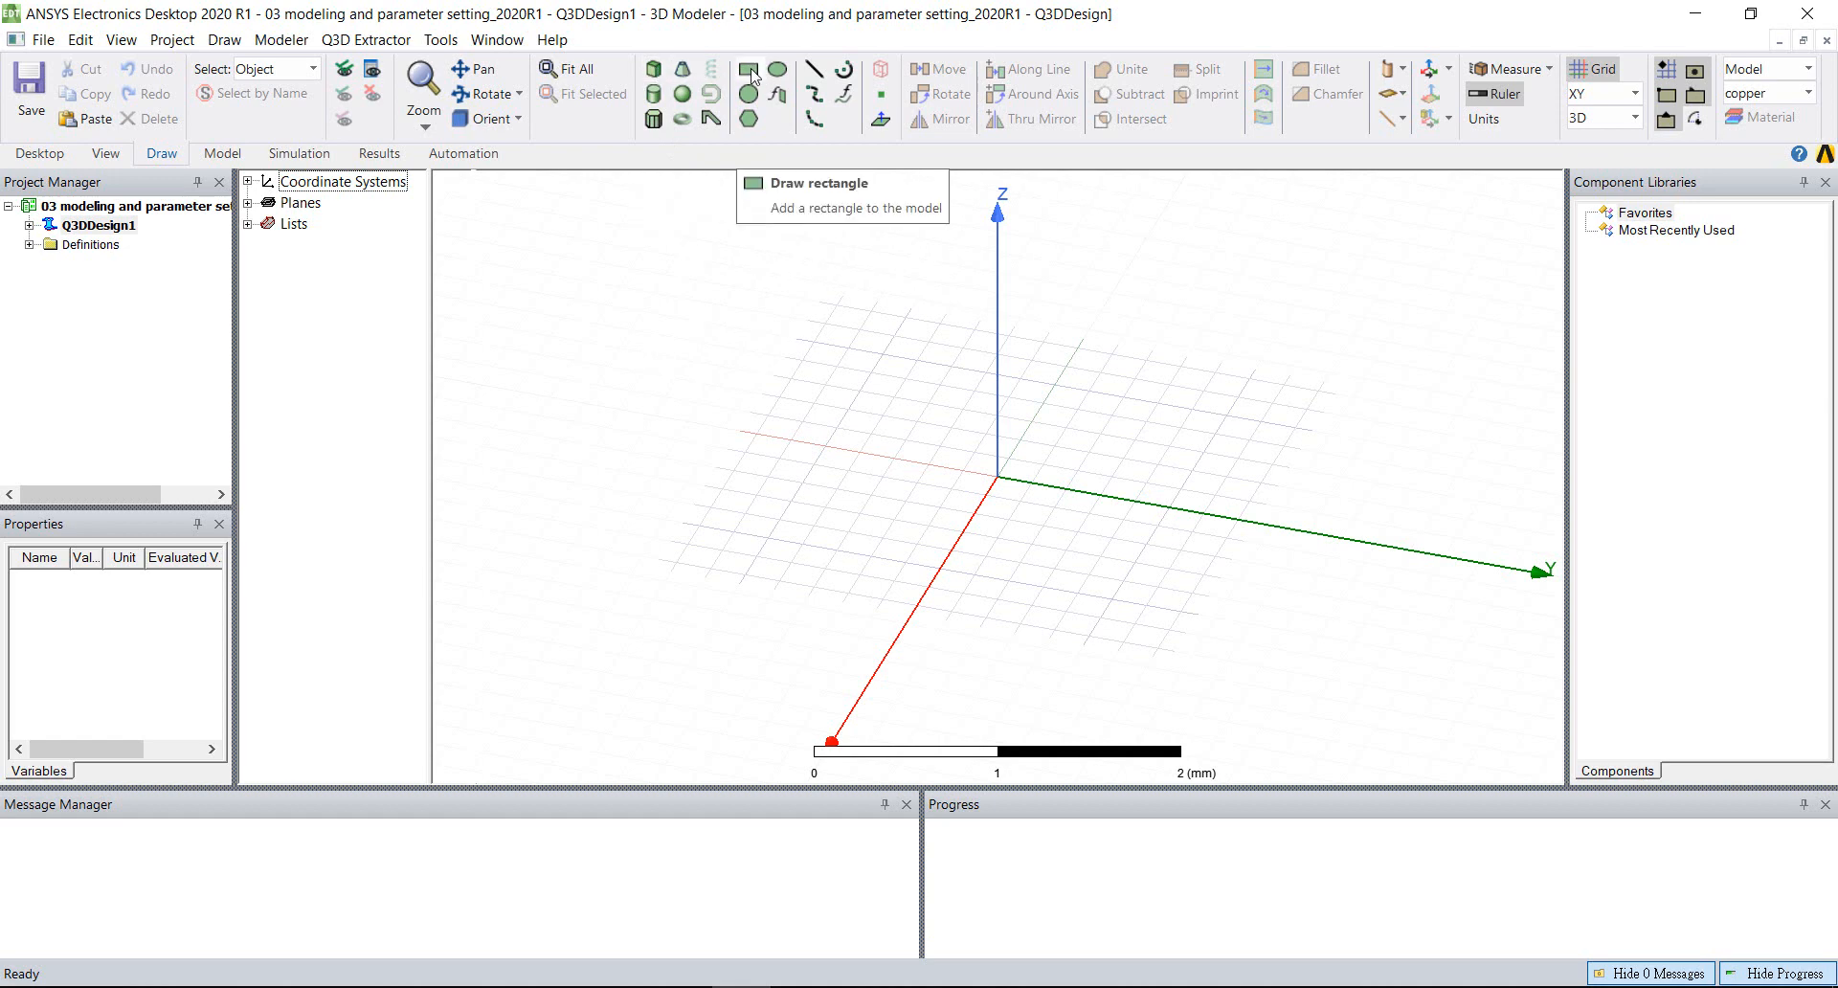
- Draw a box from the origin with a base of about 0.2 mm in X by 1.6 mm in Y, and enlarge the properties pane
{"action": "left_click", "coordinate": [655, 71]}
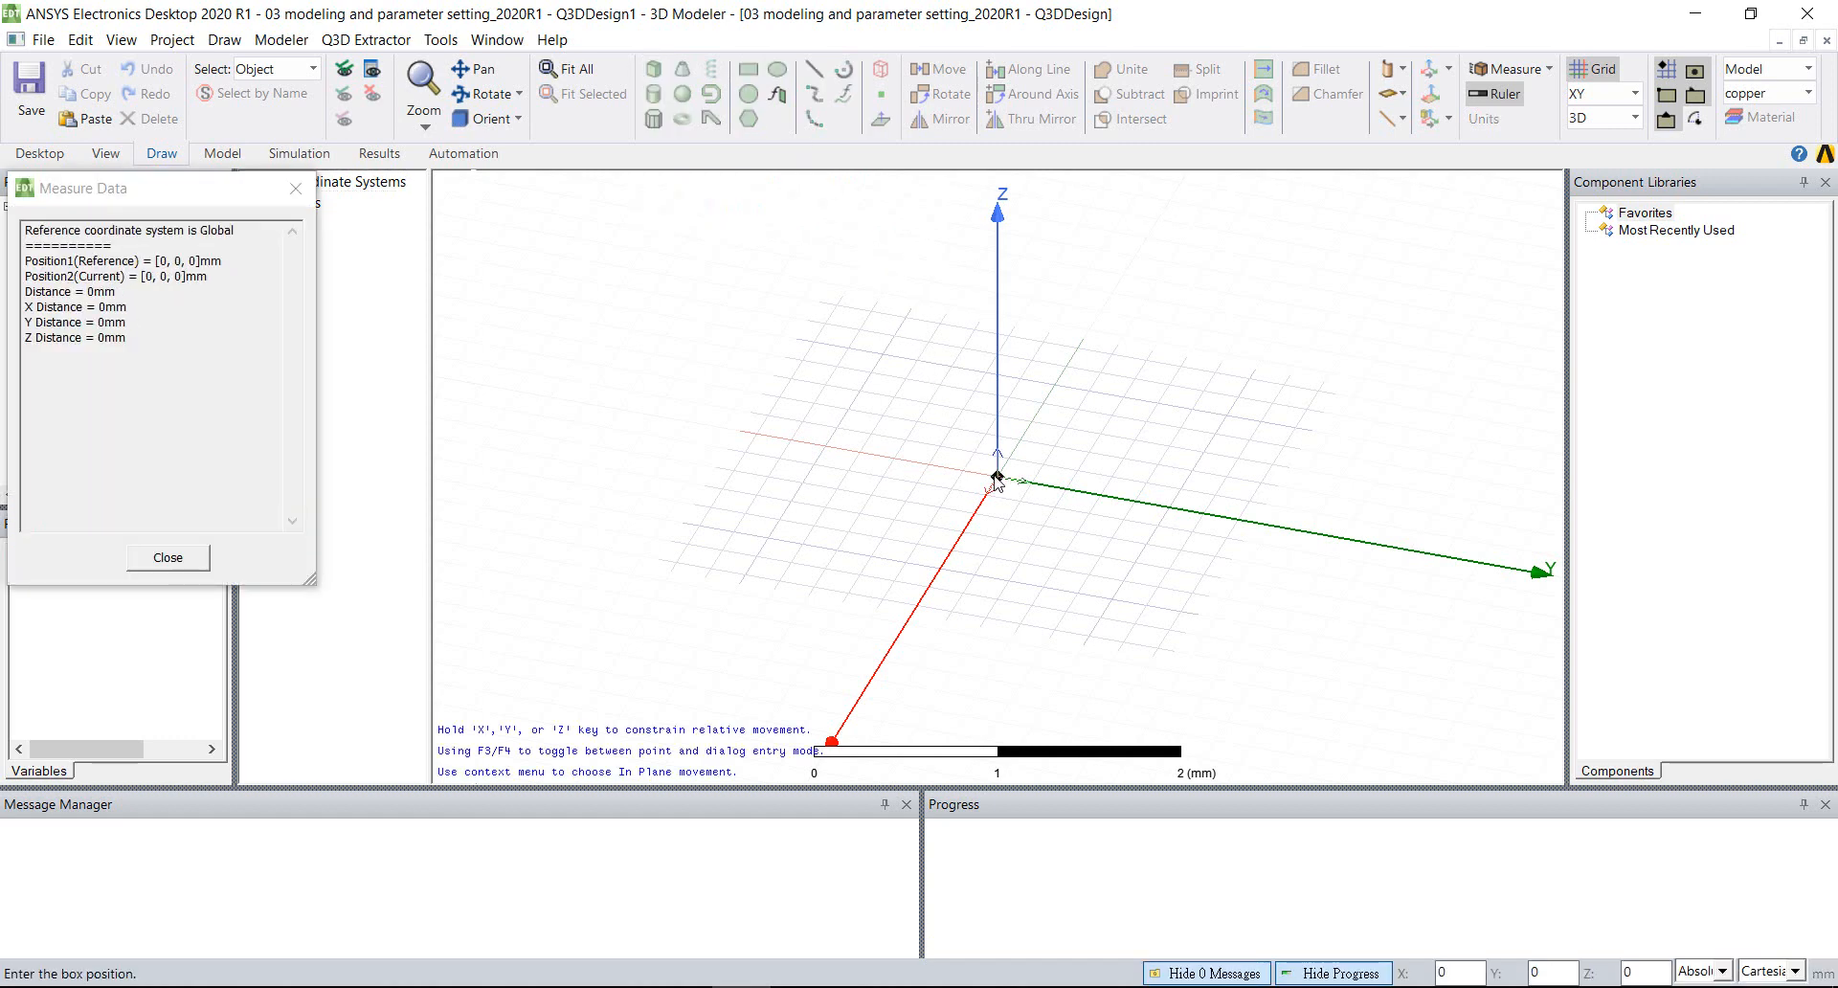
{"action": "left_click", "coordinate": [996, 478]}
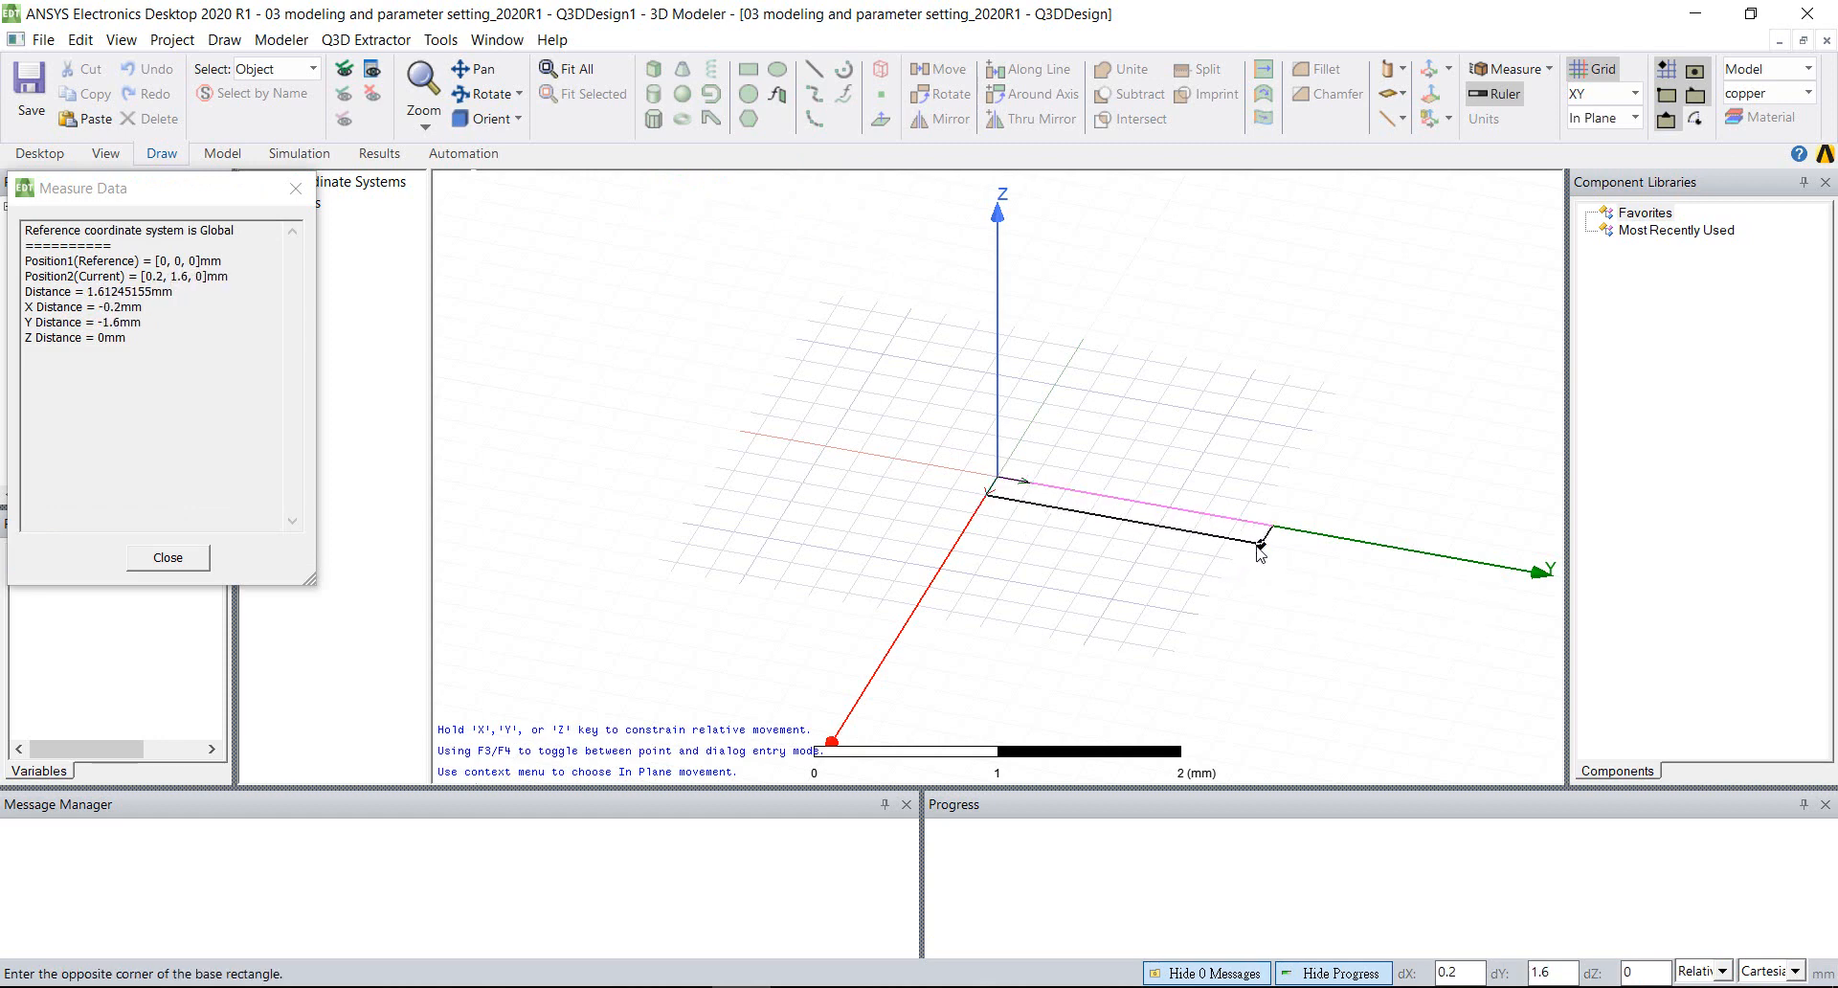
{"action": "left_click", "coordinate": [1262, 544]}
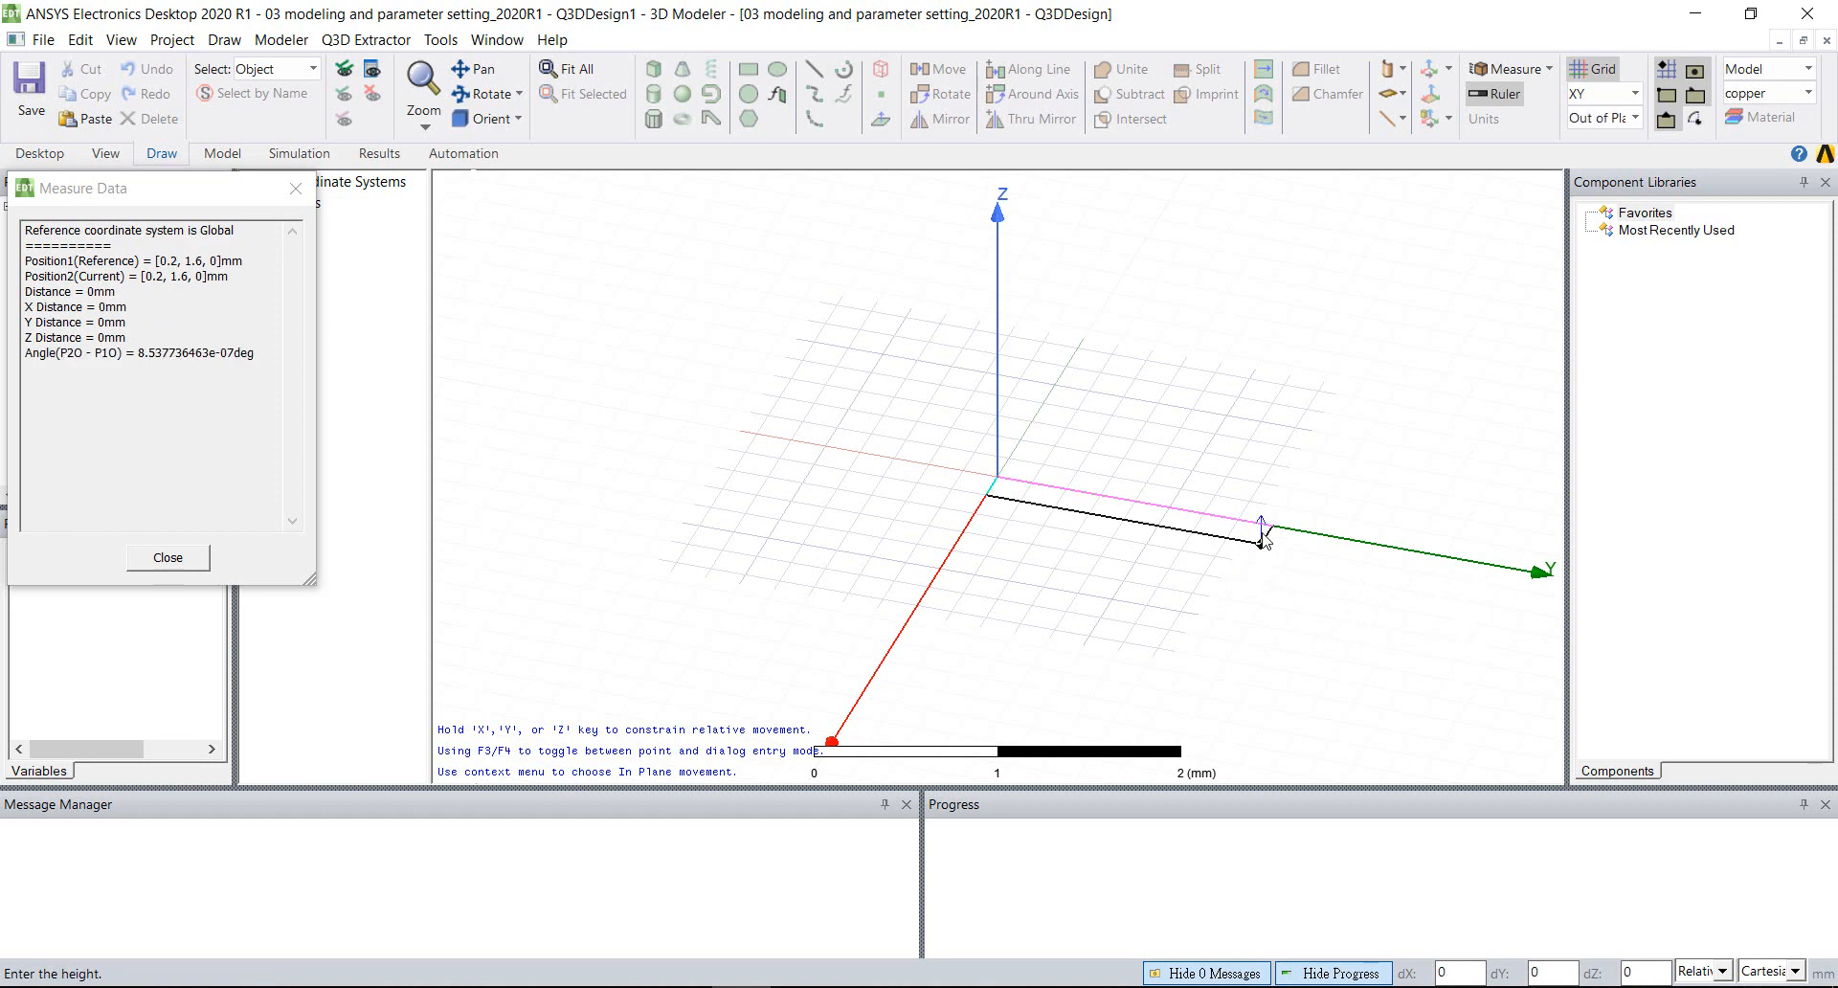
{"action": "left_click", "coordinate": [1261, 516]}
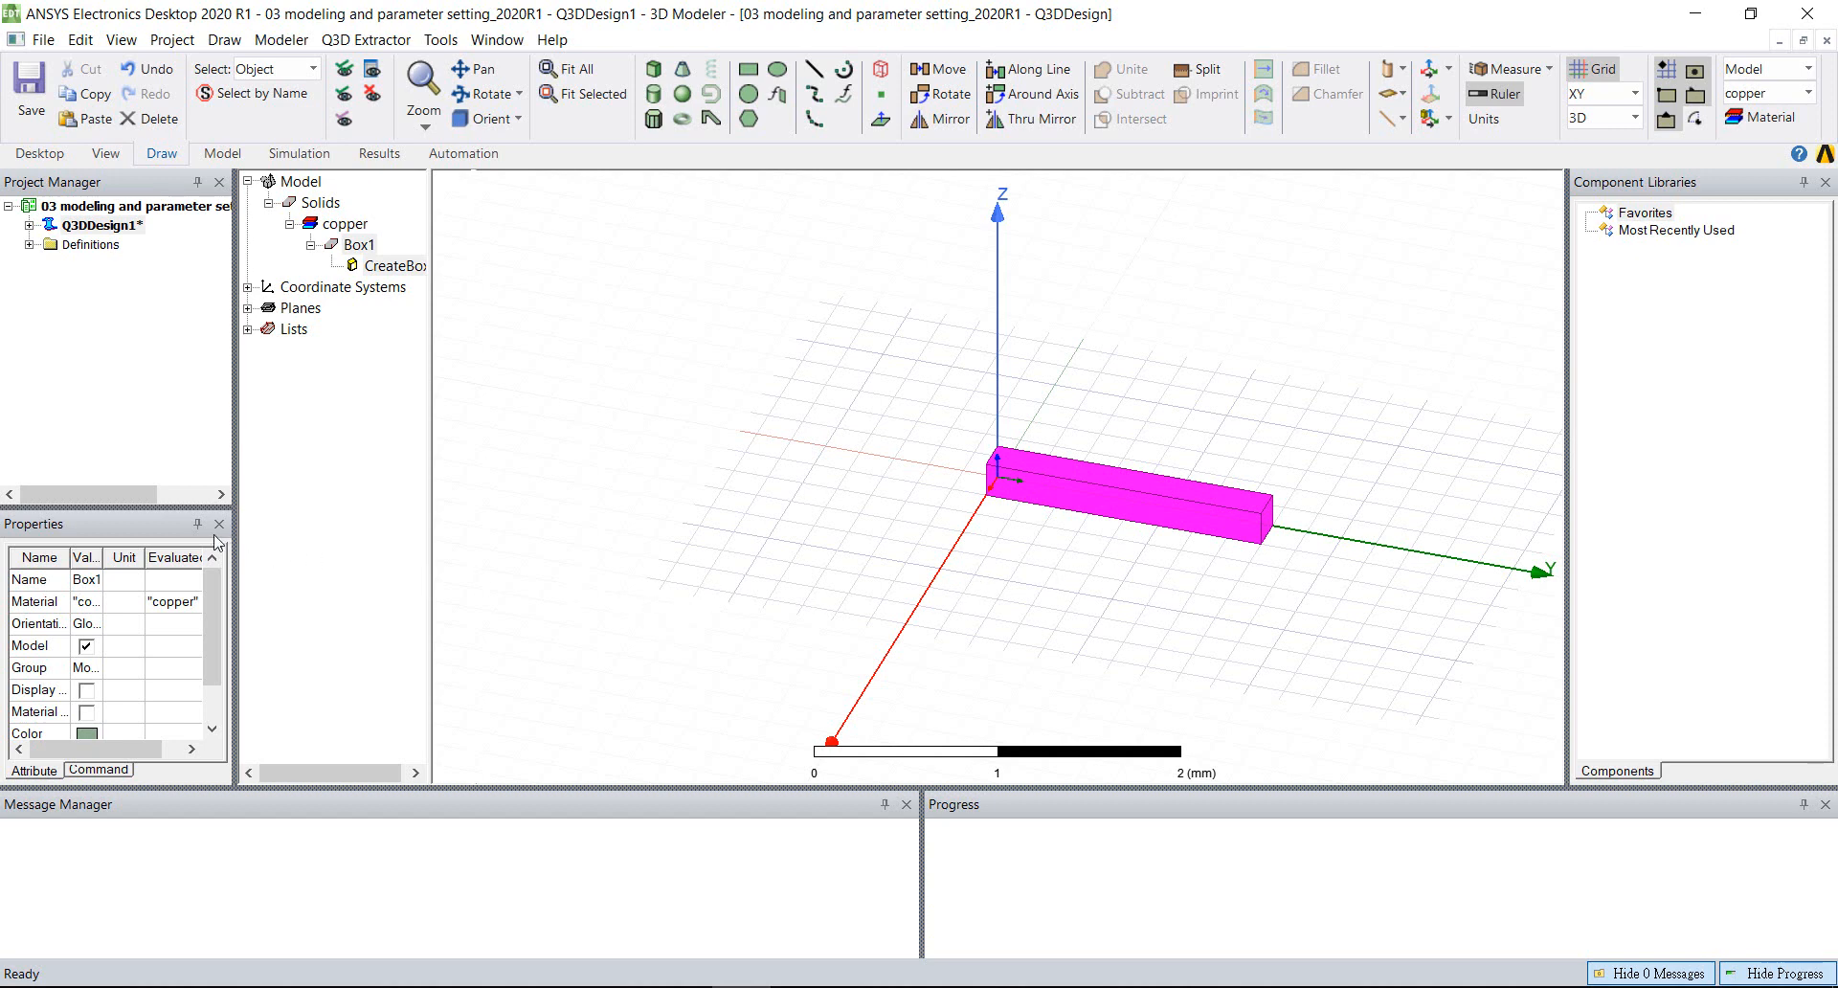
{"action": "left_click_drag", "start_coordinate": [186, 507], "coordinate": [184, 477]}
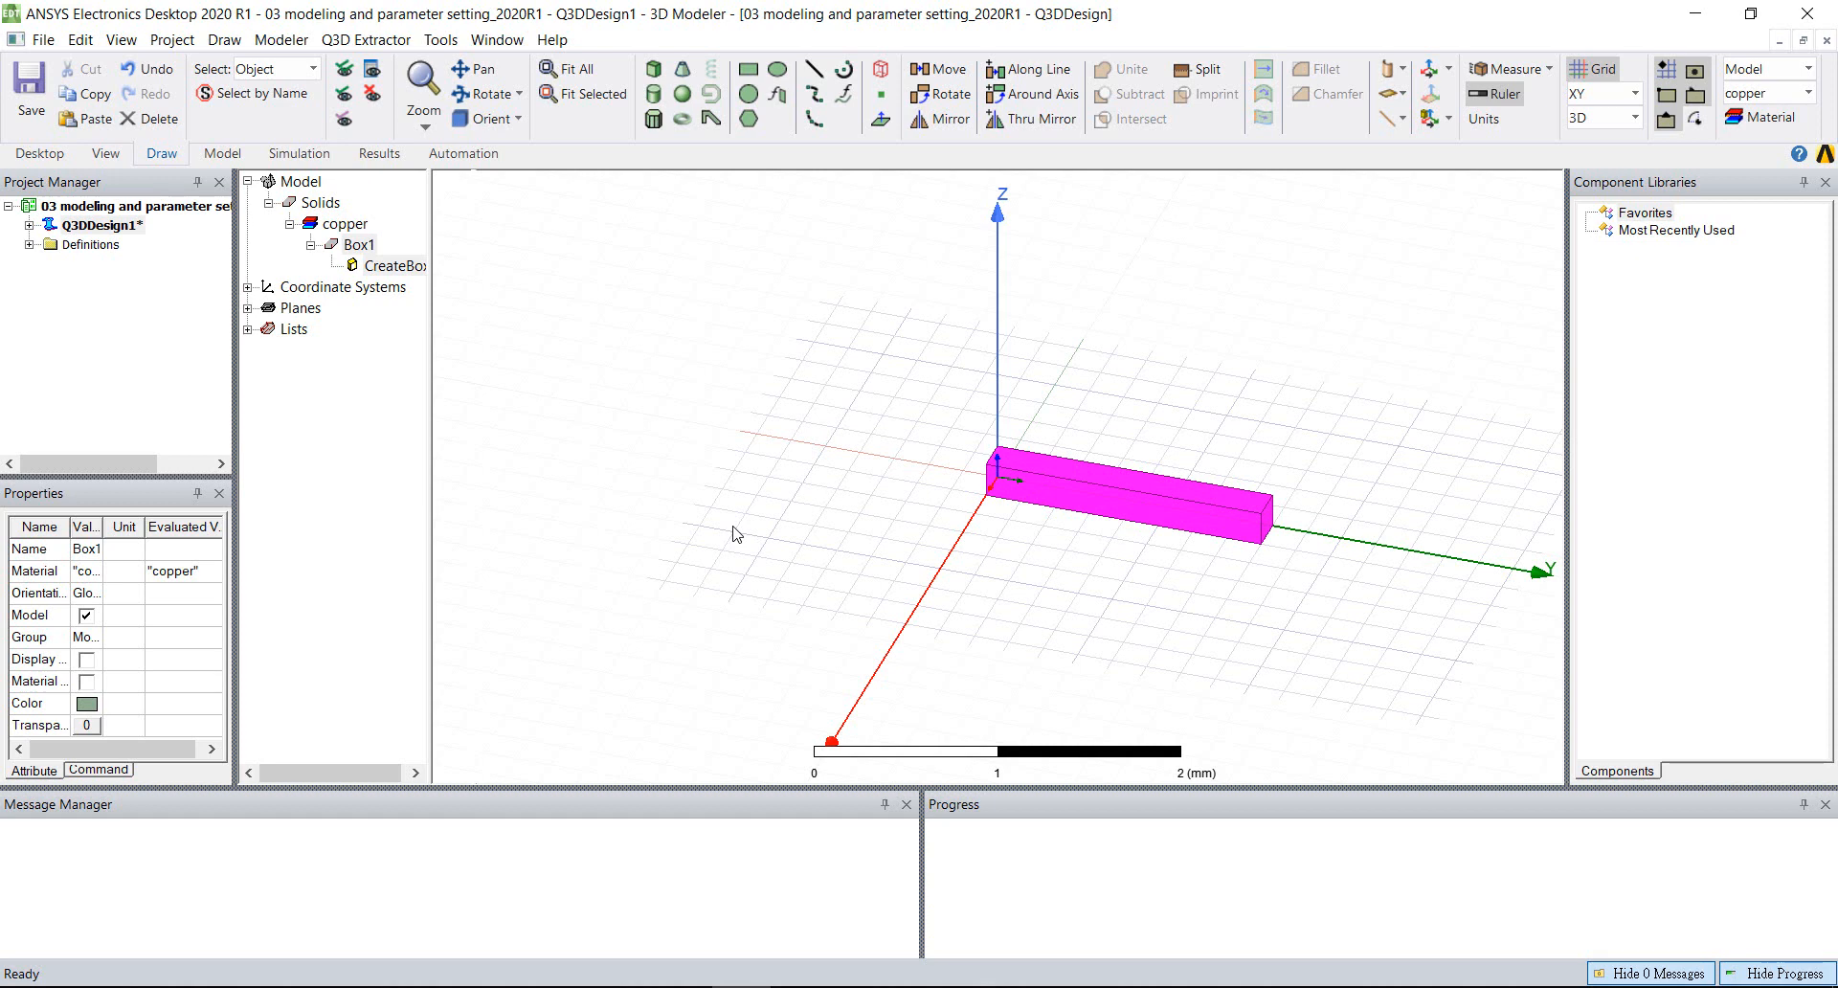
- Orbit freely around the box to examine it from different angles
{"action": "key", "text": "alt"}
{"action": "left_click_drag", "start_coordinate": [1291, 599], "coordinate": [1376, 569], "text": "alt"}
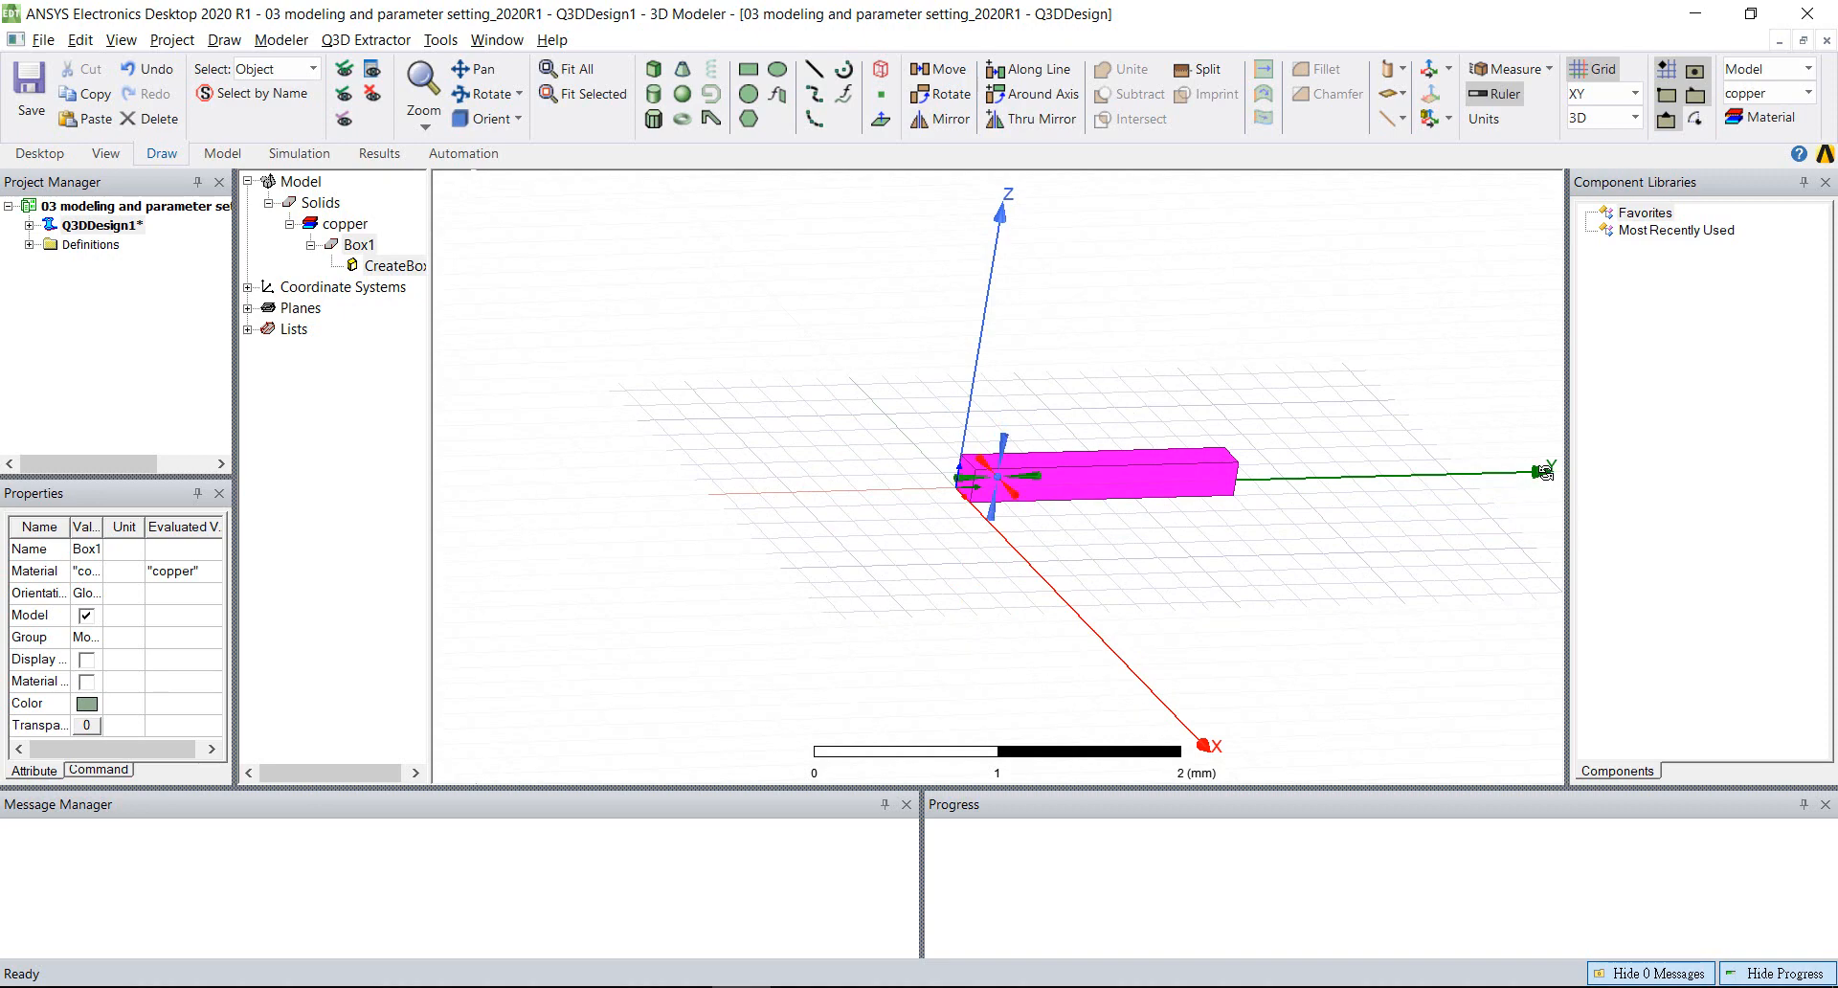
{"action": "left_click_drag", "start_coordinate": [1545, 471], "coordinate": [1363, 459], "text": "alt"}
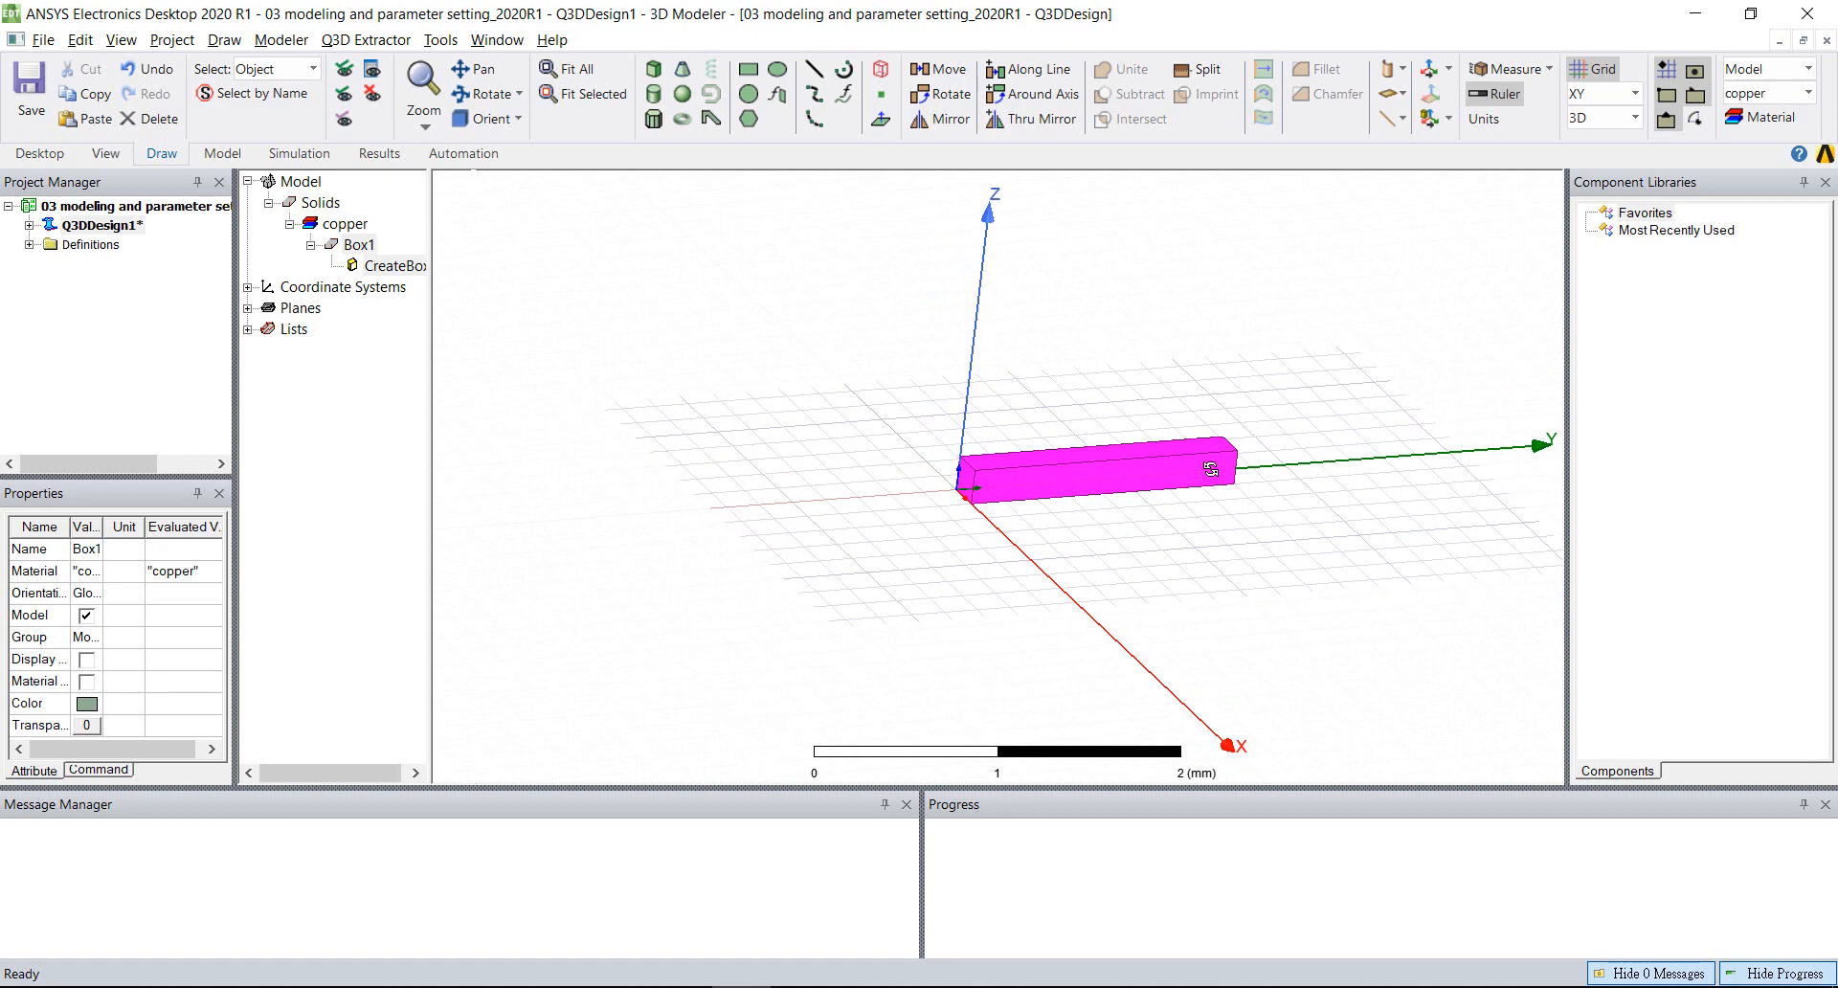
{"action": "left_click_drag", "start_coordinate": [1210, 469], "coordinate": [1157, 681], "text": "alt"}
{"action": "mouse_move", "coordinate": [1059, 603]}
{"action": "left_mouse_down", "text": "alt"}
{"action": "mouse_move", "coordinate": [939, 616]}
{"action": "mouse_move", "coordinate": [1055, 615]}
{"action": "mouse_move", "coordinate": [1045, 580]}
{"action": "left_mouse_up", "text": "alt"}
{"action": "mouse_move", "coordinate": [967, 406]}
{"action": "left_mouse_down", "text": "alt"}
{"action": "mouse_move", "coordinate": [1009, 411]}
{"action": "mouse_move", "coordinate": [943, 380]}
{"action": "left_mouse_up", "text": "alt"}
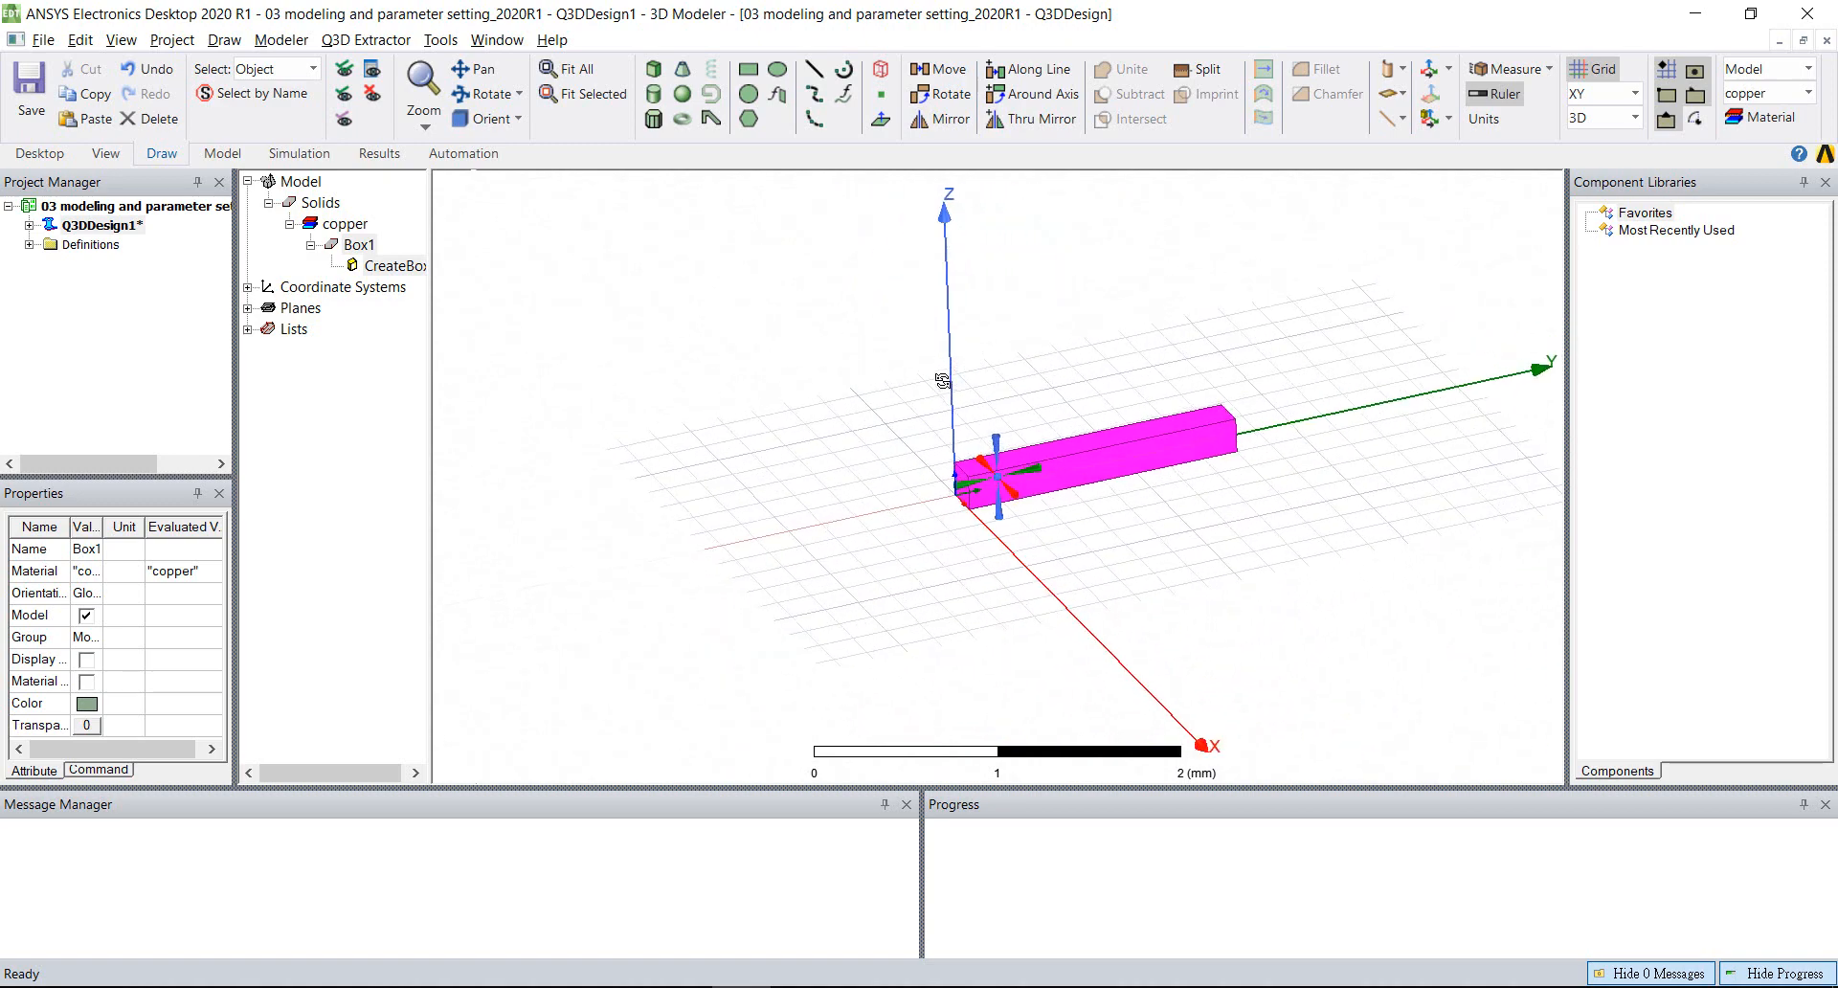
{"action": "left_click_drag", "start_coordinate": [936, 222], "coordinate": [1057, 595], "text": "alt"}
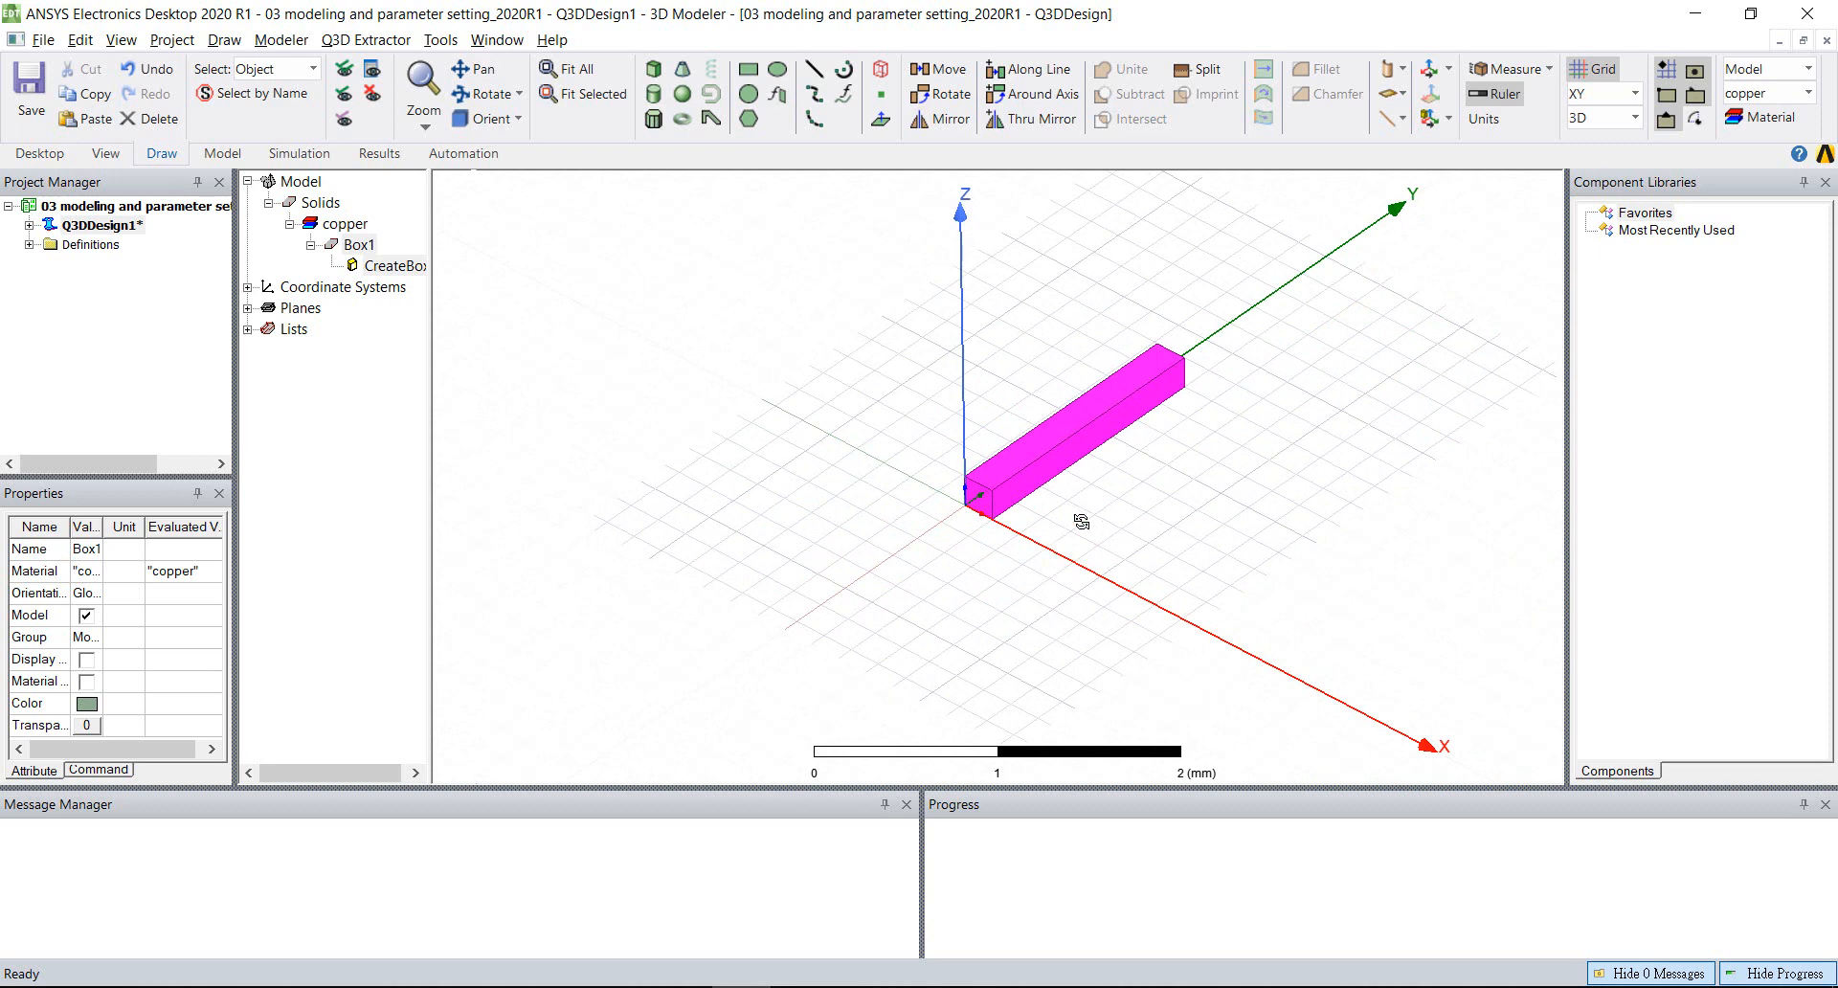
- Examine the box in the preset isometric, top and XZ-plane views, ending in an isometric view
{"action": "double_click", "coordinate": [1450, 207], "text": "alt"}
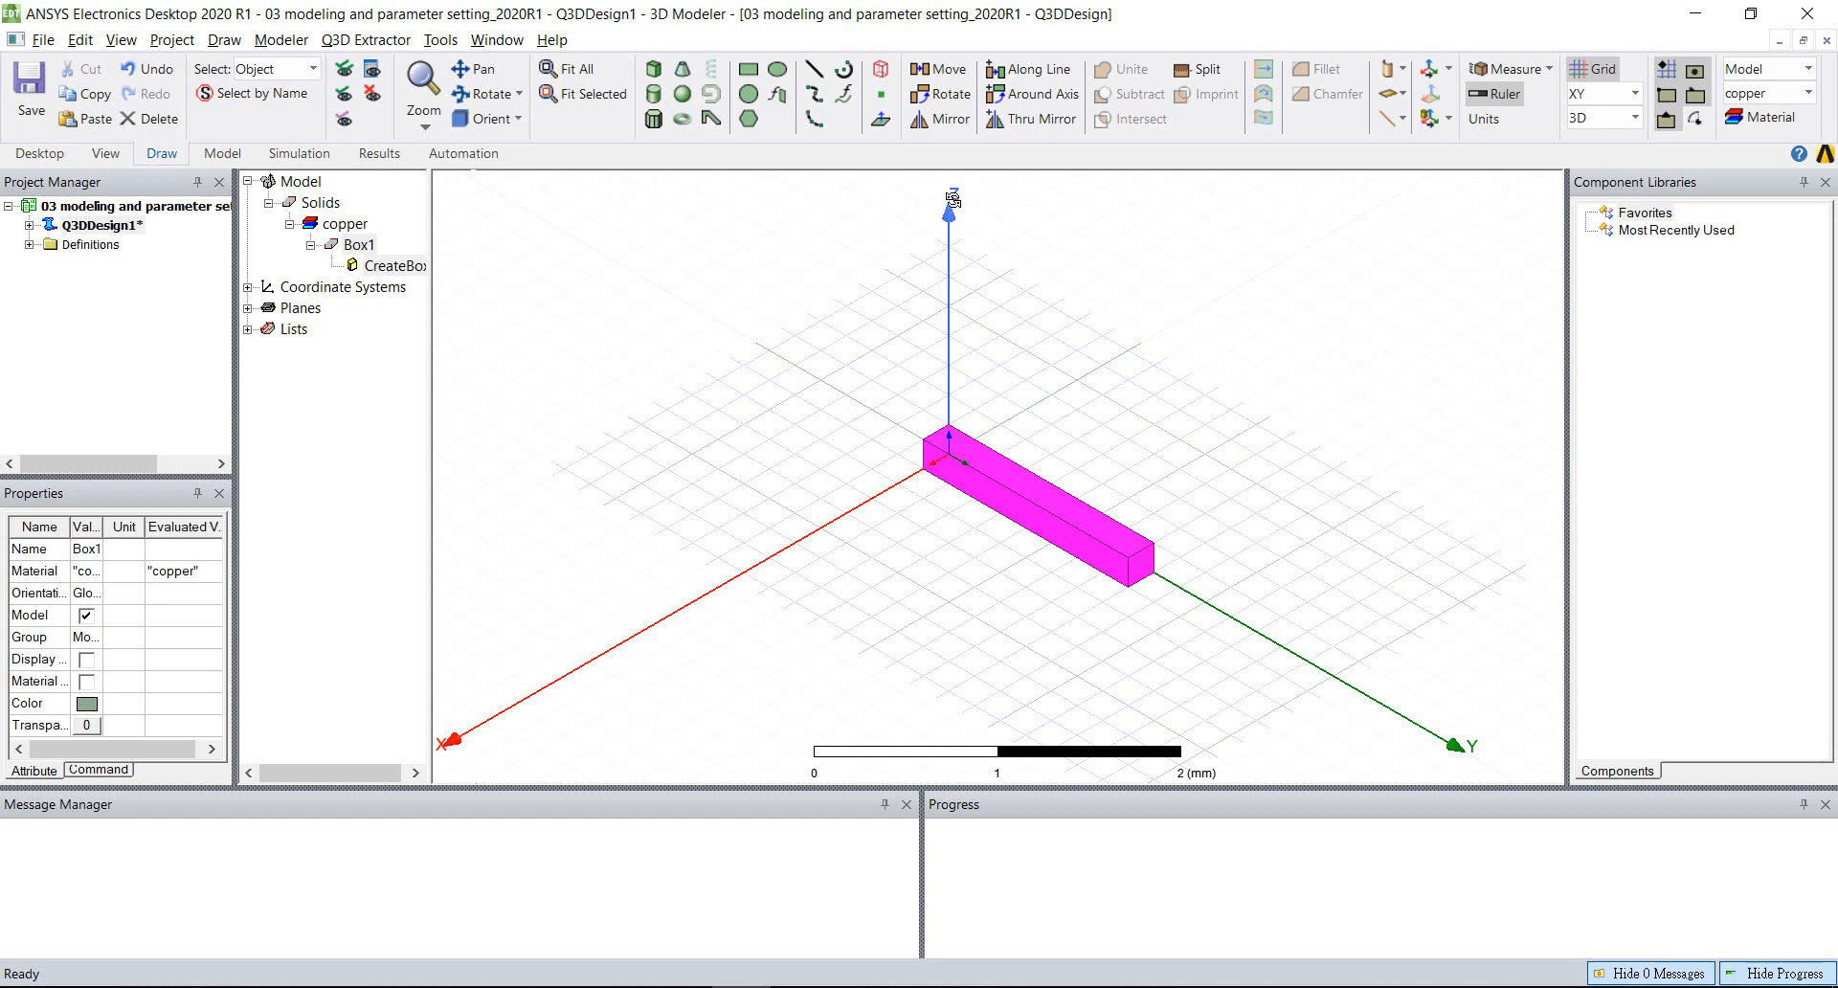
{"action": "left_click_drag", "start_coordinate": [958, 200], "coordinate": [952, 199]}
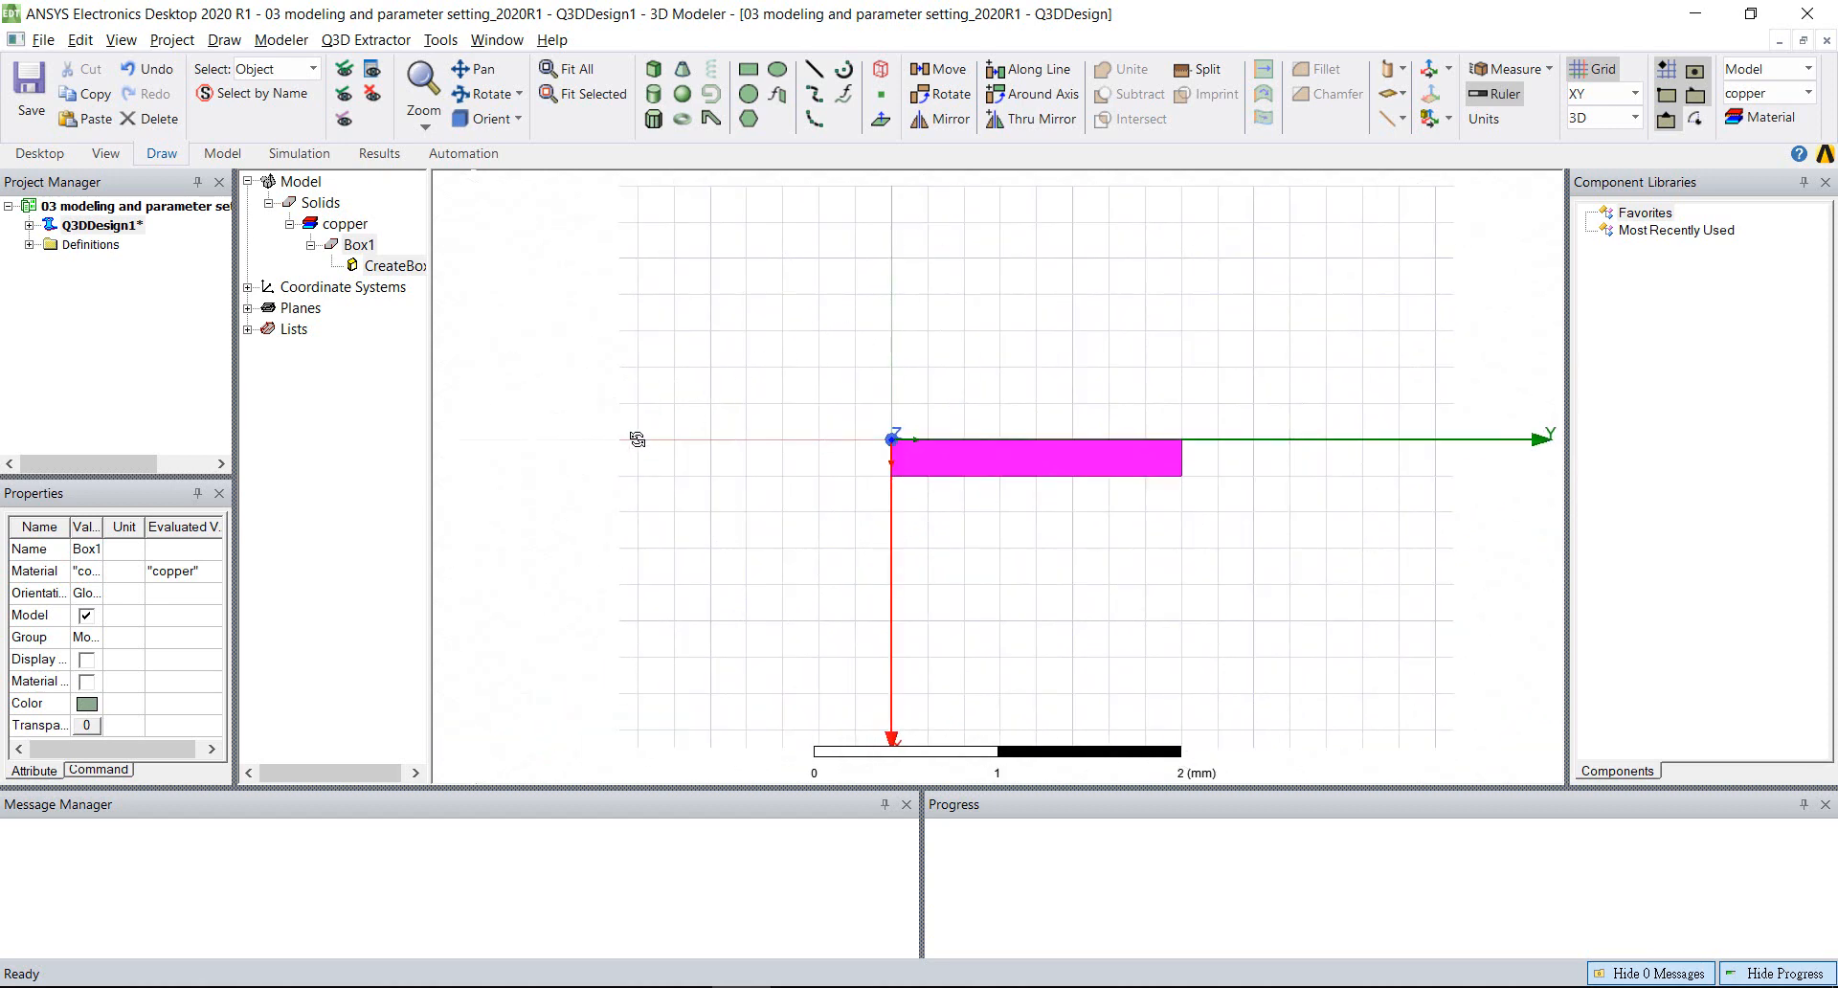
{"action": "double_click", "coordinate": [570, 451], "text": "alt"}
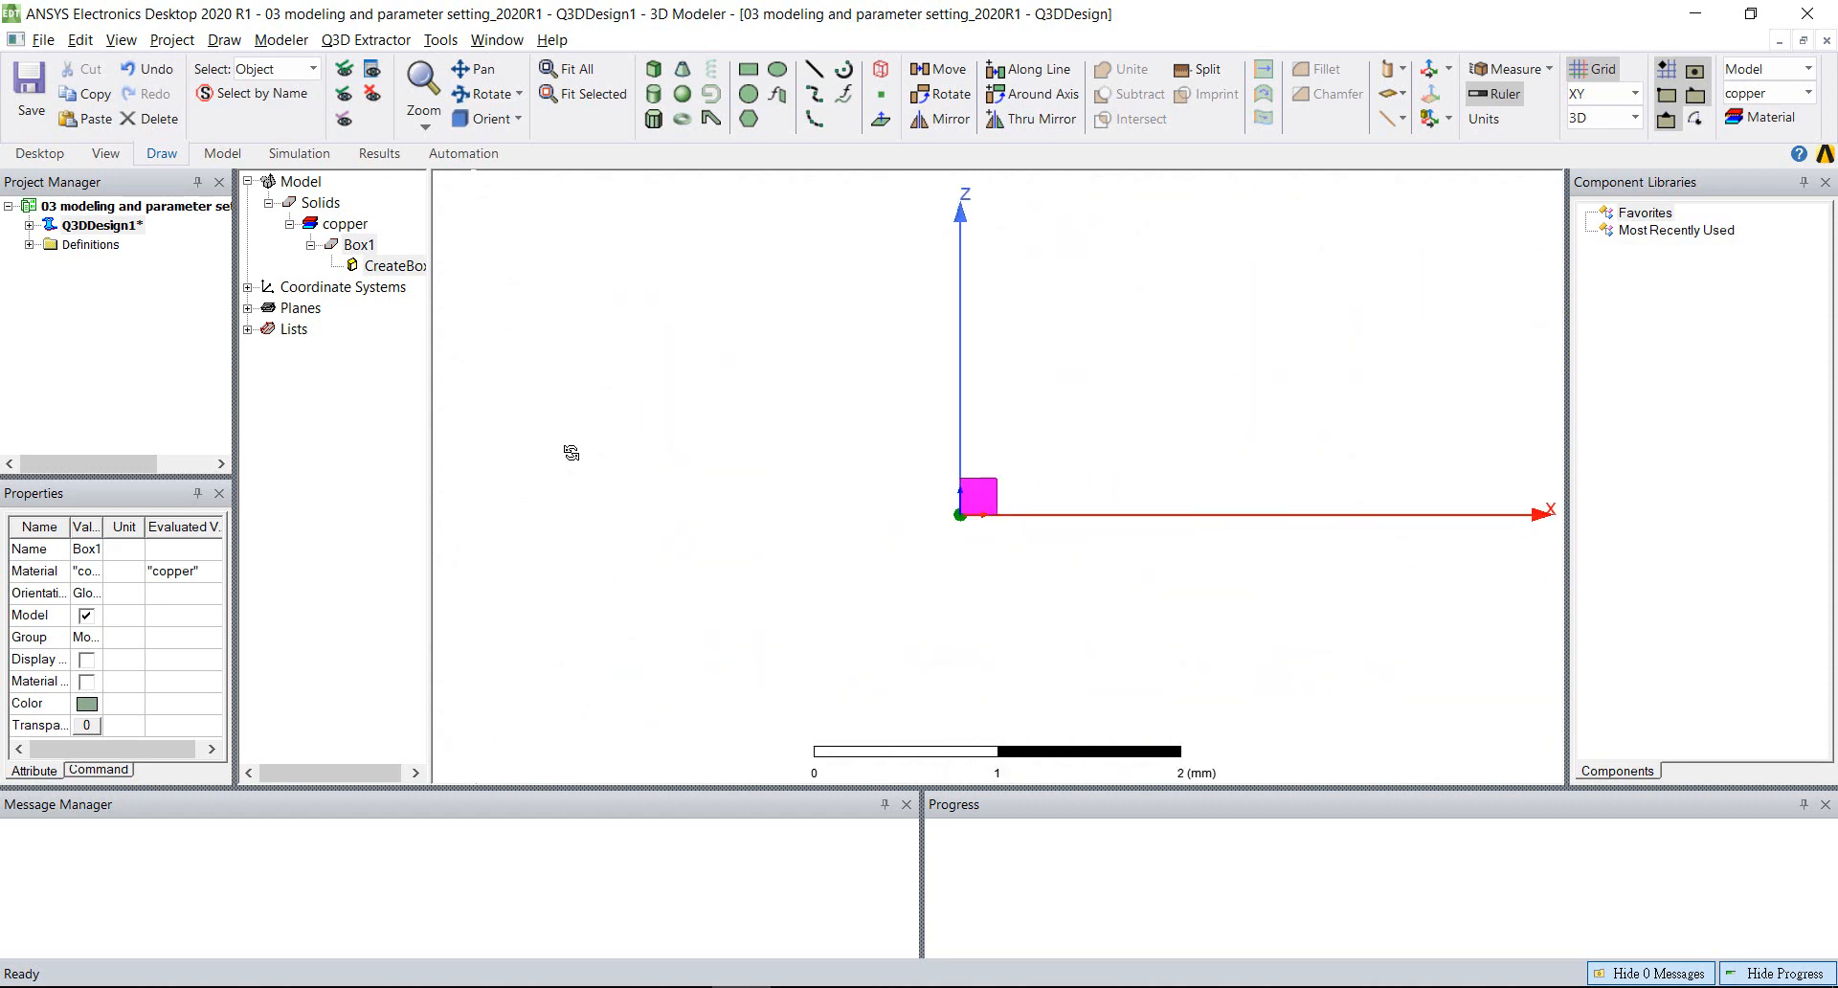
{"action": "double_click", "coordinate": [1544, 479], "text": "alt"}
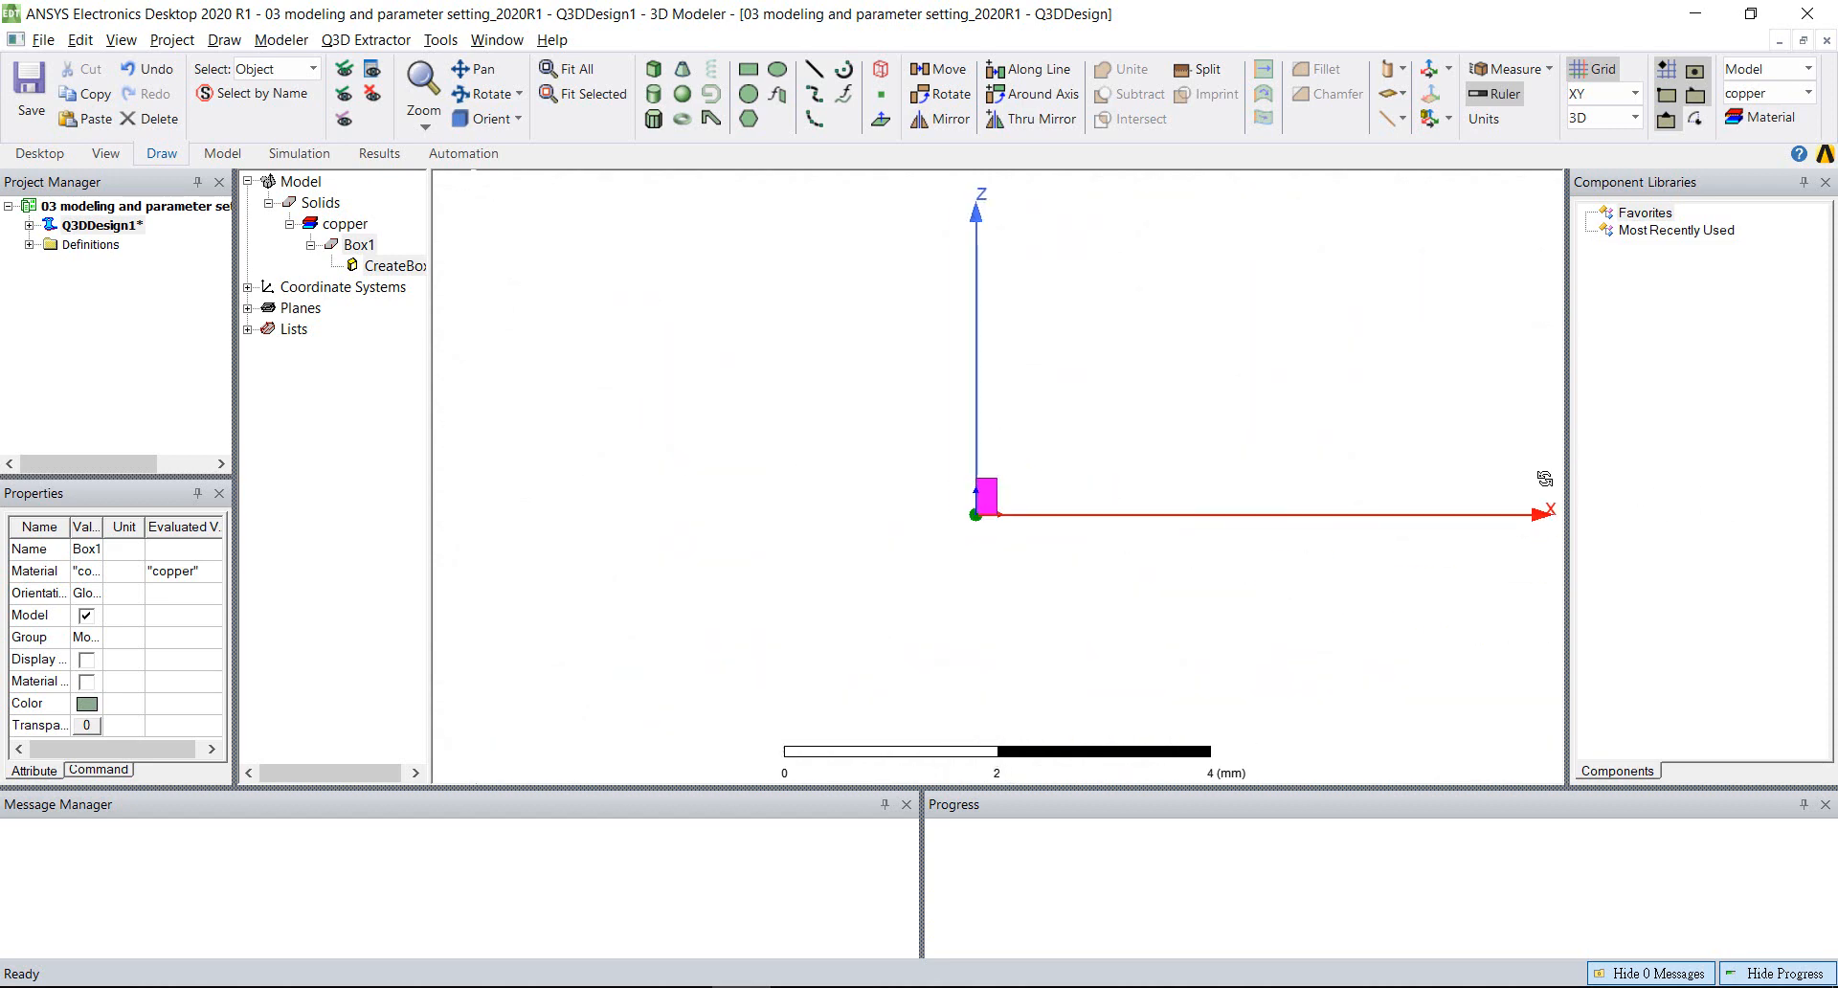
{"action": "double_click", "coordinate": [560, 220], "text": "alt"}
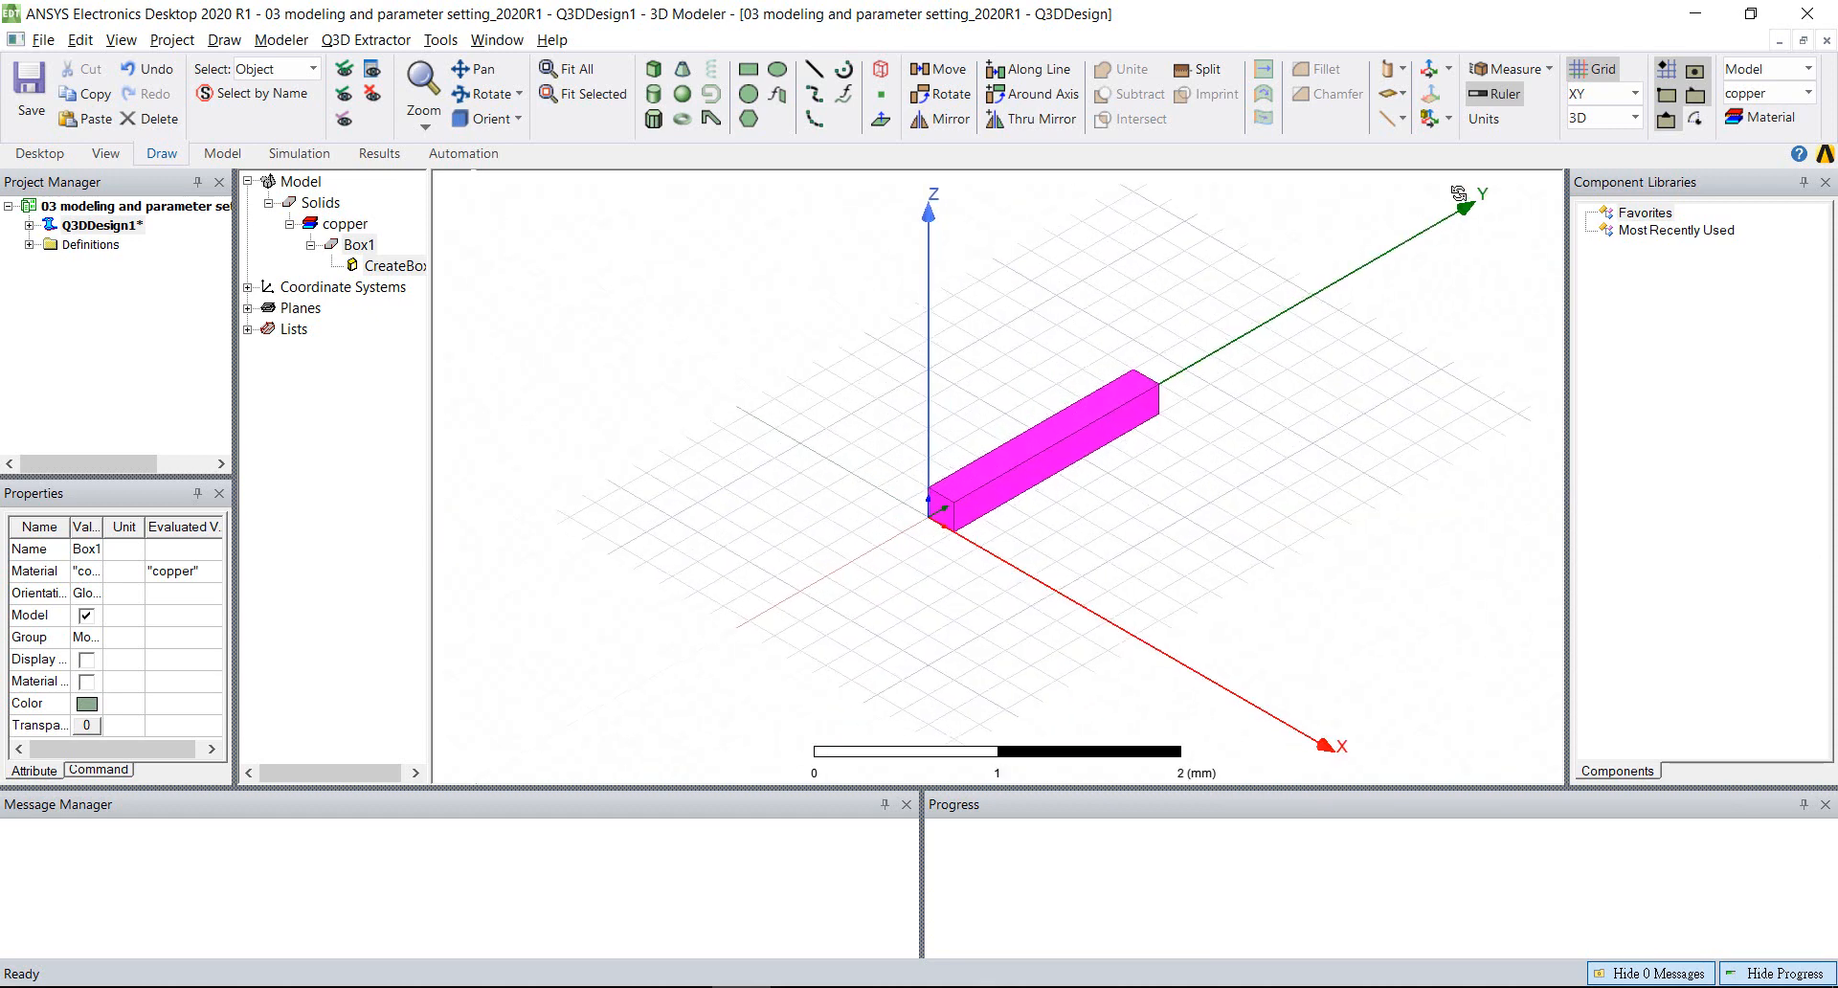
{"action": "double_click", "coordinate": [1458, 193], "text": "alt"}
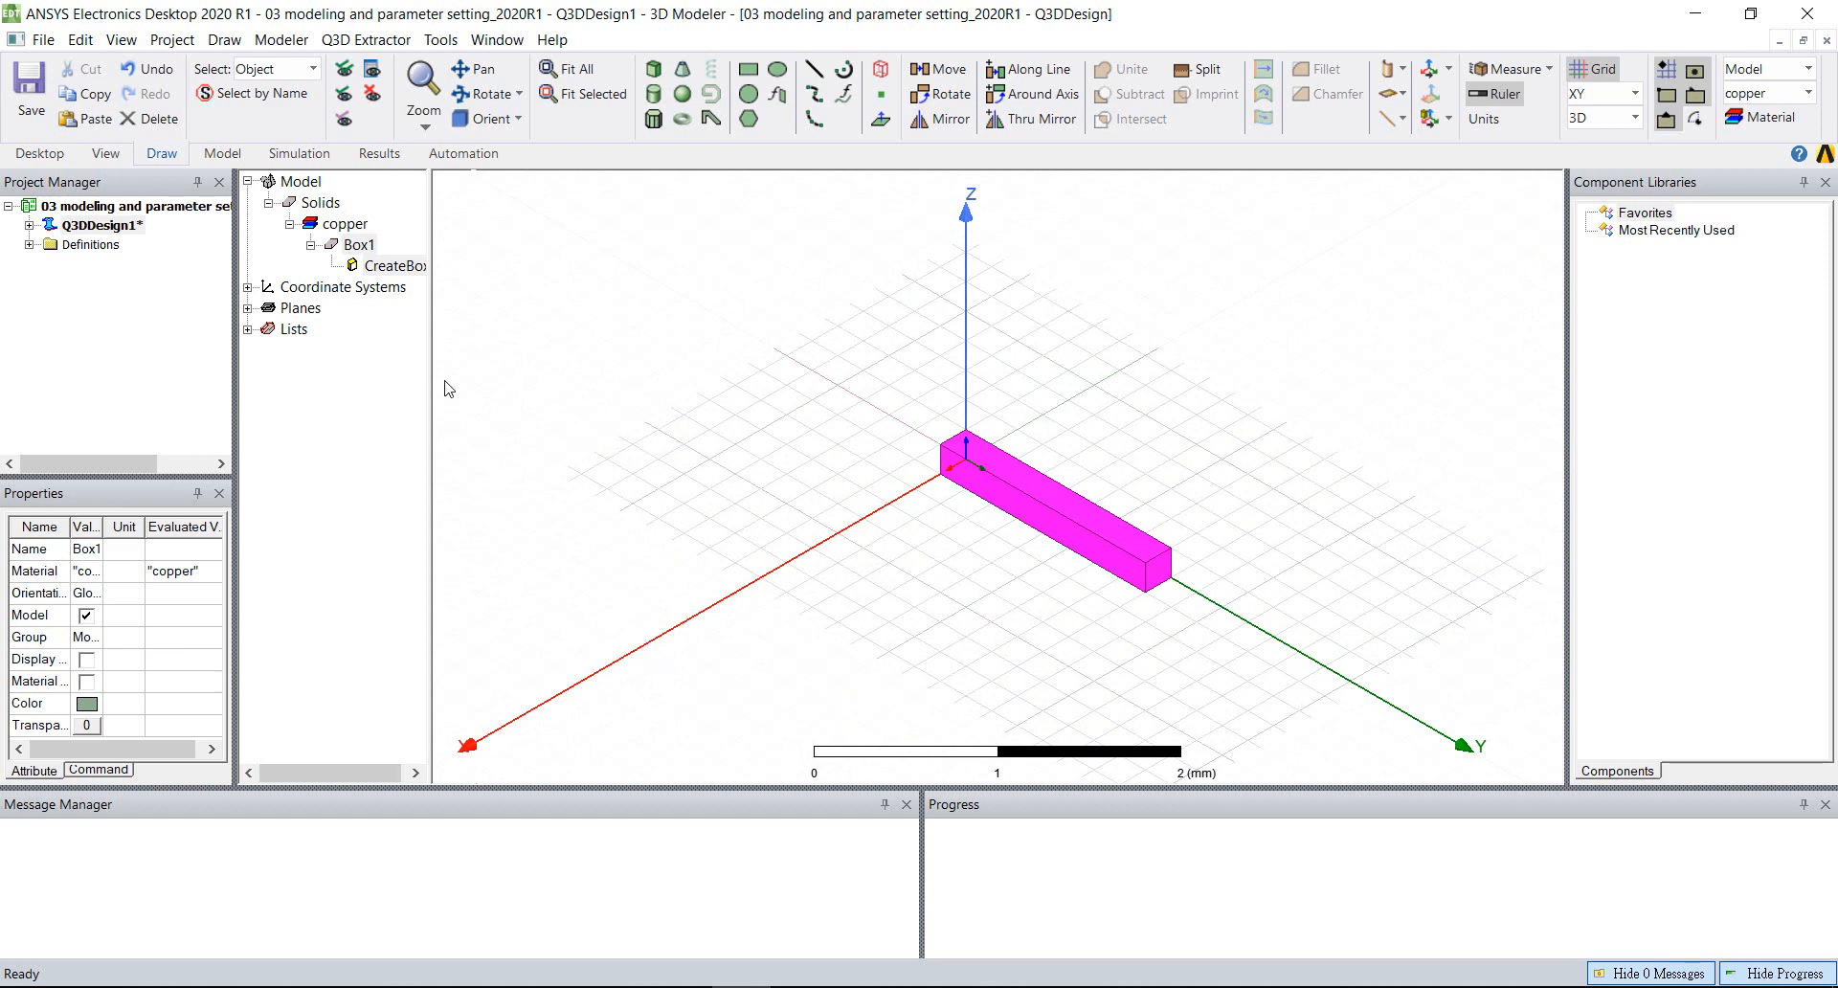
- Deselect the box and examine it at different zoom levels and pan positions, including a close-up near the origin
{"action": "left_click", "coordinate": [847, 397]}
{"action": "scroll", "coordinate": [846, 396], "scroll_direction": "up", "scroll_amount": 2}
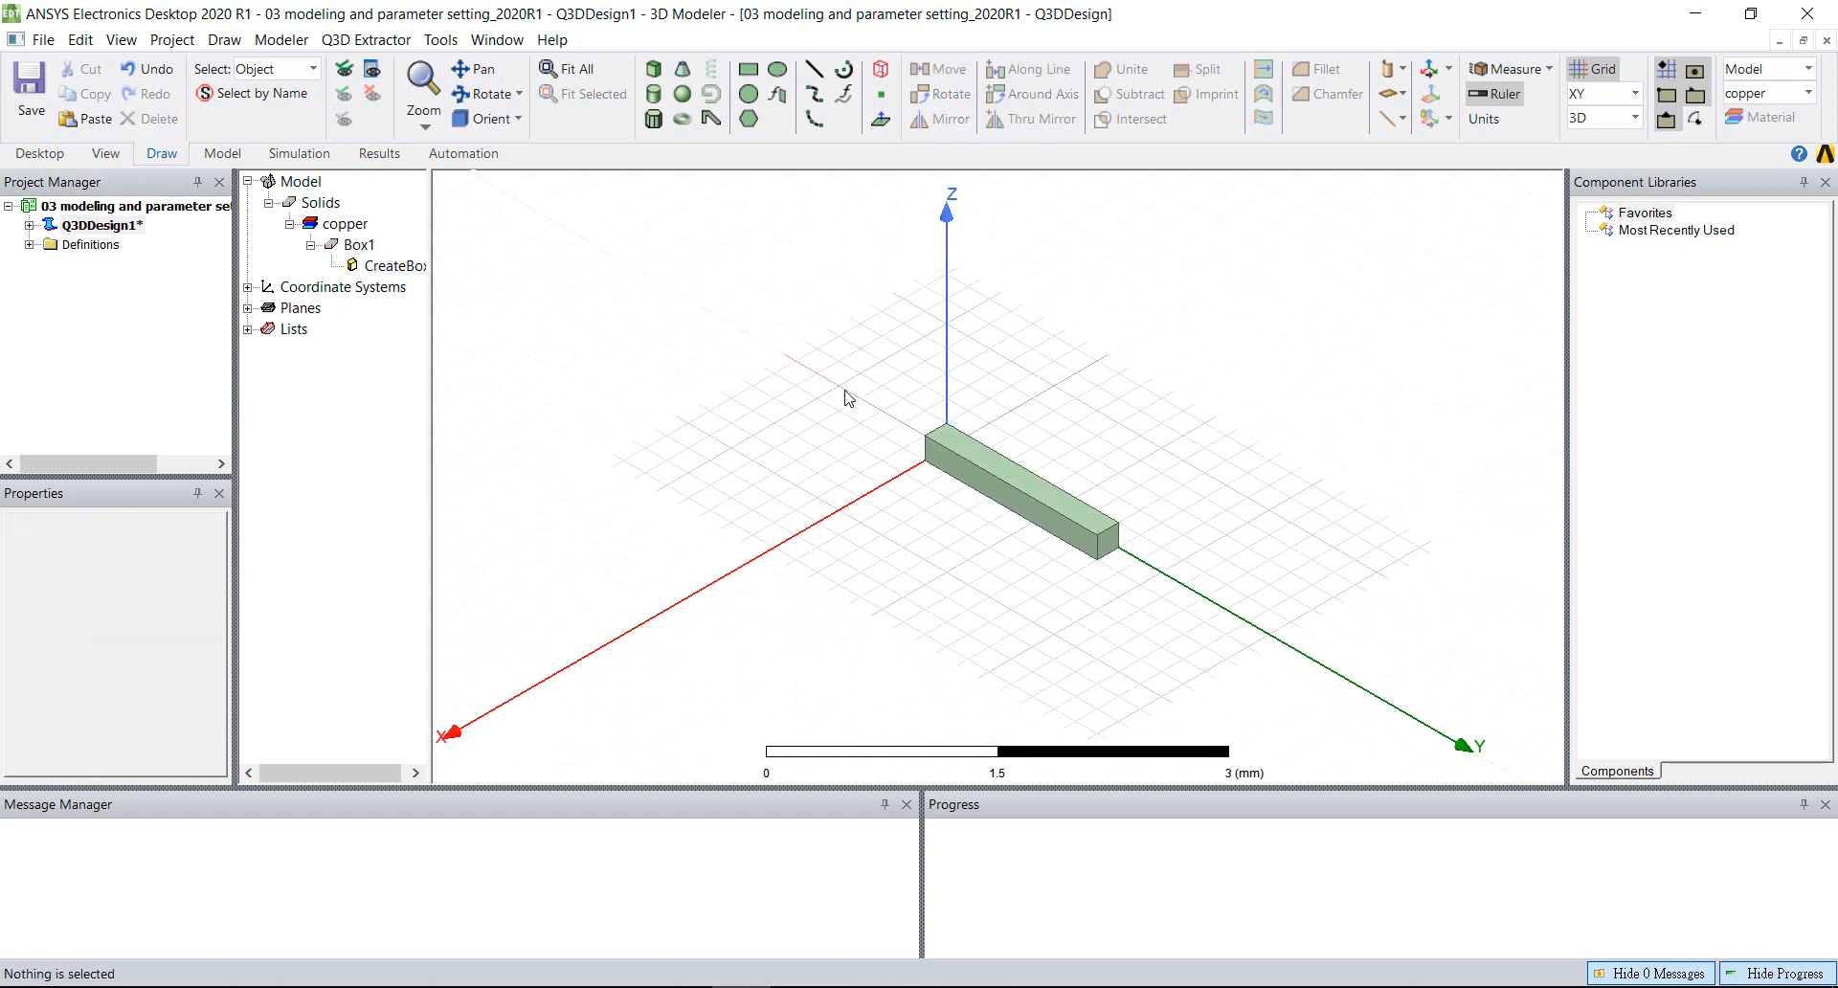
{"action": "scroll", "coordinate": [846, 395], "scroll_direction": "down", "scroll_amount": 3}
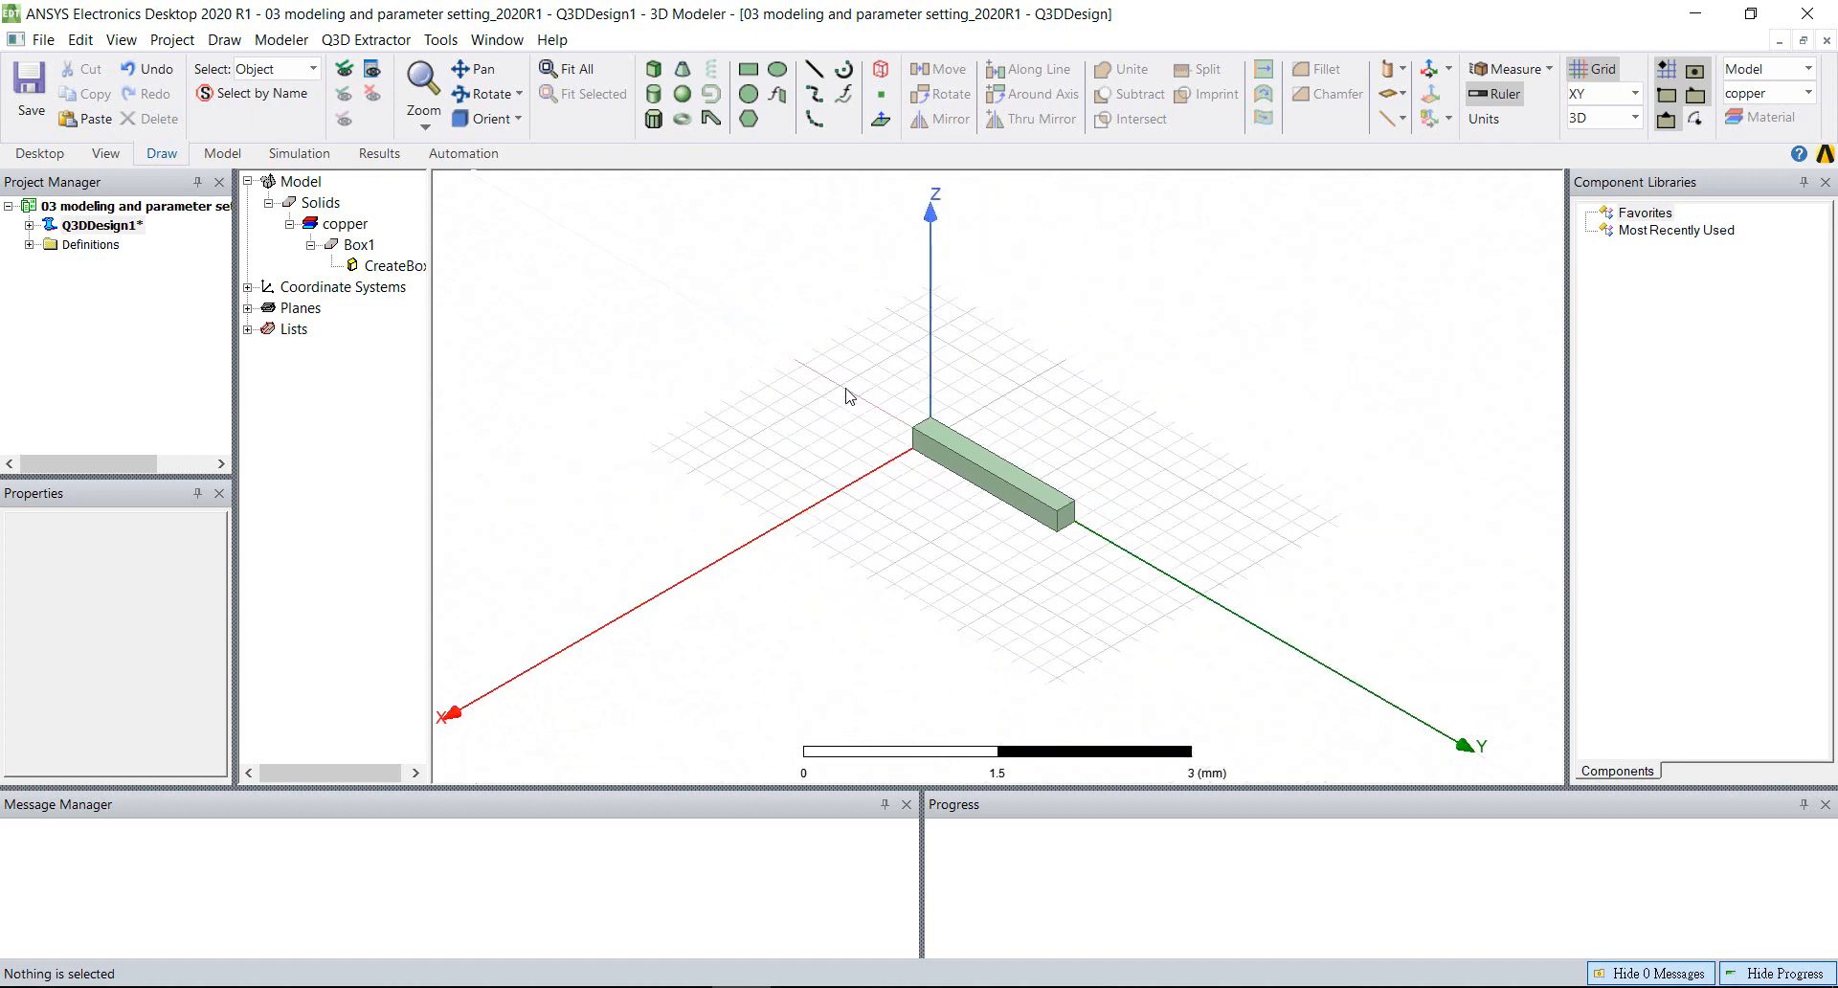
{"action": "scroll", "coordinate": [847, 395], "scroll_direction": "up", "scroll_amount": 2}
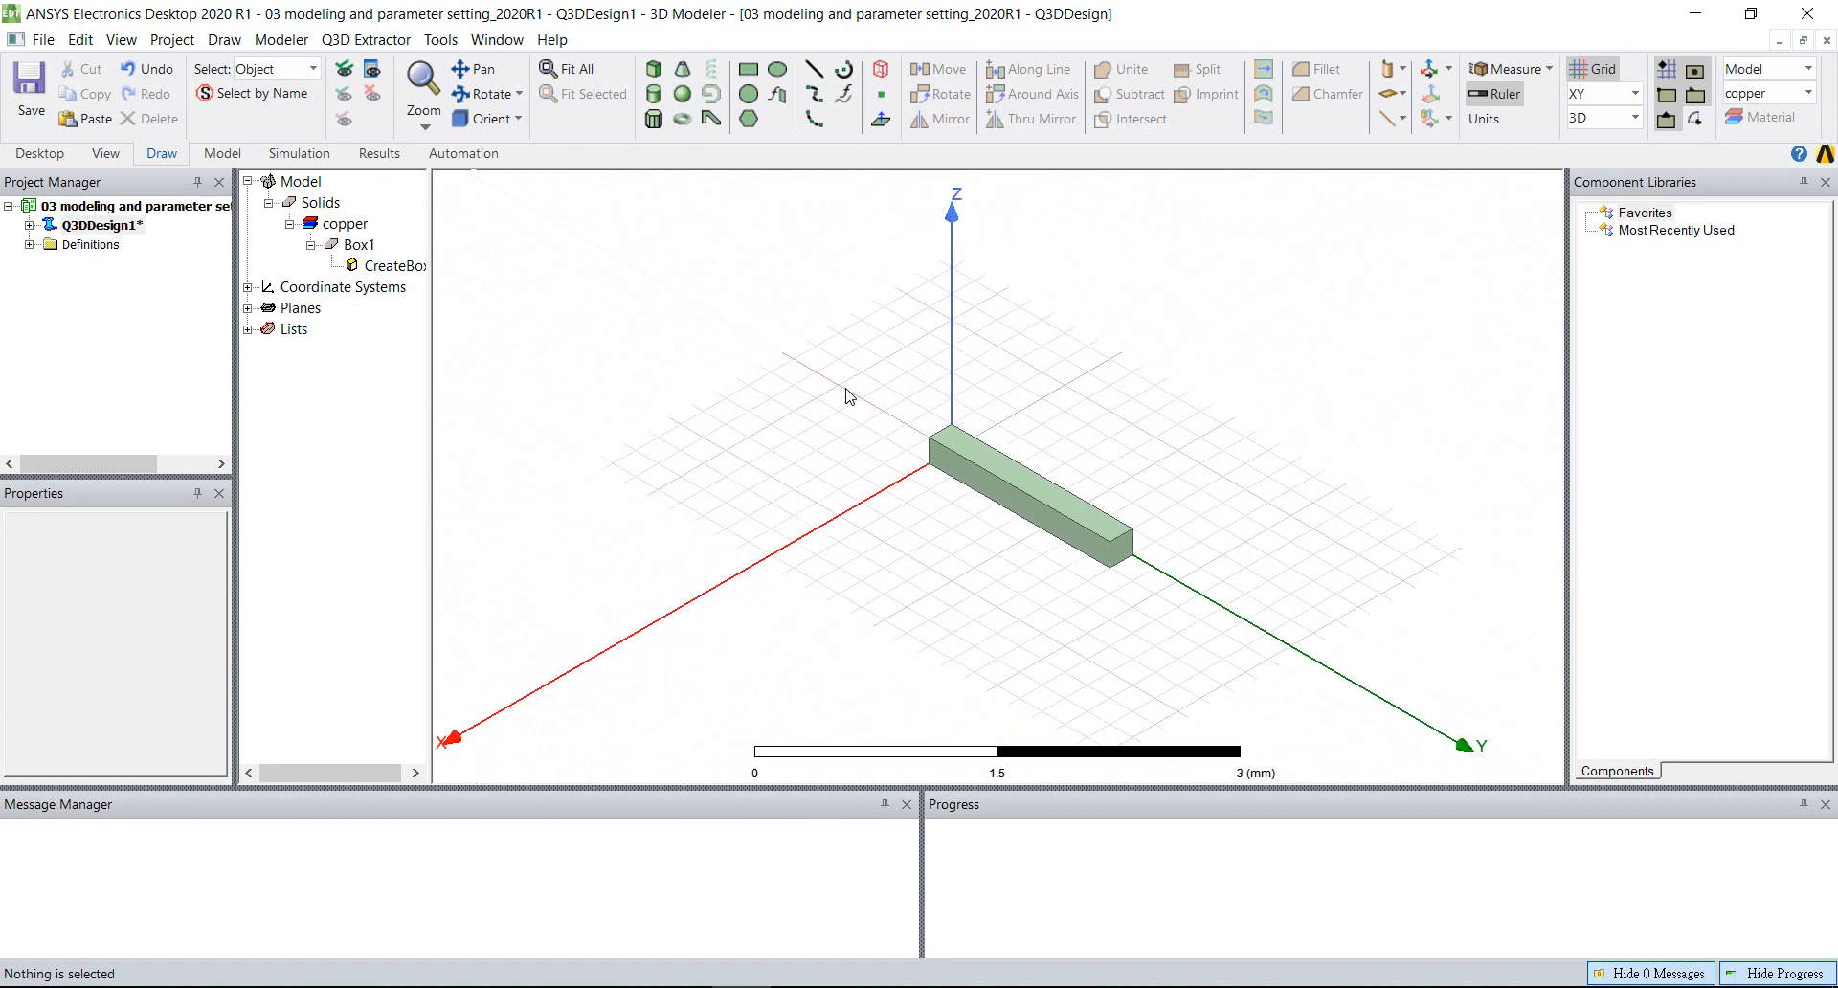
{"action": "scroll", "coordinate": [847, 396], "scroll_direction": "down", "scroll_amount": 1}
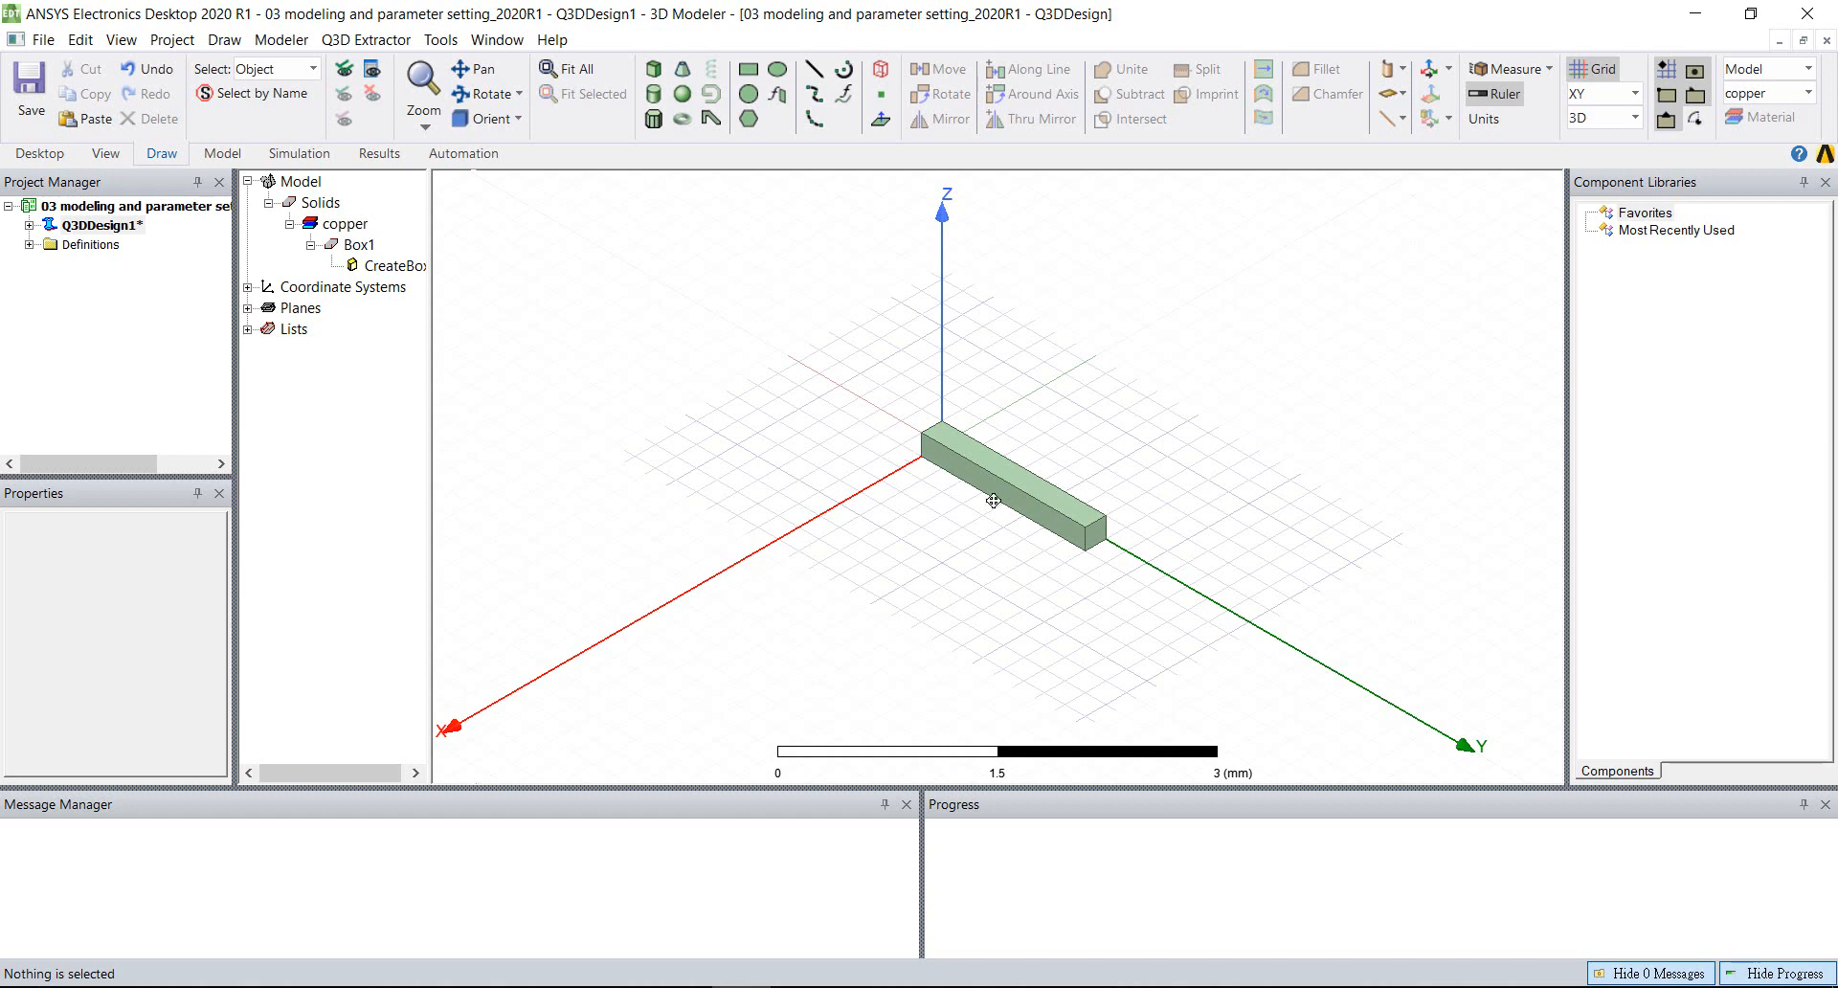
{"action": "left_click_drag", "start_coordinate": [977, 500], "coordinate": [943, 573], "text": "shift"}
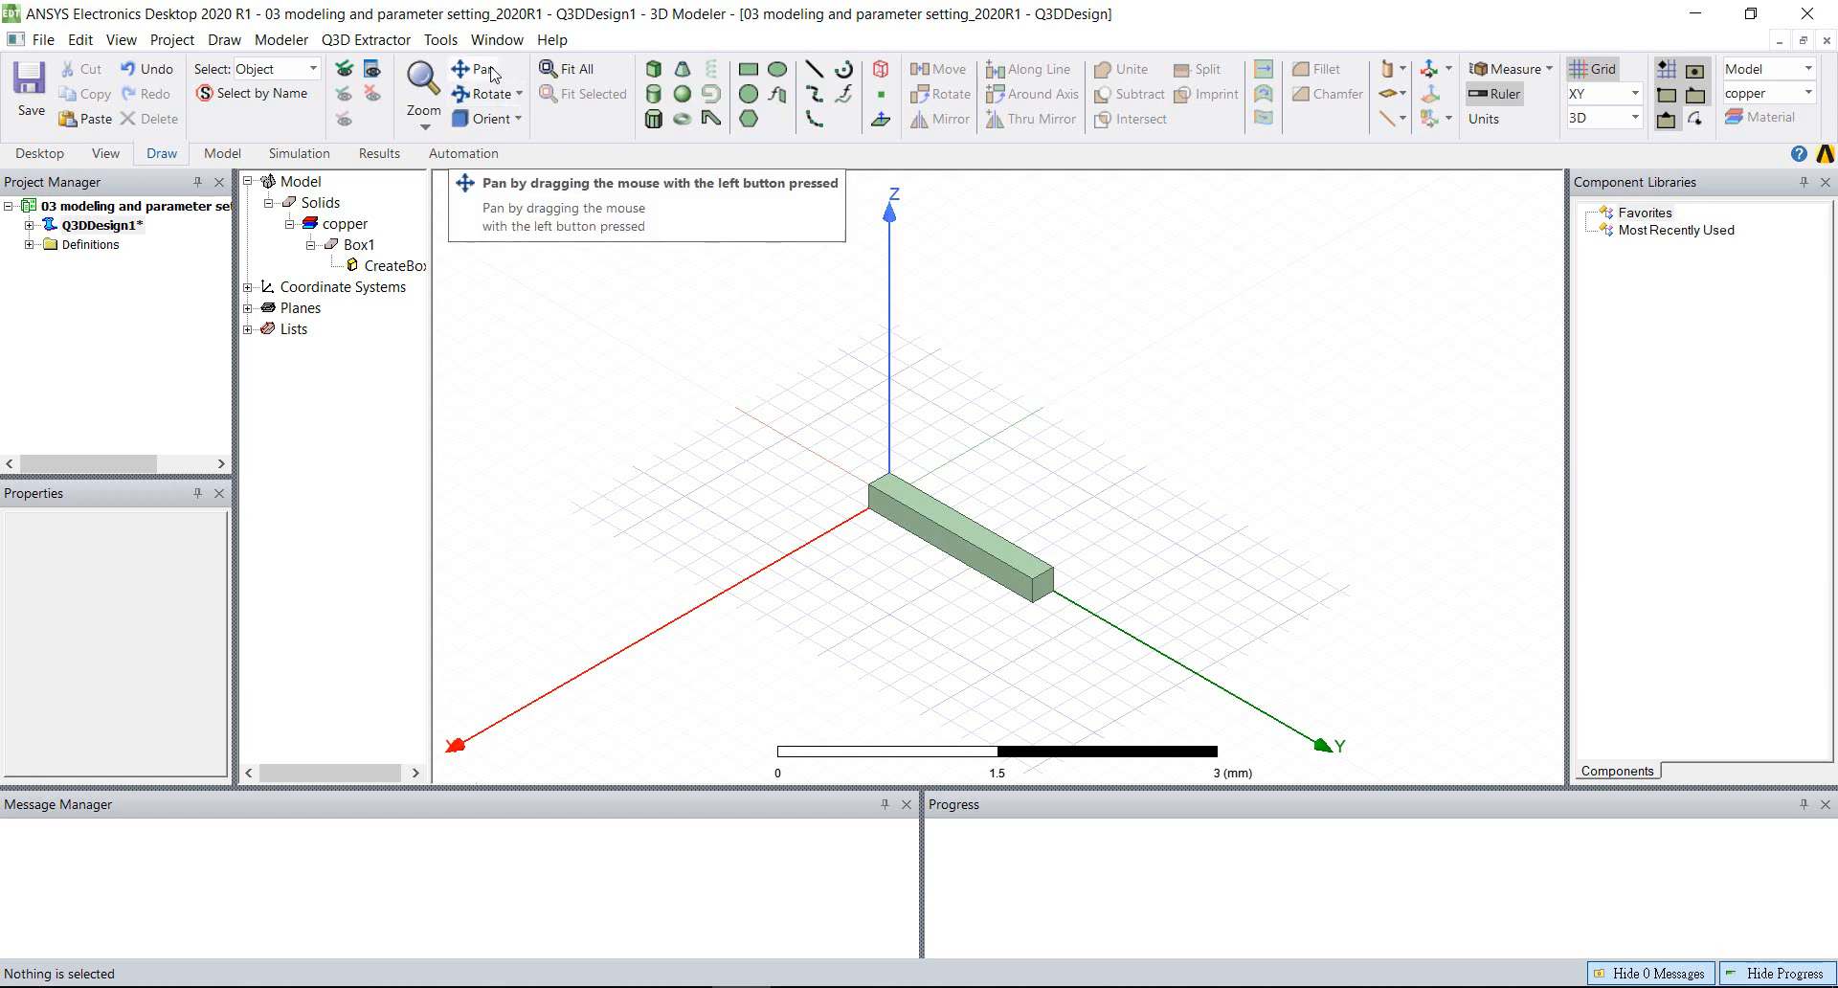
{"action": "left_click", "coordinate": [424, 124]}
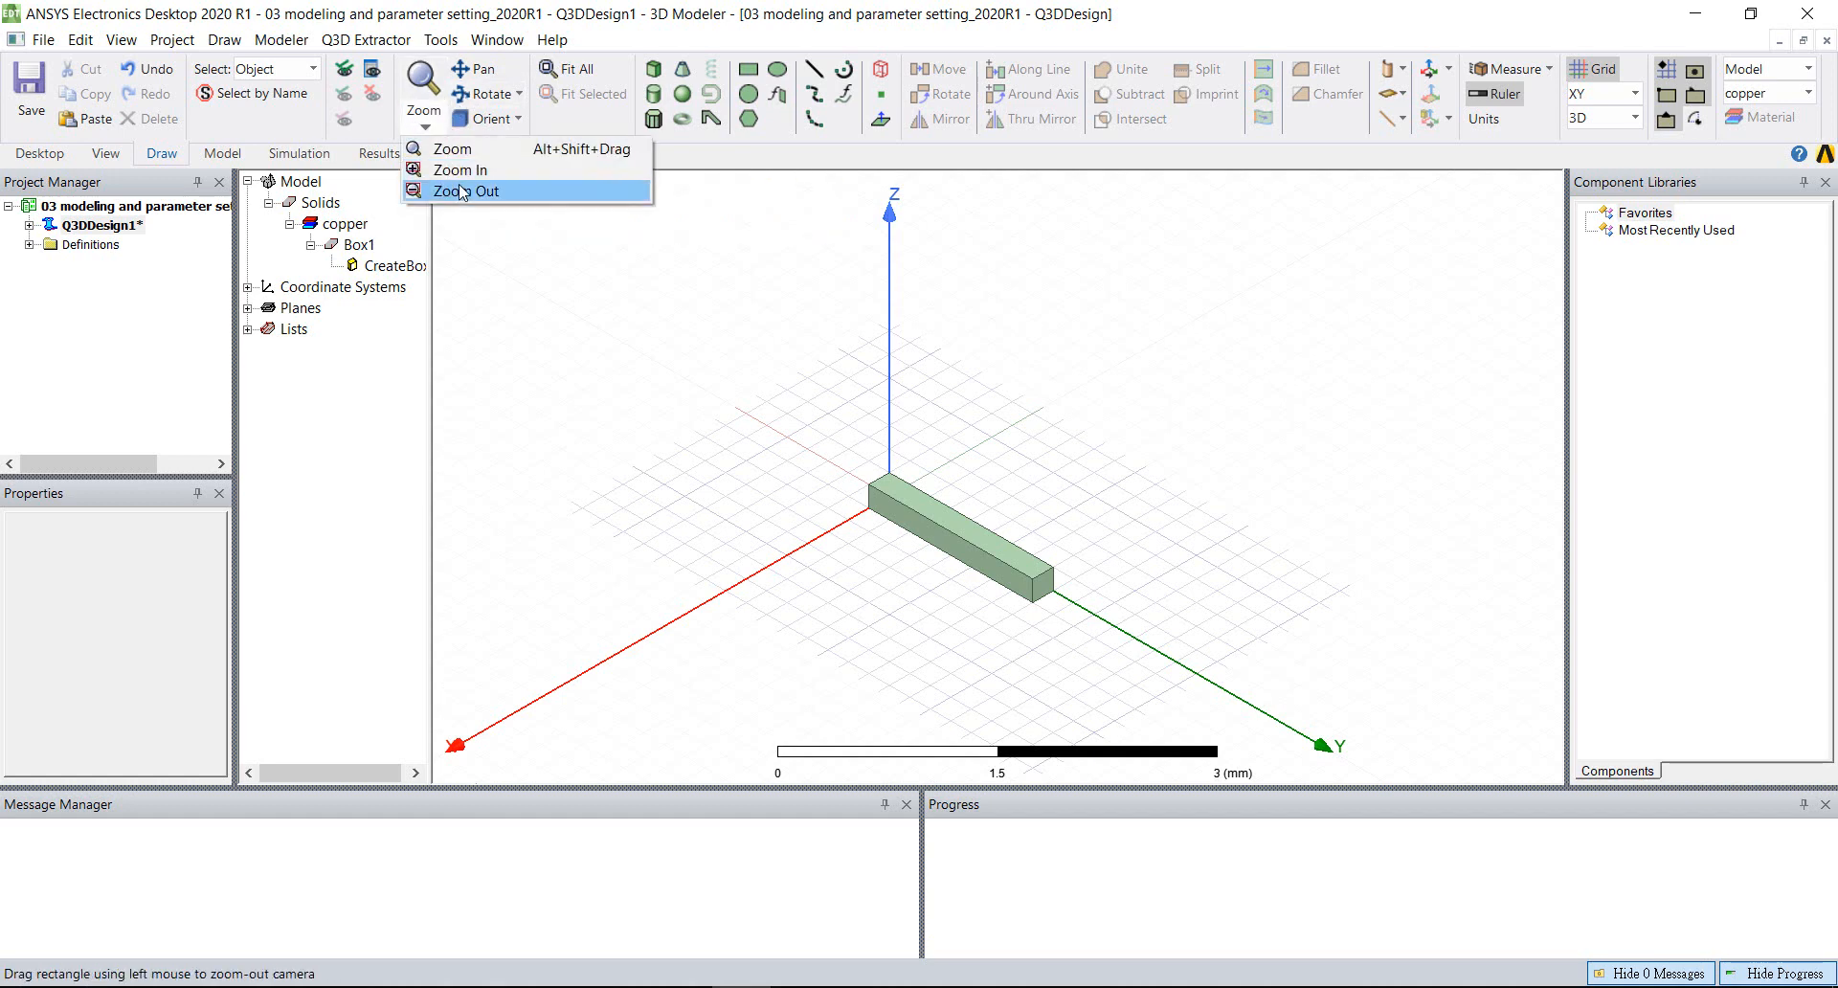
{"action": "left_click", "coordinate": [826, 423]}
{"action": "scroll", "coordinate": [829, 421], "scroll_direction": "up", "scroll_amount": 2}
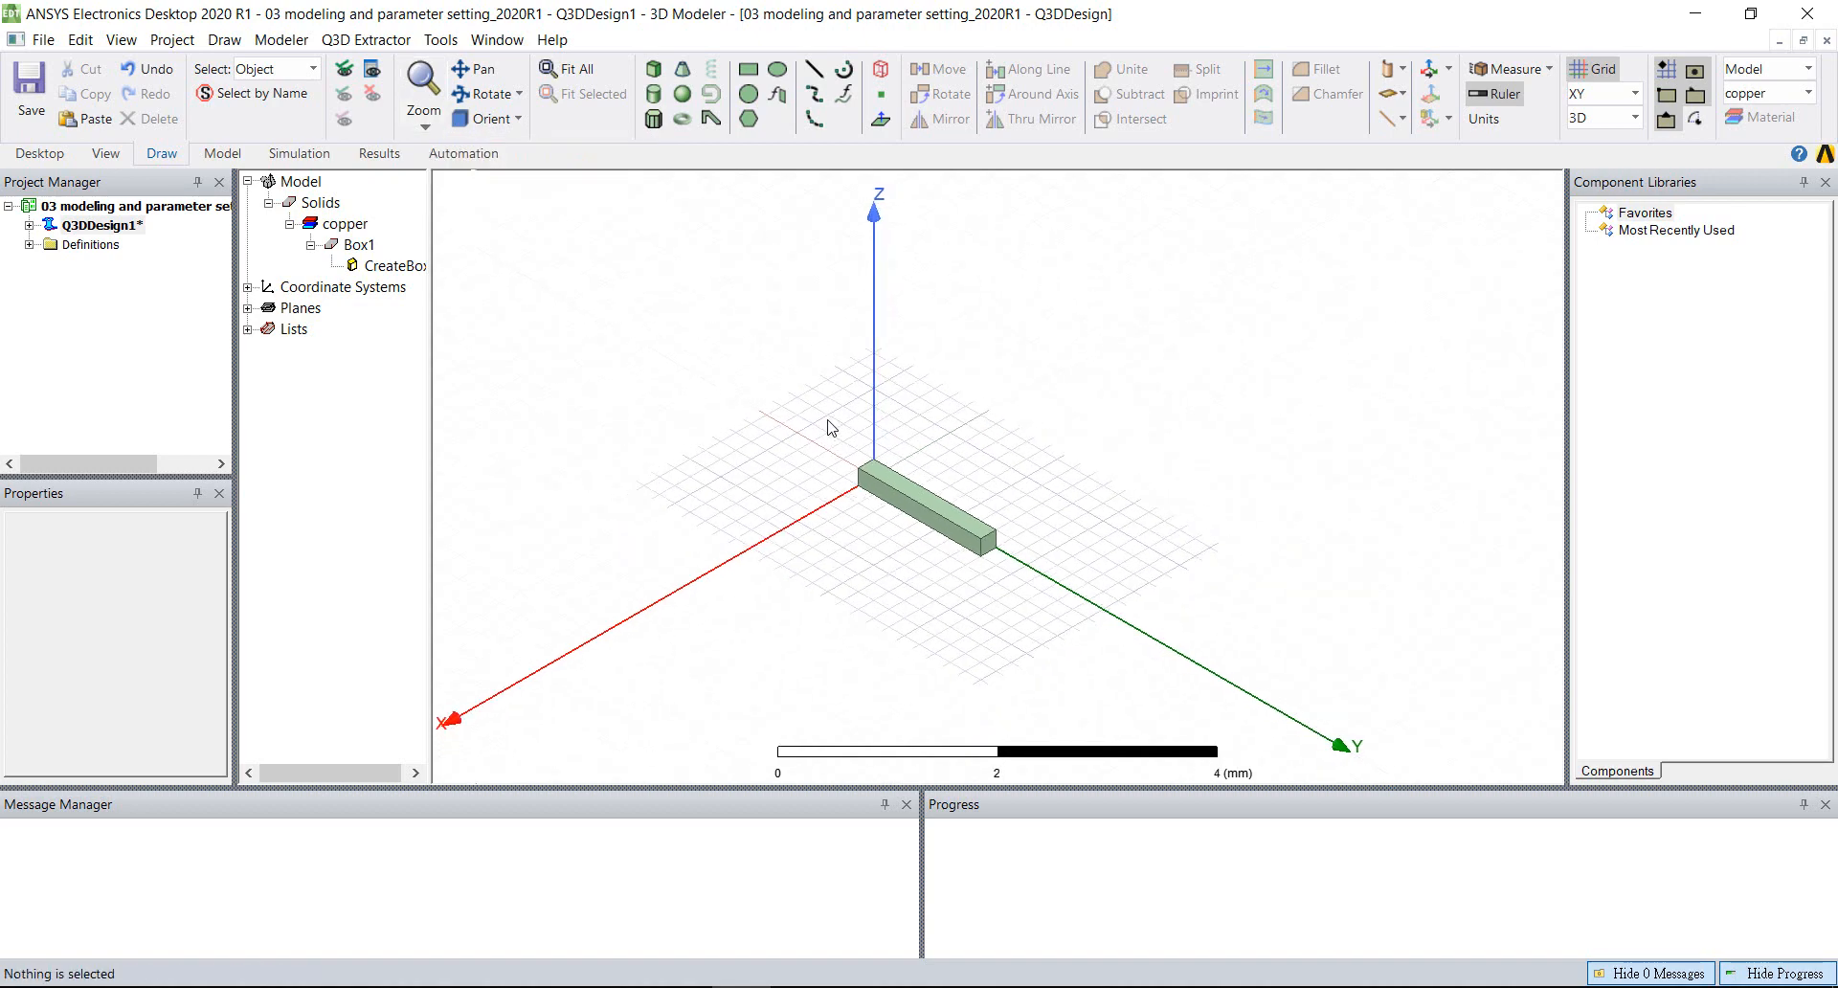
{"action": "scroll", "coordinate": [831, 413], "scroll_direction": "up", "scroll_amount": 3}
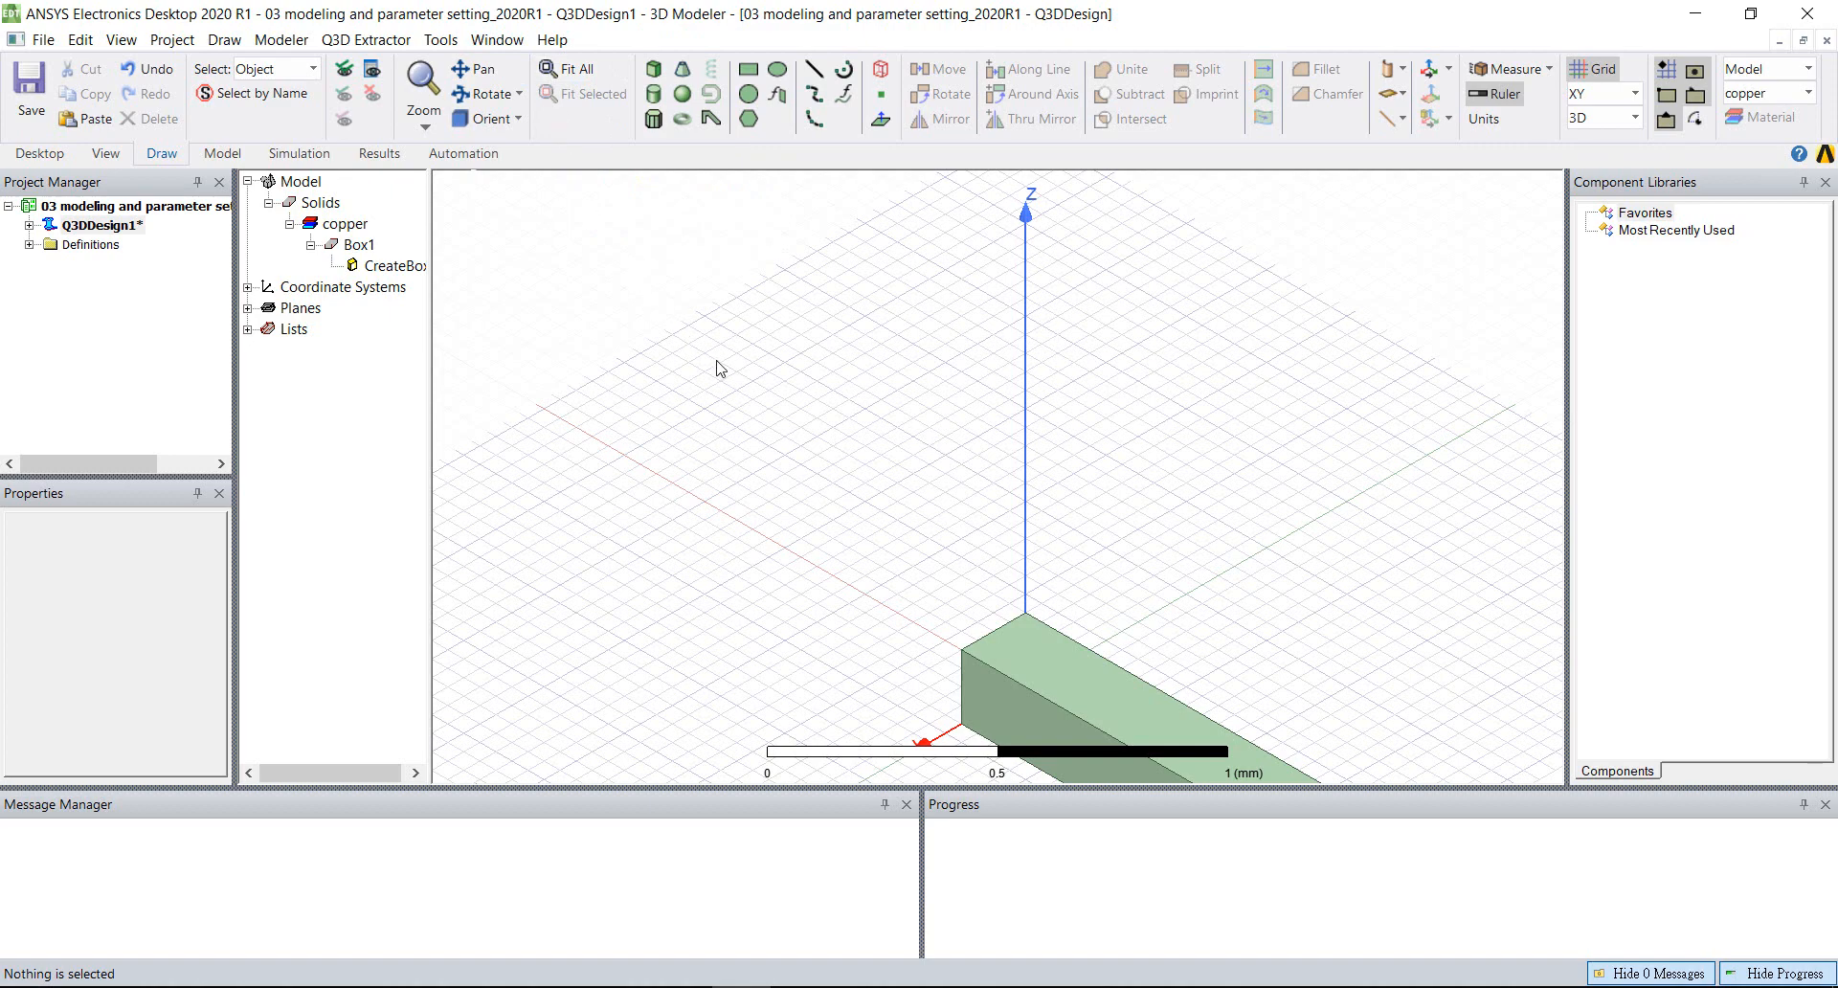
- Set the box's transparency to 0.7, widening the properties pane to reach the value, and deselect the box
{"action": "key", "text": "ctrl+d"}
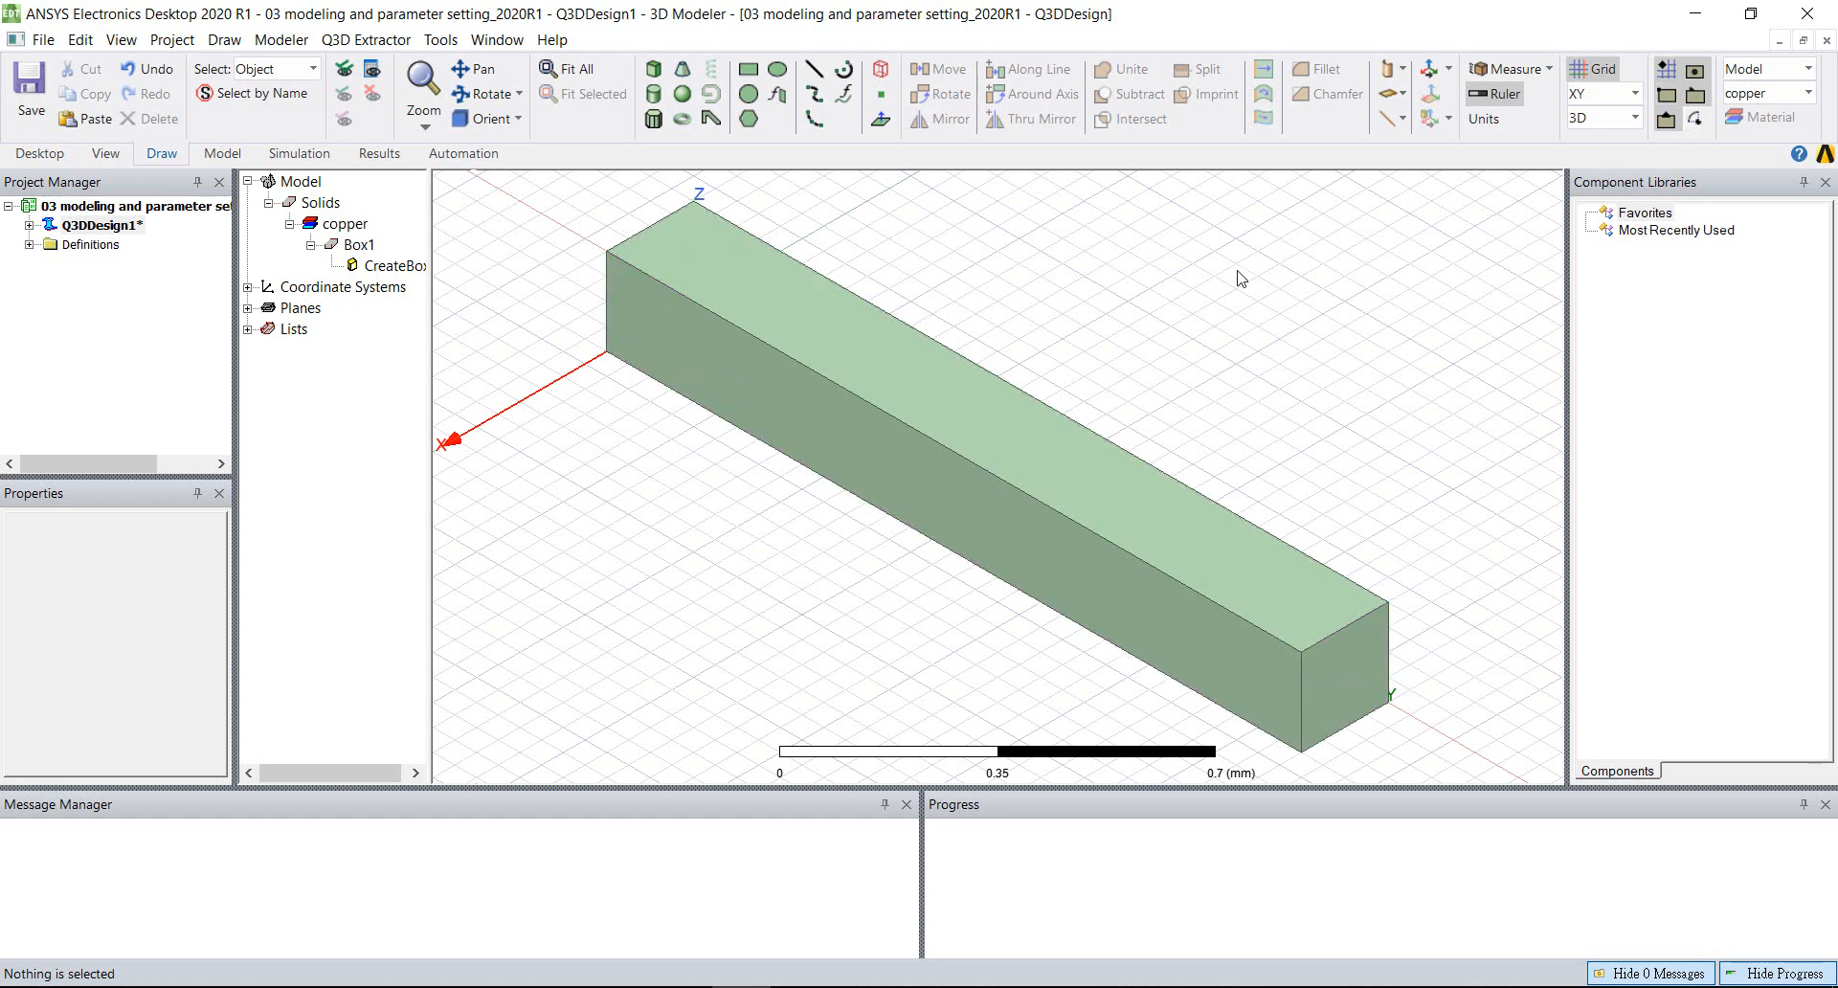
{"action": "left_click", "coordinate": [934, 388]}
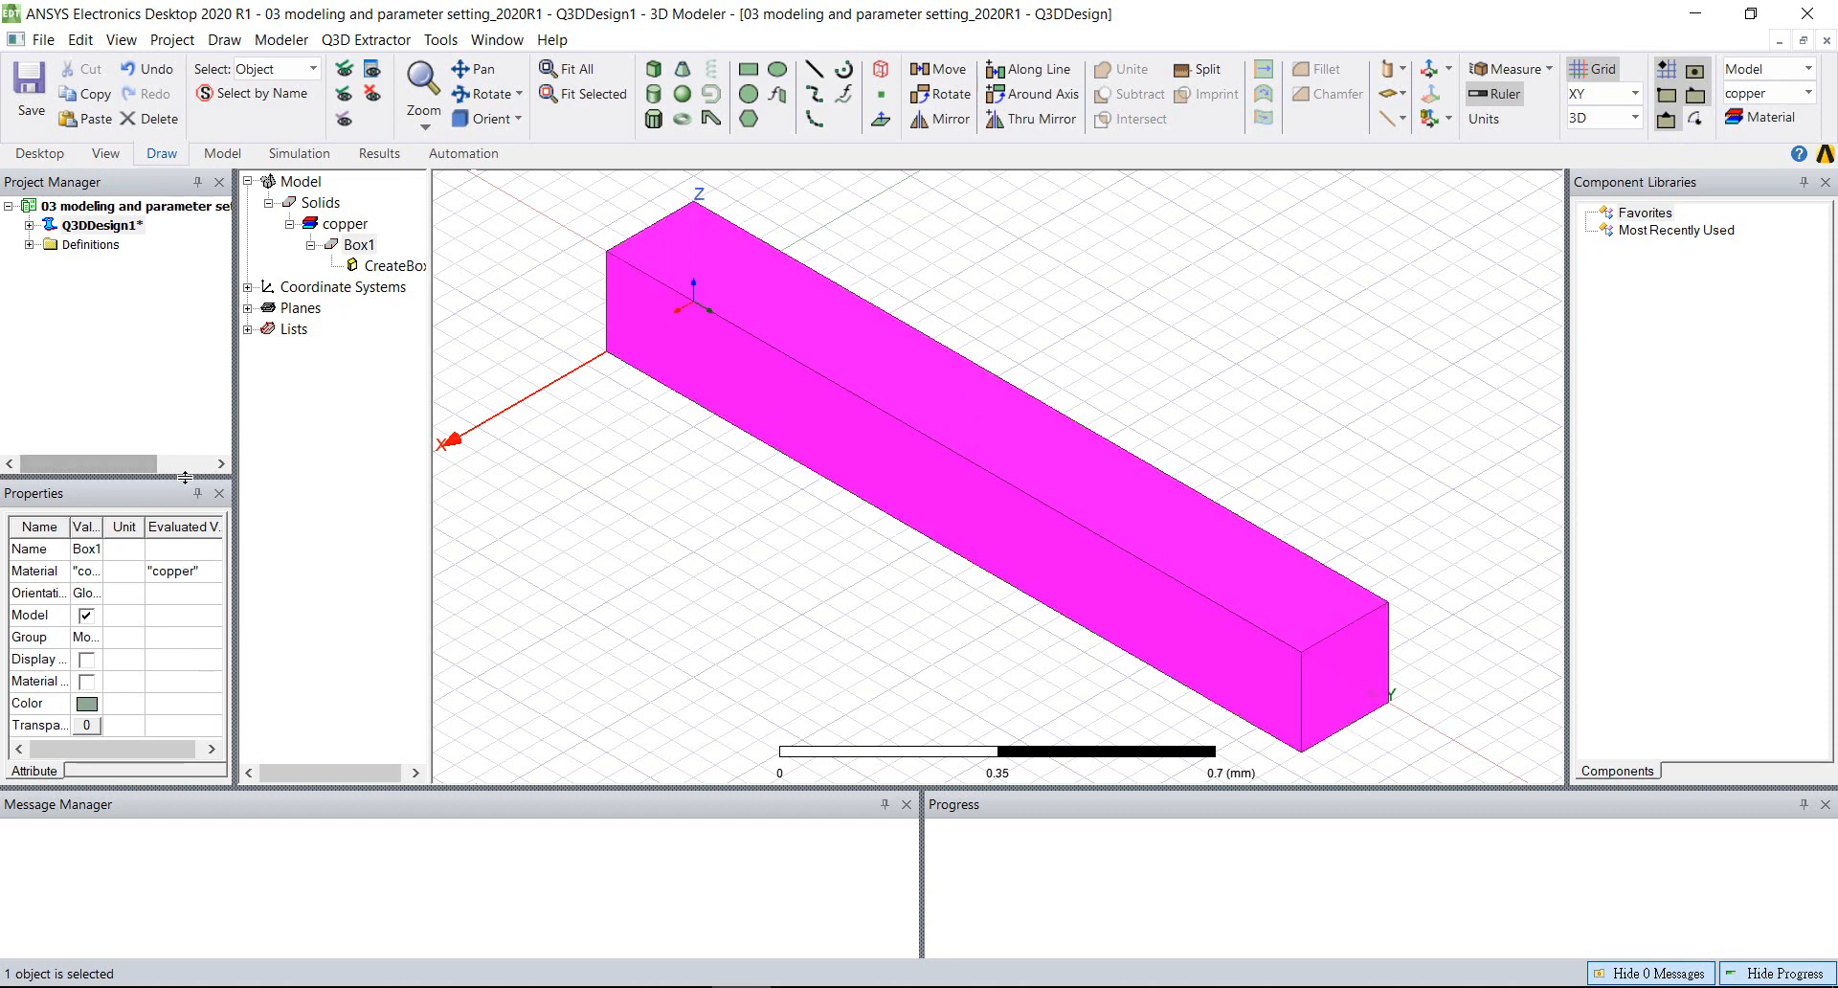
{"action": "left_click_drag", "start_coordinate": [235, 469], "coordinate": [327, 469]}
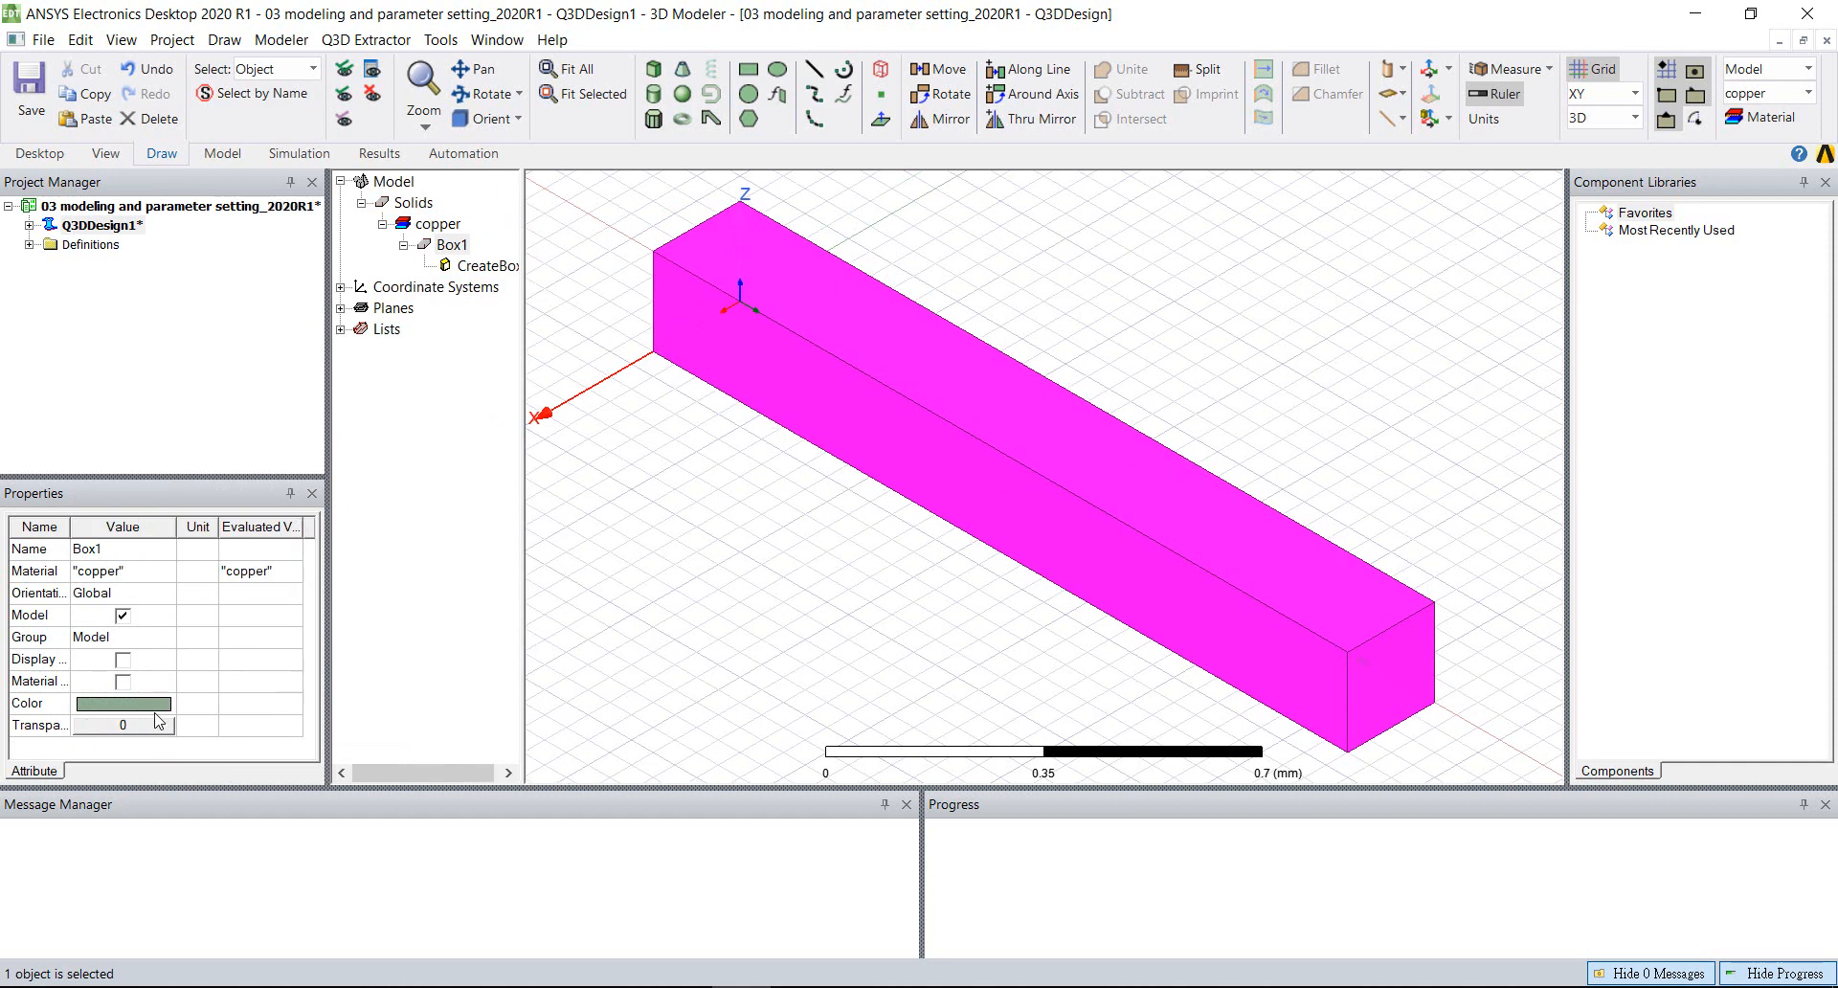
{"action": "left_click", "coordinate": [158, 722]}
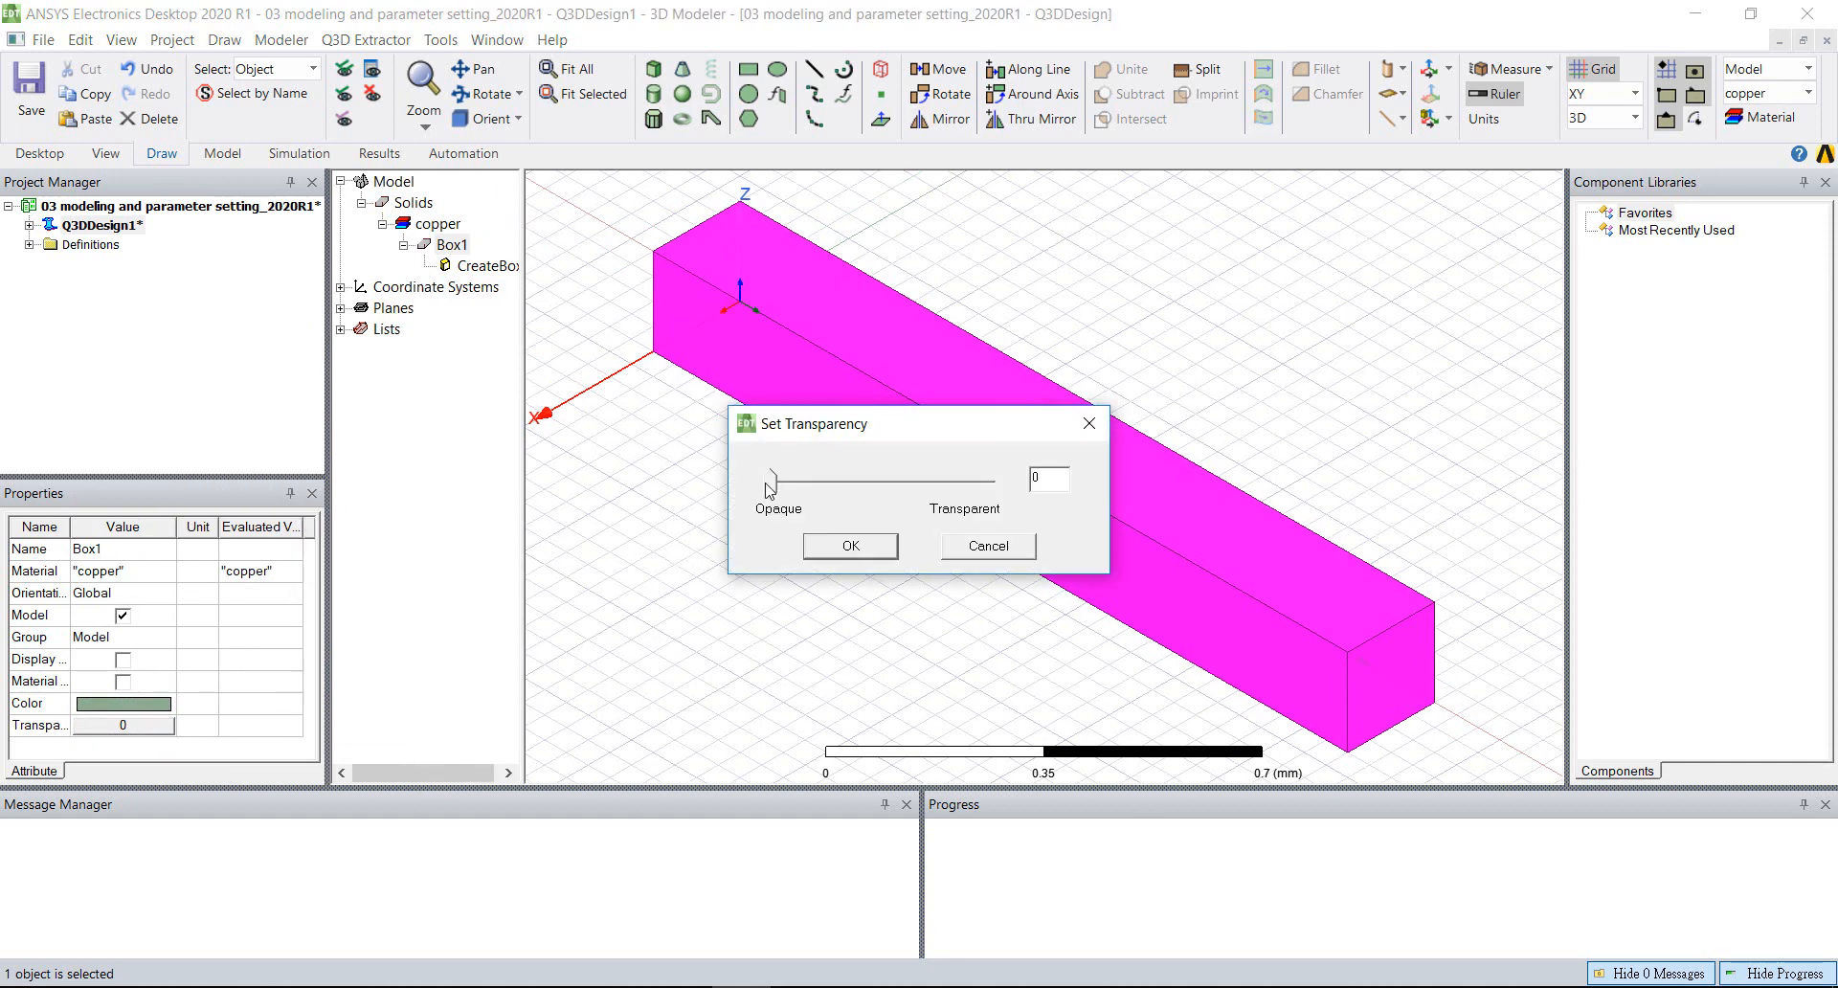
{"action": "left_click_drag", "start_coordinate": [771, 483], "coordinate": [924, 491]}
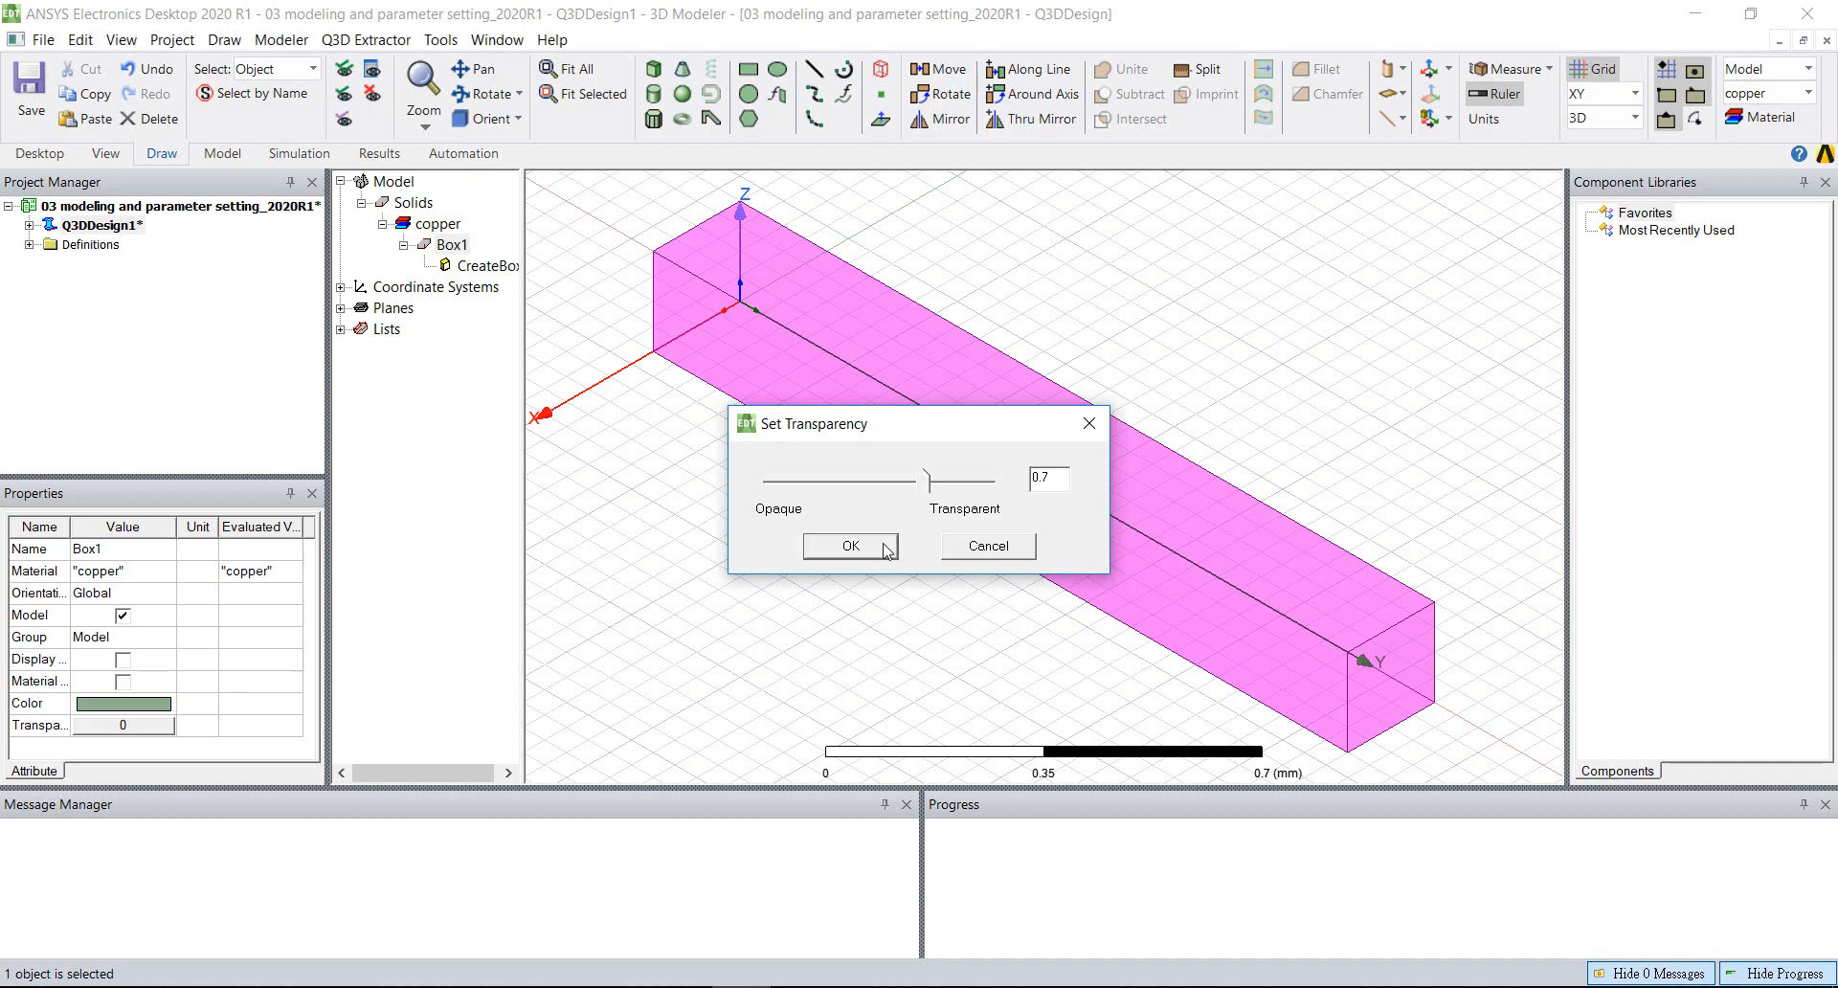
{"action": "left_click", "coordinate": [850, 545]}
{"action": "left_click", "coordinate": [861, 601]}
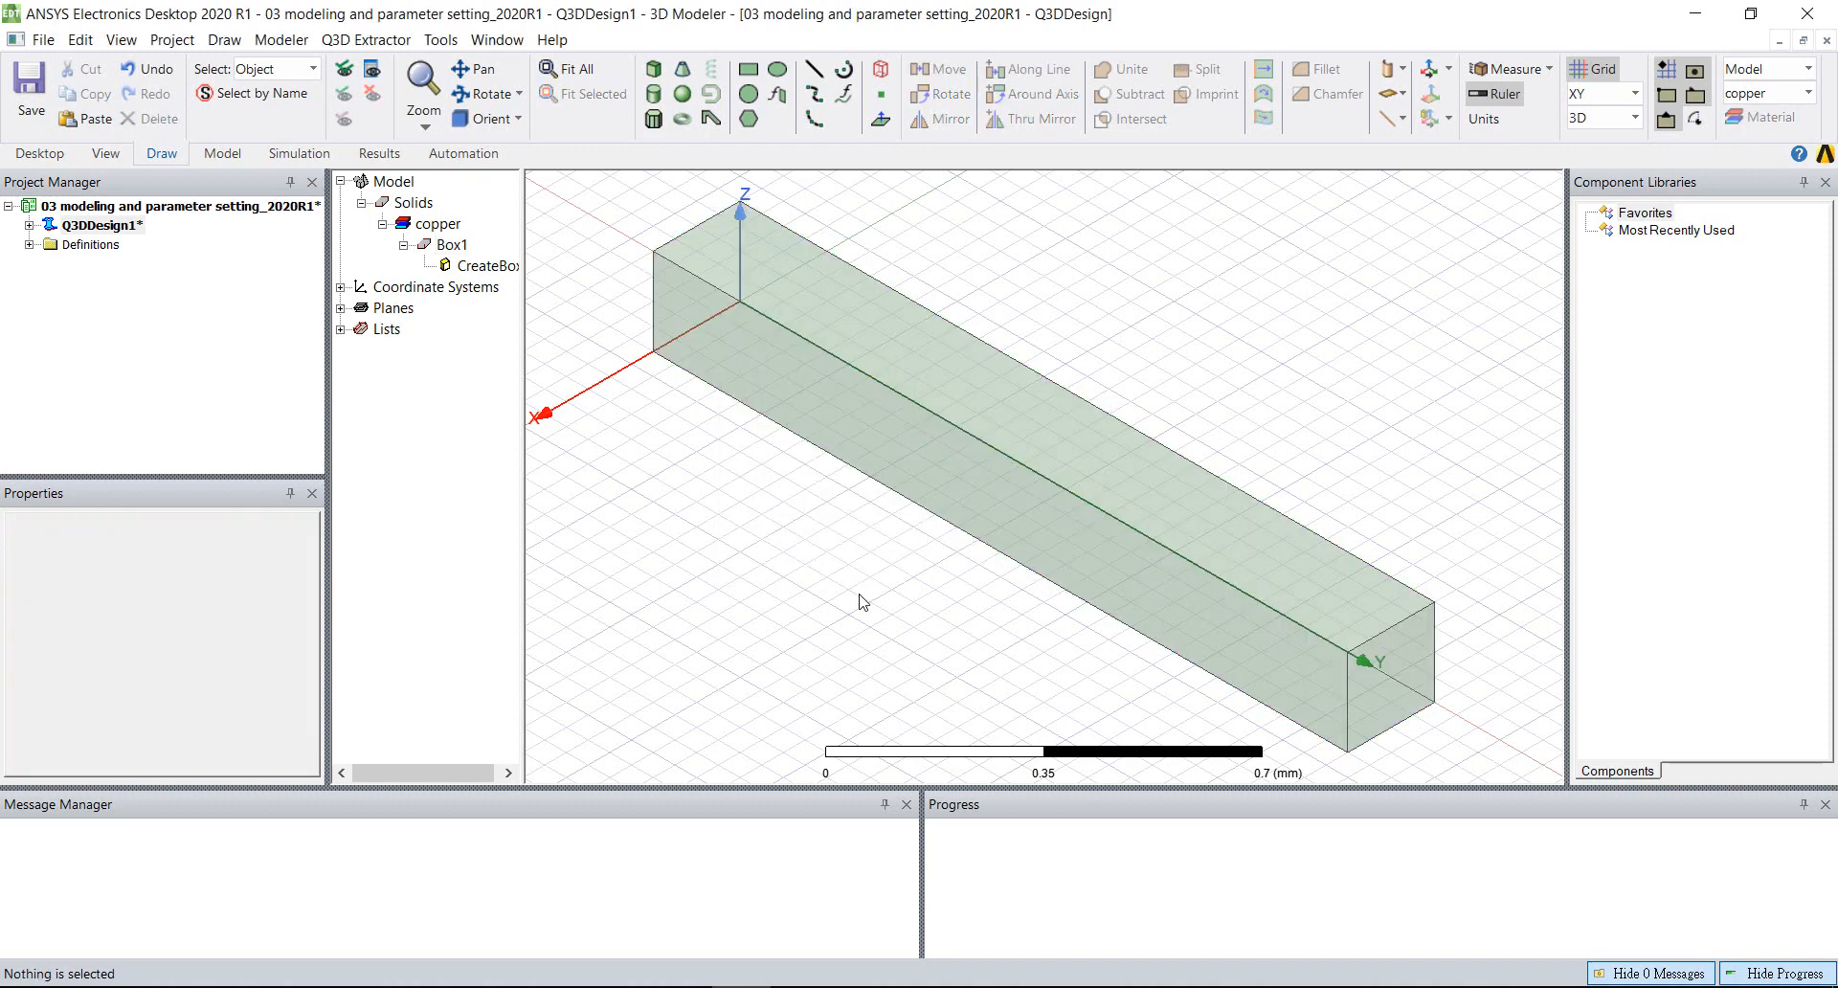
- Set the default object transparency to 0.7 in the 3D Modeler rendering options
{"action": "scroll", "coordinate": [846, 544], "scroll_direction": "down", "scroll_amount": 5}
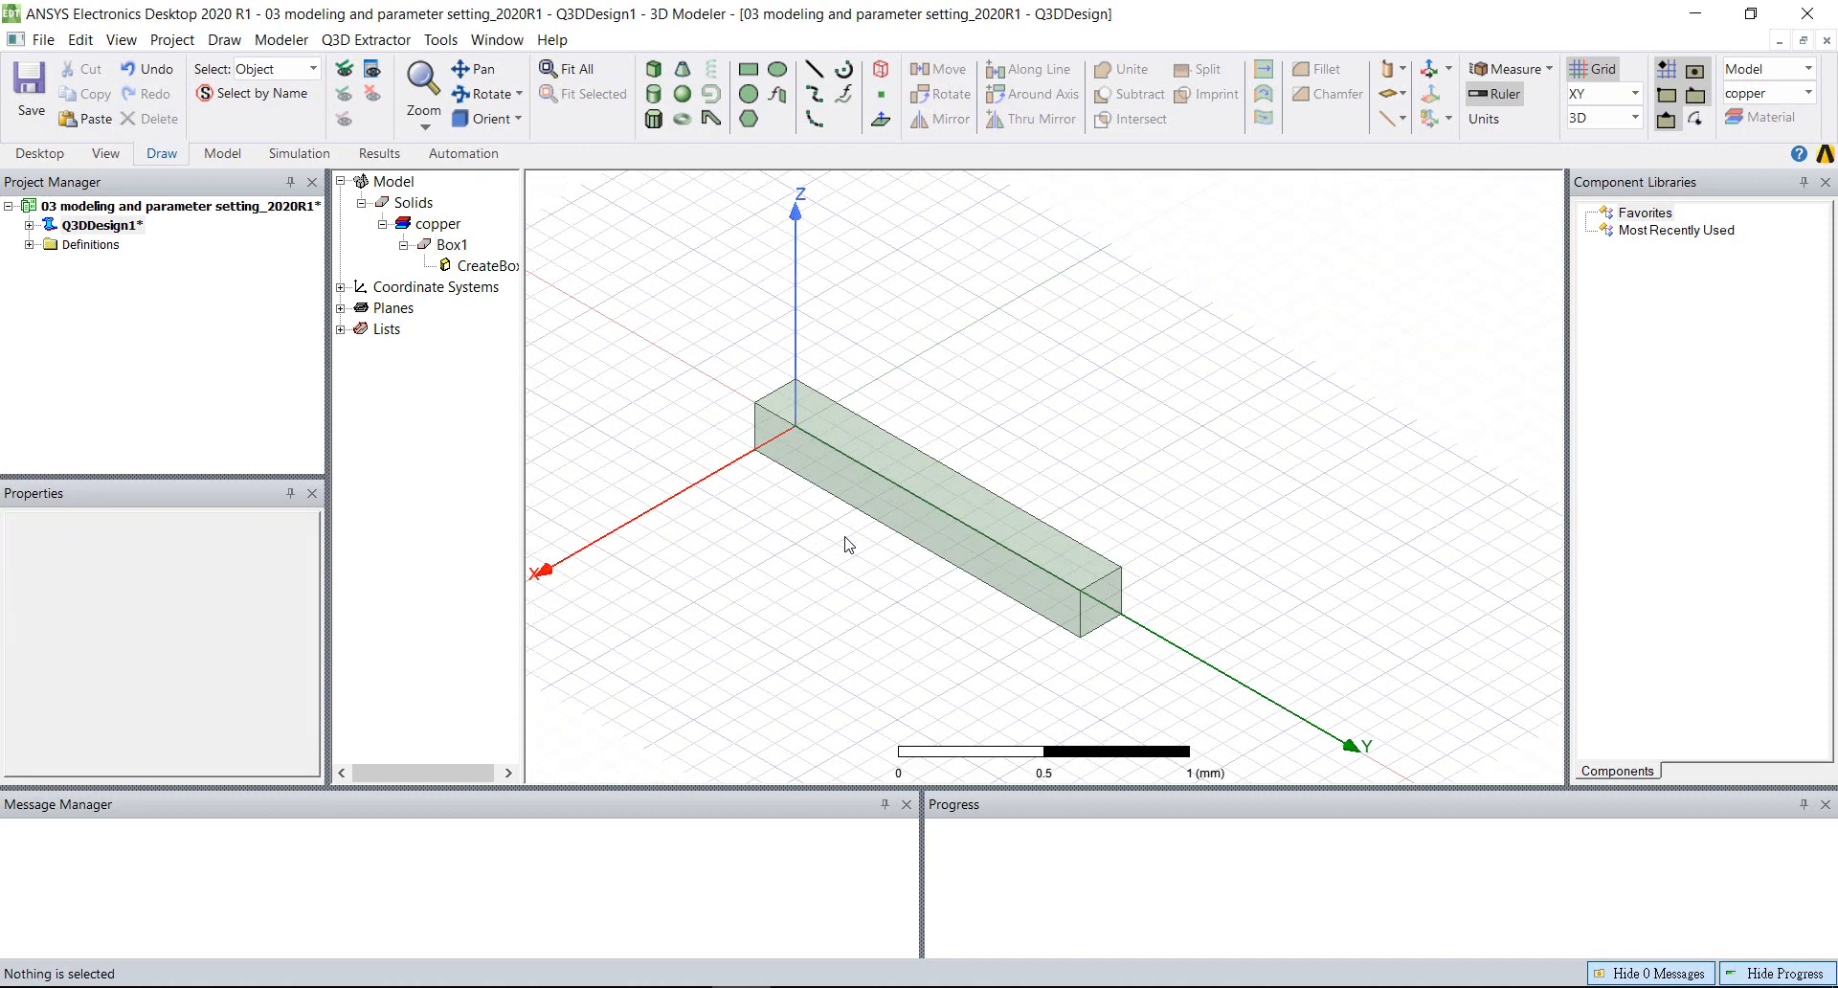
{"action": "left_click", "coordinate": [442, 39]}
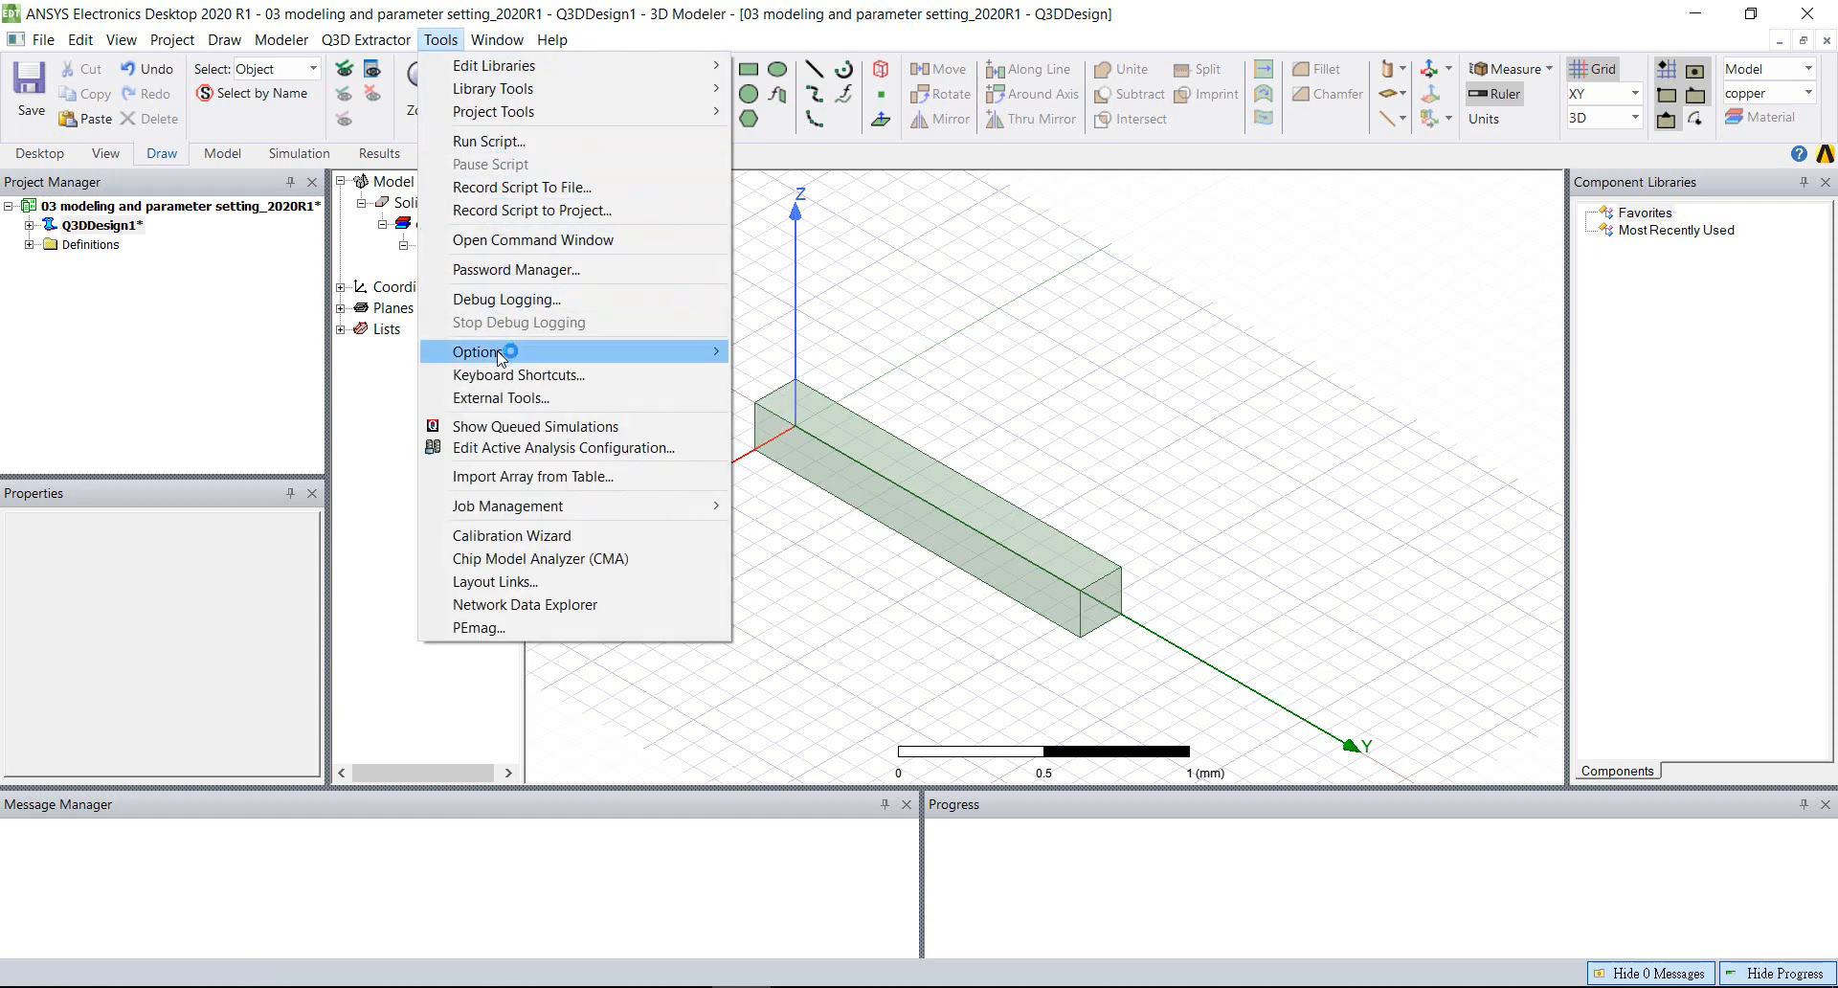
{"action": "mouse_move", "coordinate": [498, 354]}
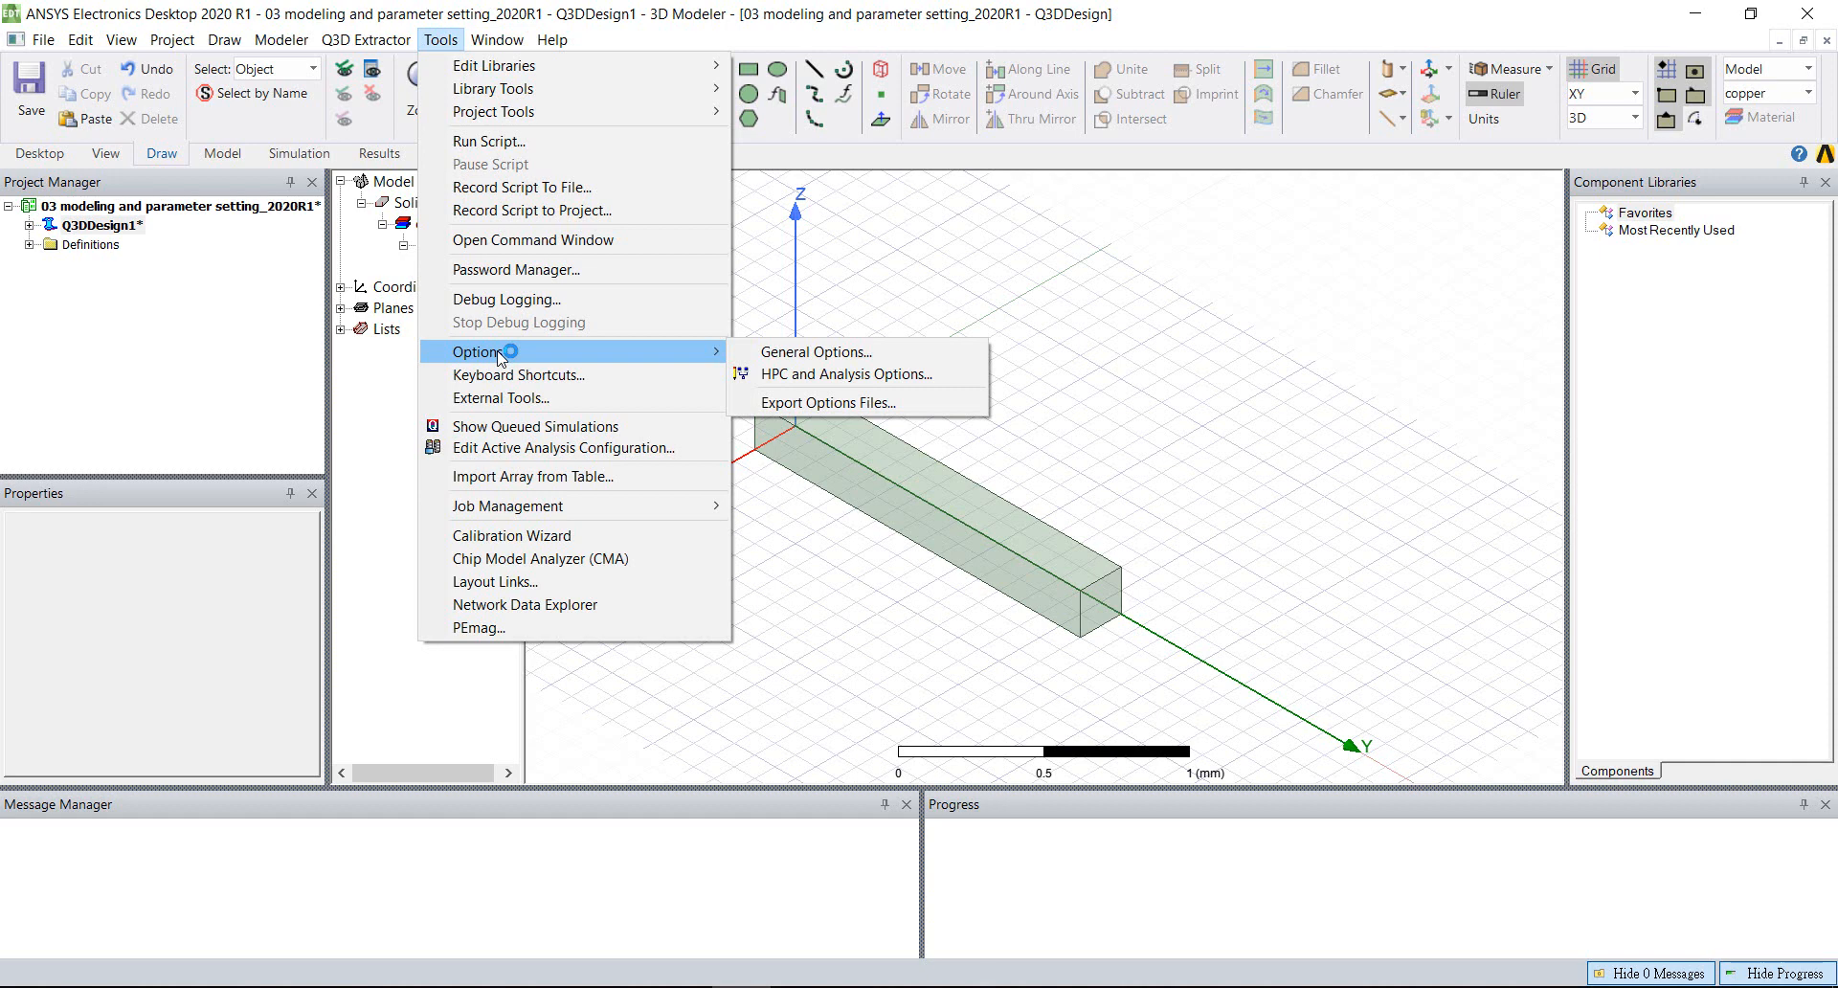
{"action": "left_click", "coordinate": [809, 351]}
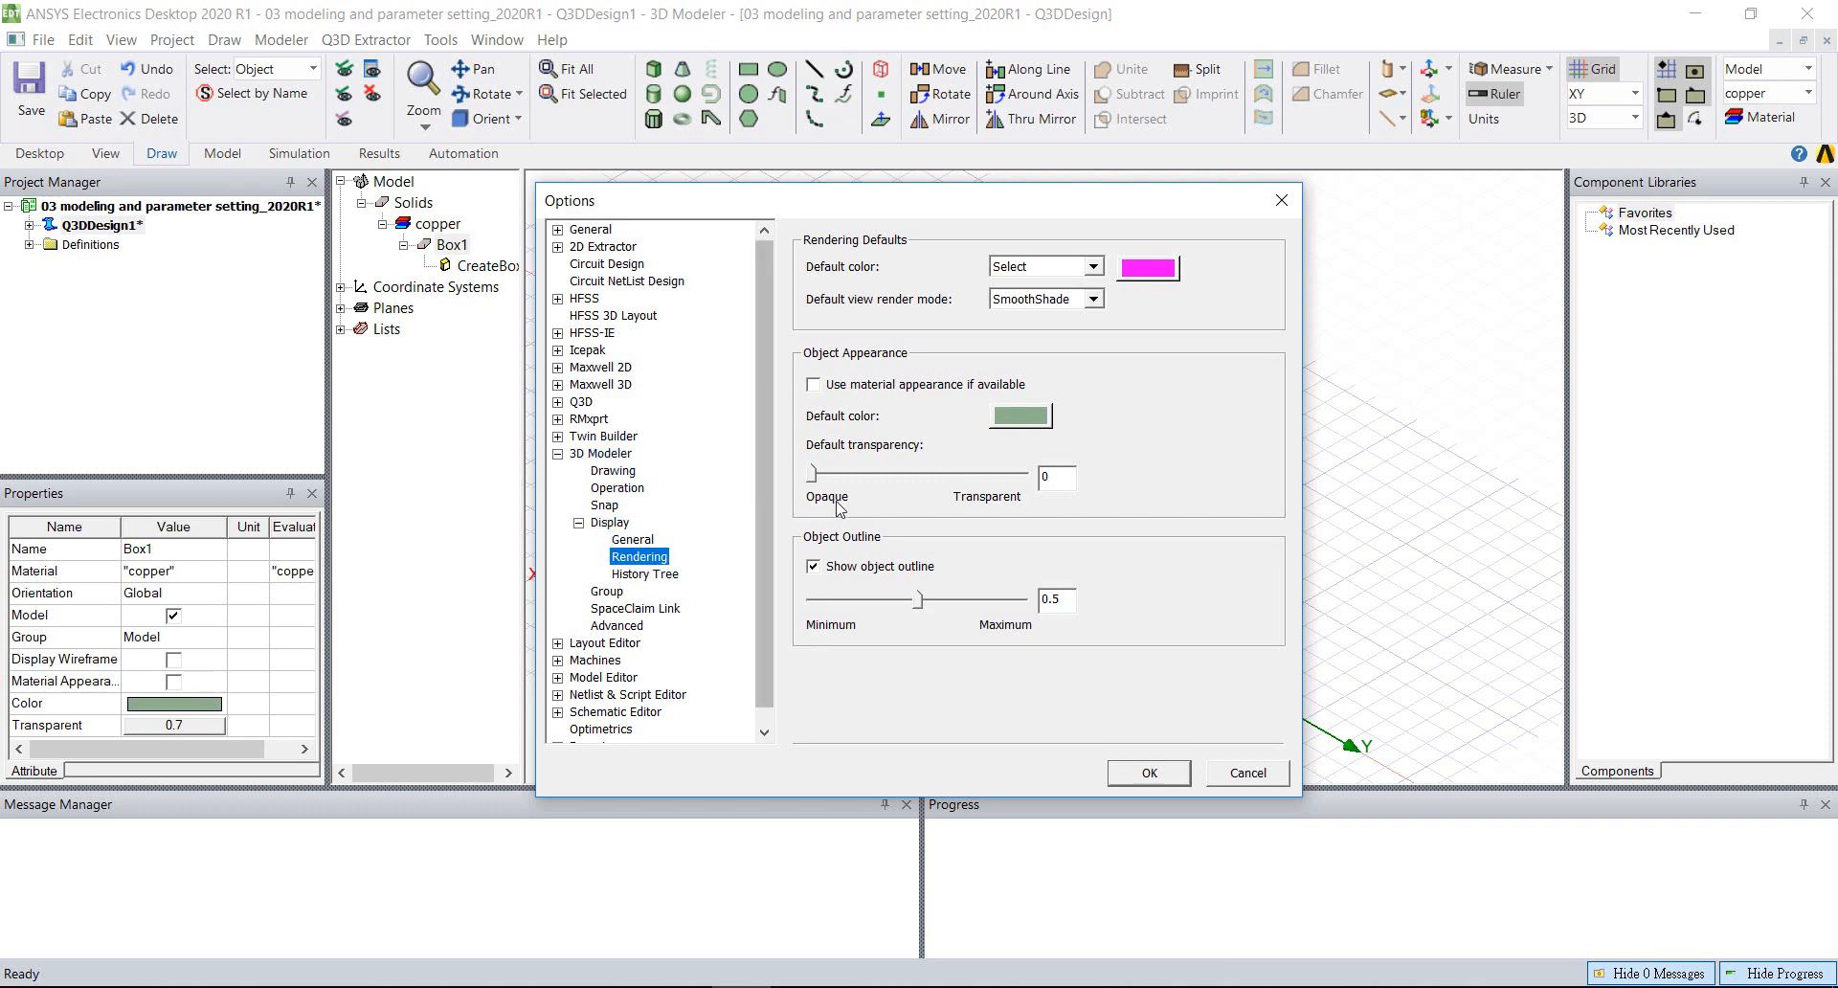
{"action": "left_click_drag", "start_coordinate": [810, 476], "coordinate": [960, 476]}
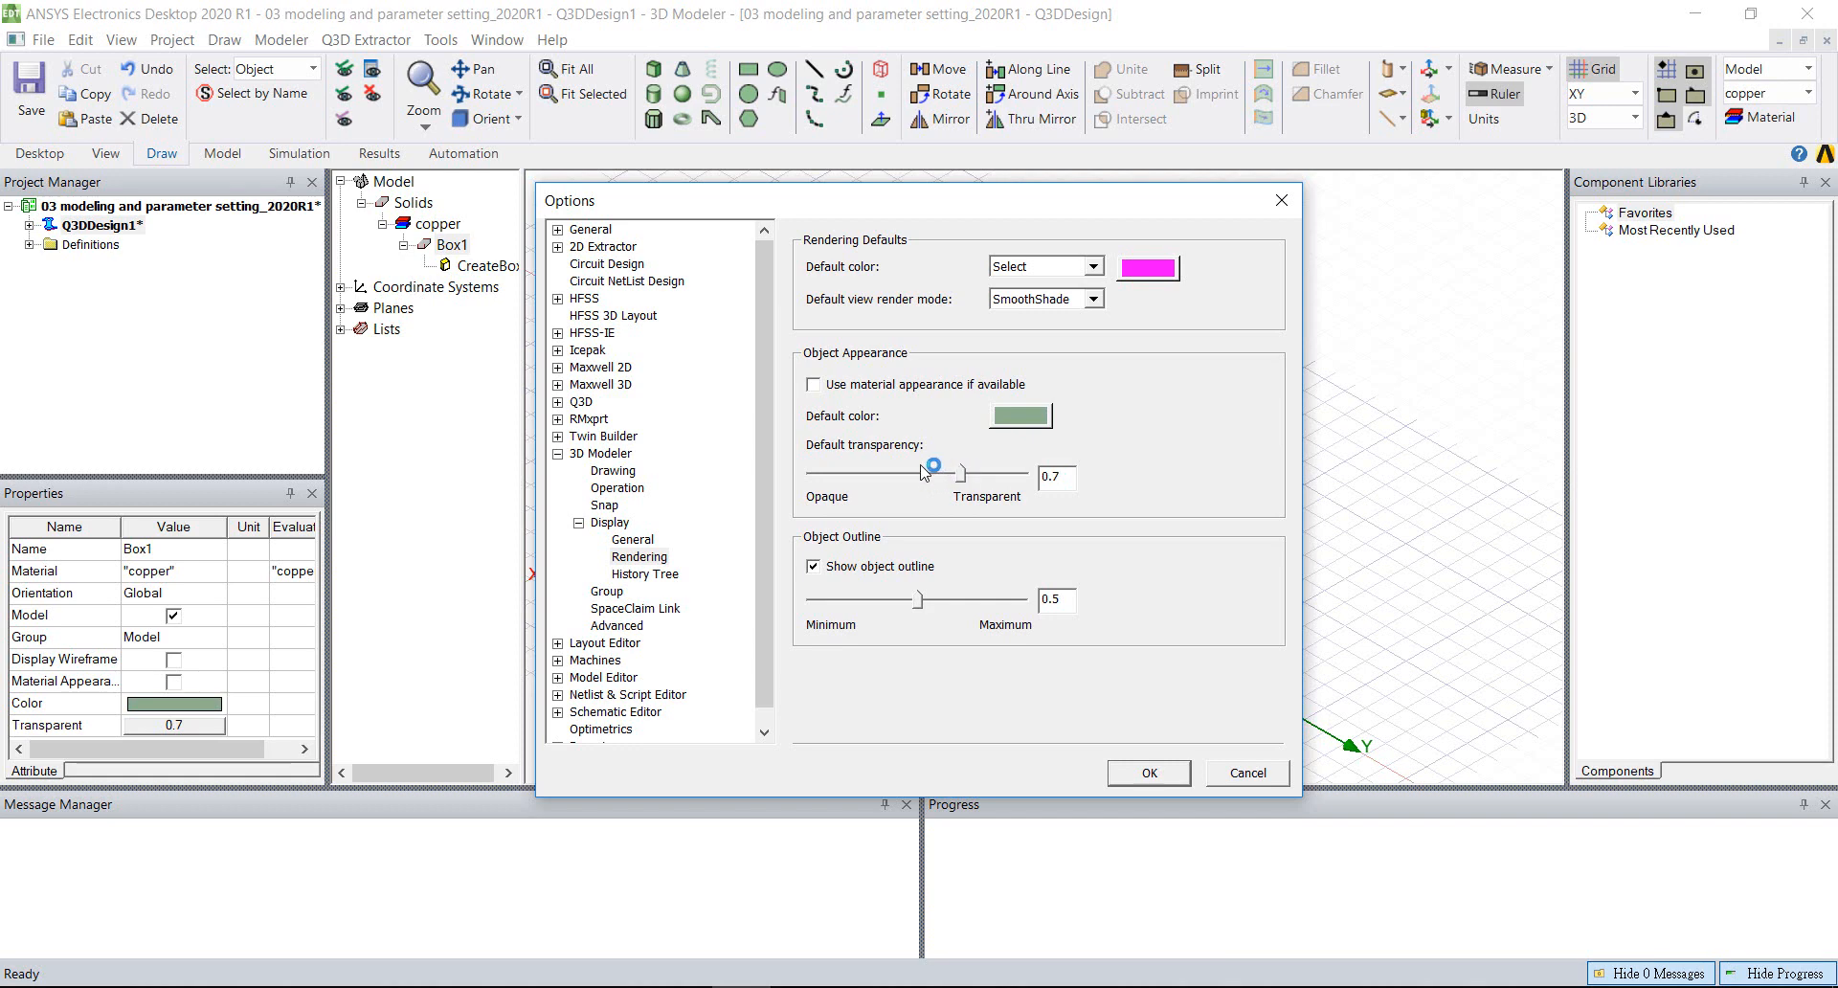
{"action": "left_click", "coordinate": [1149, 774]}
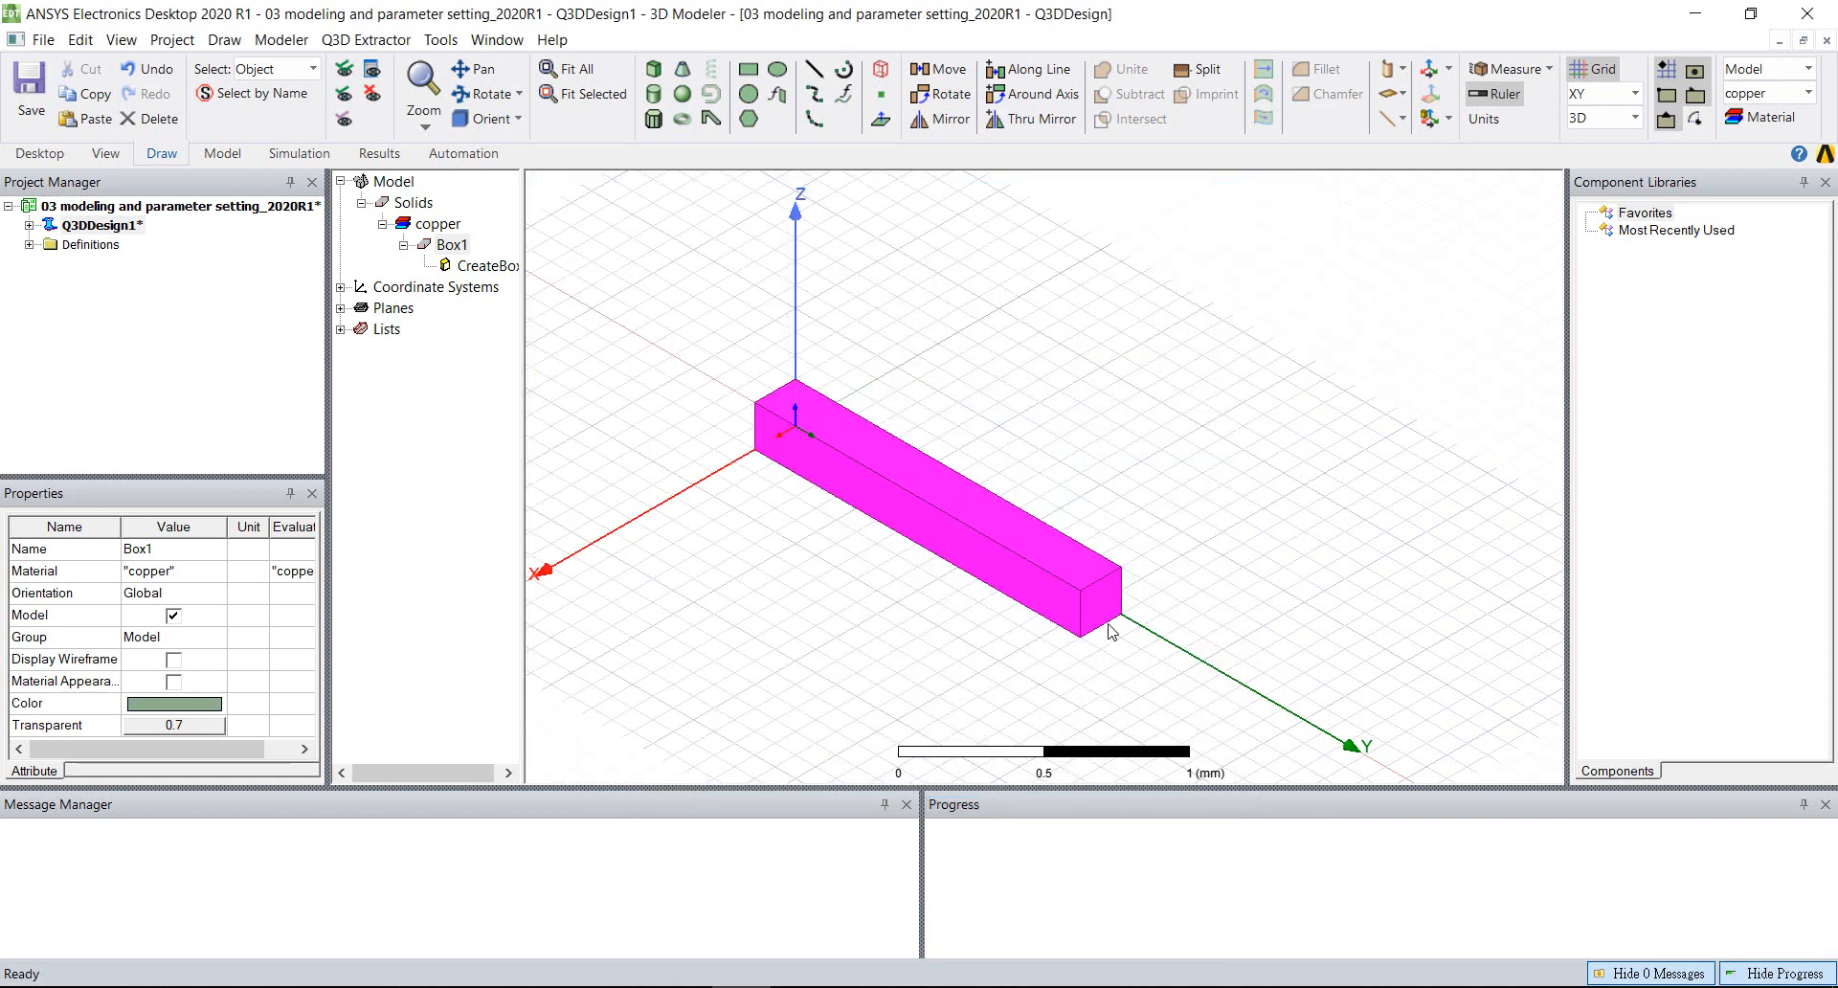
- Orbit around the box to view it from a low side angle, and clear its selection
{"action": "left_click_drag", "start_coordinate": [941, 575], "coordinate": [1338, 626]}
{"action": "left_click_drag", "start_coordinate": [1517, 640], "coordinate": [1522, 520], "text": "alt"}
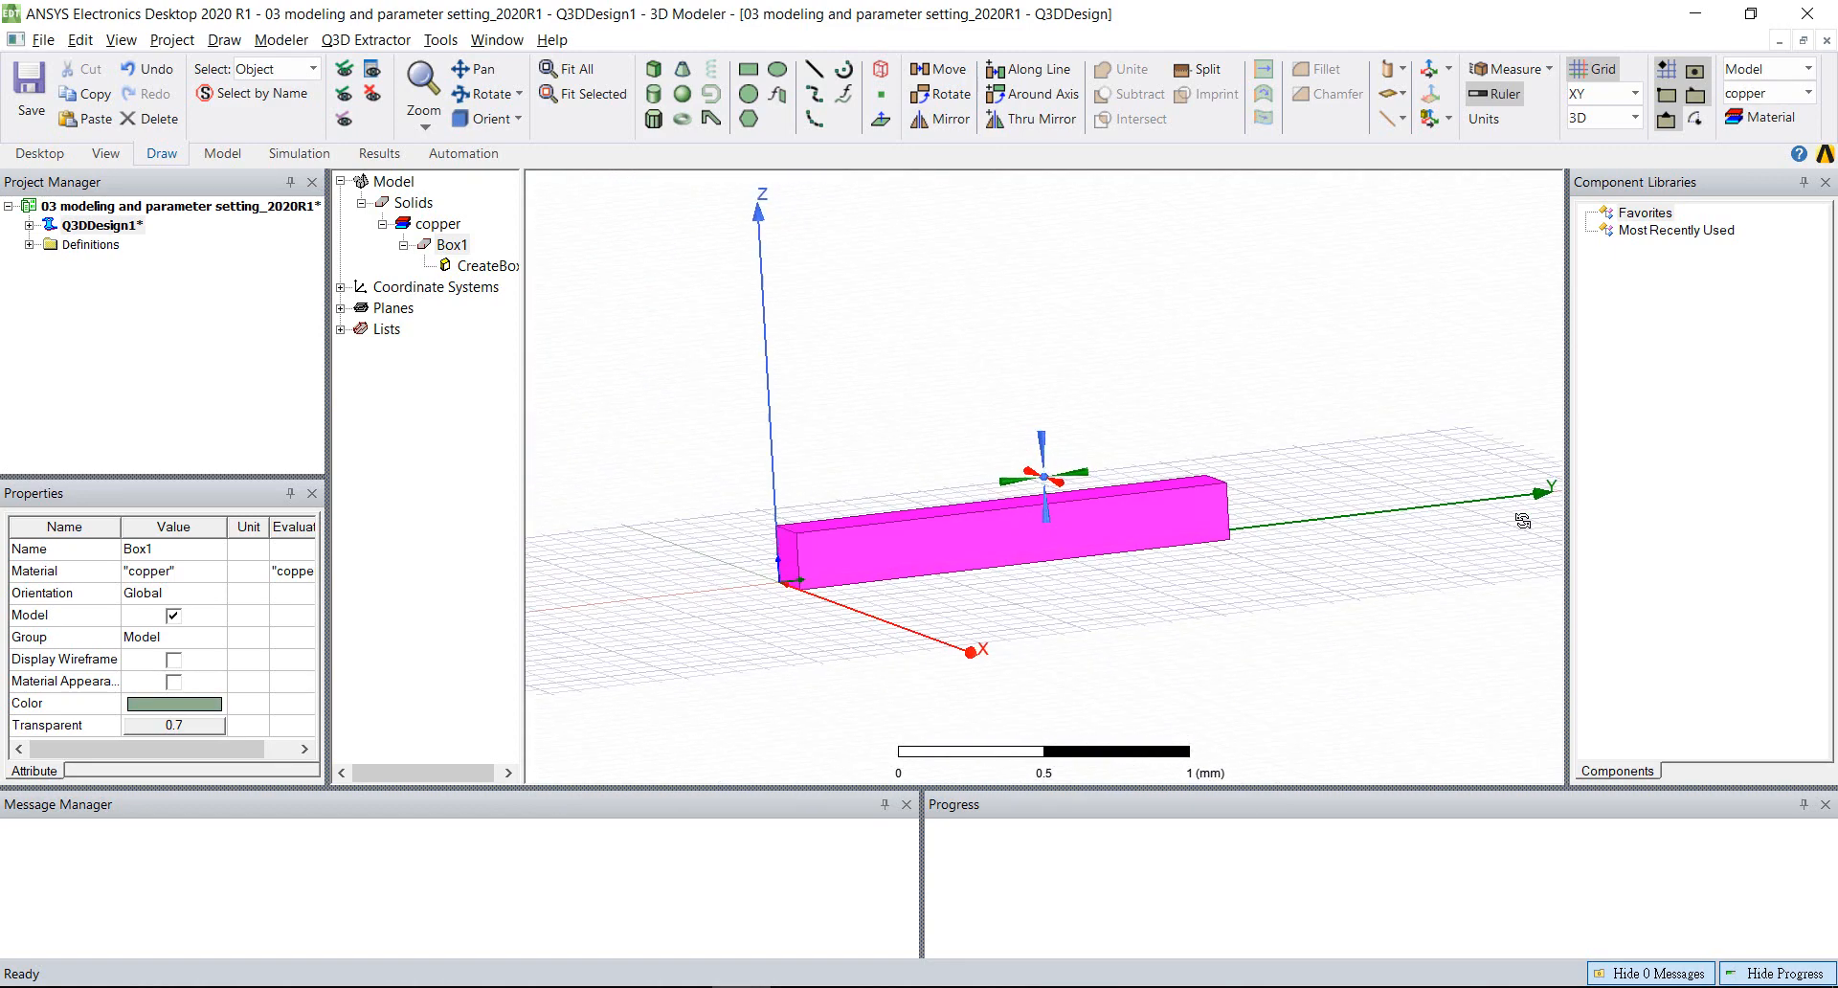
{"action": "left_click_drag", "start_coordinate": [1077, 557], "coordinate": [1061, 586], "text": "alt"}
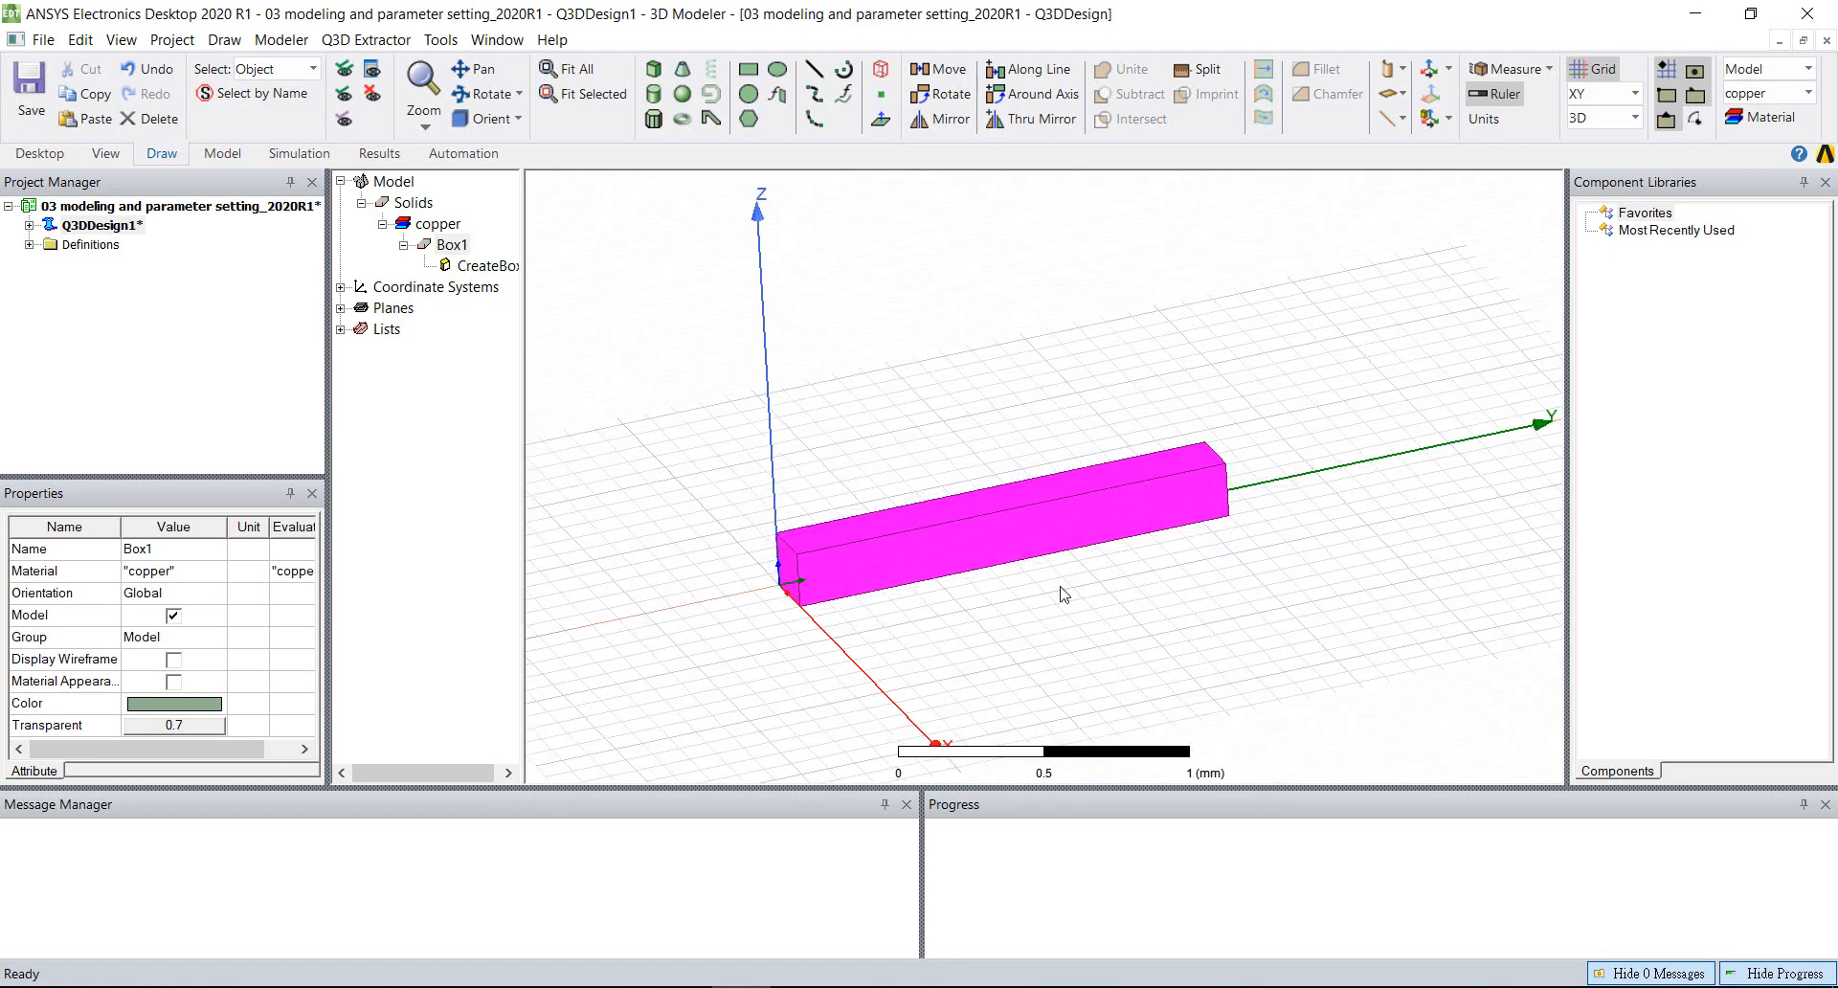
{"action": "left_click", "coordinate": [1061, 595]}
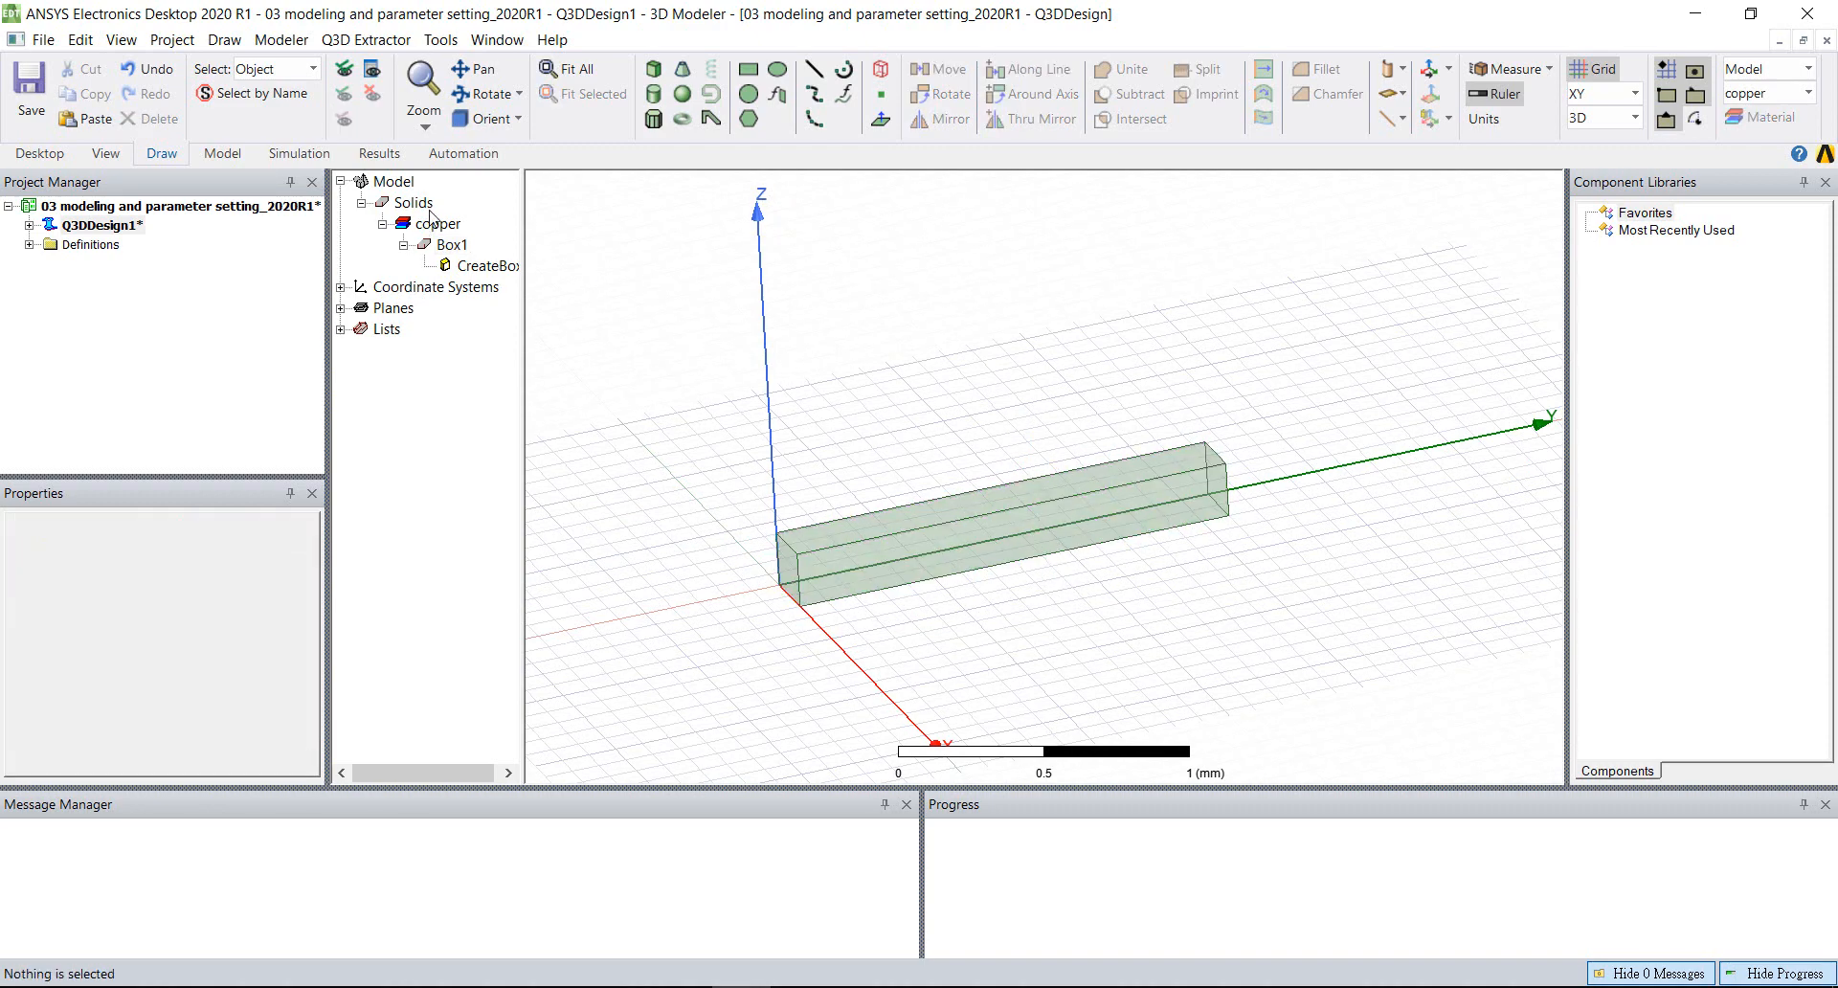
- Select the box in the model history and look through the materials available for it
{"action": "left_click", "coordinate": [446, 246]}
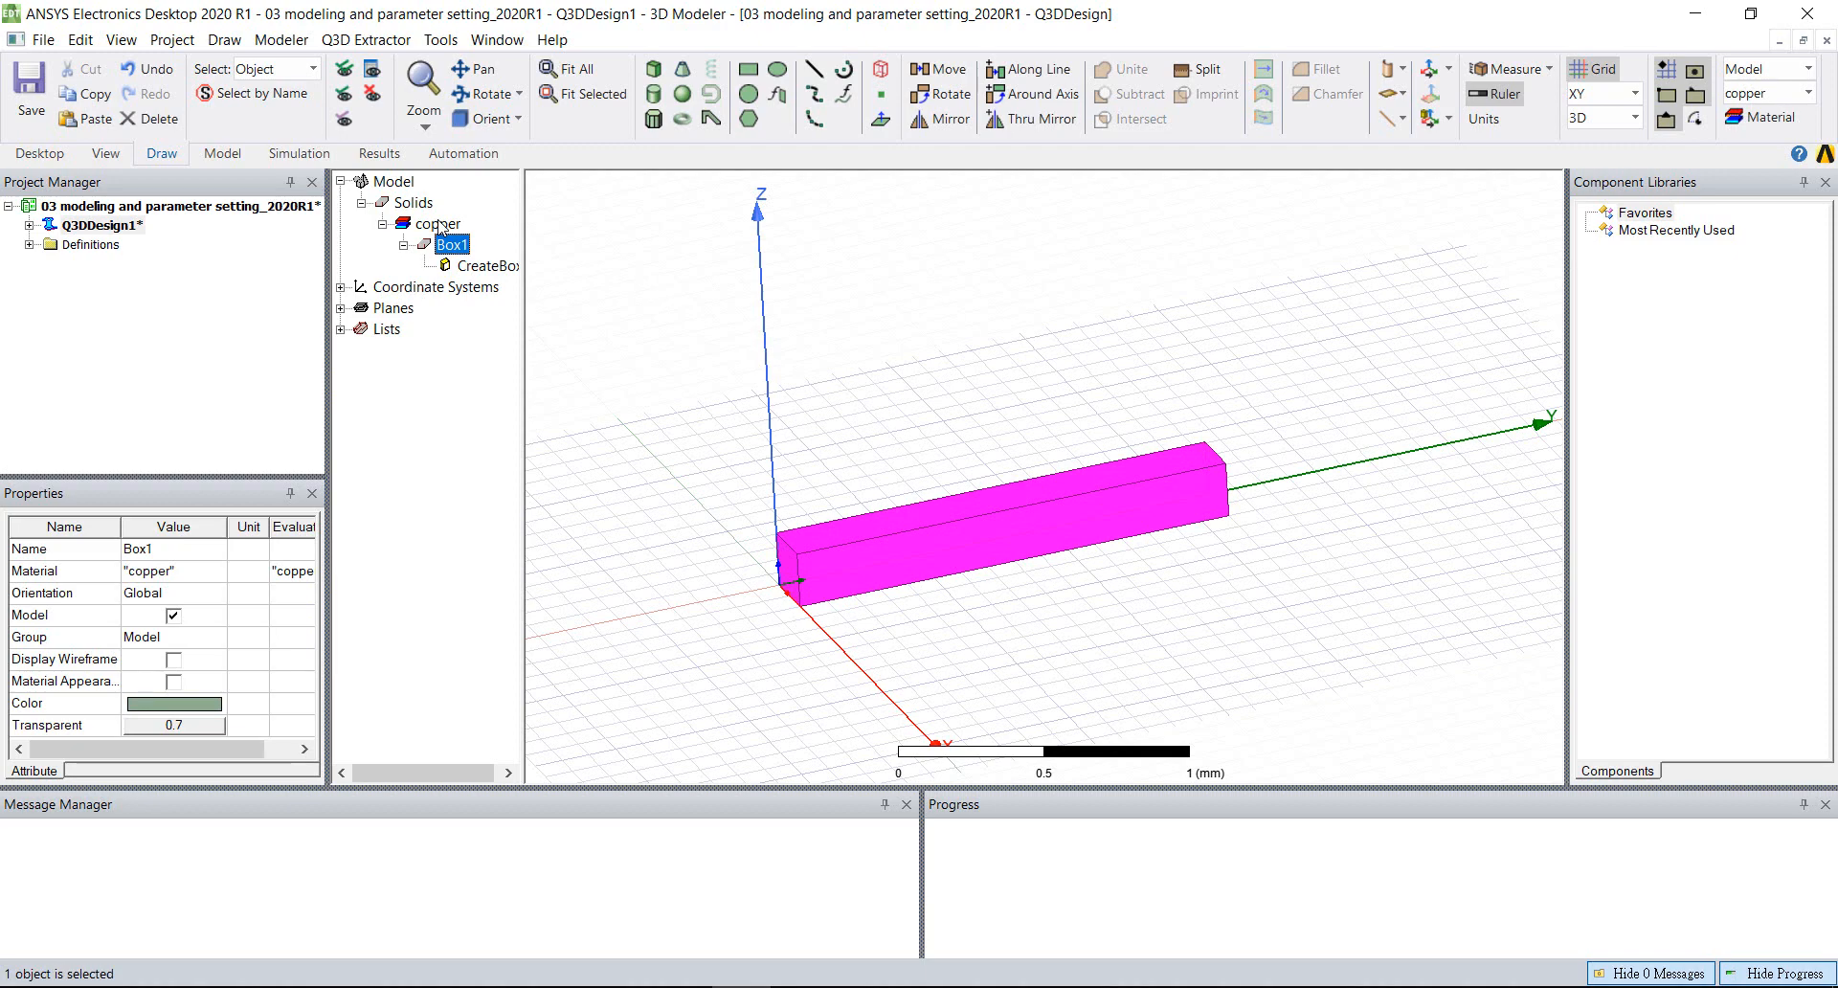
{"action": "left_click", "coordinate": [1808, 93]}
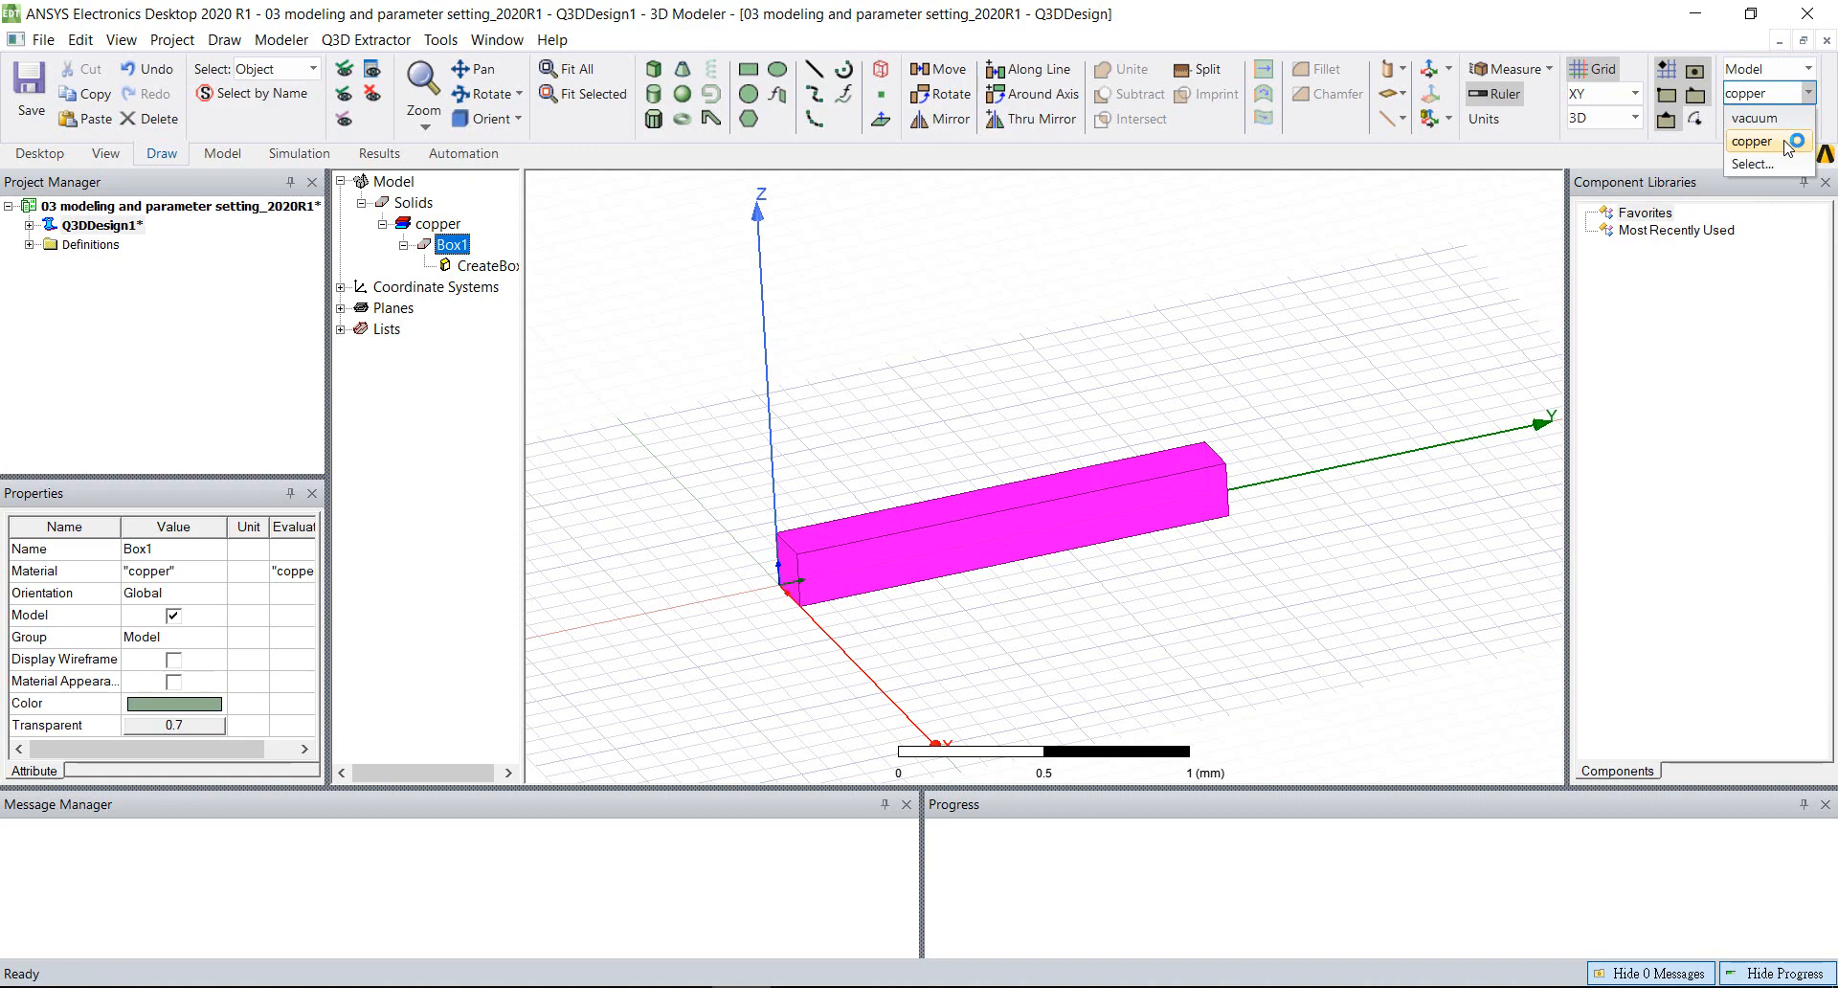
{"action": "left_click", "coordinate": [954, 355]}
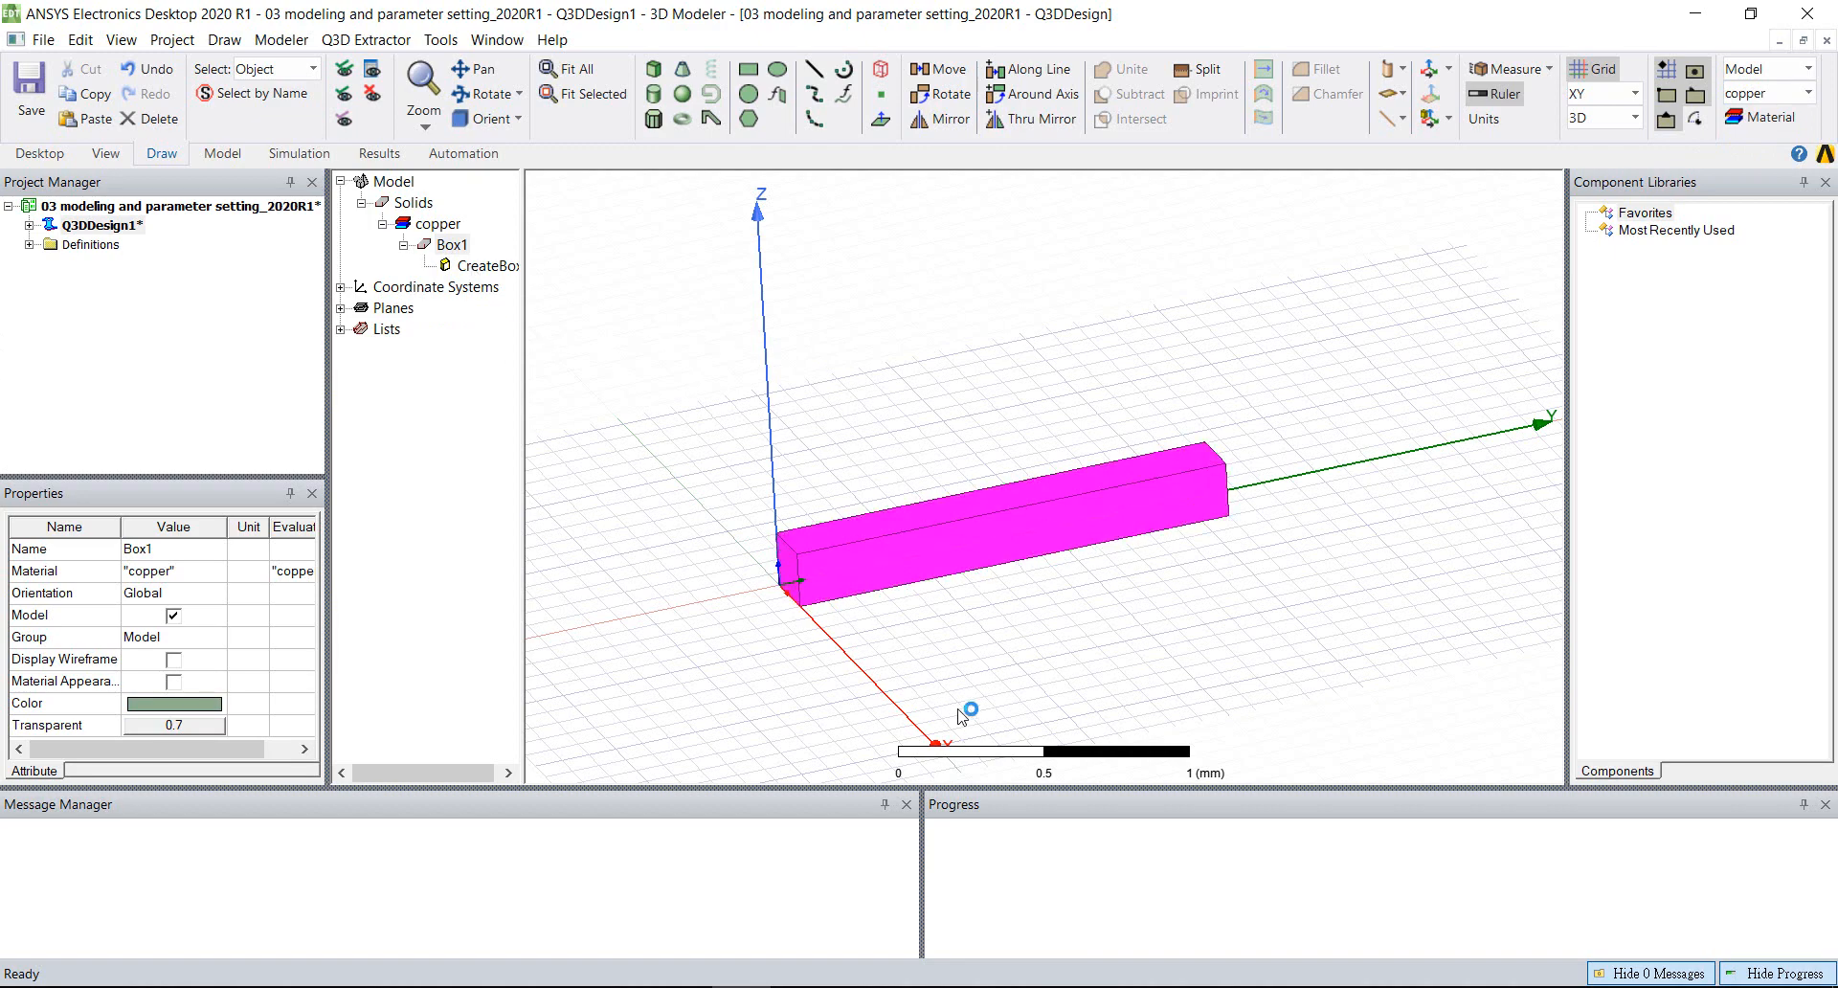
- Set the box's dimensions to 1 mm in X, 8 mm in Y and 0.5 mm in Z
{"action": "double_click", "coordinate": [469, 273]}
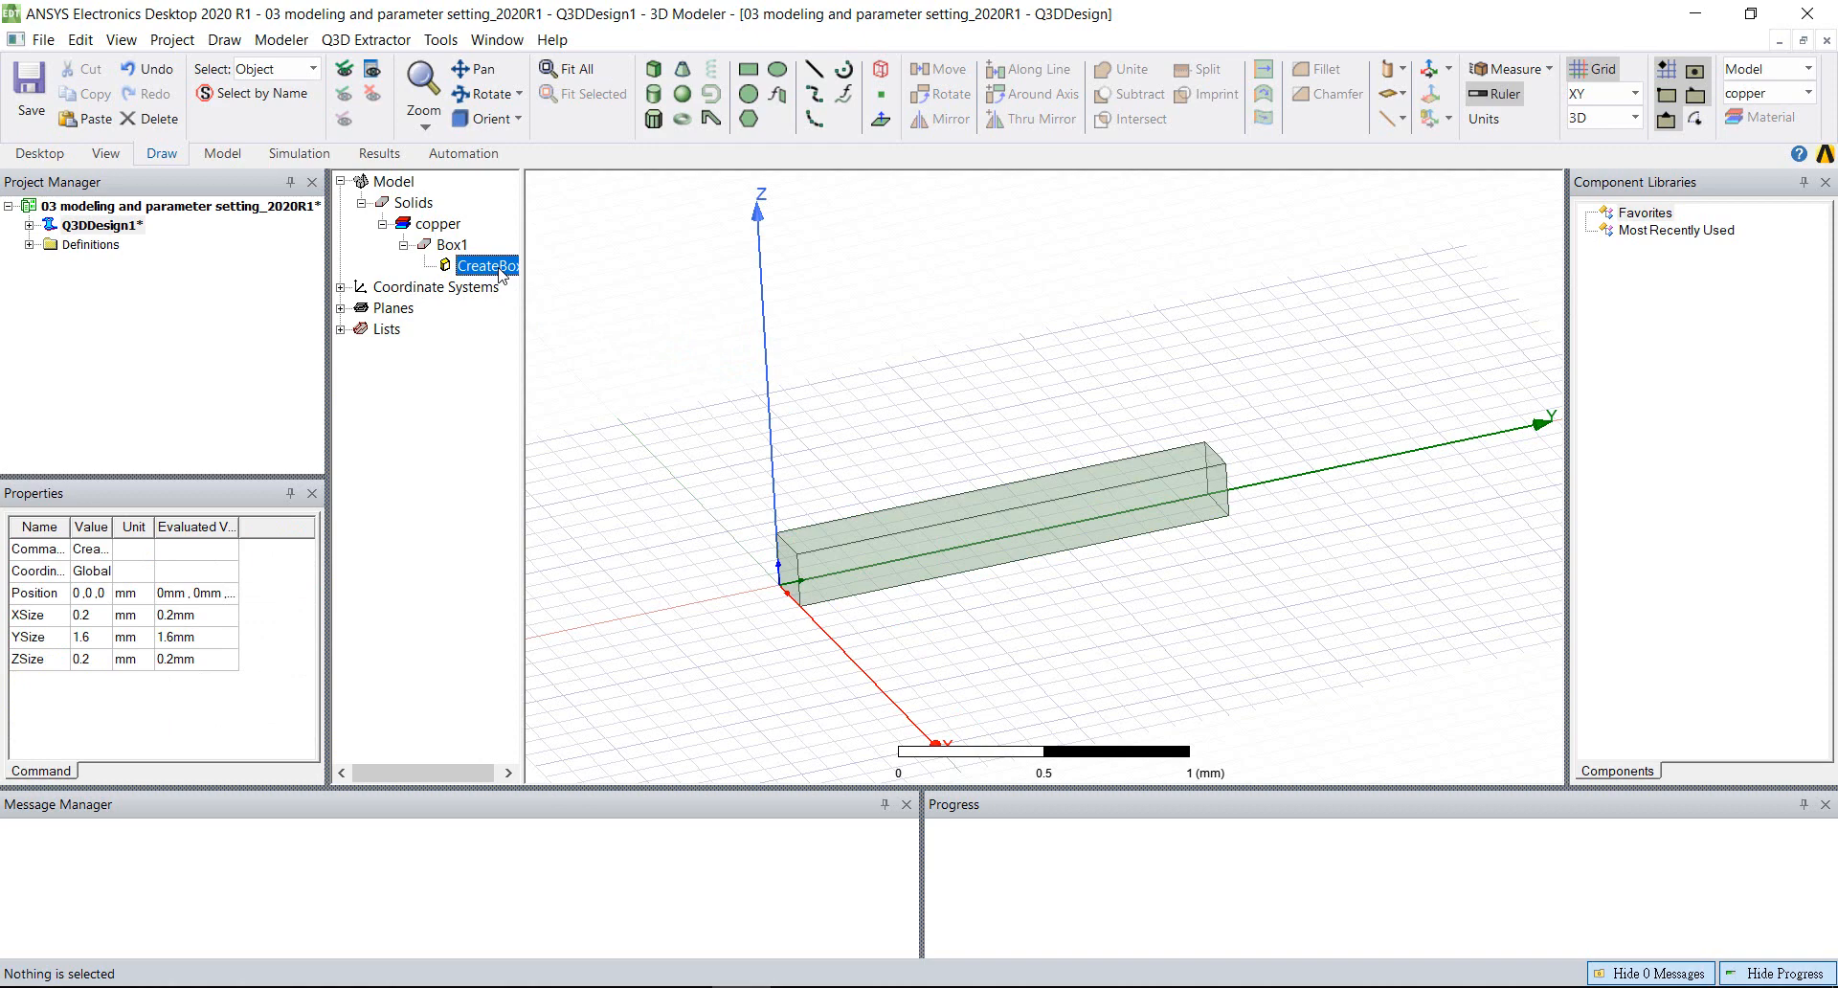
{"action": "left_click", "coordinate": [97, 618]}
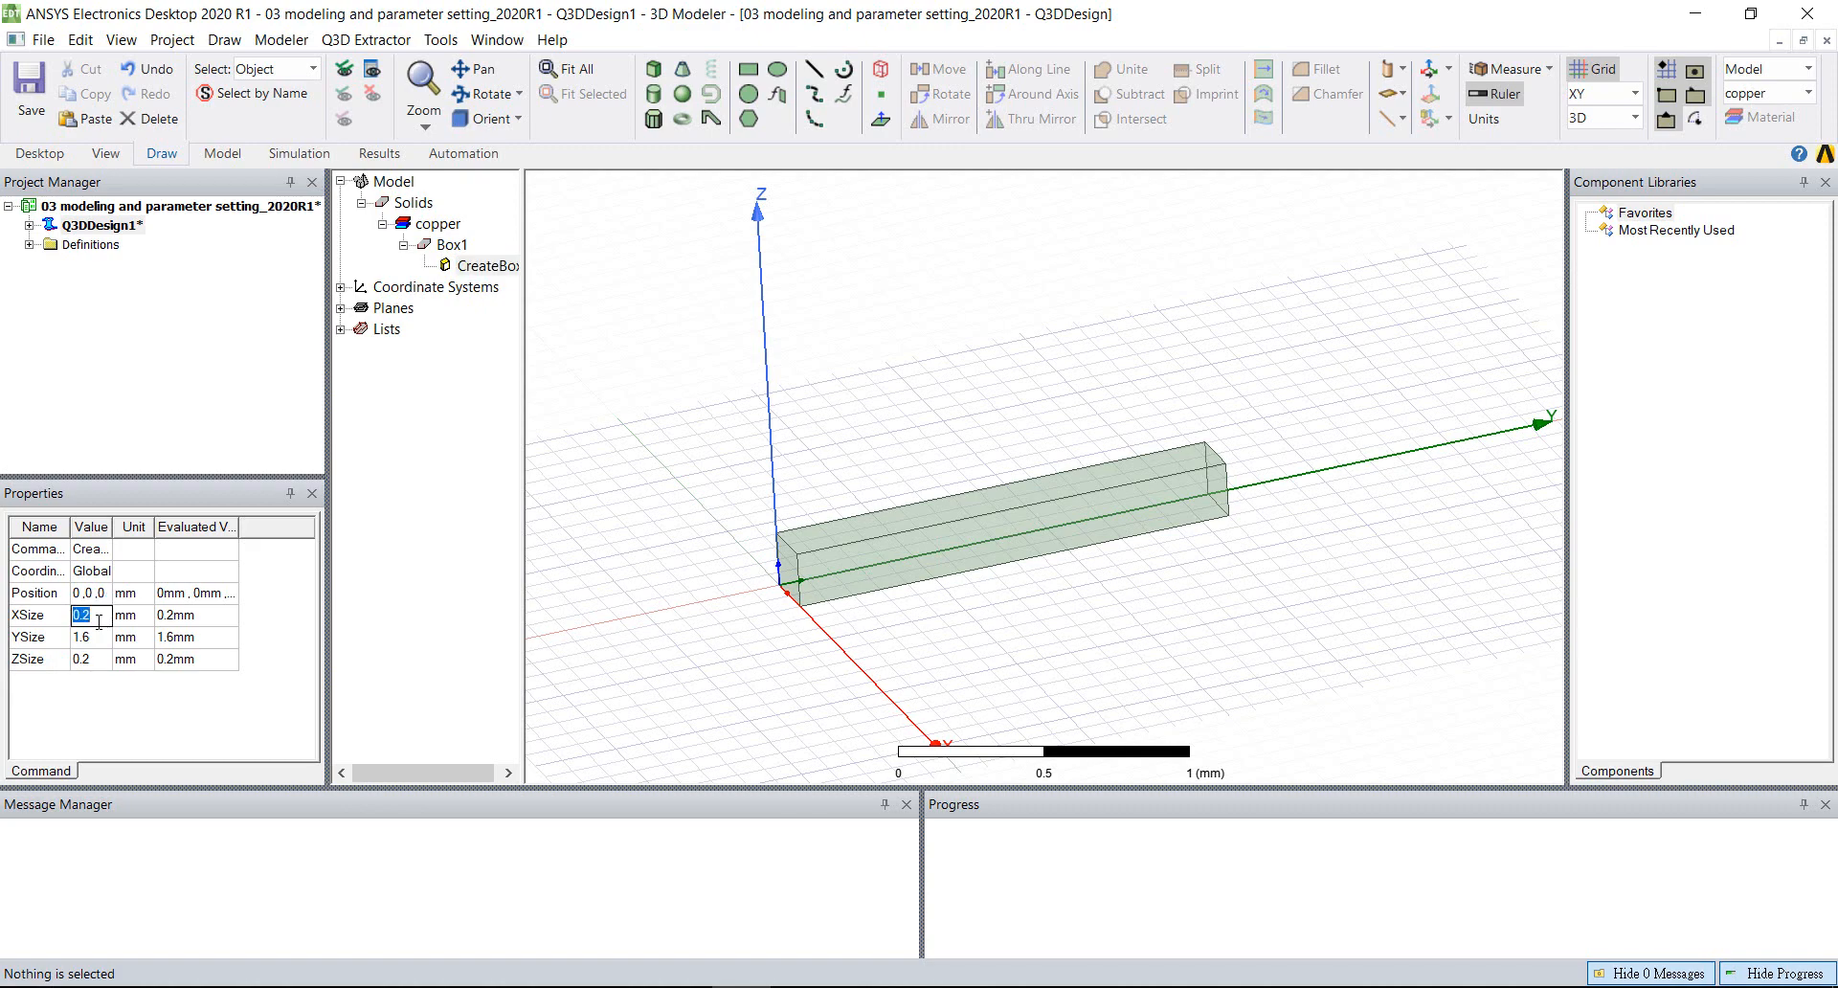
{"action": "type", "text": "1"}
{"action": "left_click", "coordinate": [91, 636]}
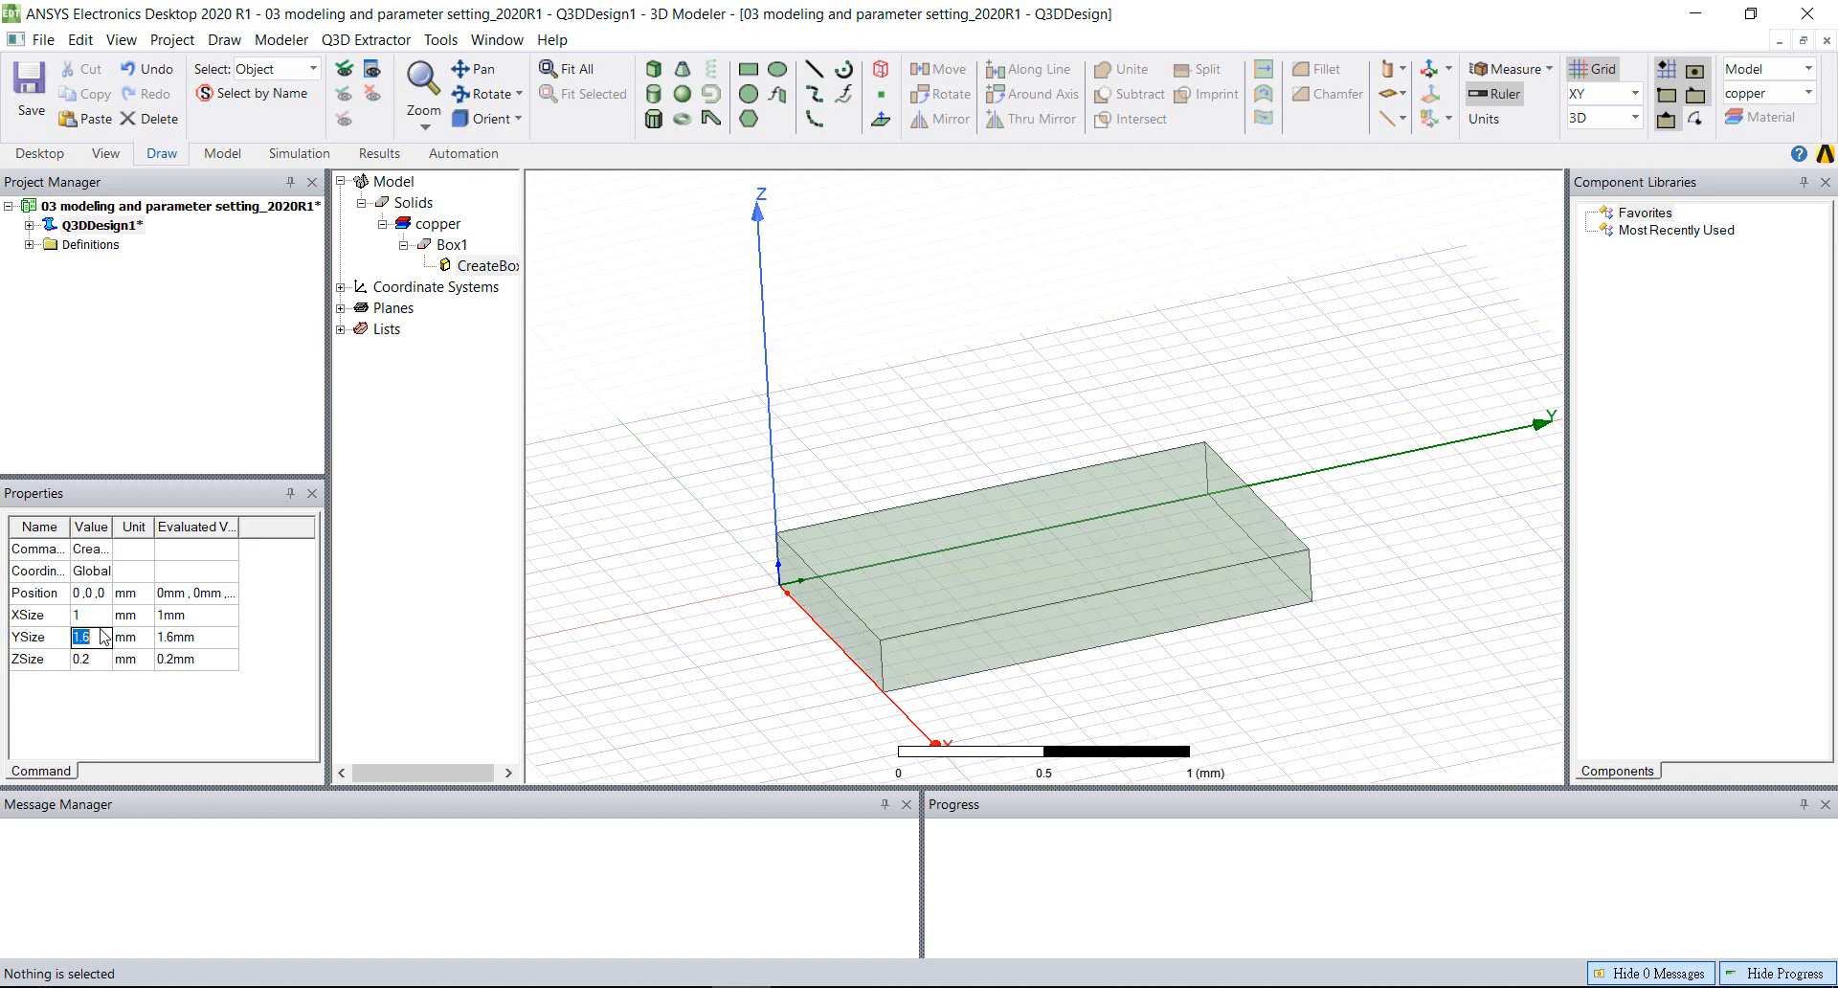
{"action": "type", "text": "8"}
{"action": "key", "text": "Tab"}
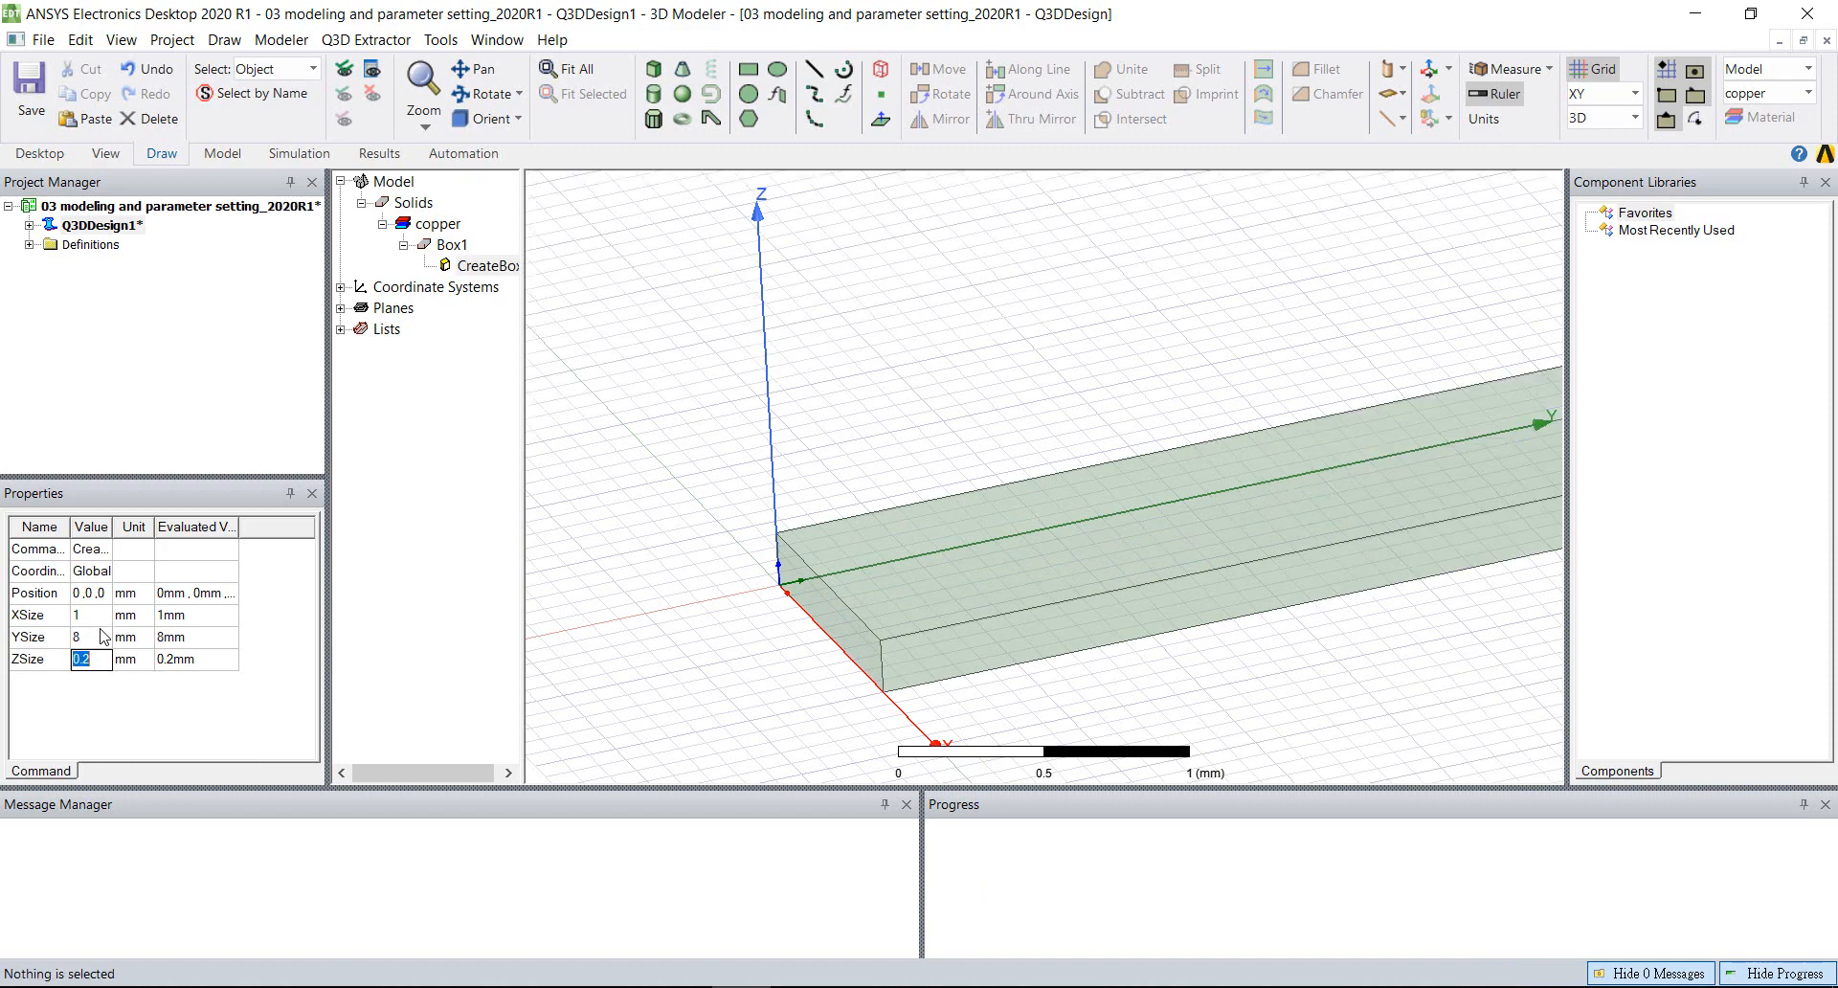
{"action": "type", "text": "0.5"}
{"action": "key", "text": "Return"}
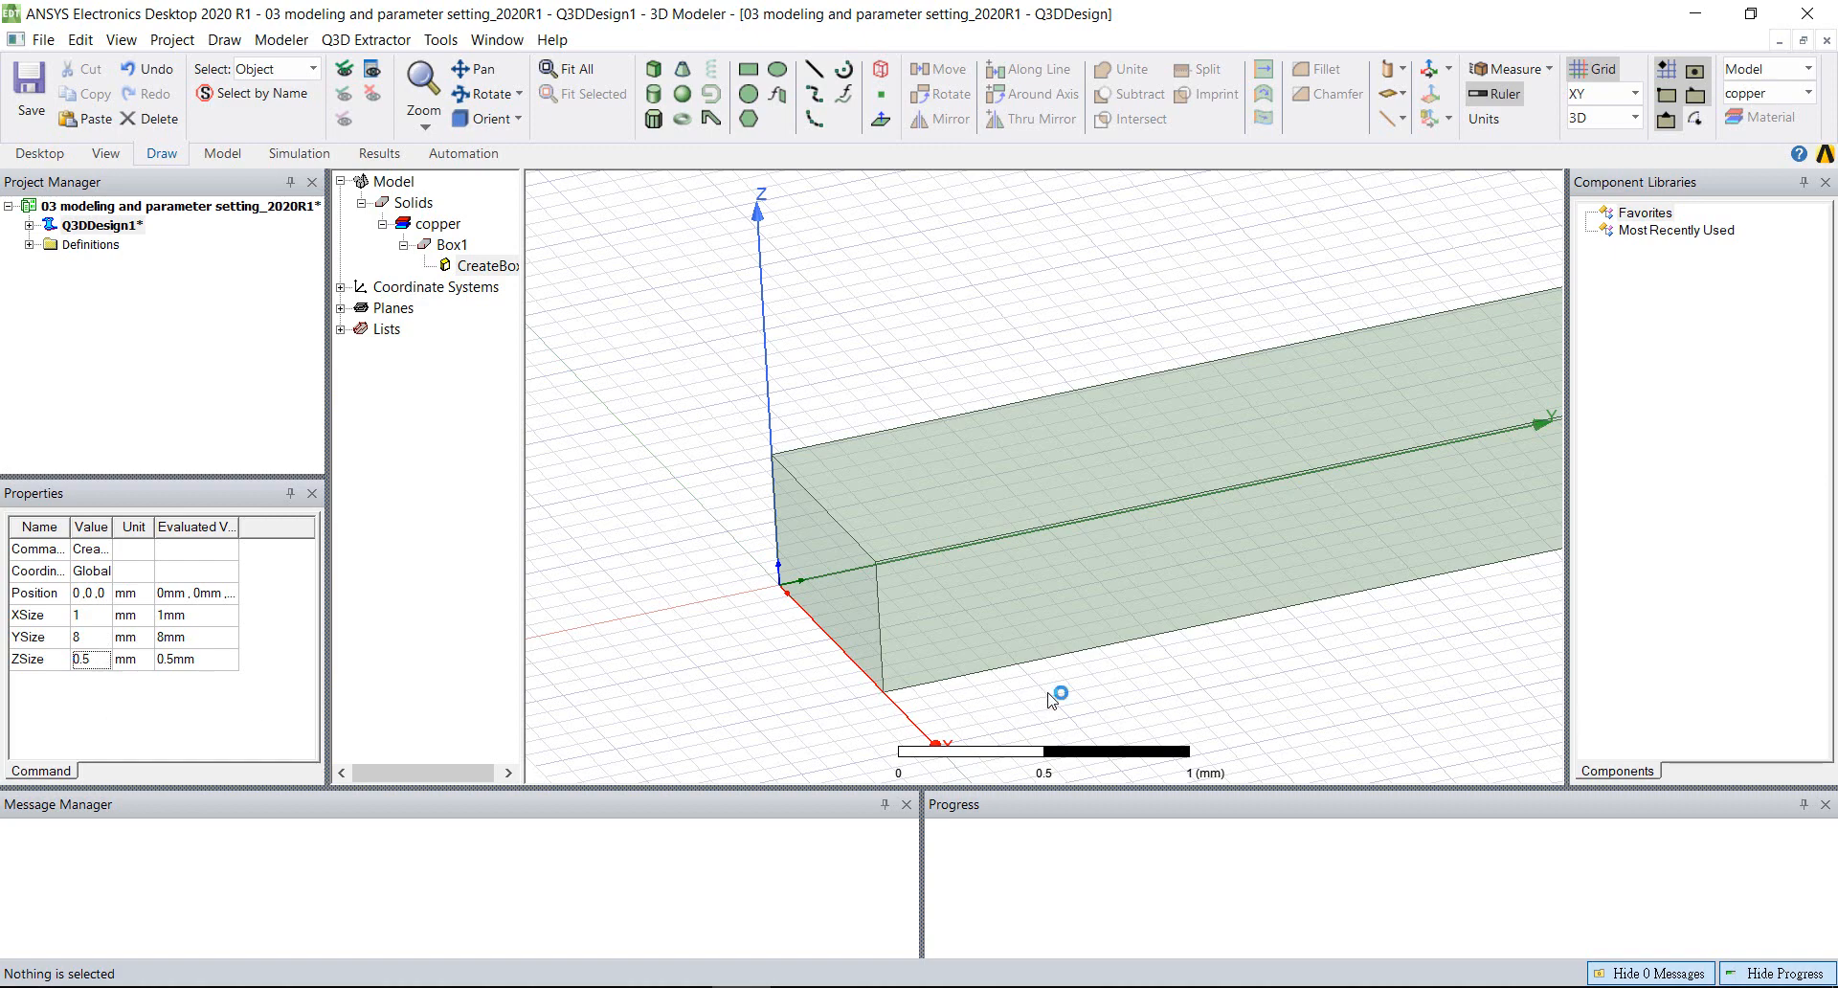
{"action": "key", "text": "ctrl+d"}
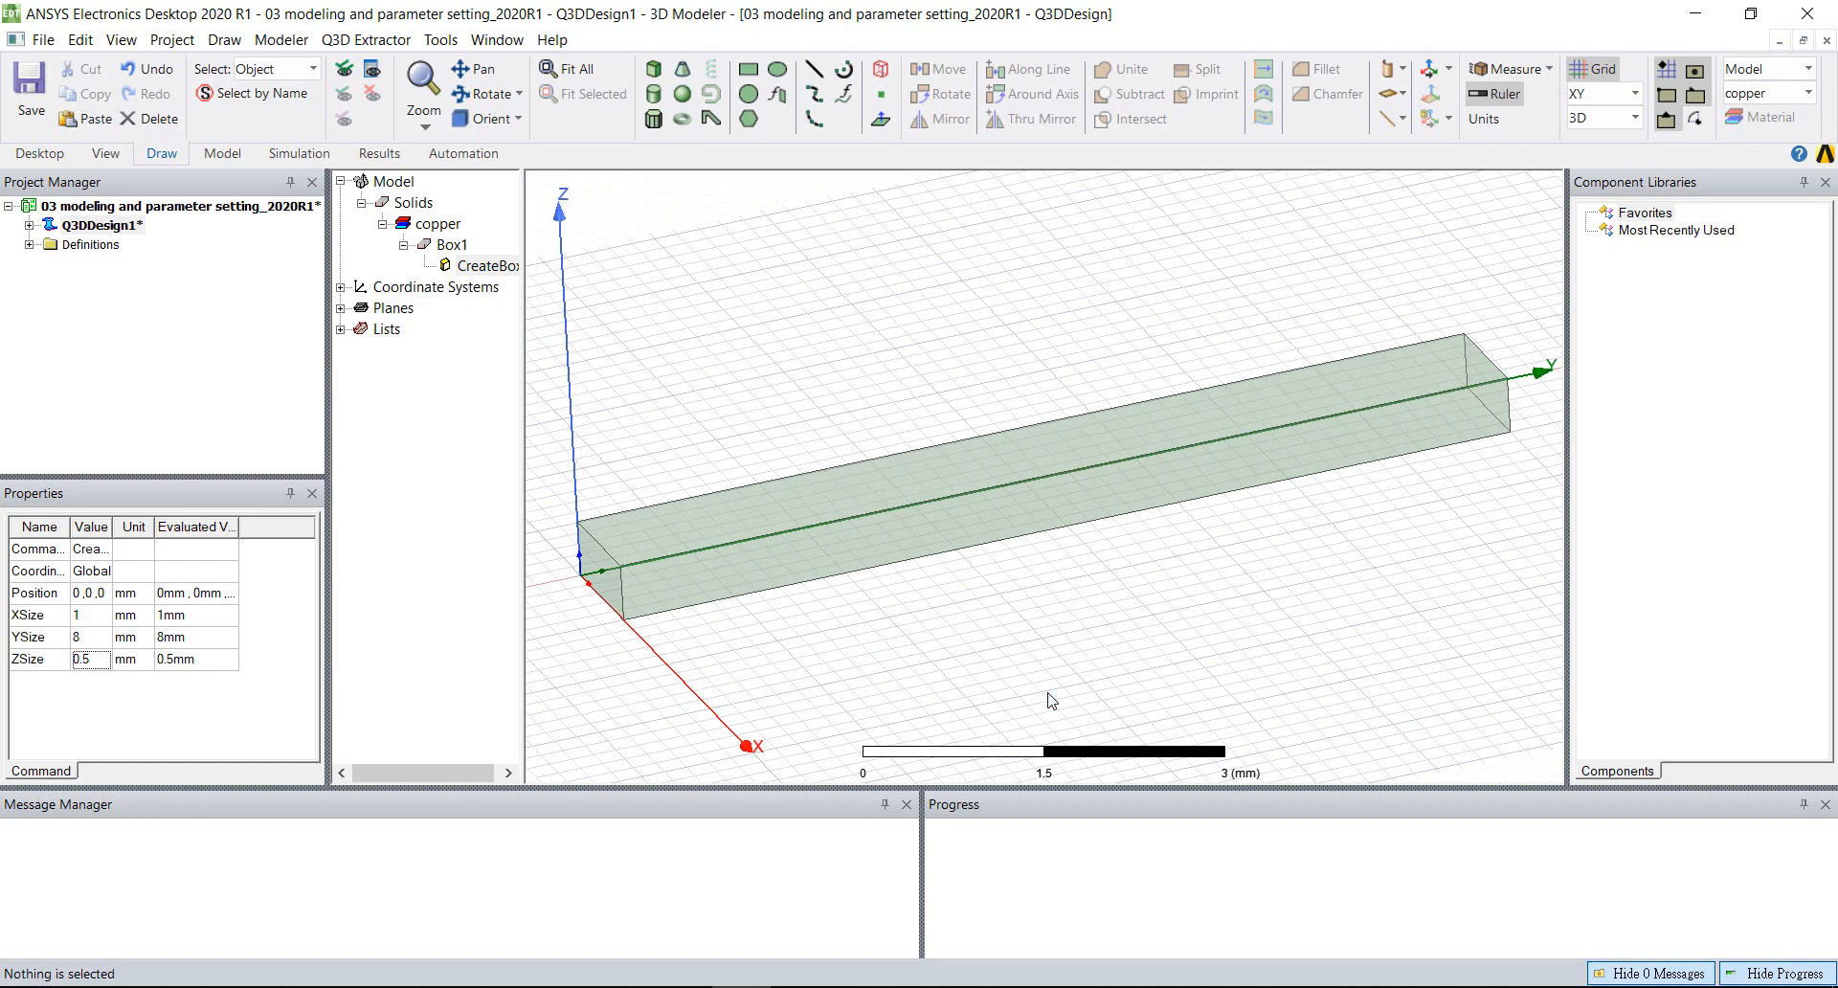
{"action": "mouse_move", "coordinate": [962, 664]}
{"action": "left_mouse_down"}
{"action": "mouse_move", "coordinate": [948, 623]}
{"action": "mouse_move", "coordinate": [1006, 631]}
{"action": "mouse_move", "coordinate": [1011, 649]}
{"action": "mouse_move", "coordinate": [1001, 628]}
{"action": "mouse_move", "coordinate": [948, 640]}
{"action": "mouse_move", "coordinate": [950, 661]}
{"action": "left_mouse_up"}
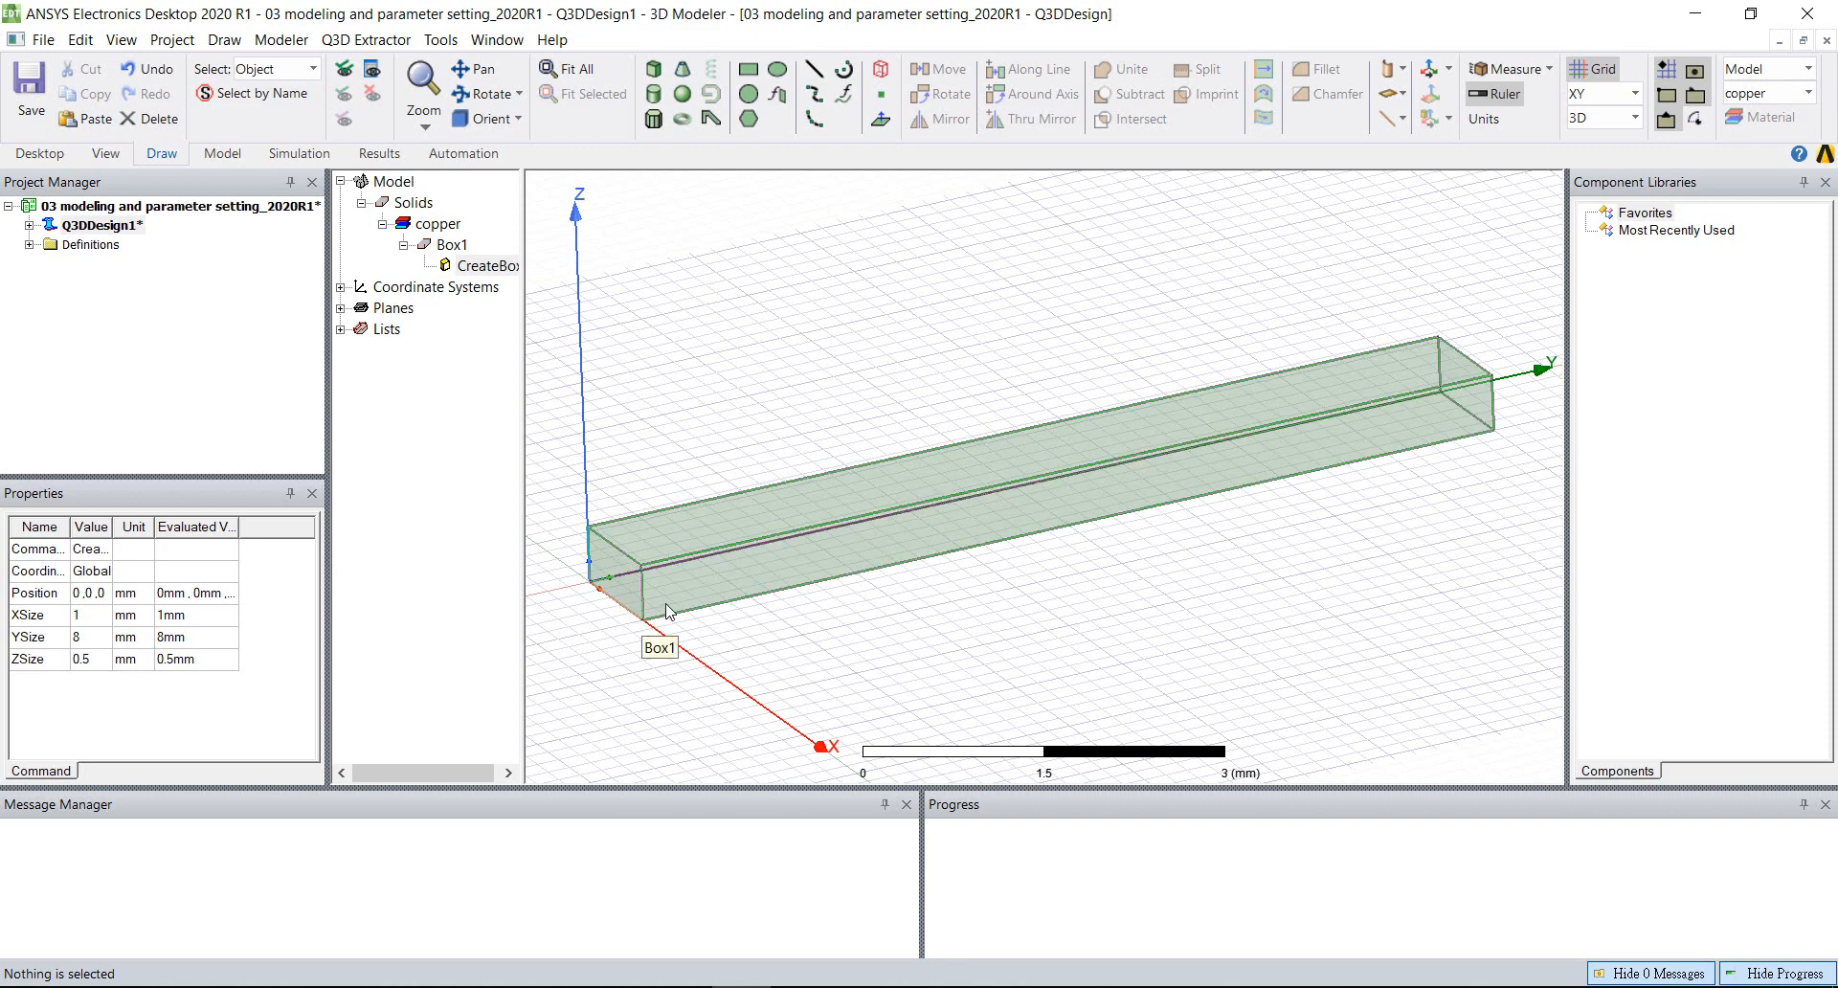
- Duplicate the box along a line from the origin by 2 mm in X with a total number of 2, and widen the model tree
{"action": "left_click", "coordinate": [689, 587]}
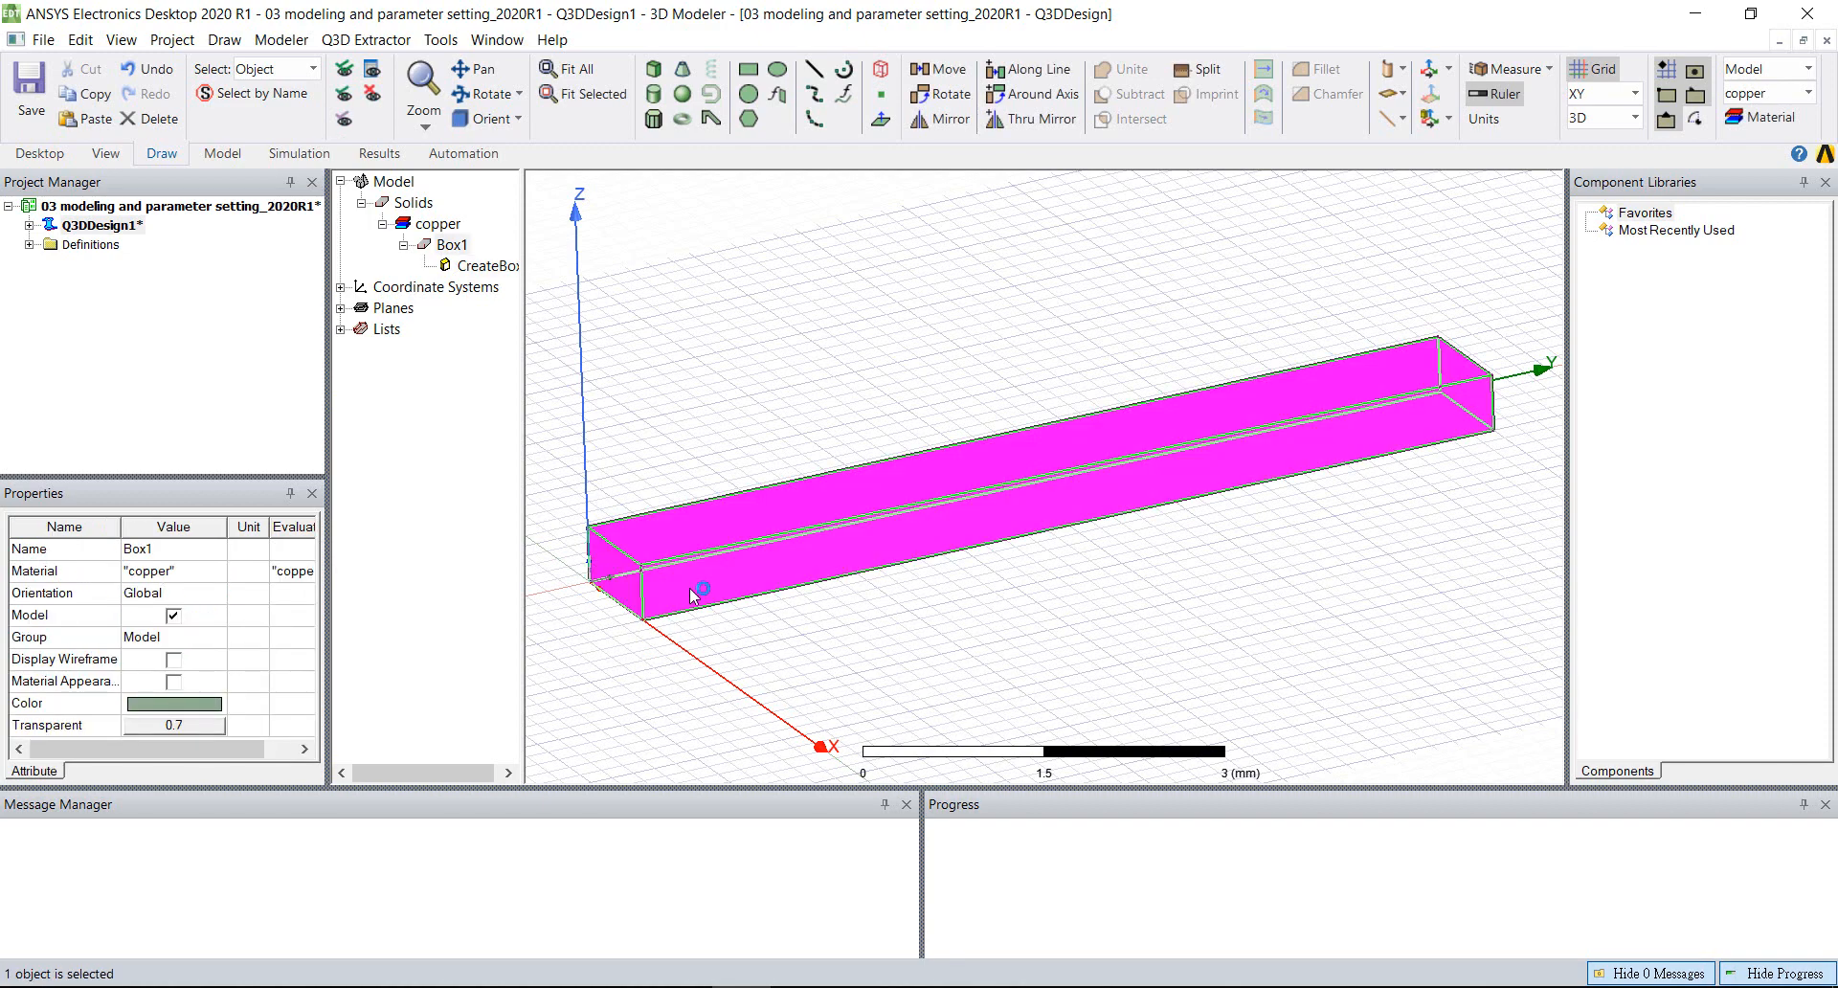
{"action": "right_click", "coordinate": [690, 588]}
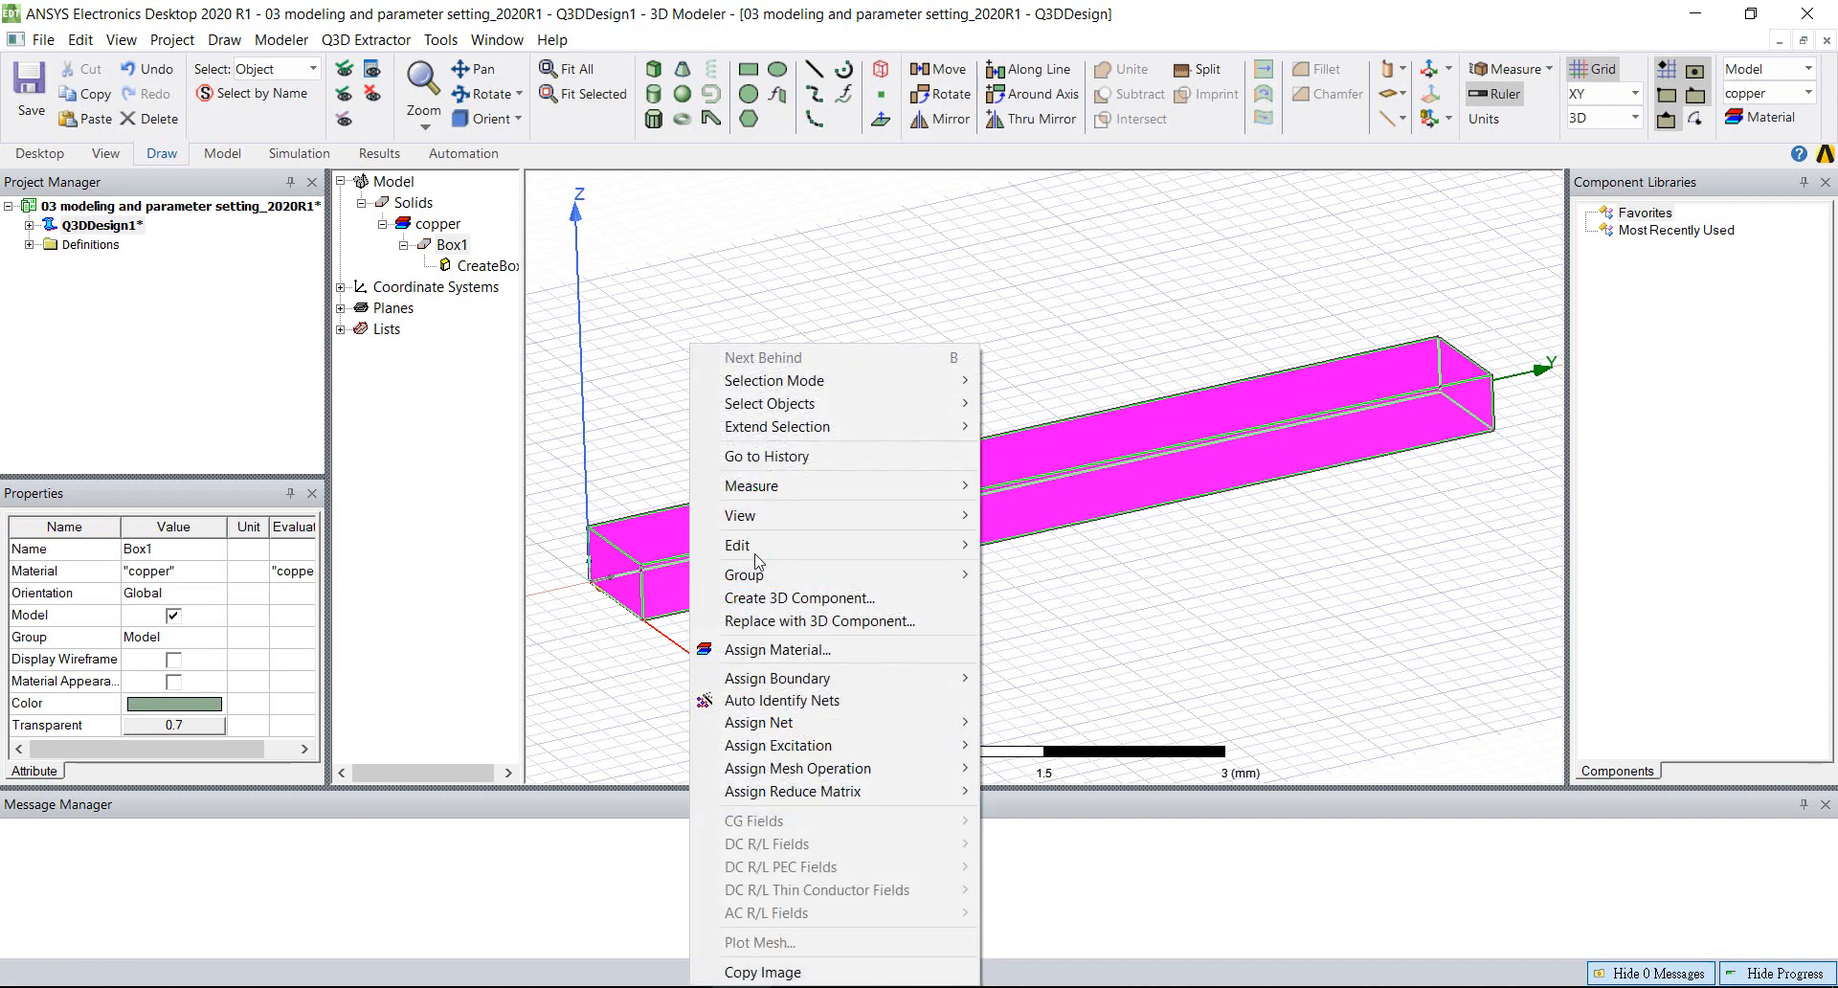
{"action": "mouse_move", "coordinate": [771, 545]}
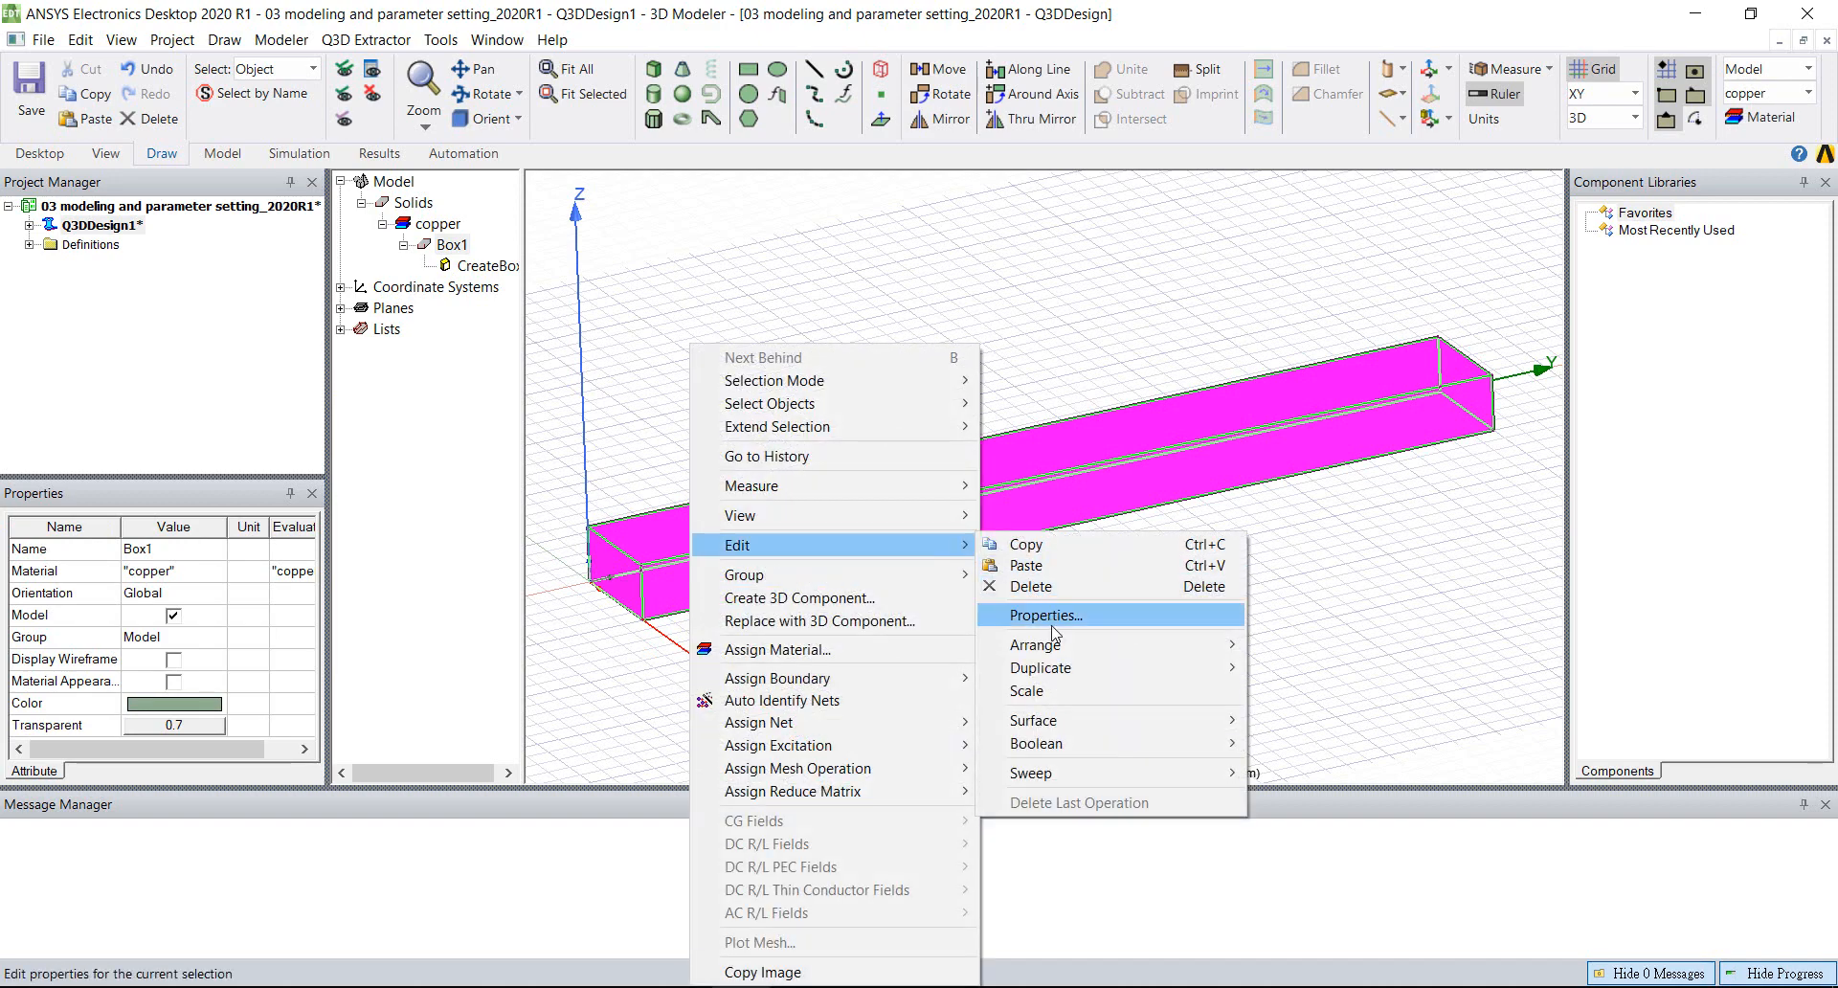
{"action": "mouse_move", "coordinate": [1066, 676]}
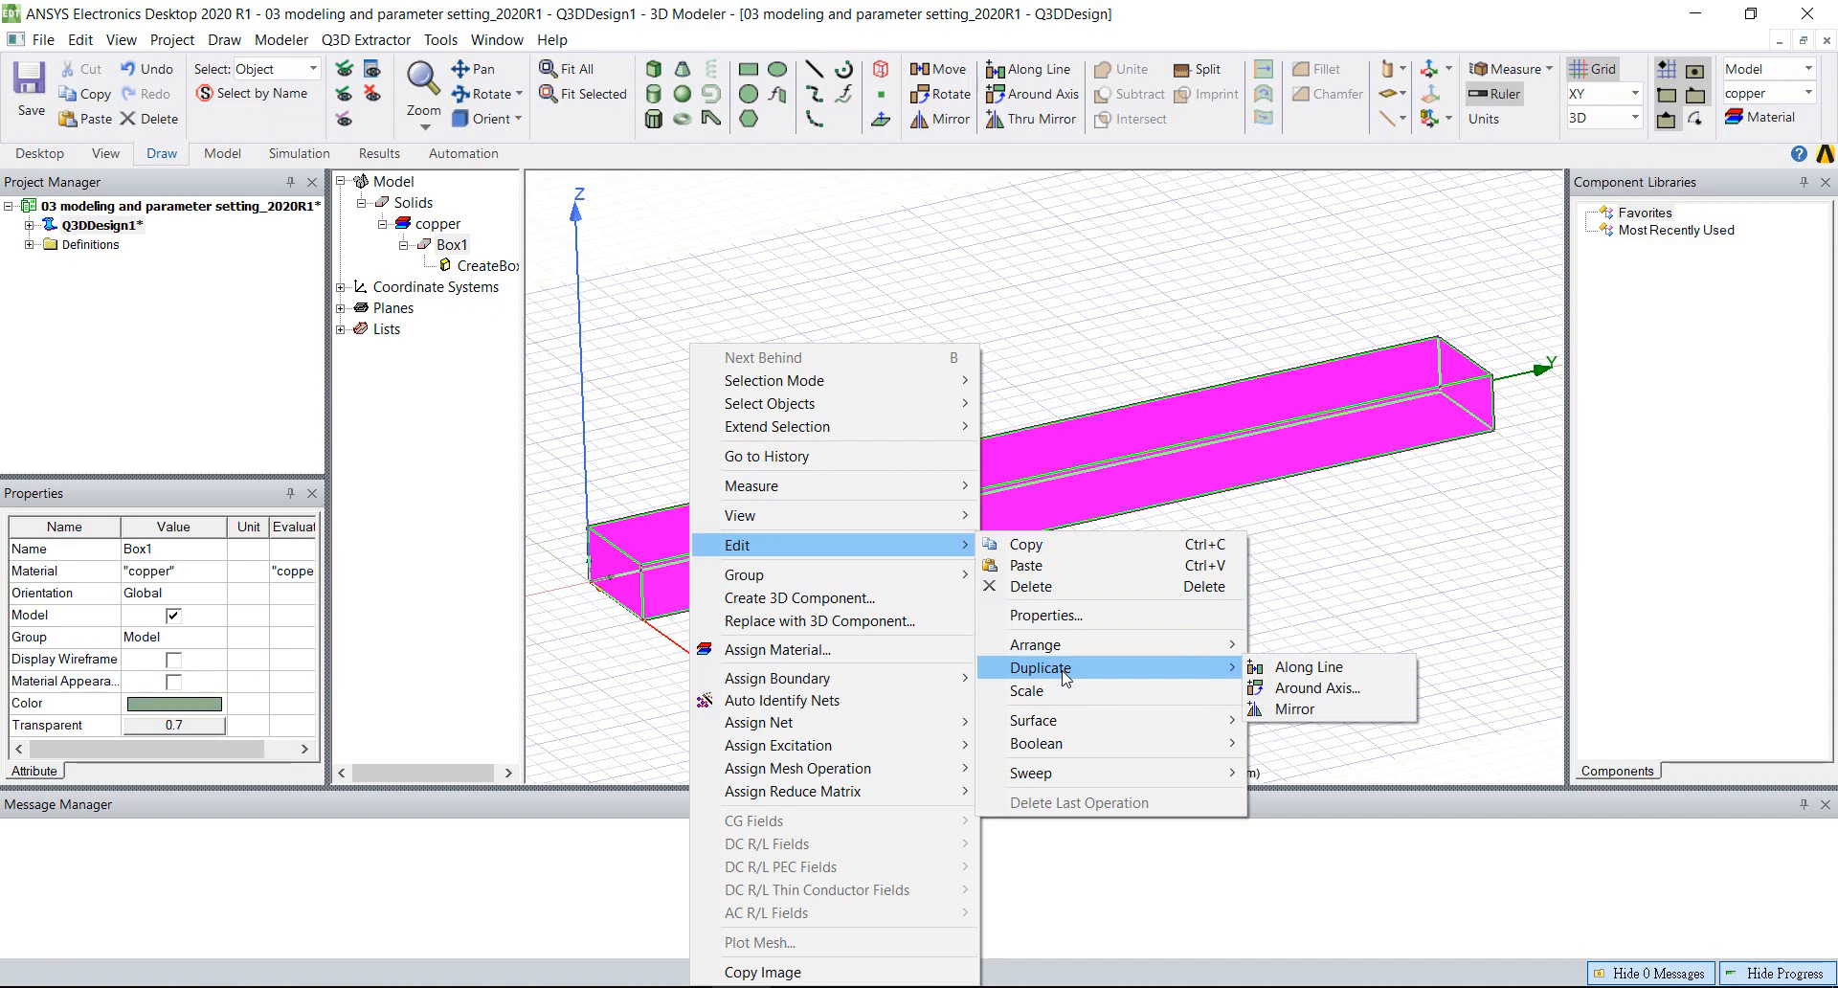
{"action": "left_click", "coordinate": [1275, 671]}
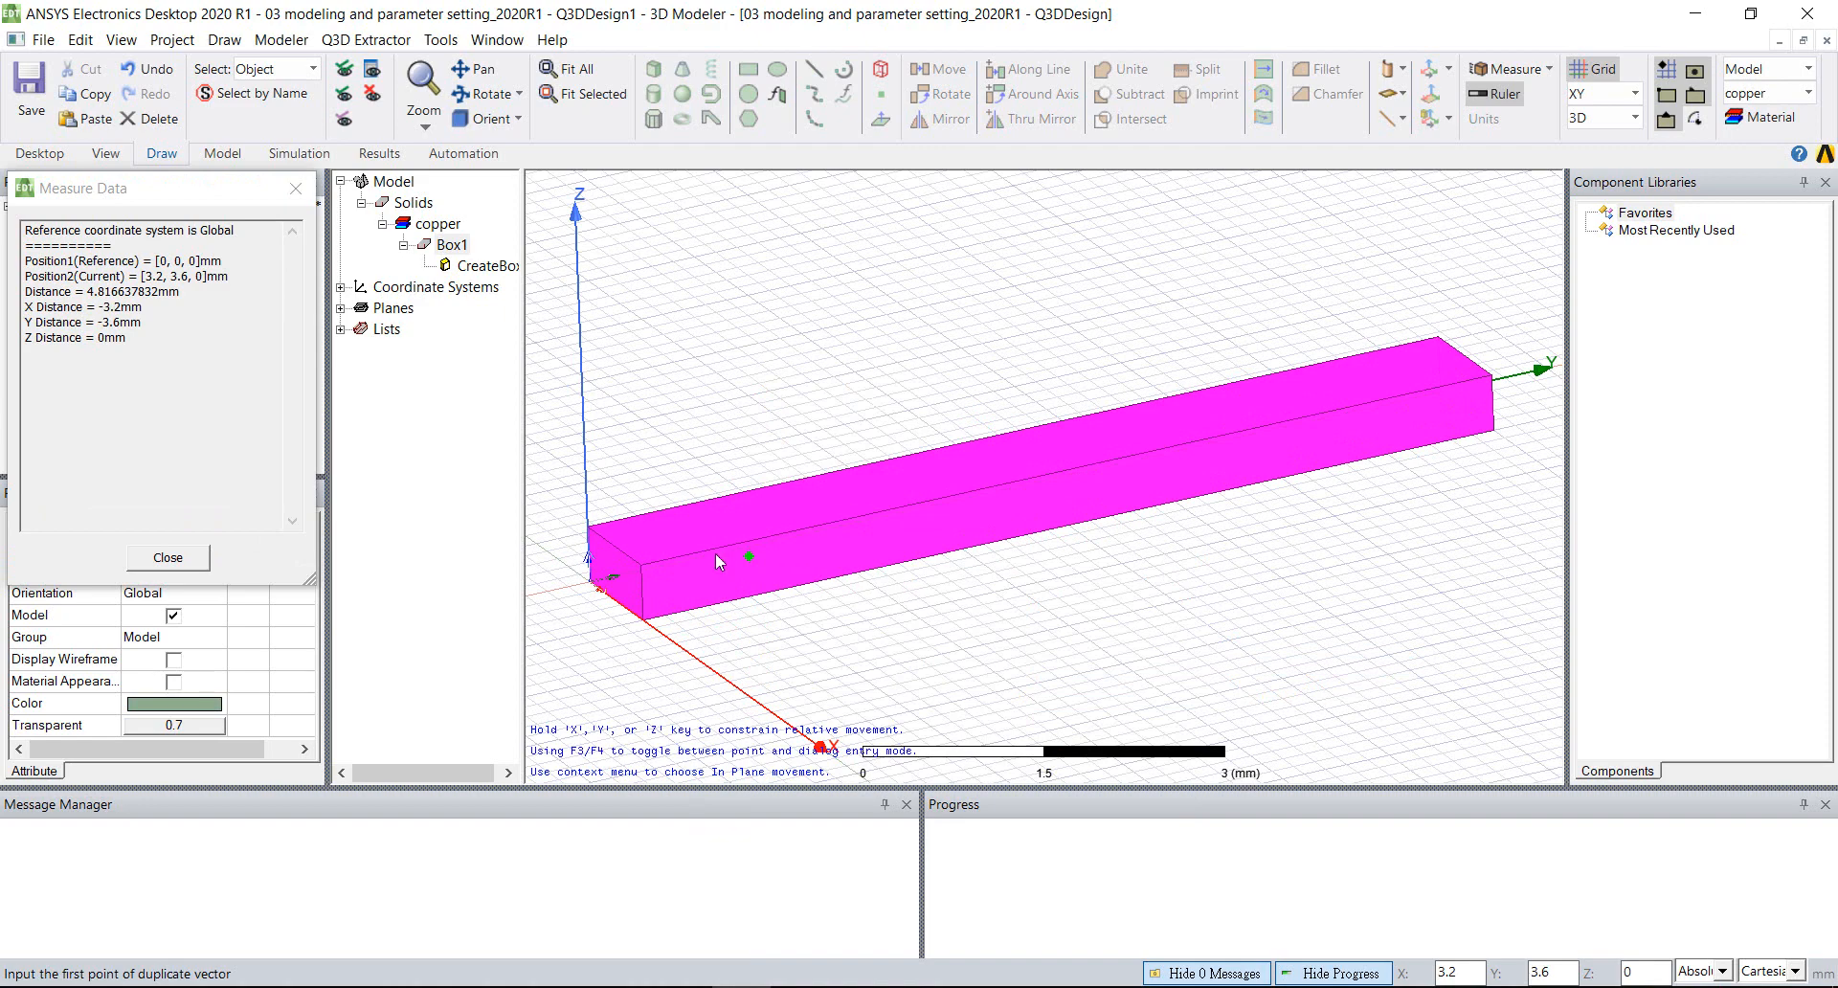
{"action": "left_click", "coordinate": [591, 581]}
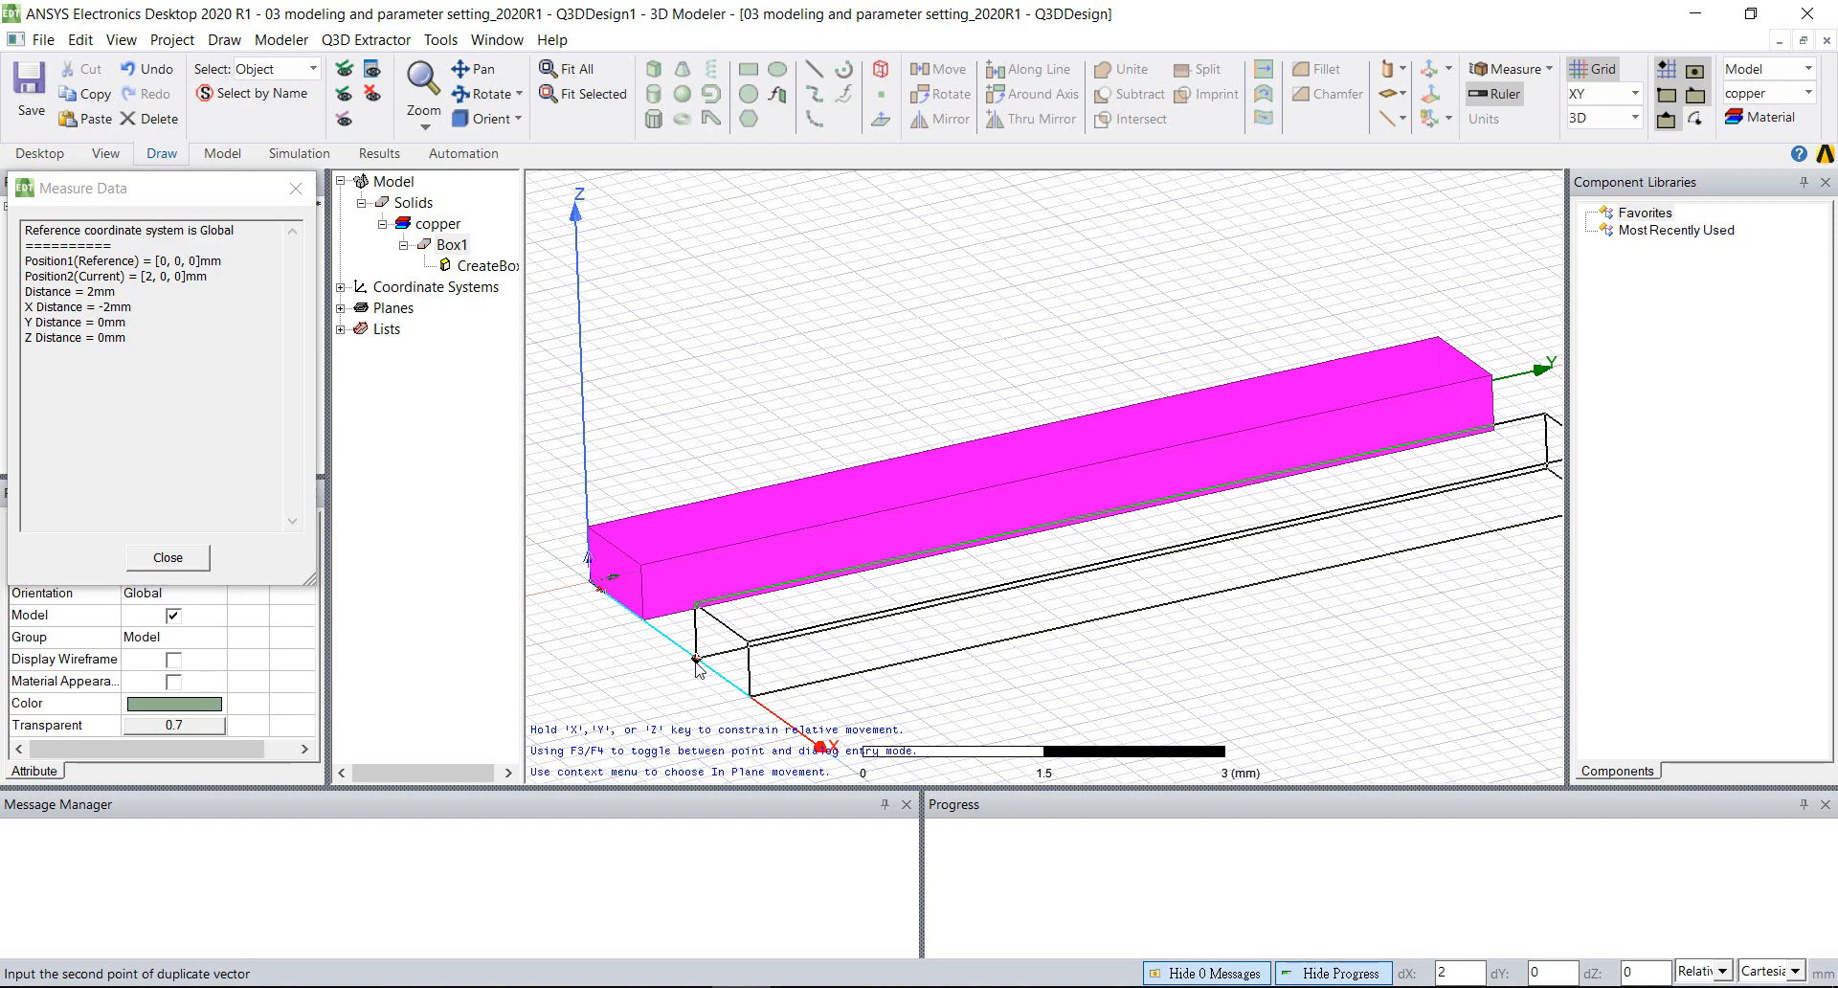
{"action": "key", "text": "Tab"}
{"action": "key", "text": "Tab"}
{"action": "key", "text": "Tab"}
{"action": "key", "text": "Return"}
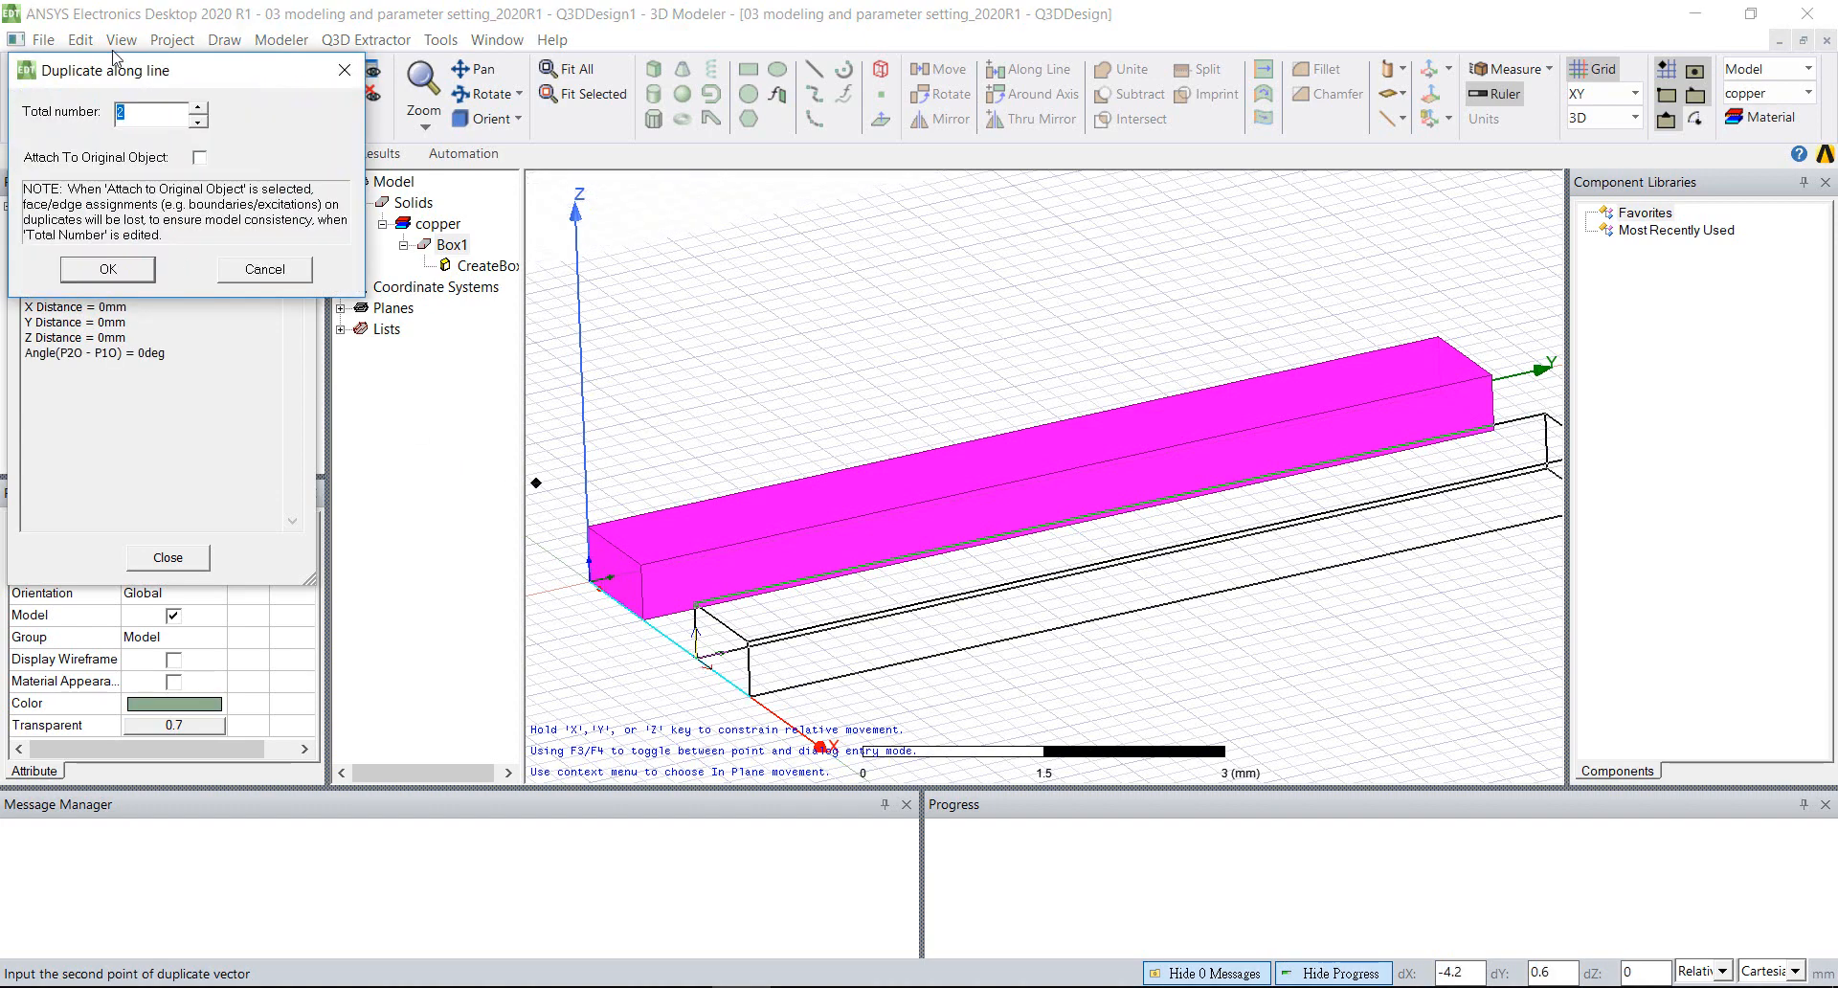
{"action": "left_click_drag", "start_coordinate": [132, 66], "coordinate": [517, 210]}
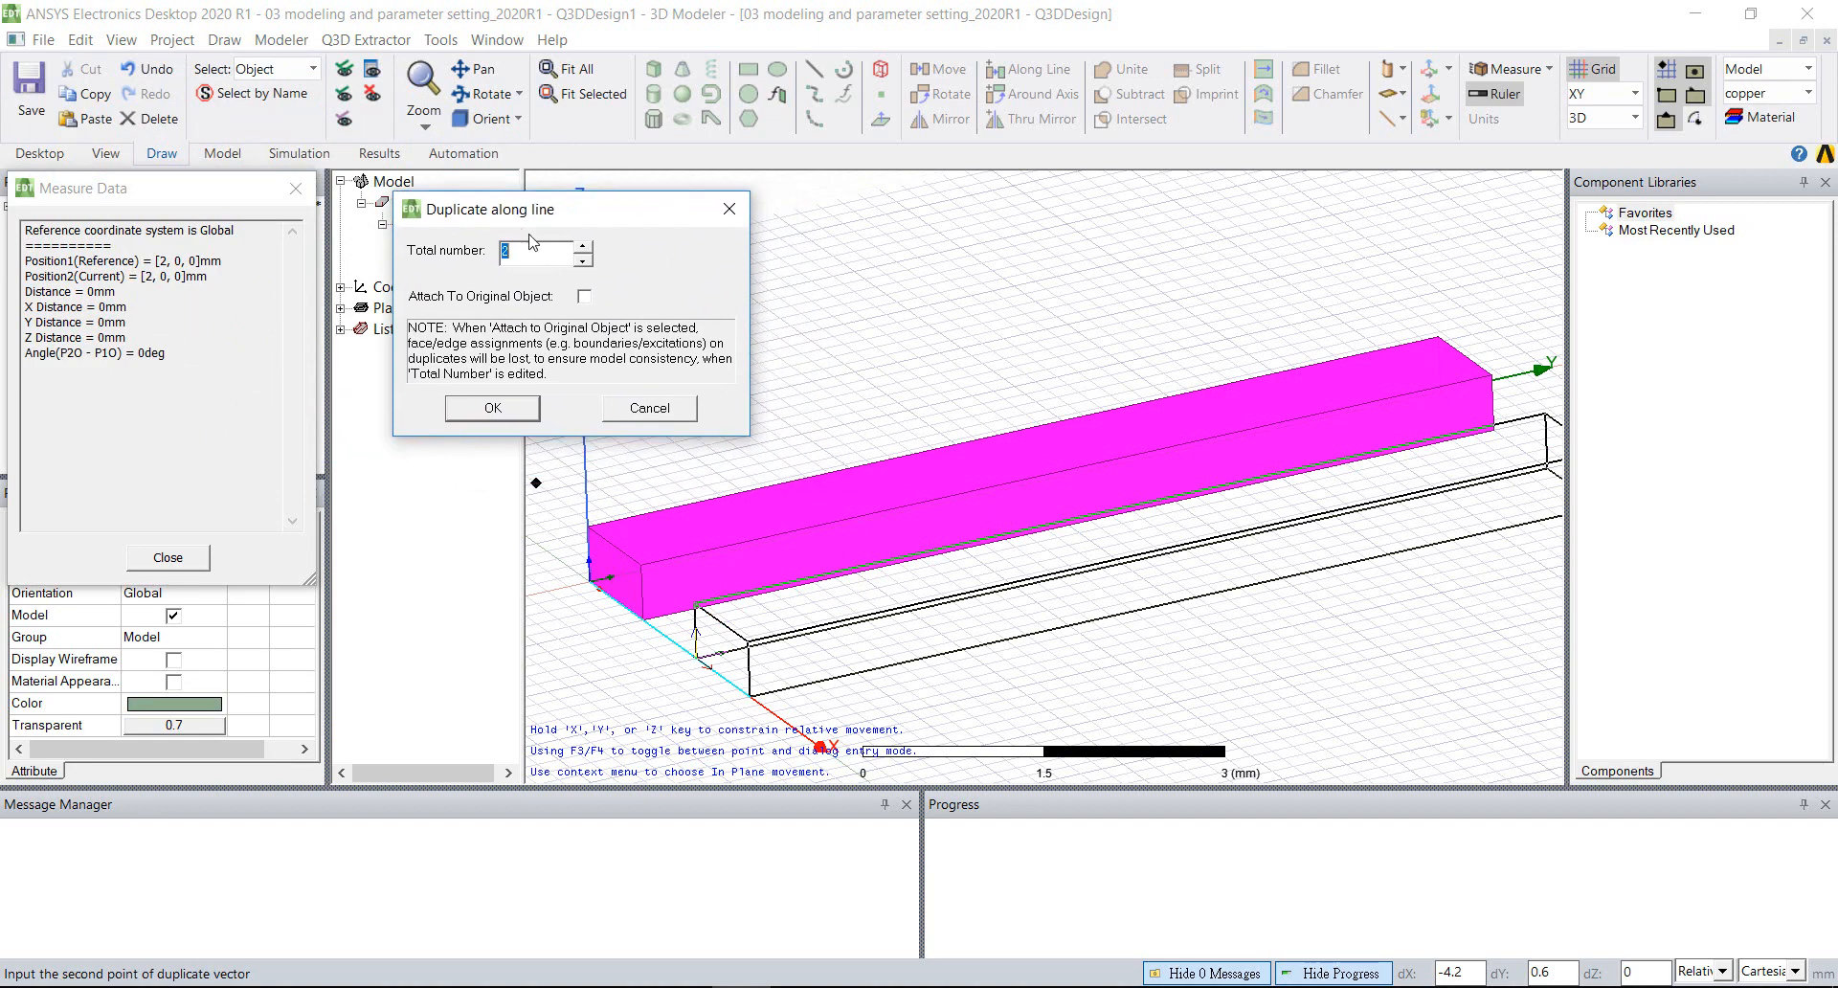
{"action": "left_click", "coordinate": [518, 408]}
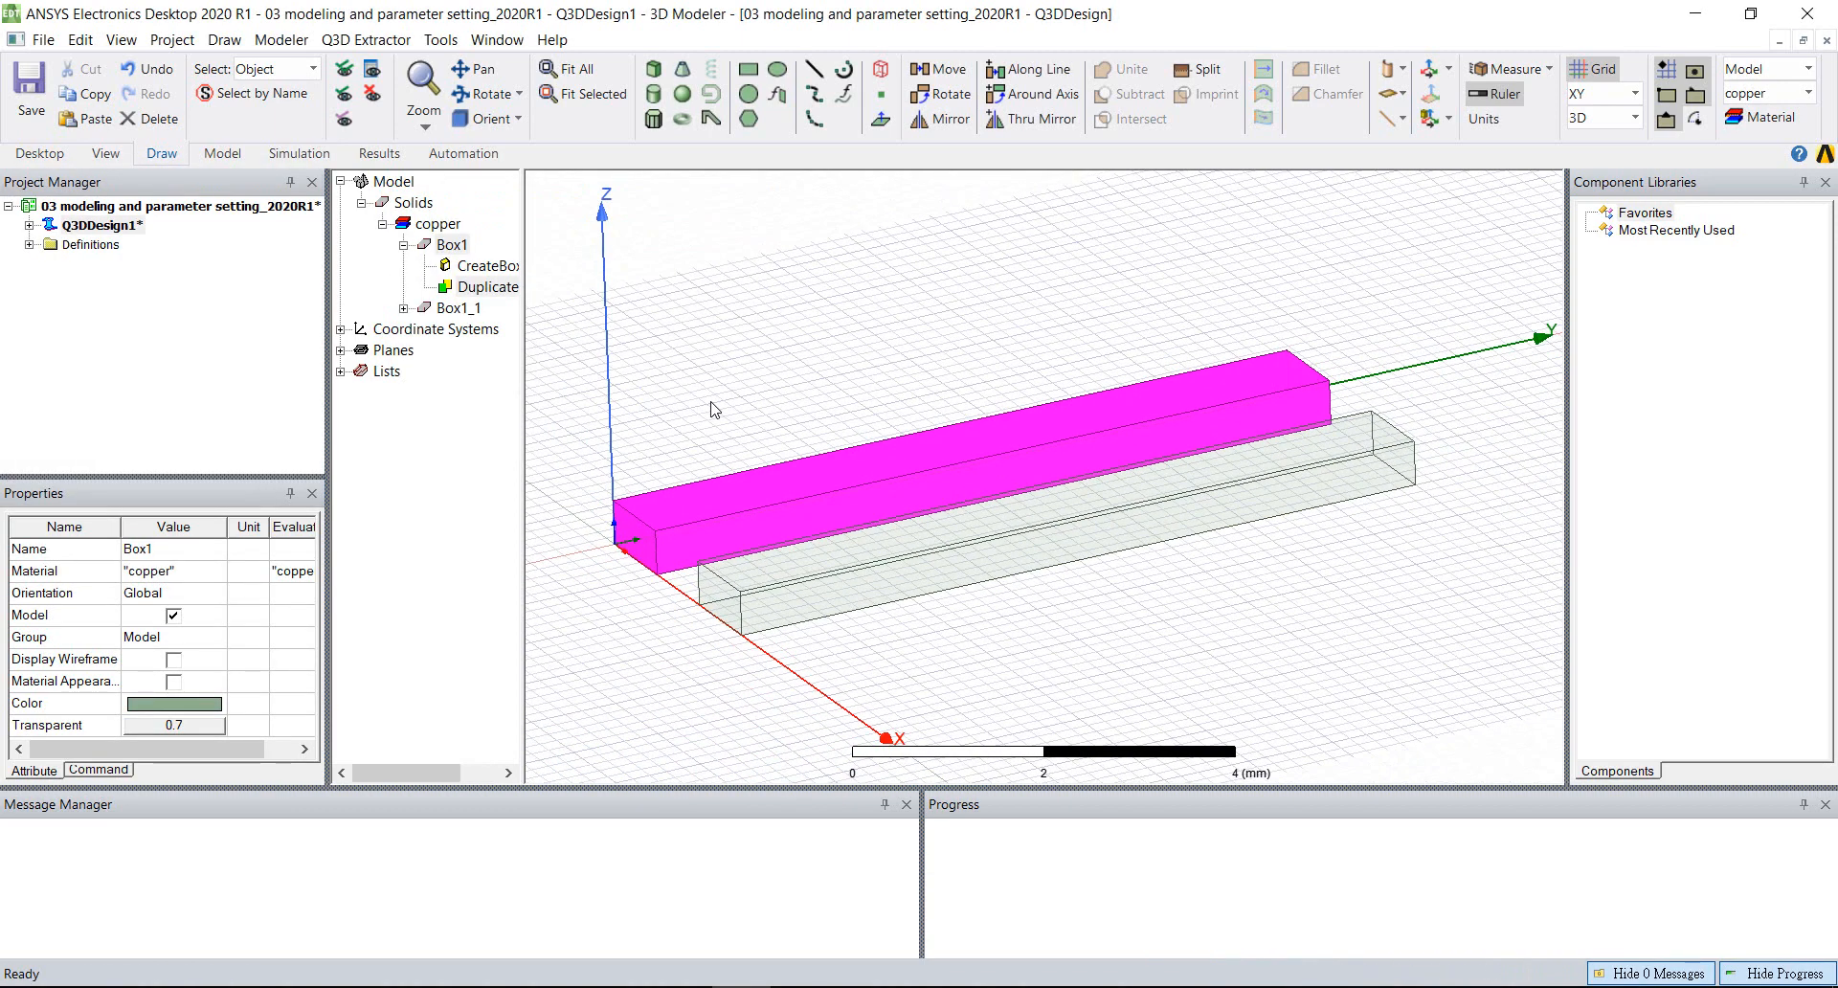
{"action": "left_click_drag", "start_coordinate": [523, 328], "coordinate": [588, 330]}
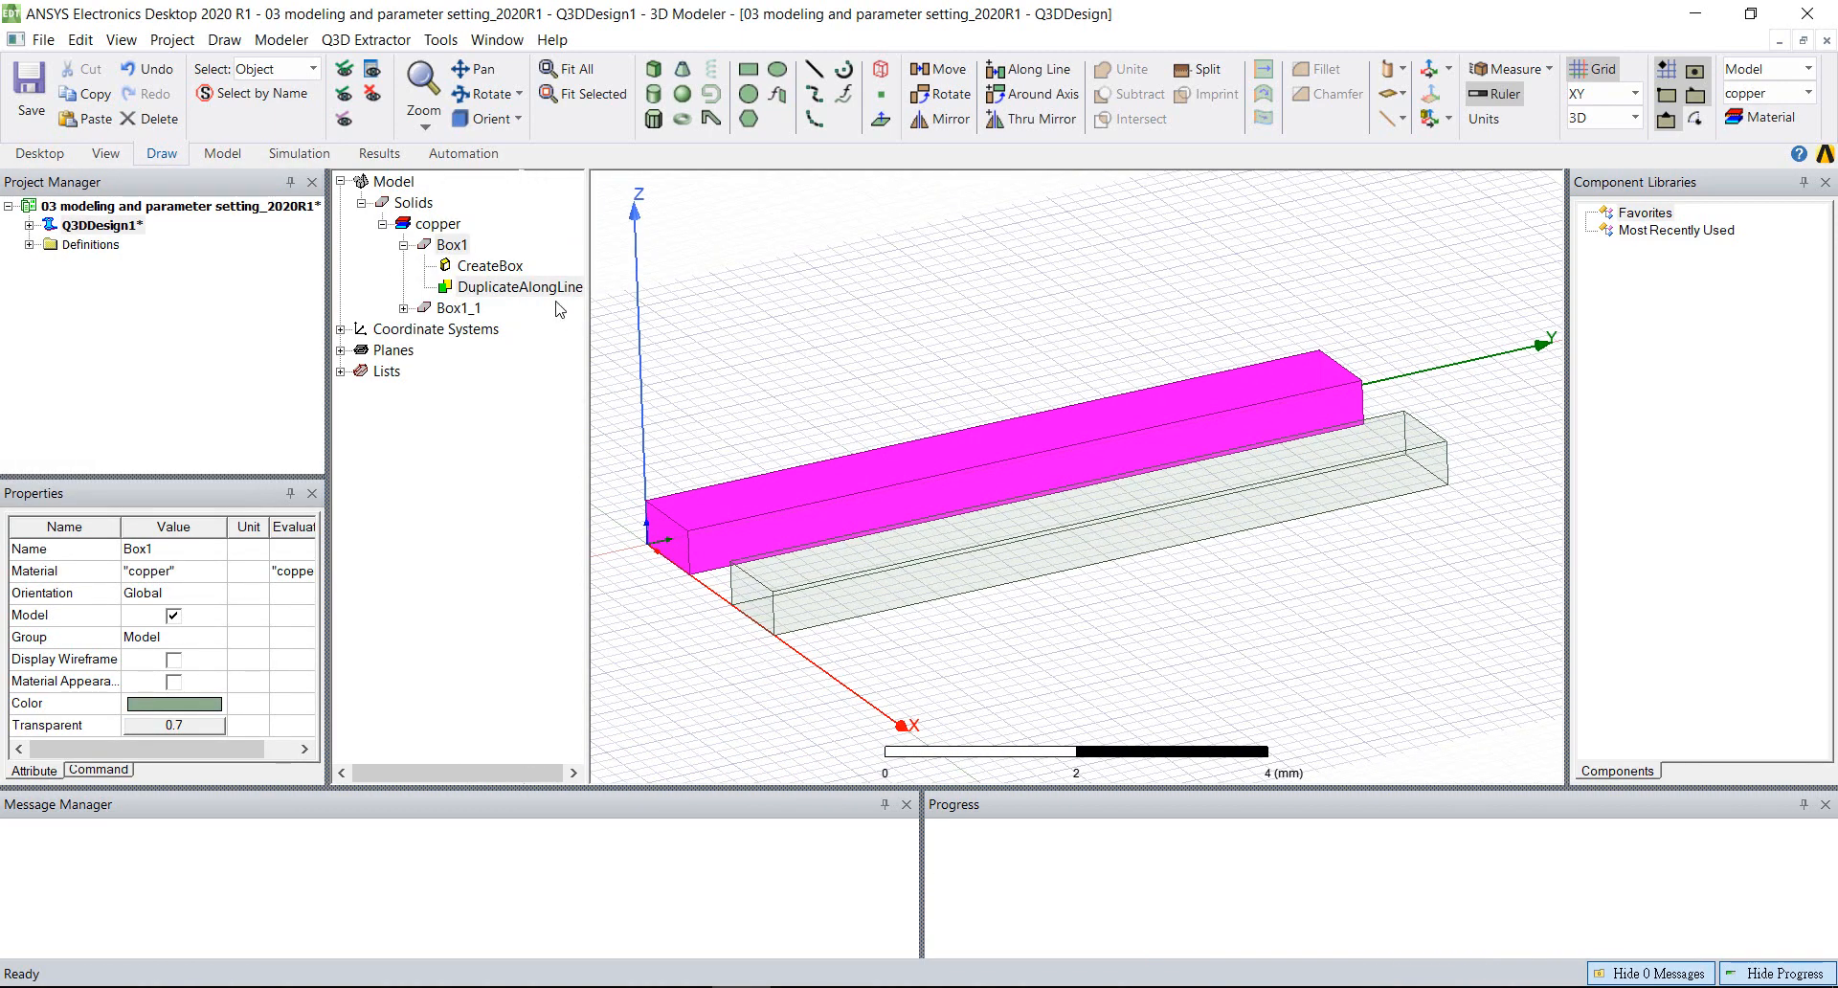
- Rename the duplicated box Box1_1 as Box2
{"action": "left_click", "coordinate": [450, 246]}
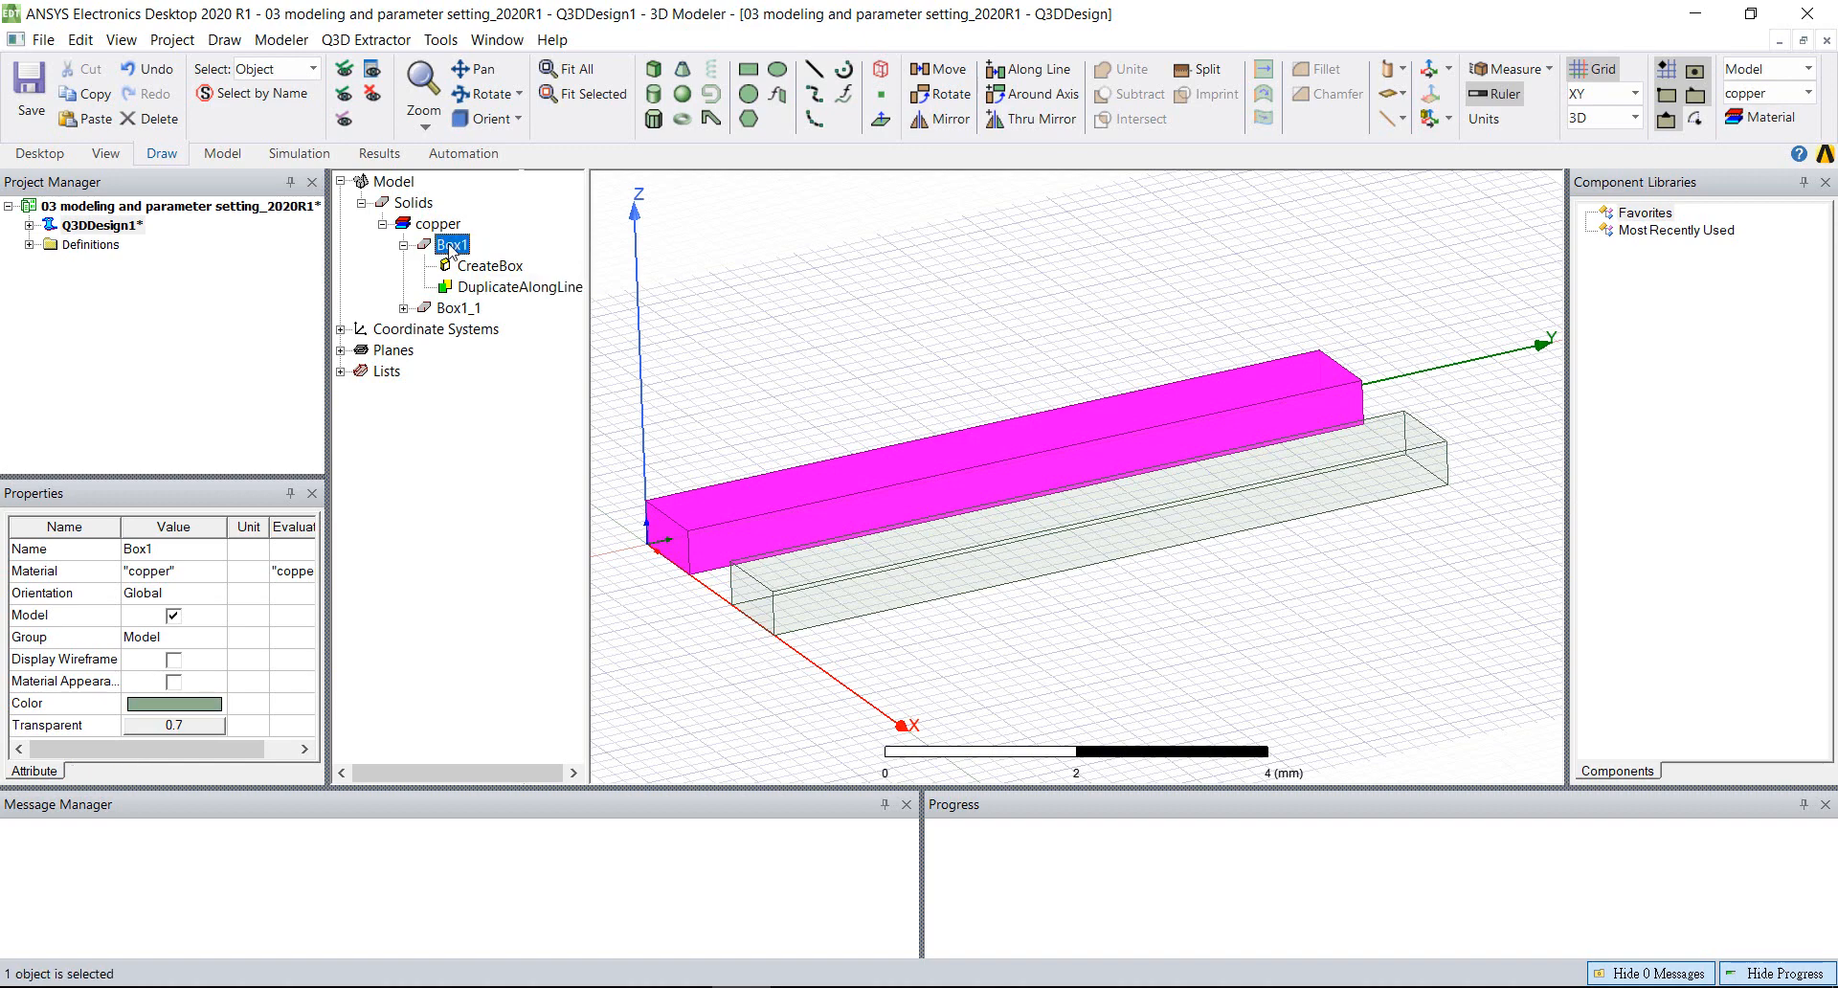
{"action": "left_click", "coordinate": [458, 308]}
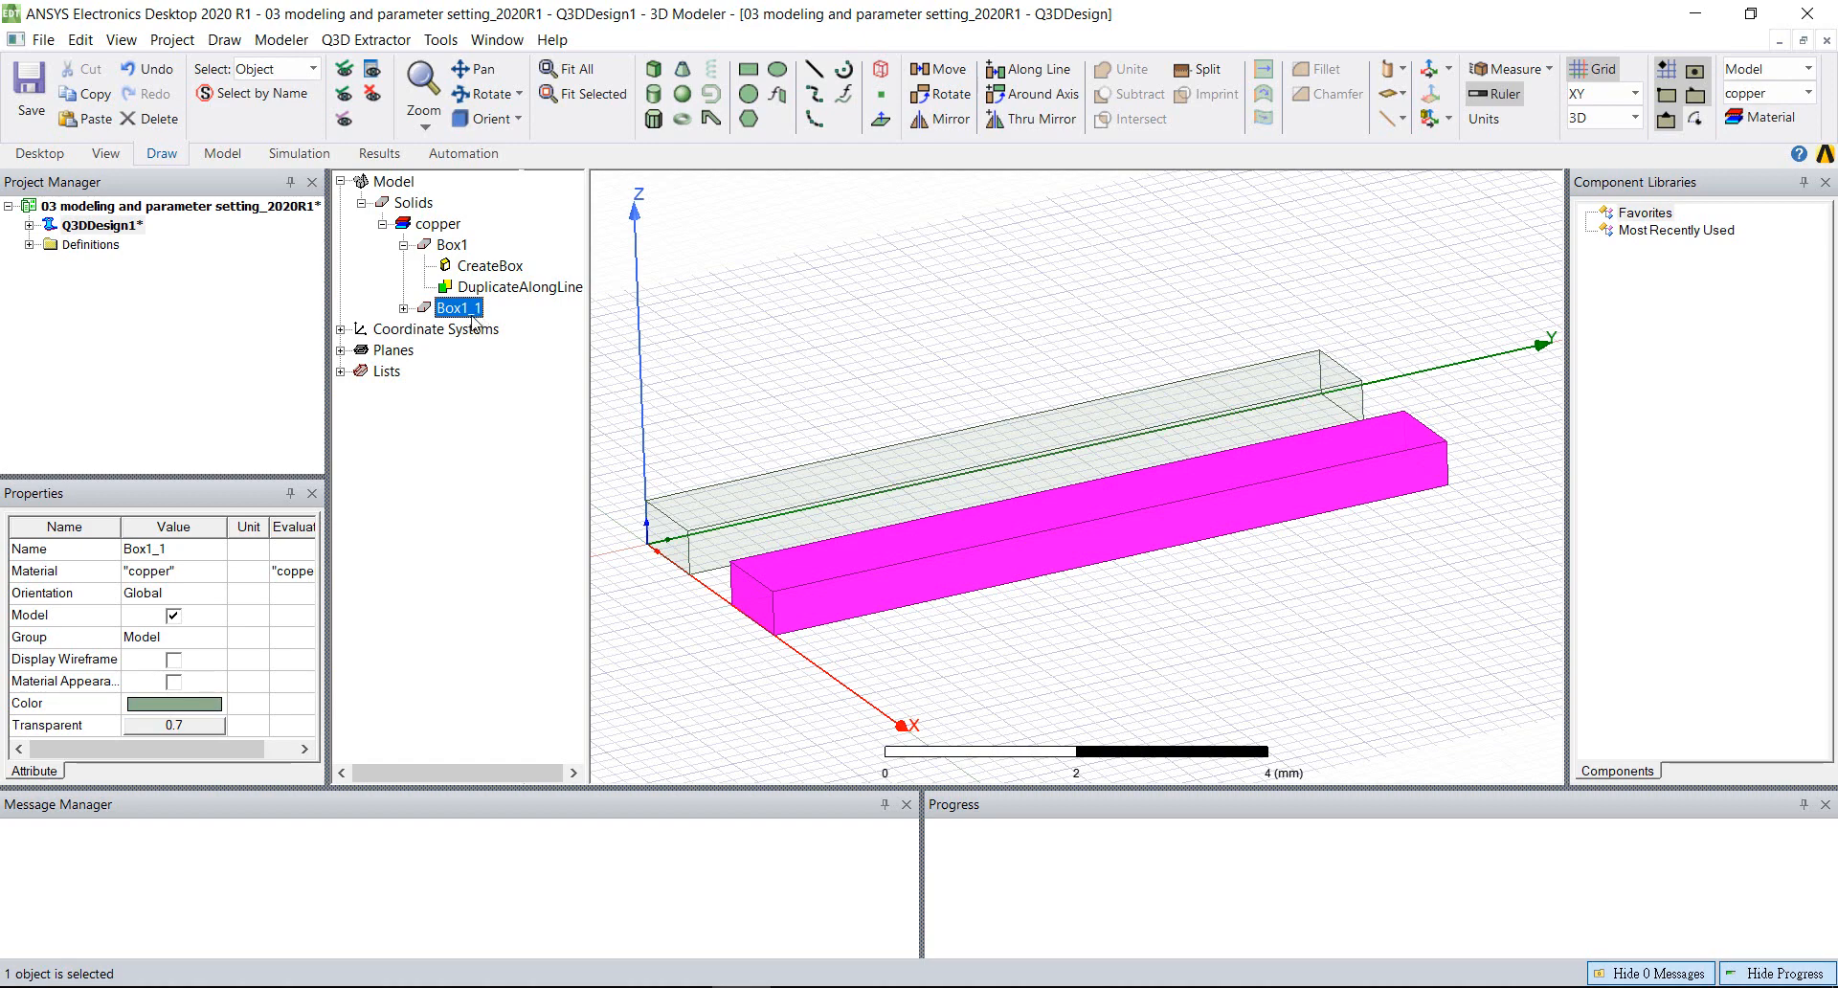
{"action": "left_click", "coordinate": [172, 551]}
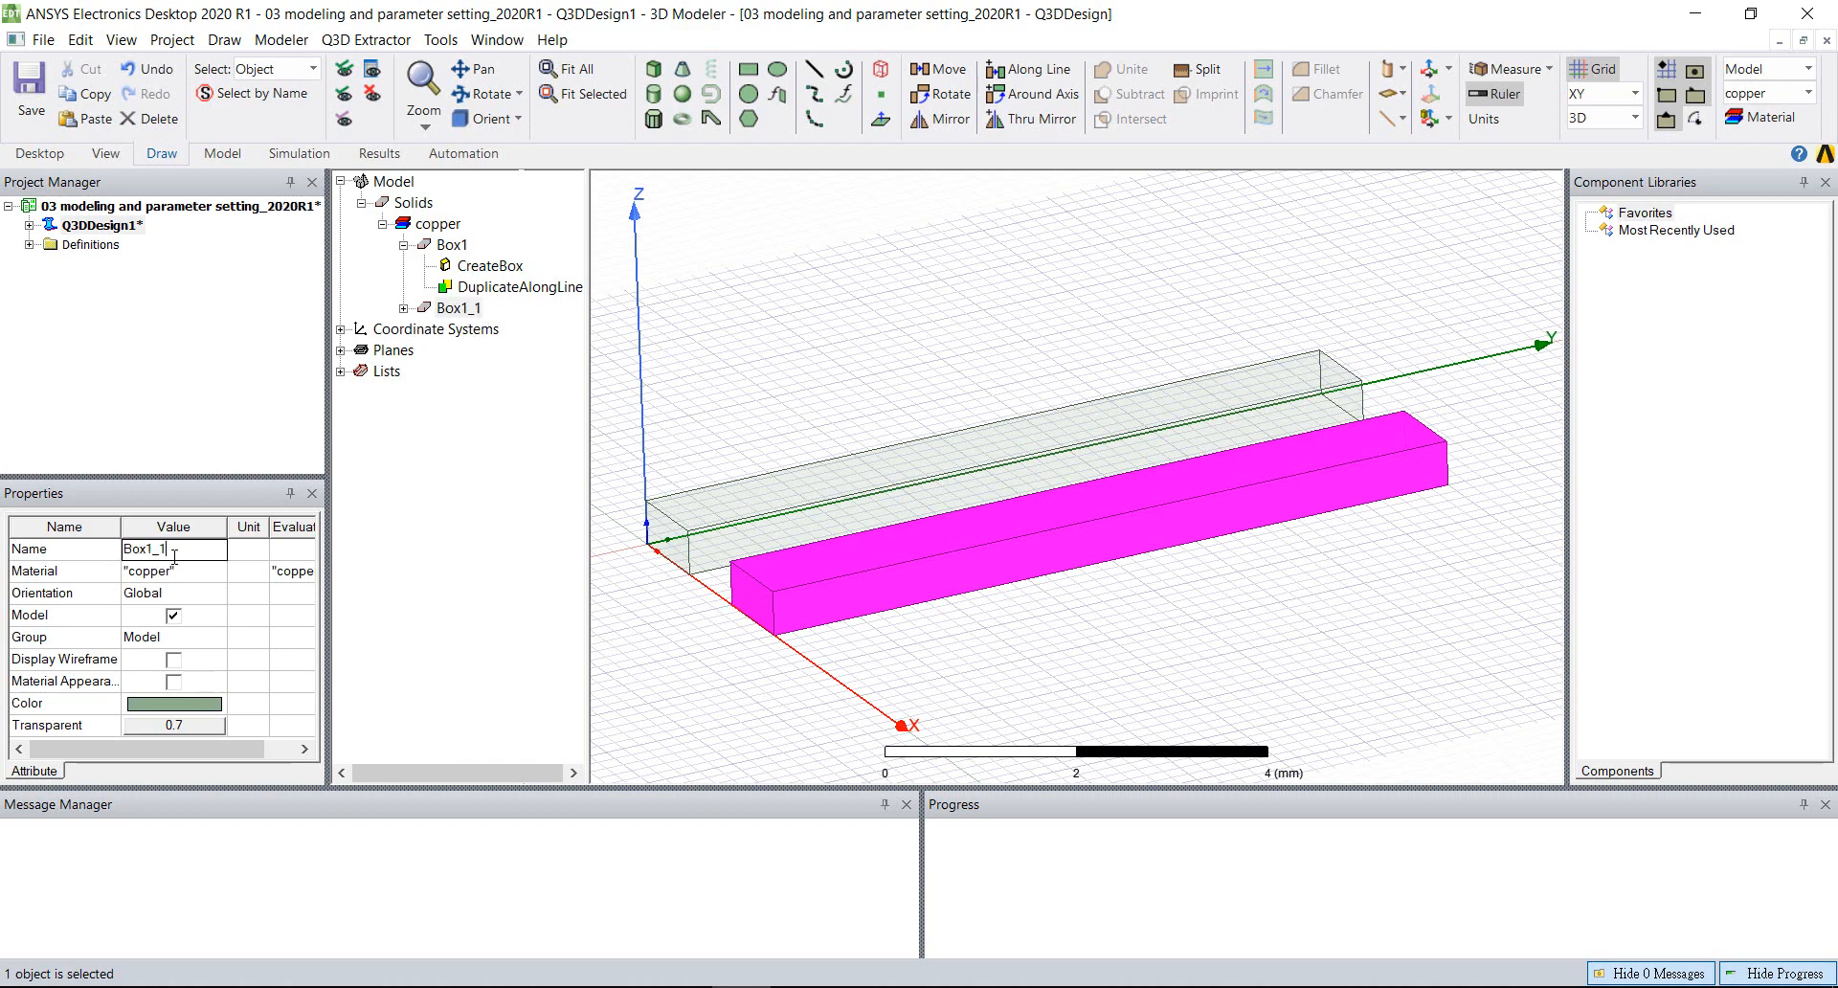
{"action": "key", "text": "BackSpace"}
{"action": "key", "text": "BackSpace"}
{"action": "key", "text": "BackSpace"}
{"action": "type", "text": "2"}
{"action": "key", "text": "Return"}
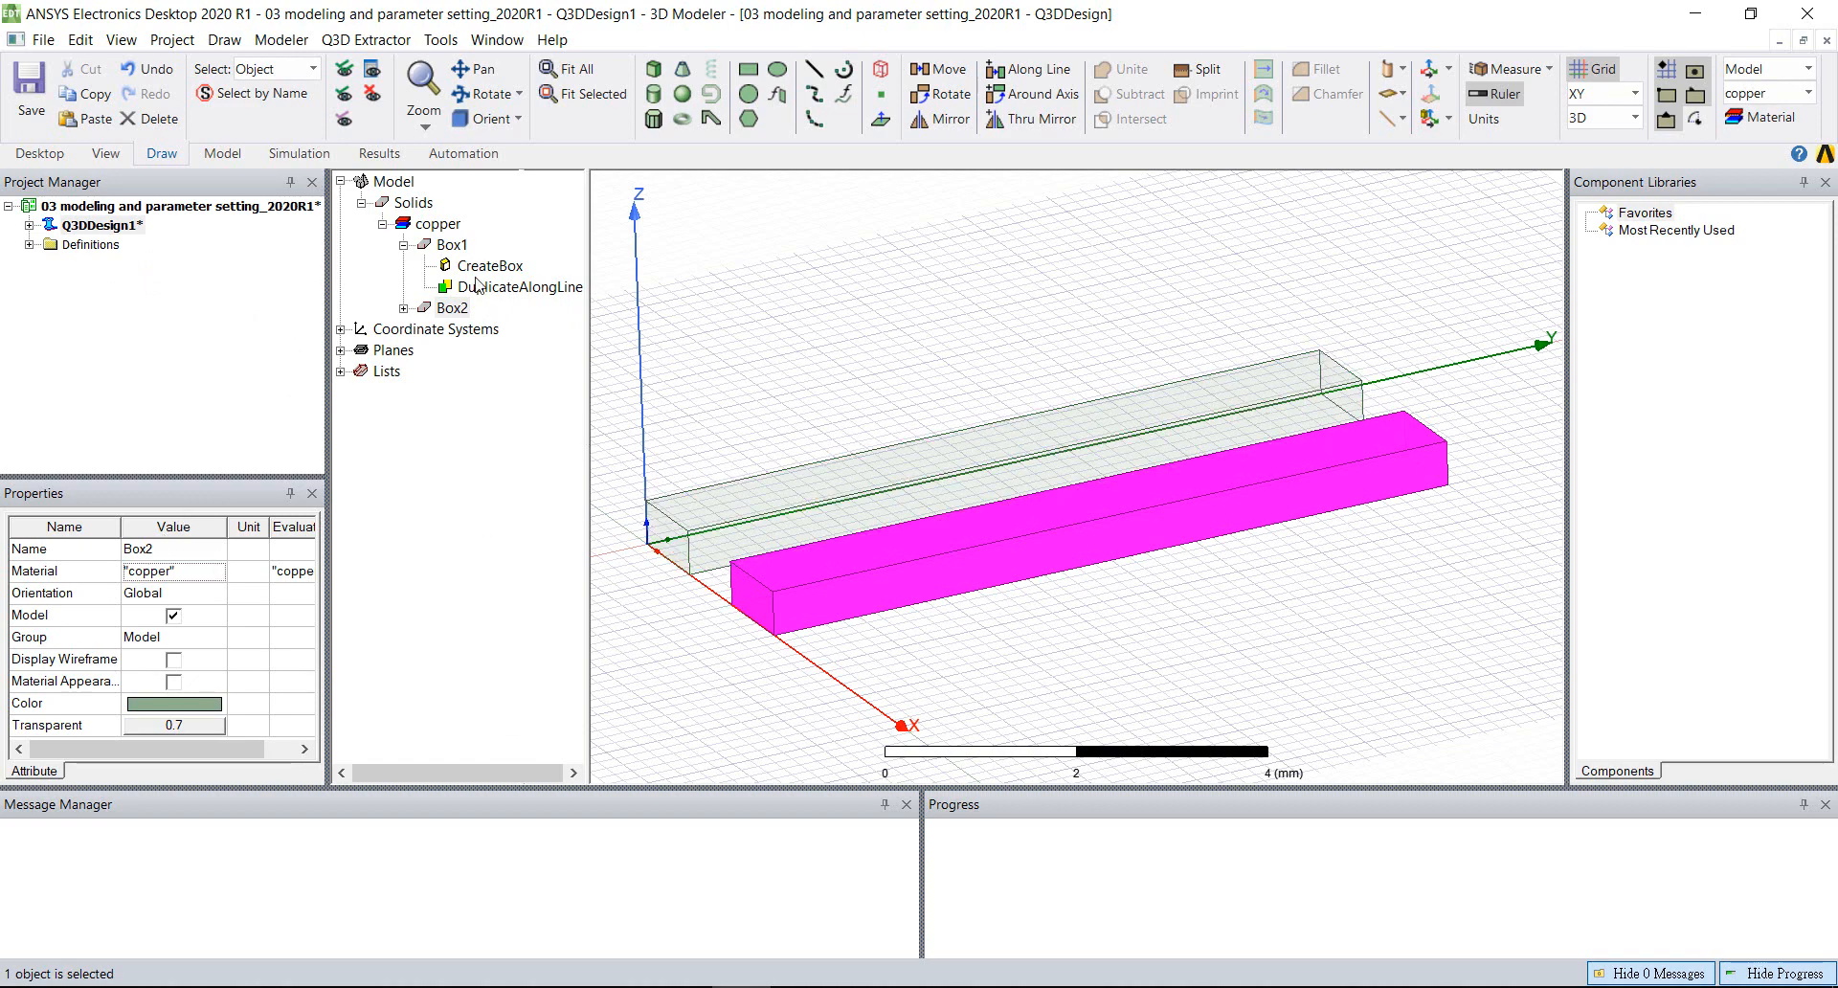
- Open the material definitions for Box2 and search them by name for gold, Al and ni
{"action": "left_click", "coordinate": [452, 246]}
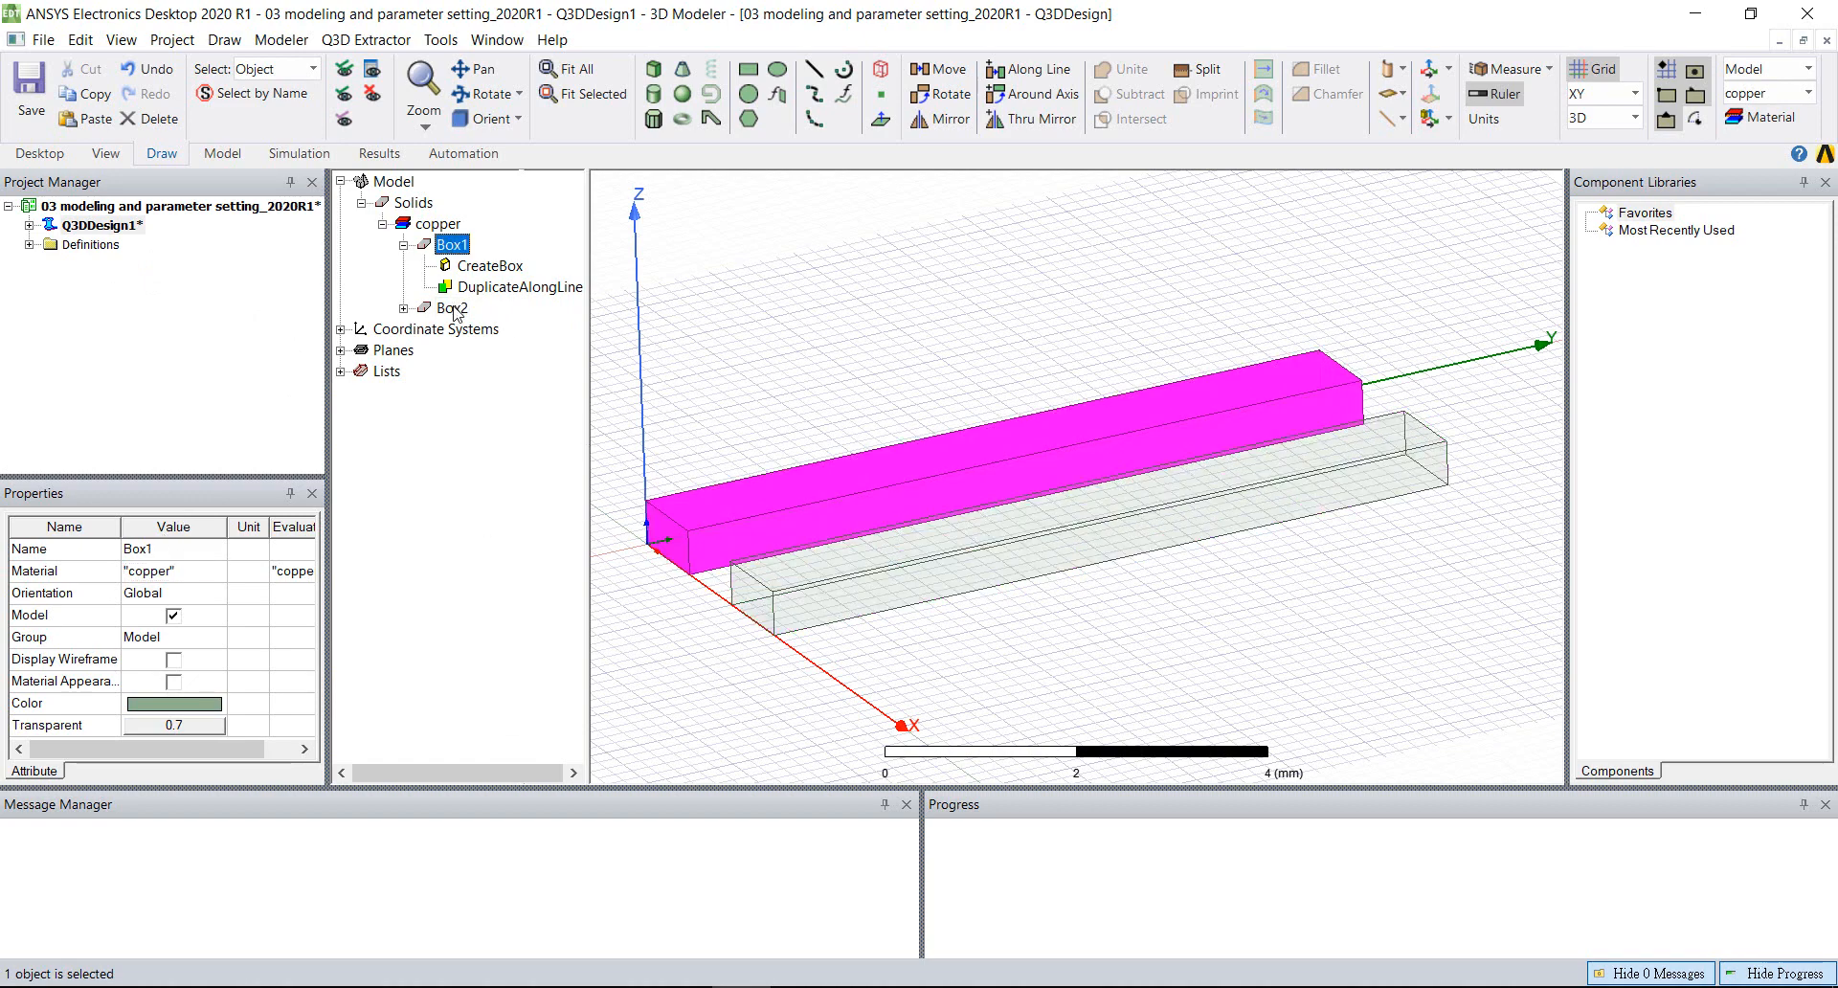
{"action": "left_click", "coordinate": [452, 309]}
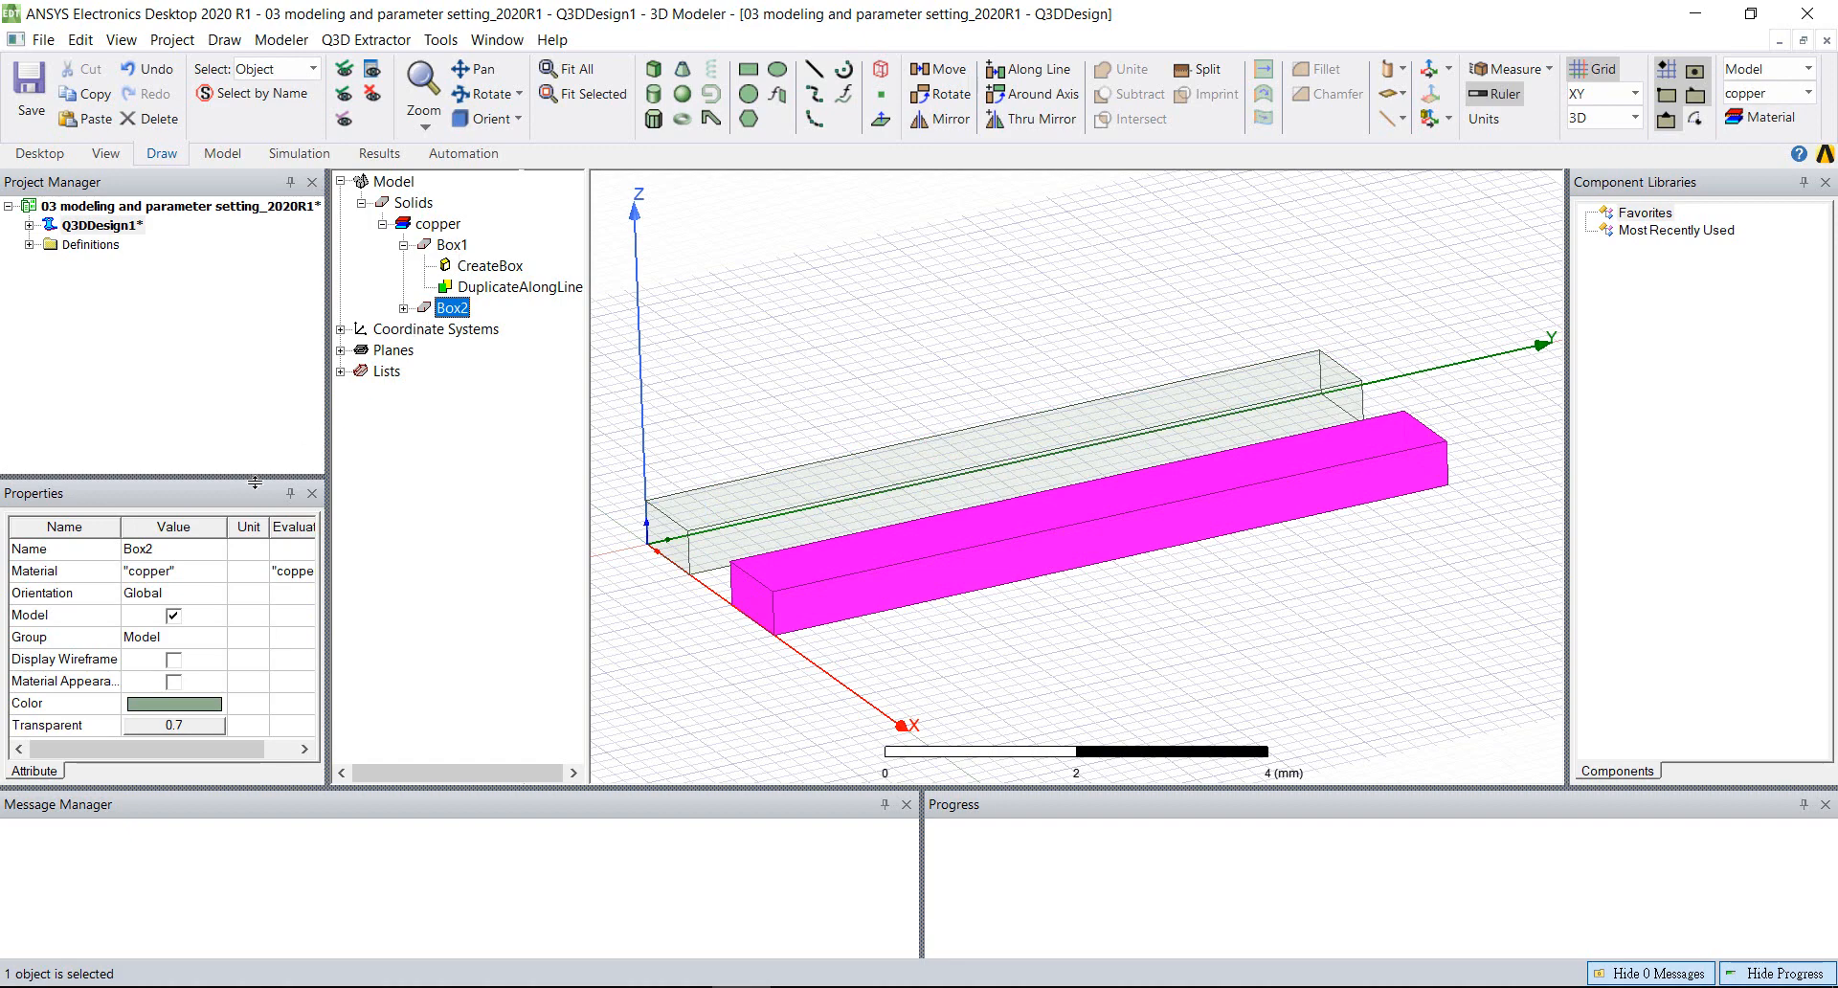
{"action": "left_click", "coordinate": [175, 571]}
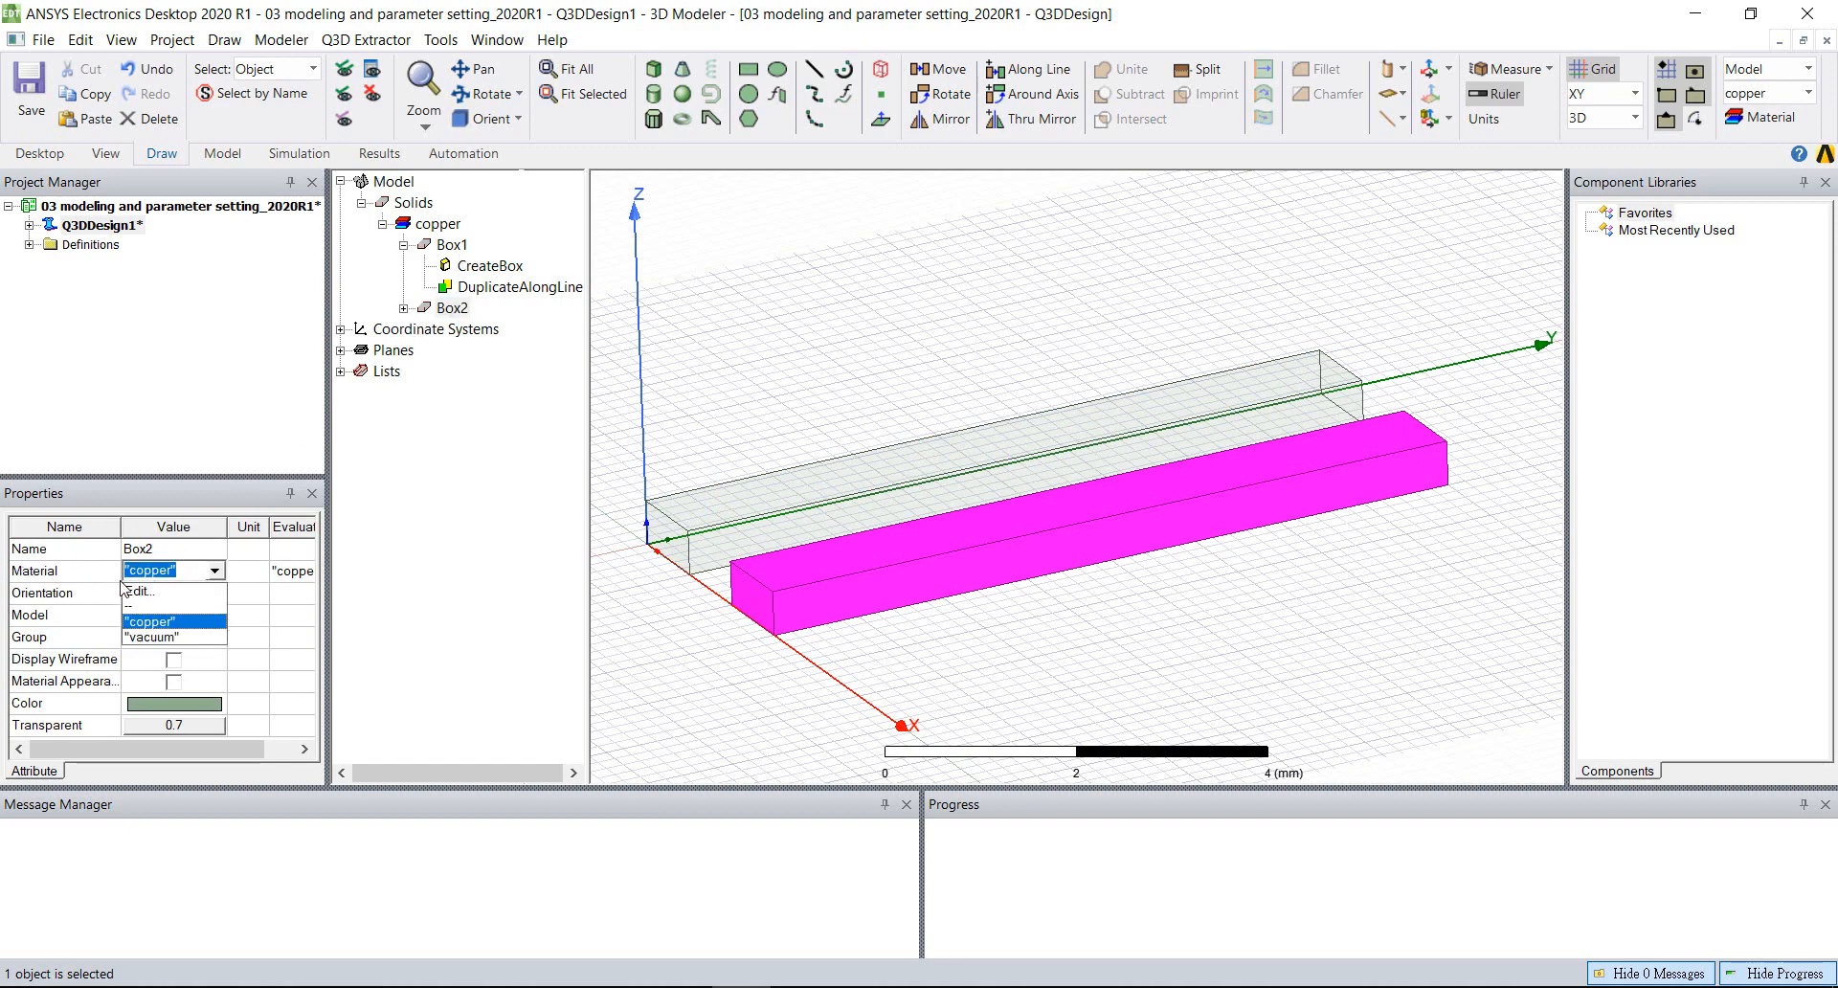
{"action": "left_click", "coordinate": [139, 591]}
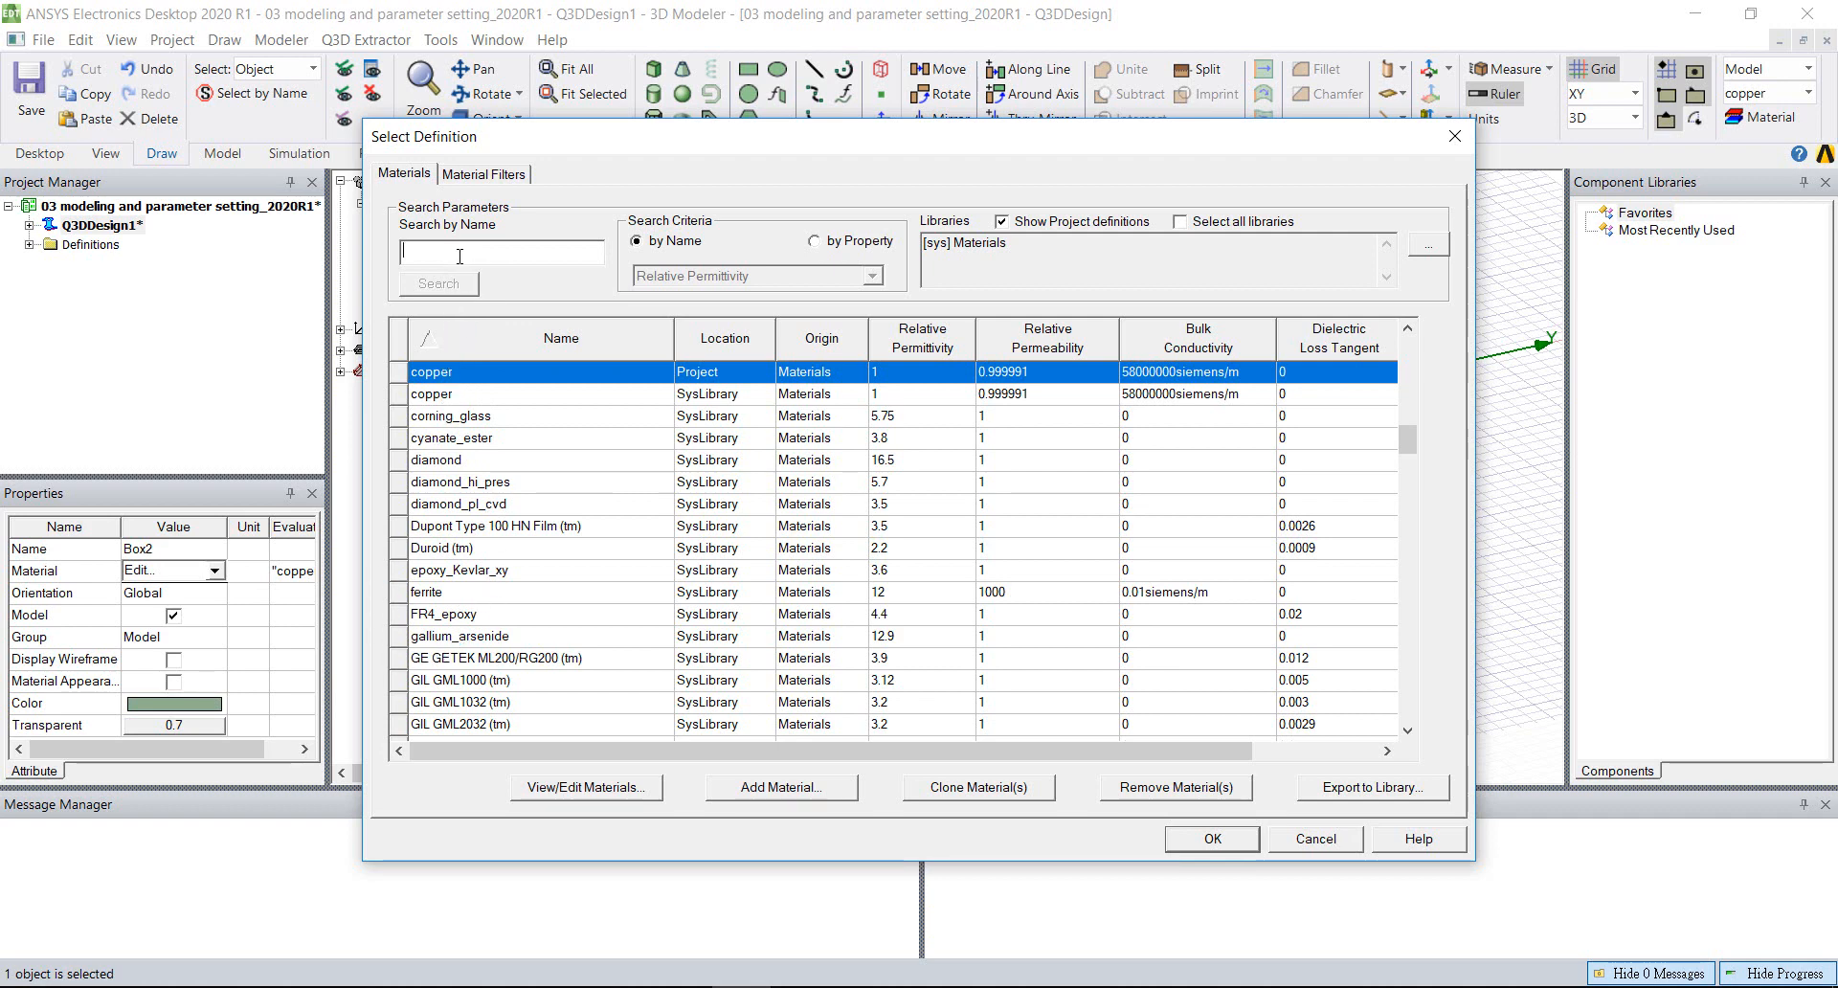
{"action": "type", "text": "gold"}
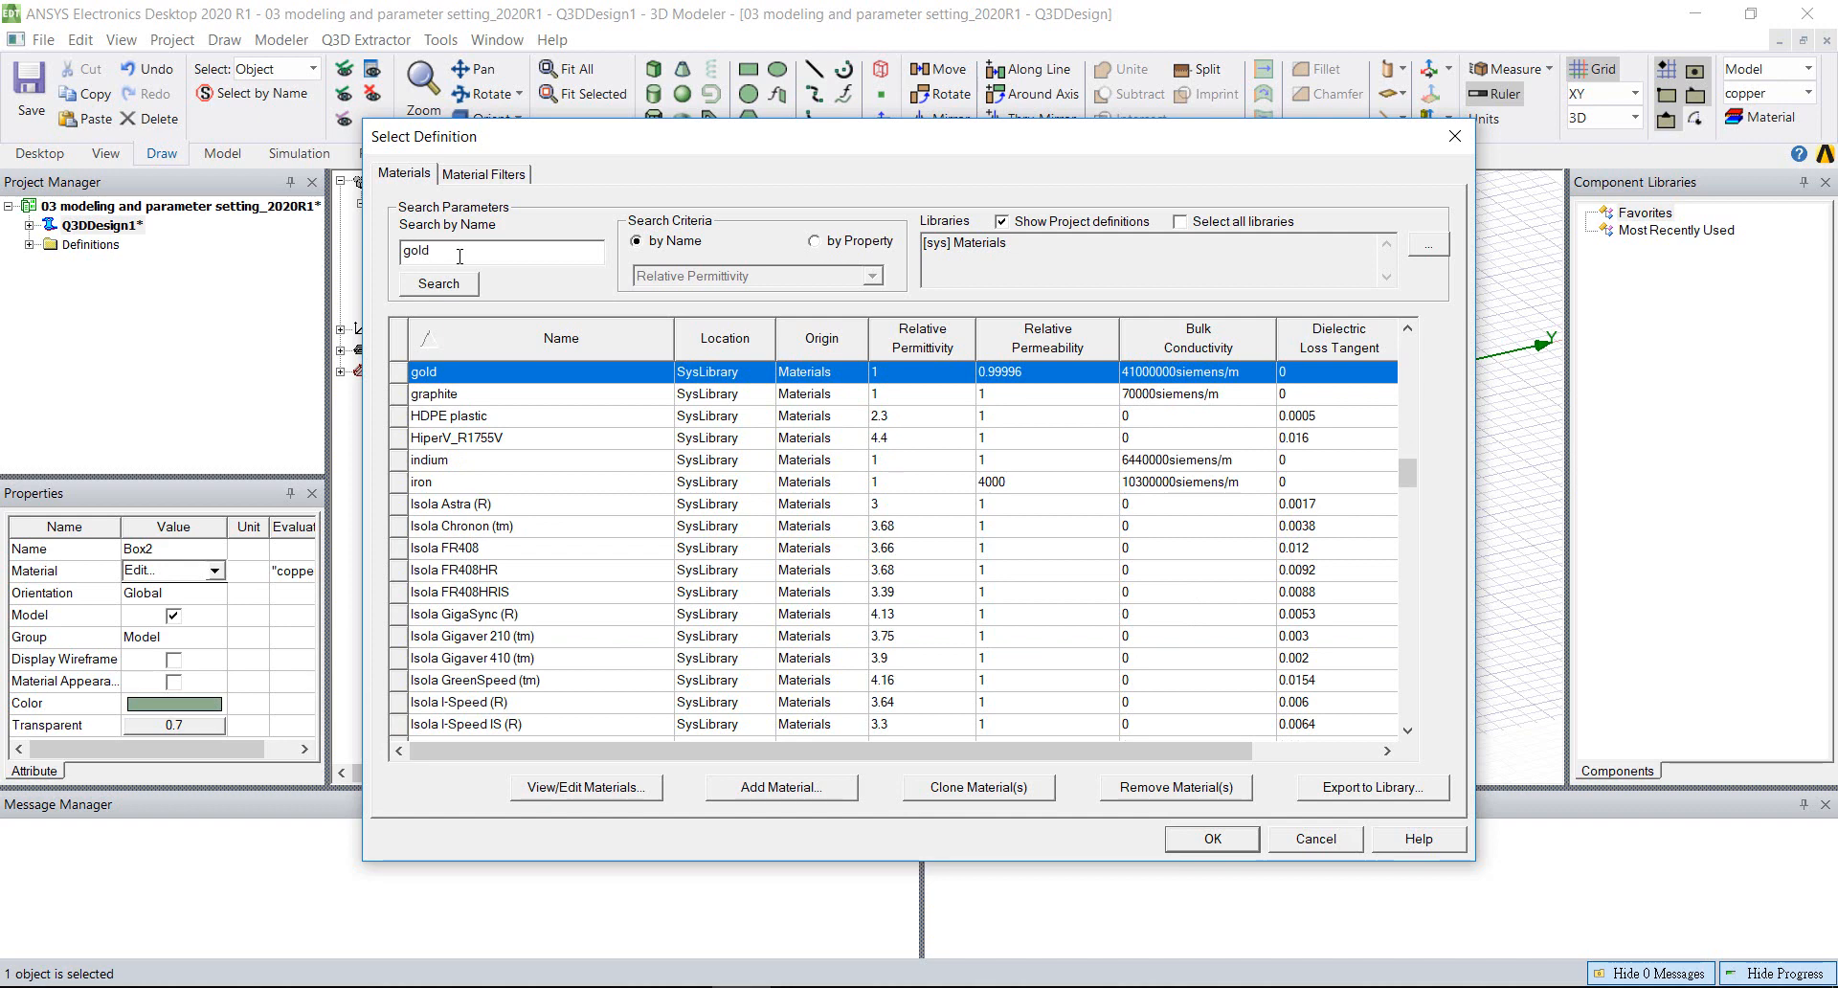
{"action": "key", "text": "BackSpace"}
{"action": "key", "text": "BackSpace"}
{"action": "key", "text": "BackSpace"}
{"action": "key", "text": "BackSpace"}
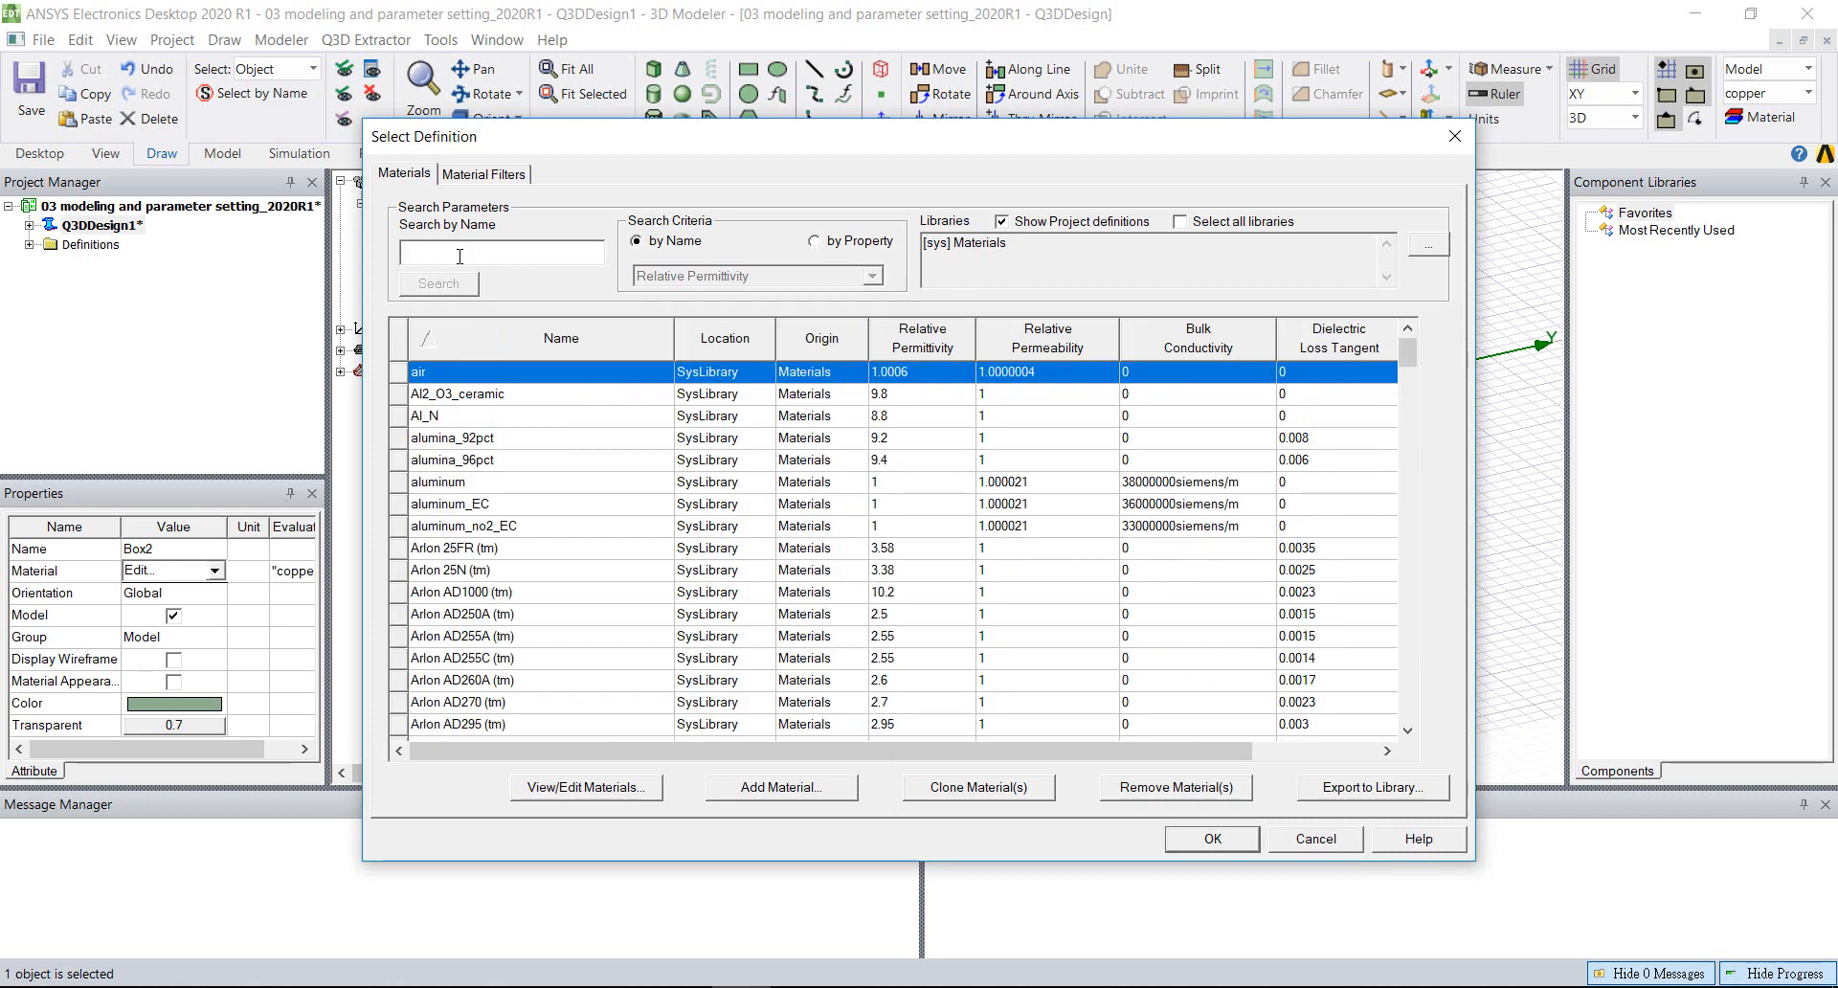
{"action": "type", "text": "Al"}
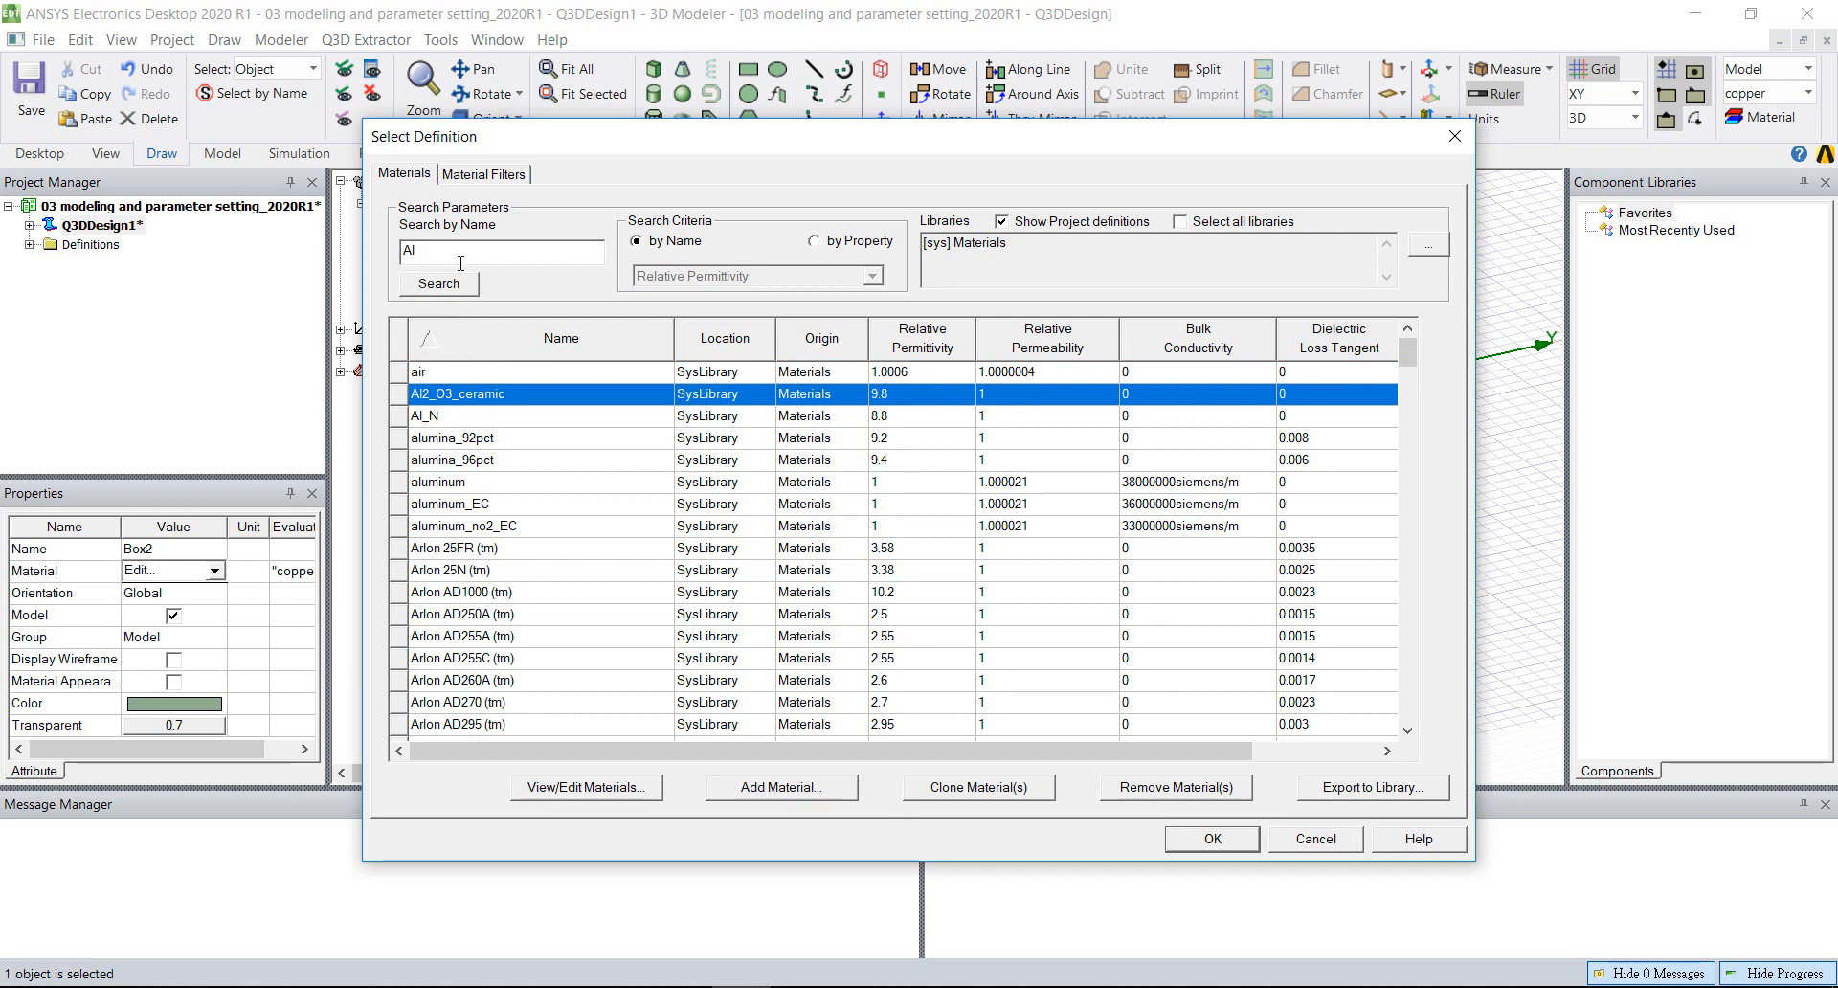
{"action": "key", "text": "BackSpace"}
{"action": "key", "text": "BackSpace"}
{"action": "type", "text": "ni"}
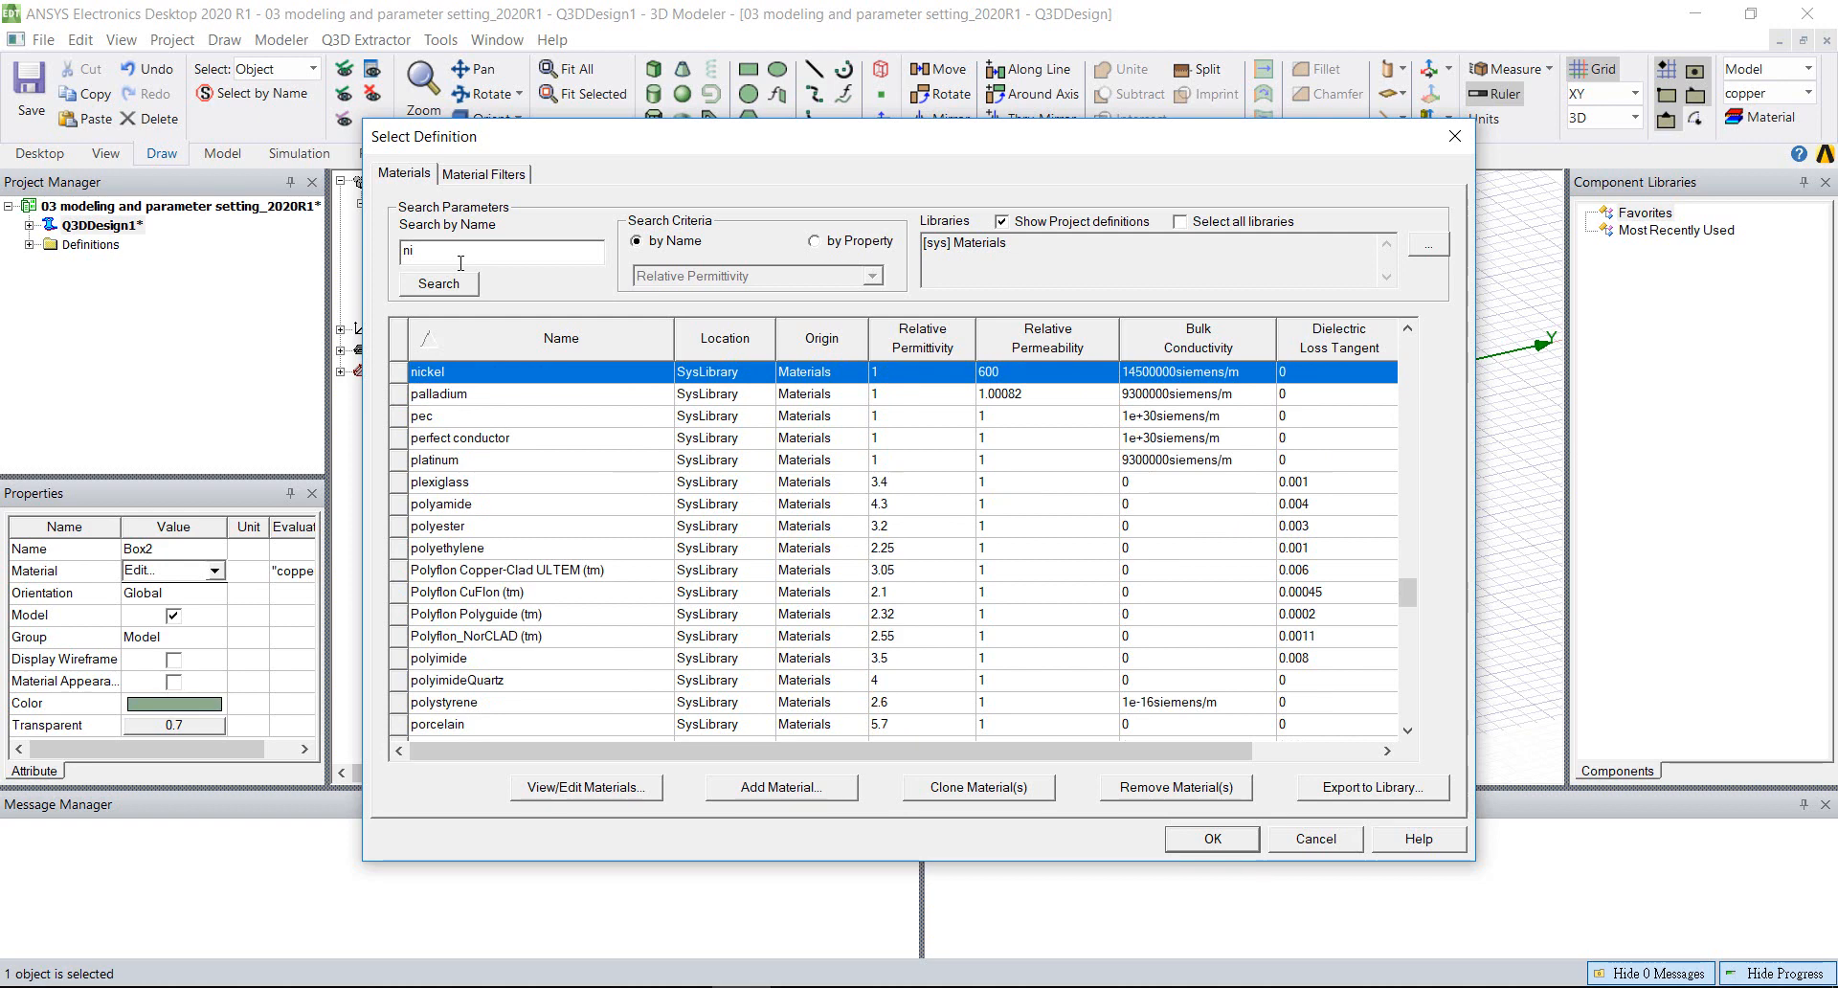
- Find the FR4_epoxy material by searching for Fr4, and clone it as a new material named FR4_4.2
{"action": "key", "text": "BackSpace"}
{"action": "key", "text": "BackSpace"}
{"action": "type", "text": "Fr4"}
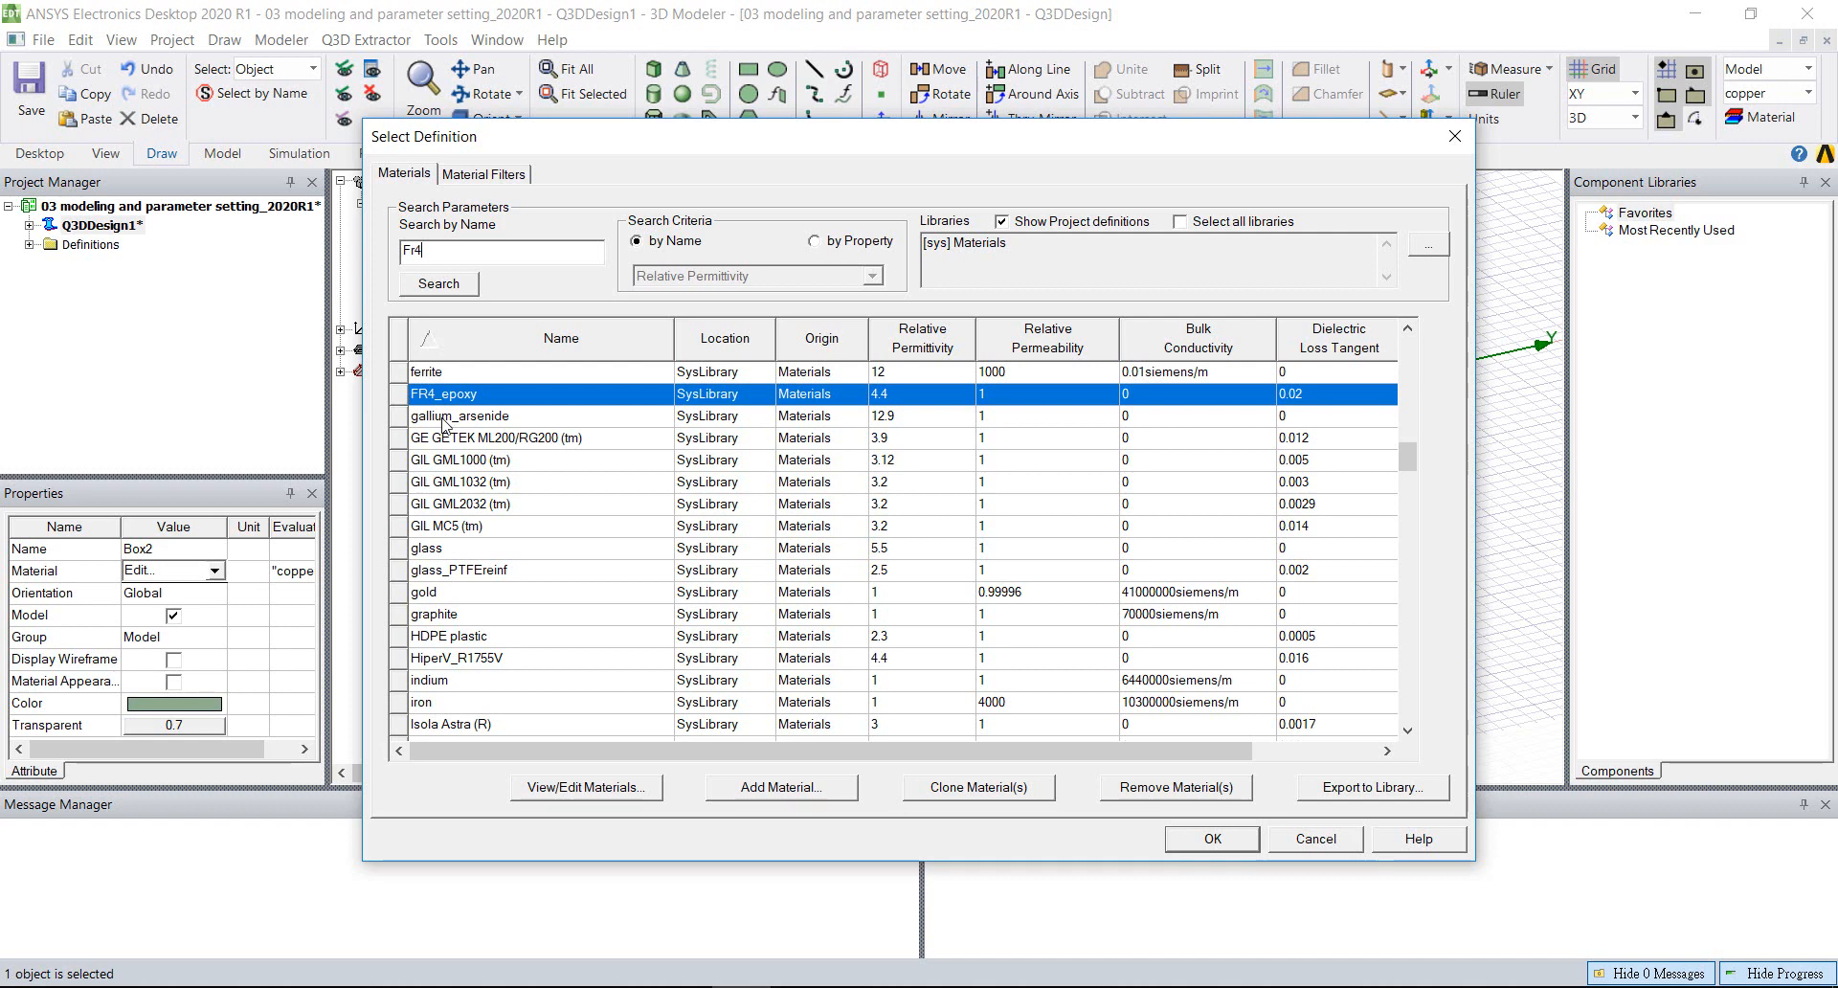
{"action": "left_click", "coordinate": [976, 795]}
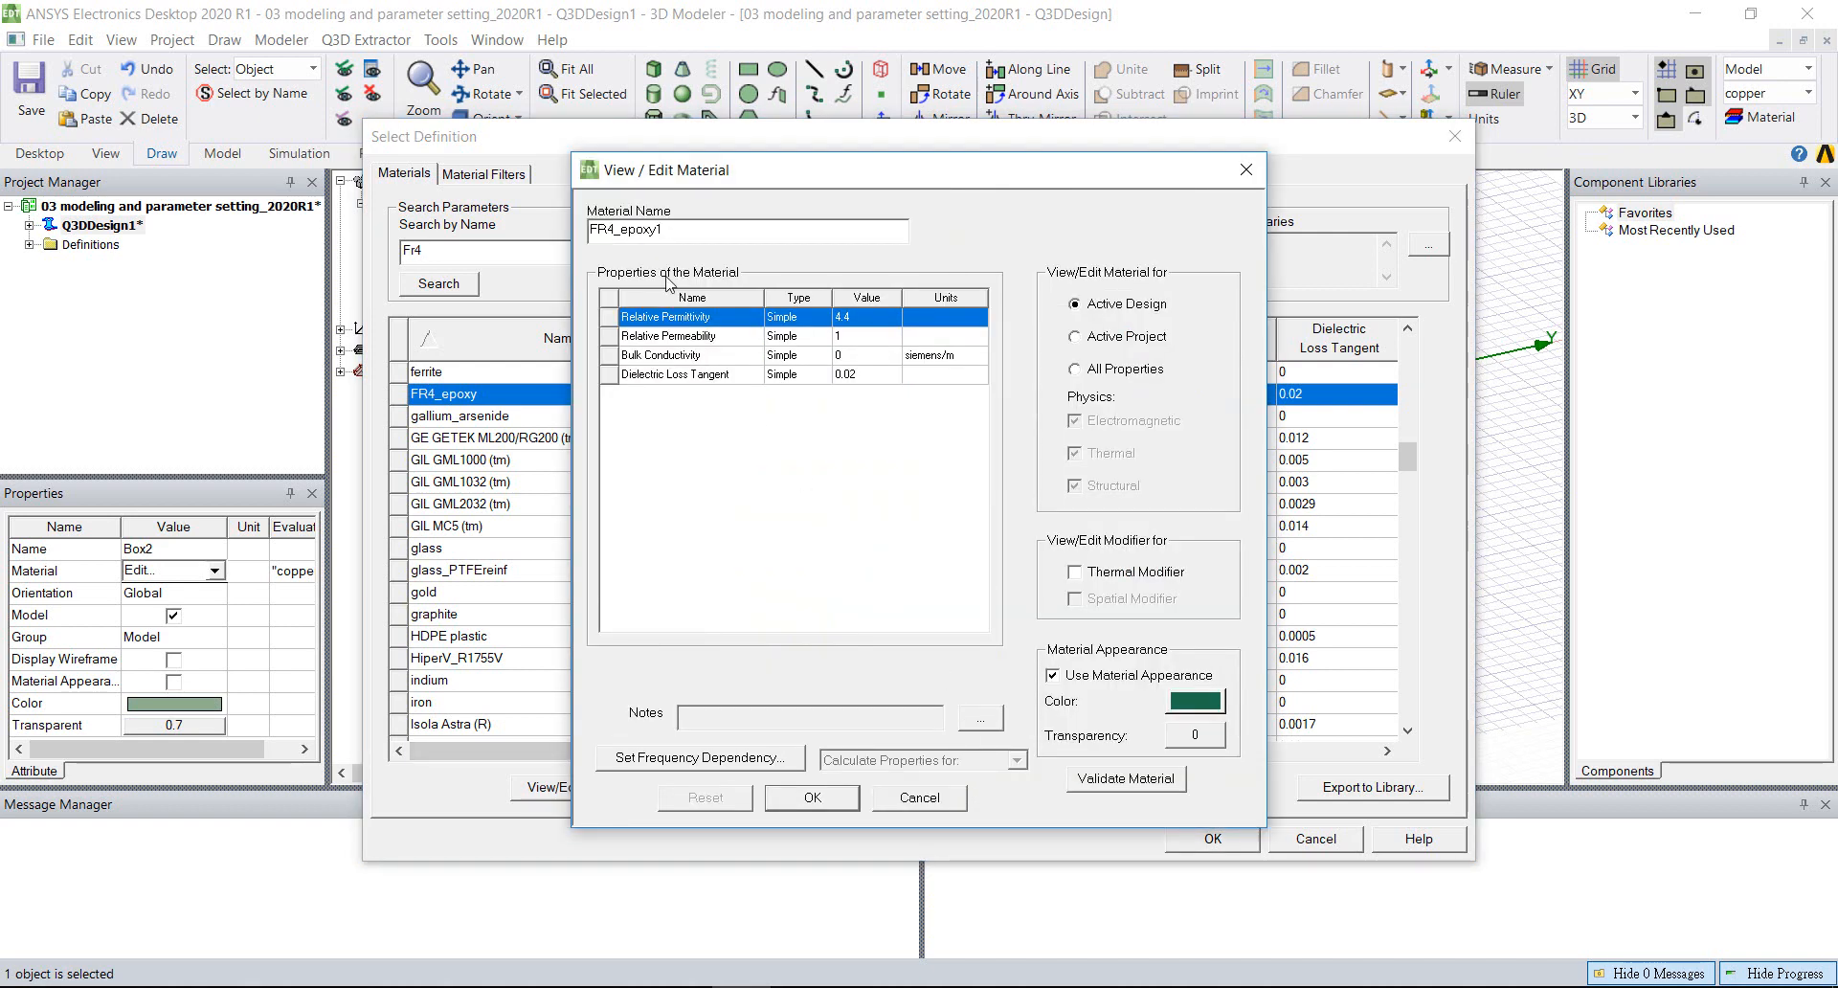
{"action": "left_click", "coordinate": [663, 231]}
{"action": "key", "text": "BackSpace"}
{"action": "key", "text": "BackSpace"}
{"action": "key", "text": "BackSpace"}
{"action": "key", "text": "BackSpace"}
{"action": "key", "text": "BackSpace"}
{"action": "key", "text": "BackSpace"}
{"action": "type", "text": "4.2"}
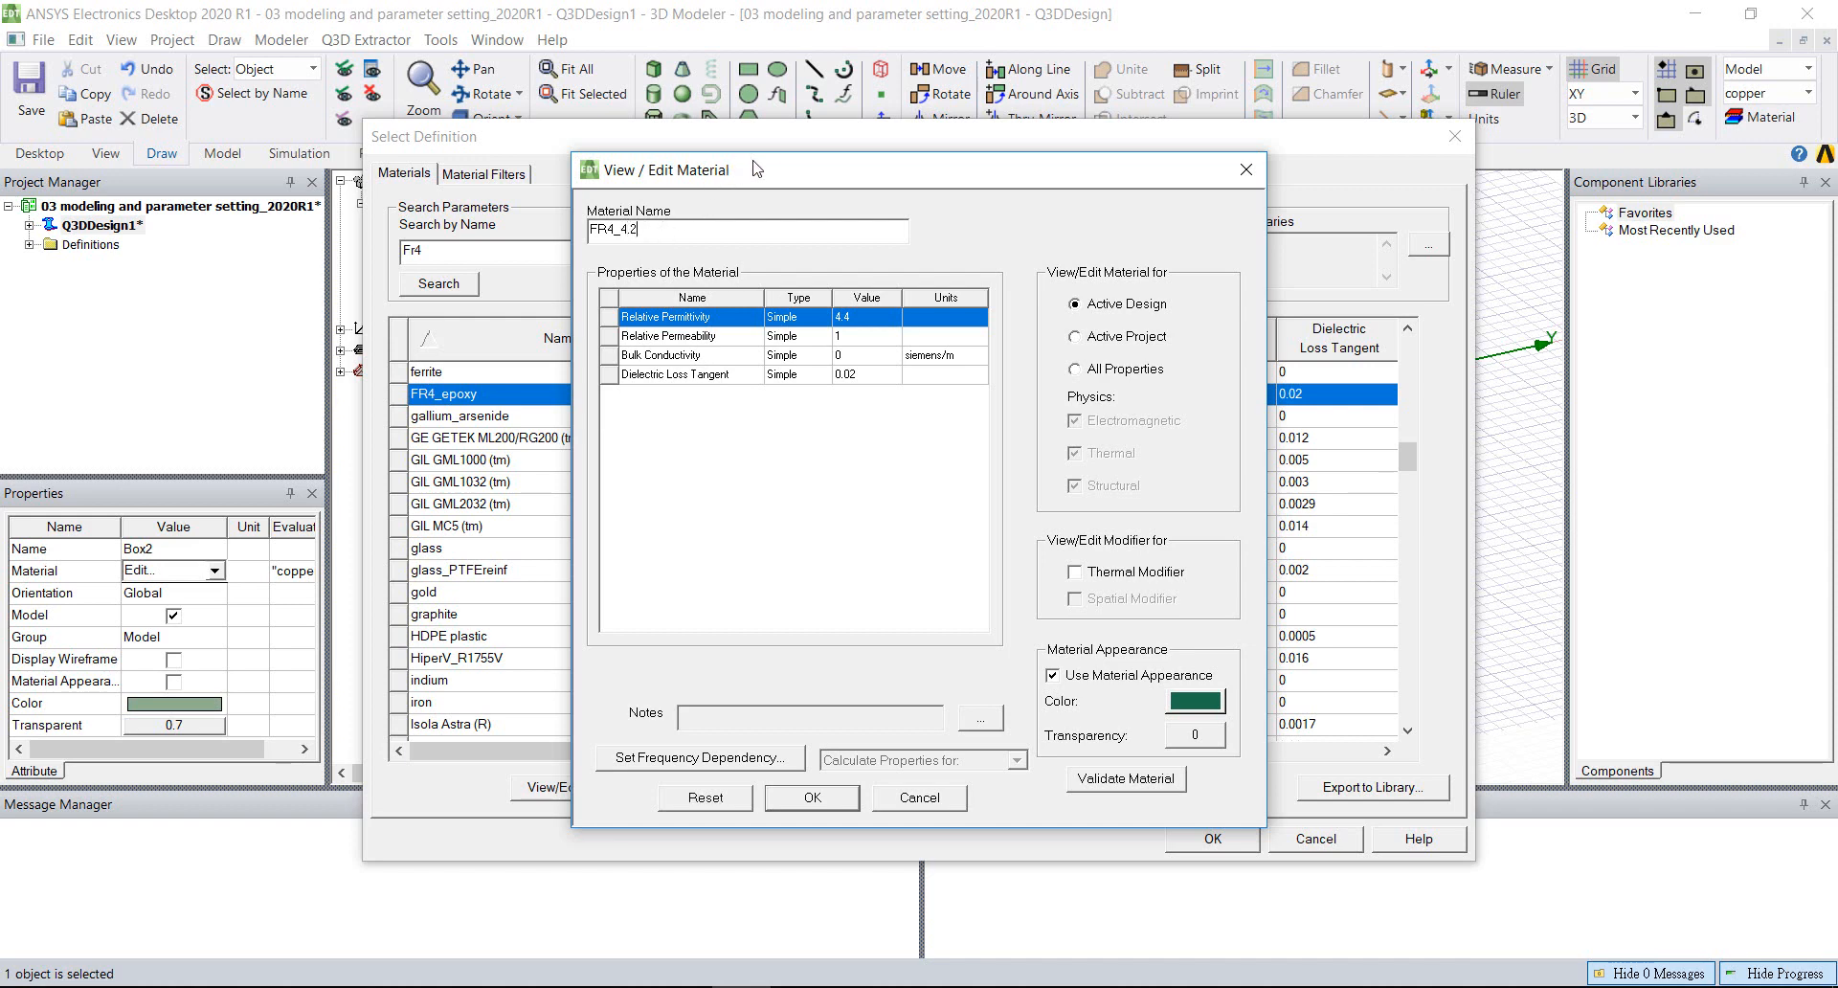
- Set the FR4_4.2 material's relative permittivity to 4.2 and dielectric loss tangent to 0.018, and assign it to Box2
{"action": "left_click_drag", "start_coordinate": [750, 168], "coordinate": [1157, 215]}
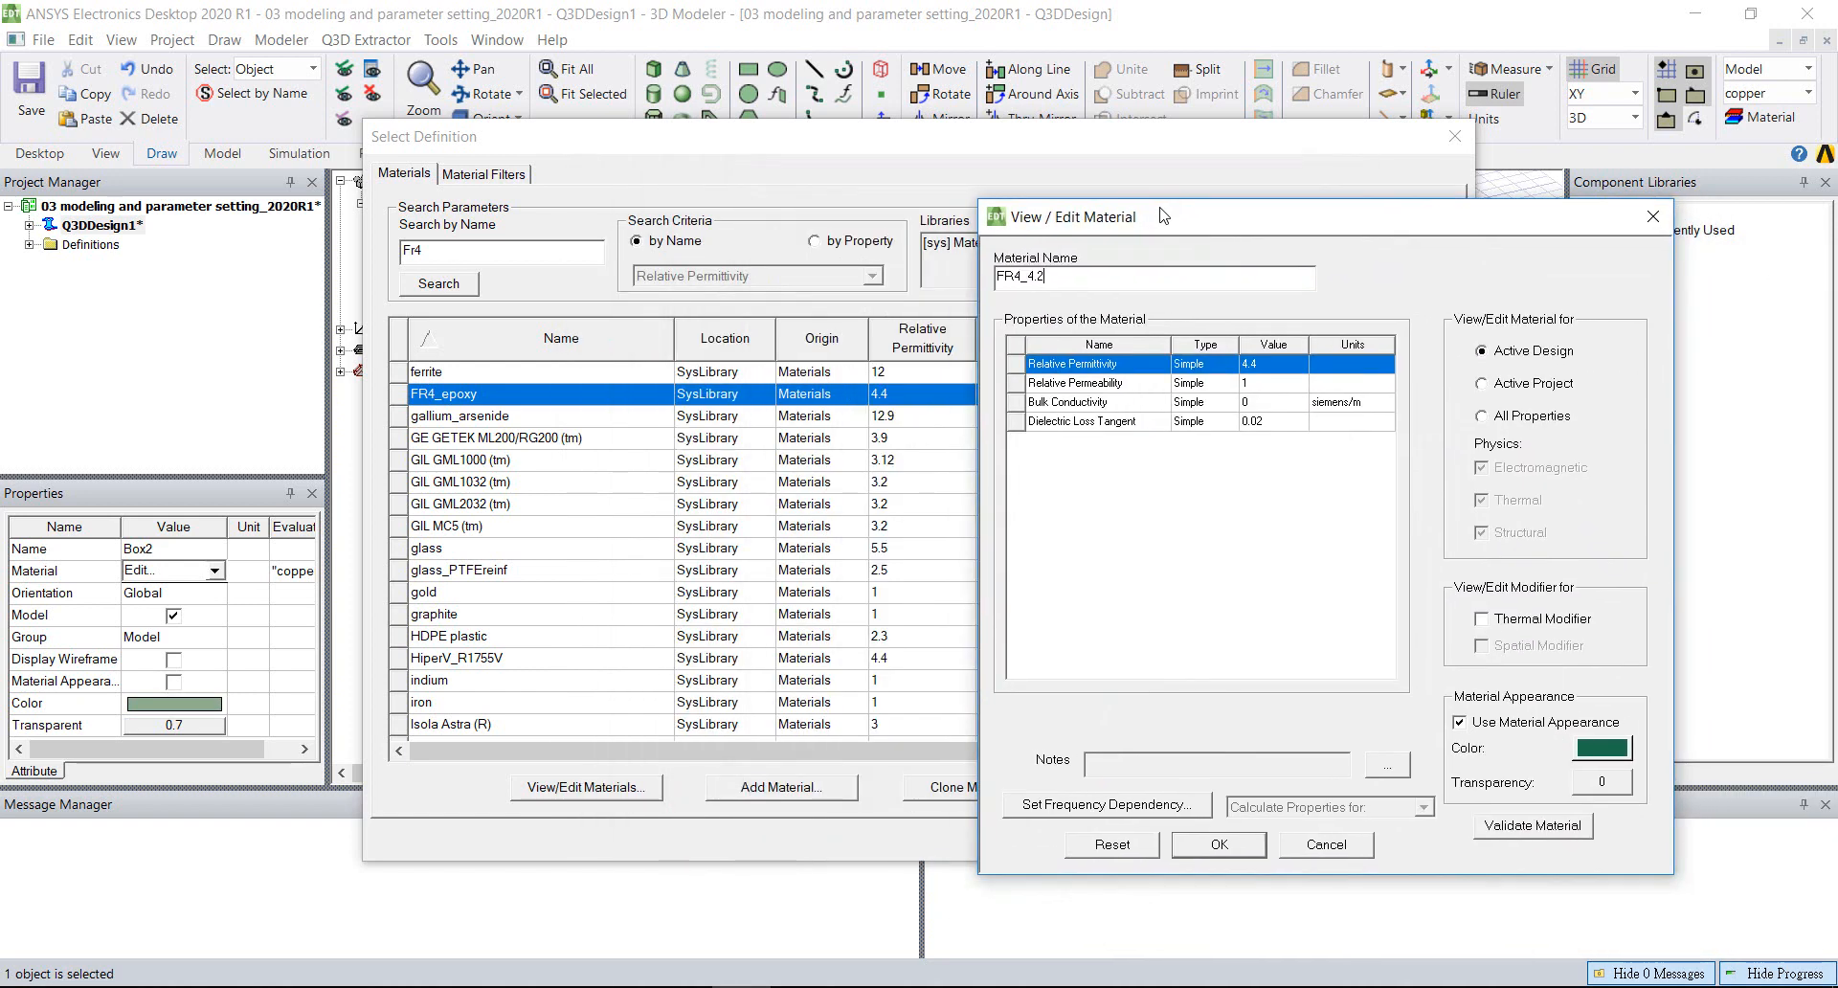
{"action": "left_click", "coordinate": [1261, 363]}
{"action": "key", "text": "BackSpace"}
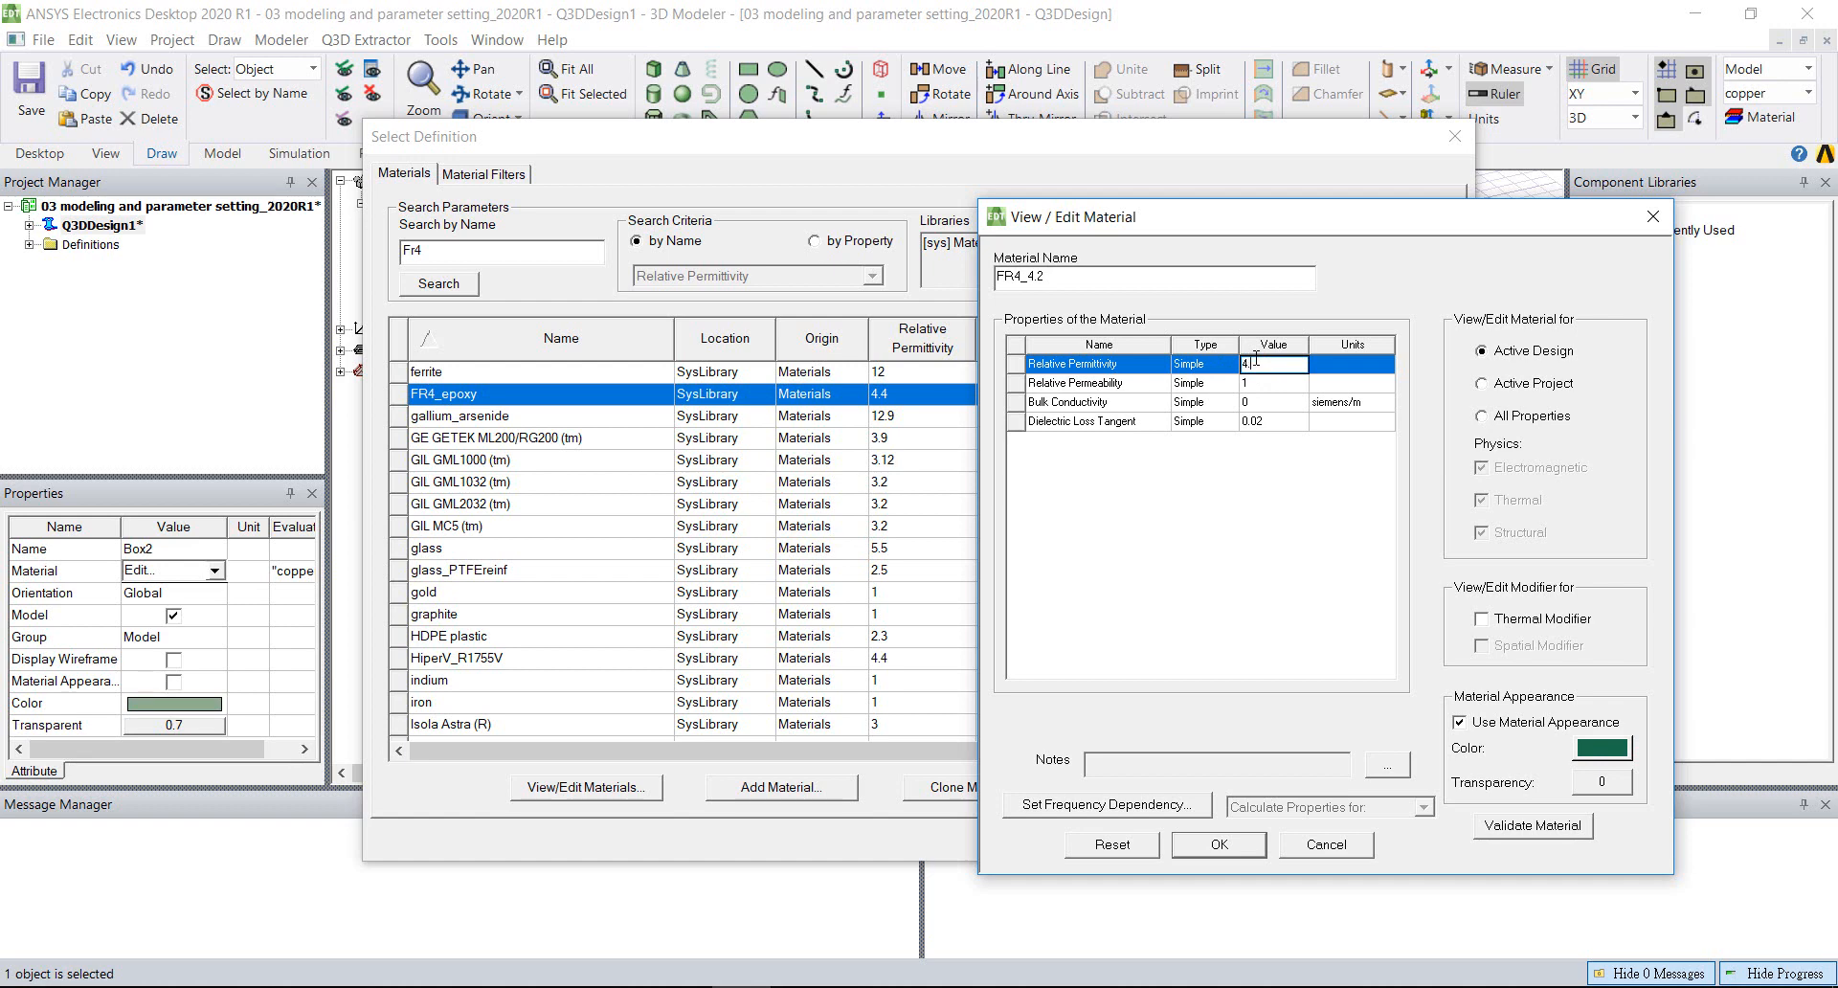
{"action": "left_click", "coordinate": [1287, 422]}
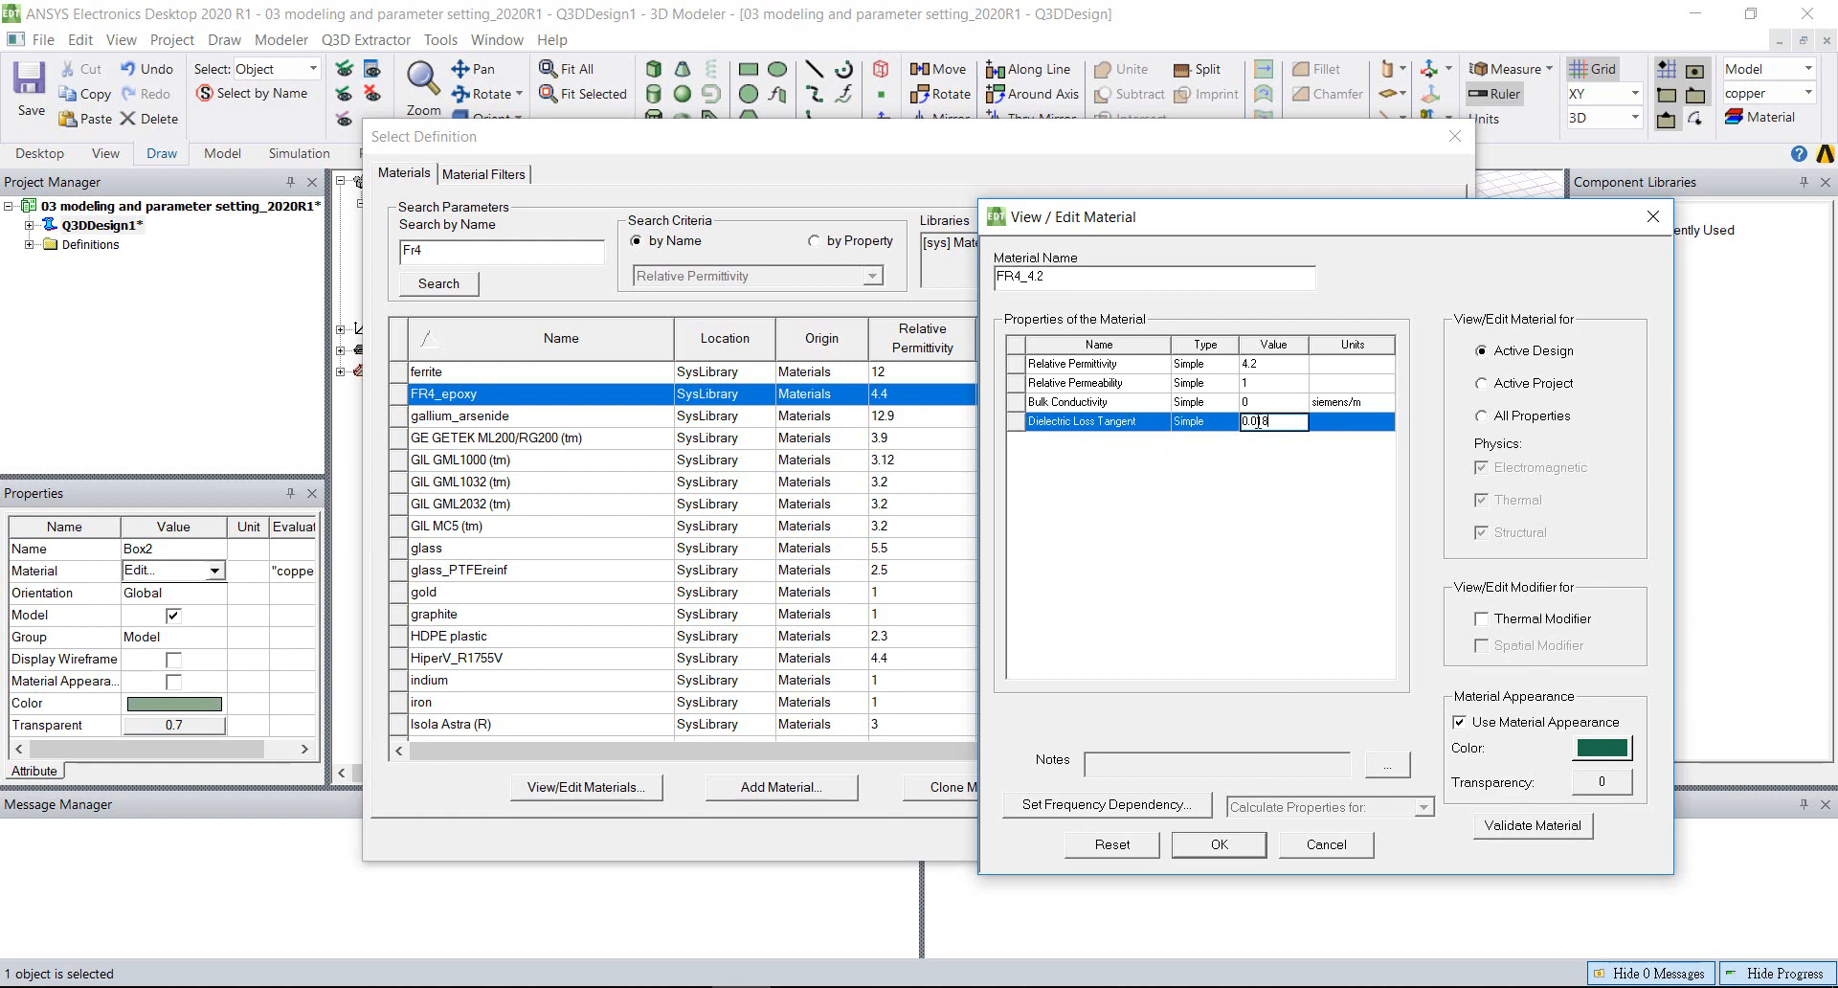
{"action": "left_click", "coordinate": [1229, 843]}
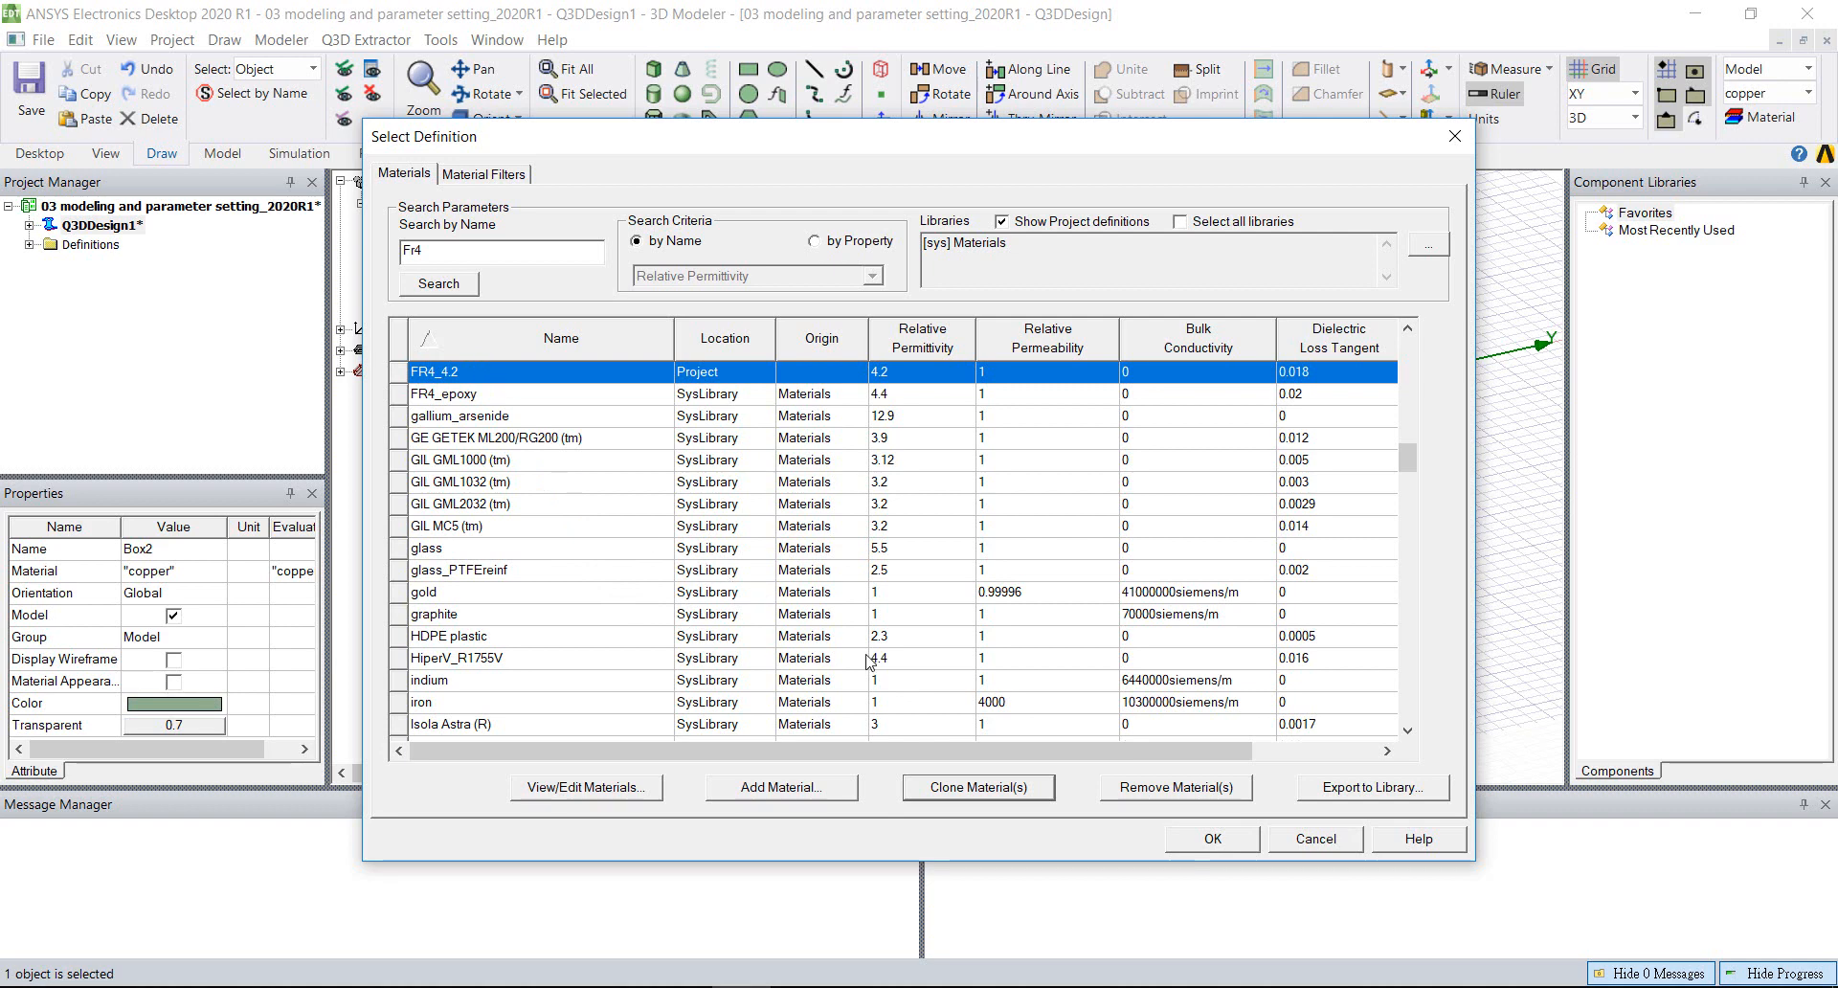
{"action": "left_click", "coordinate": [1238, 846]}
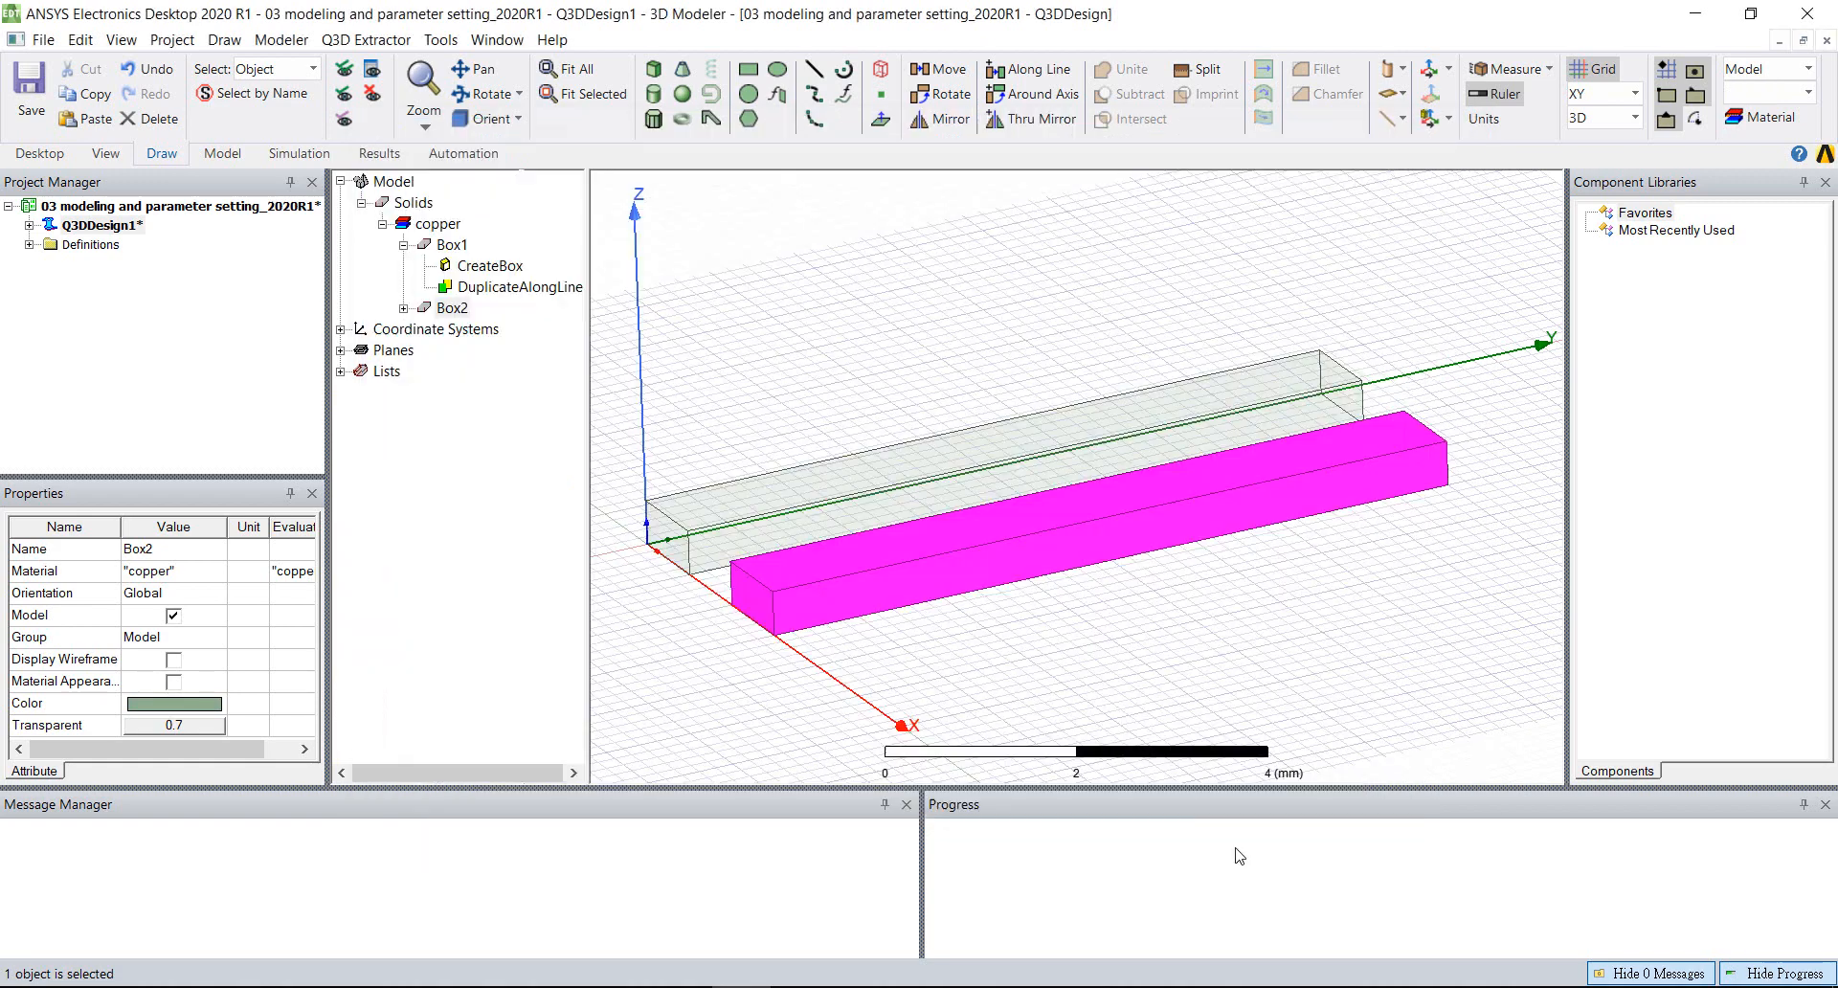
{"action": "left_click", "coordinate": [1113, 659]}
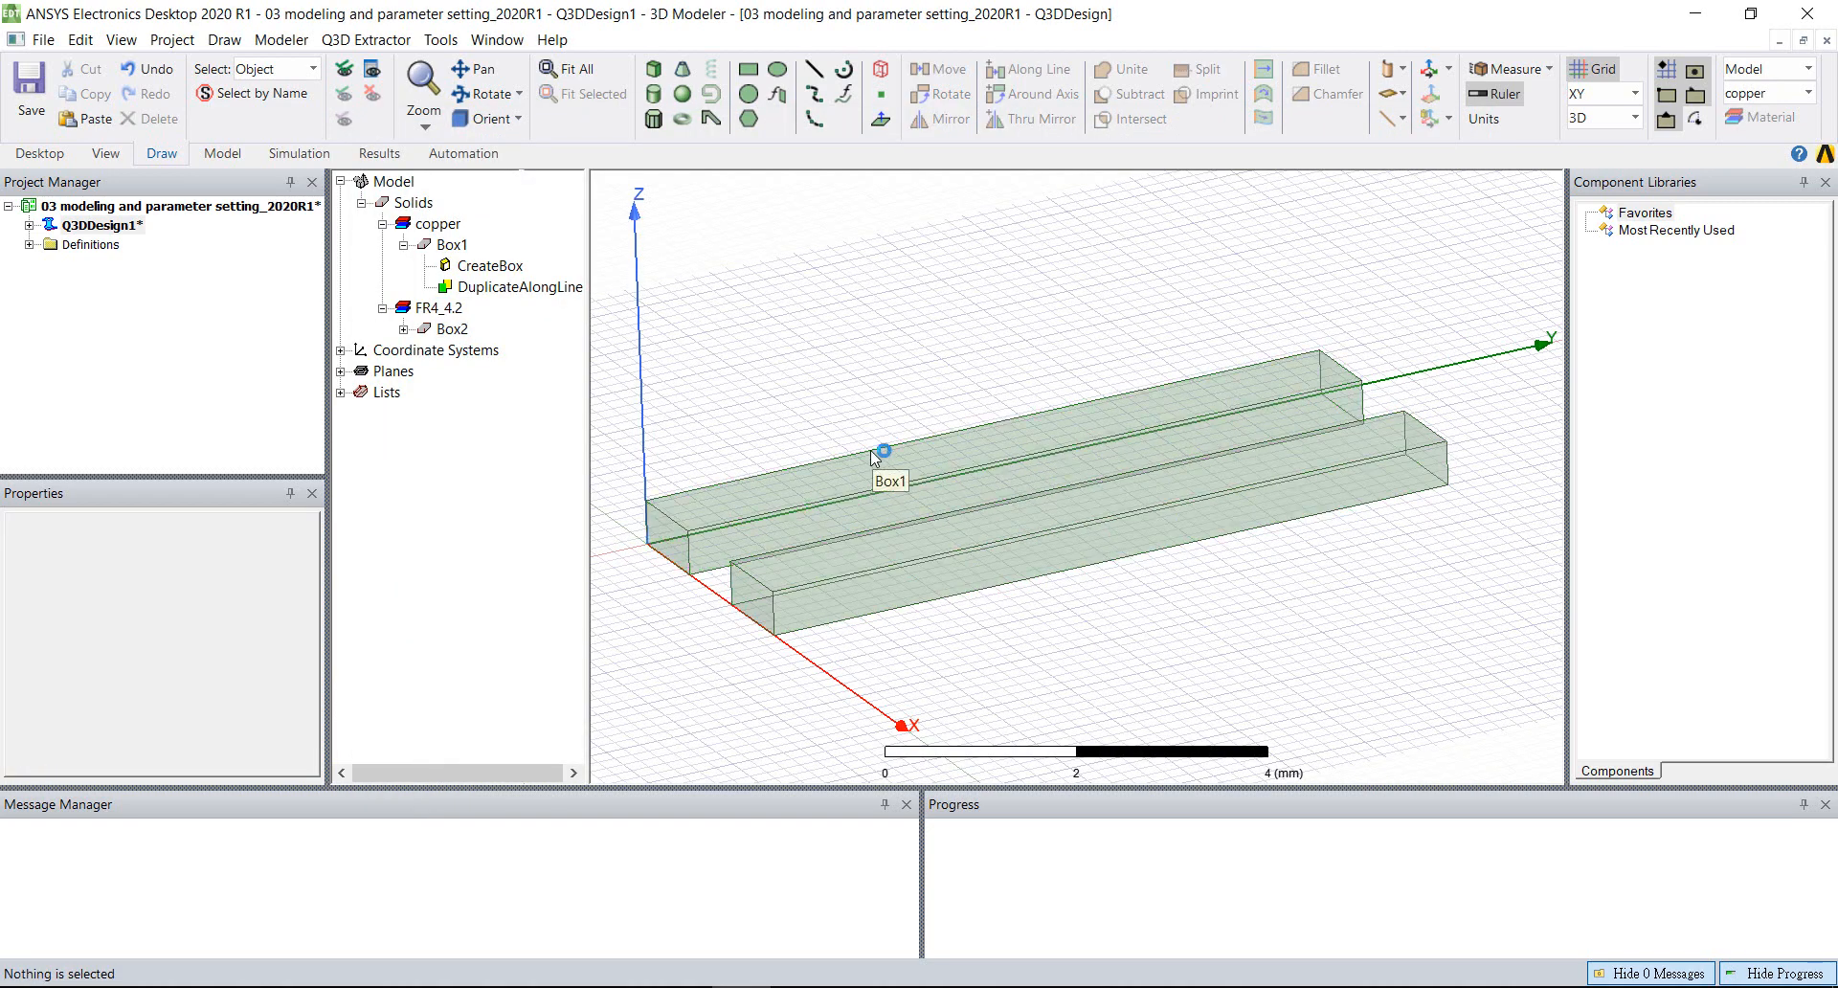
- Change the color of Box1 and Box2 together to bright green, and undo the color change
{"action": "scroll", "coordinate": [896, 460], "scroll_direction": "down", "scroll_amount": 2}
{"action": "left_click", "coordinate": [855, 488]}
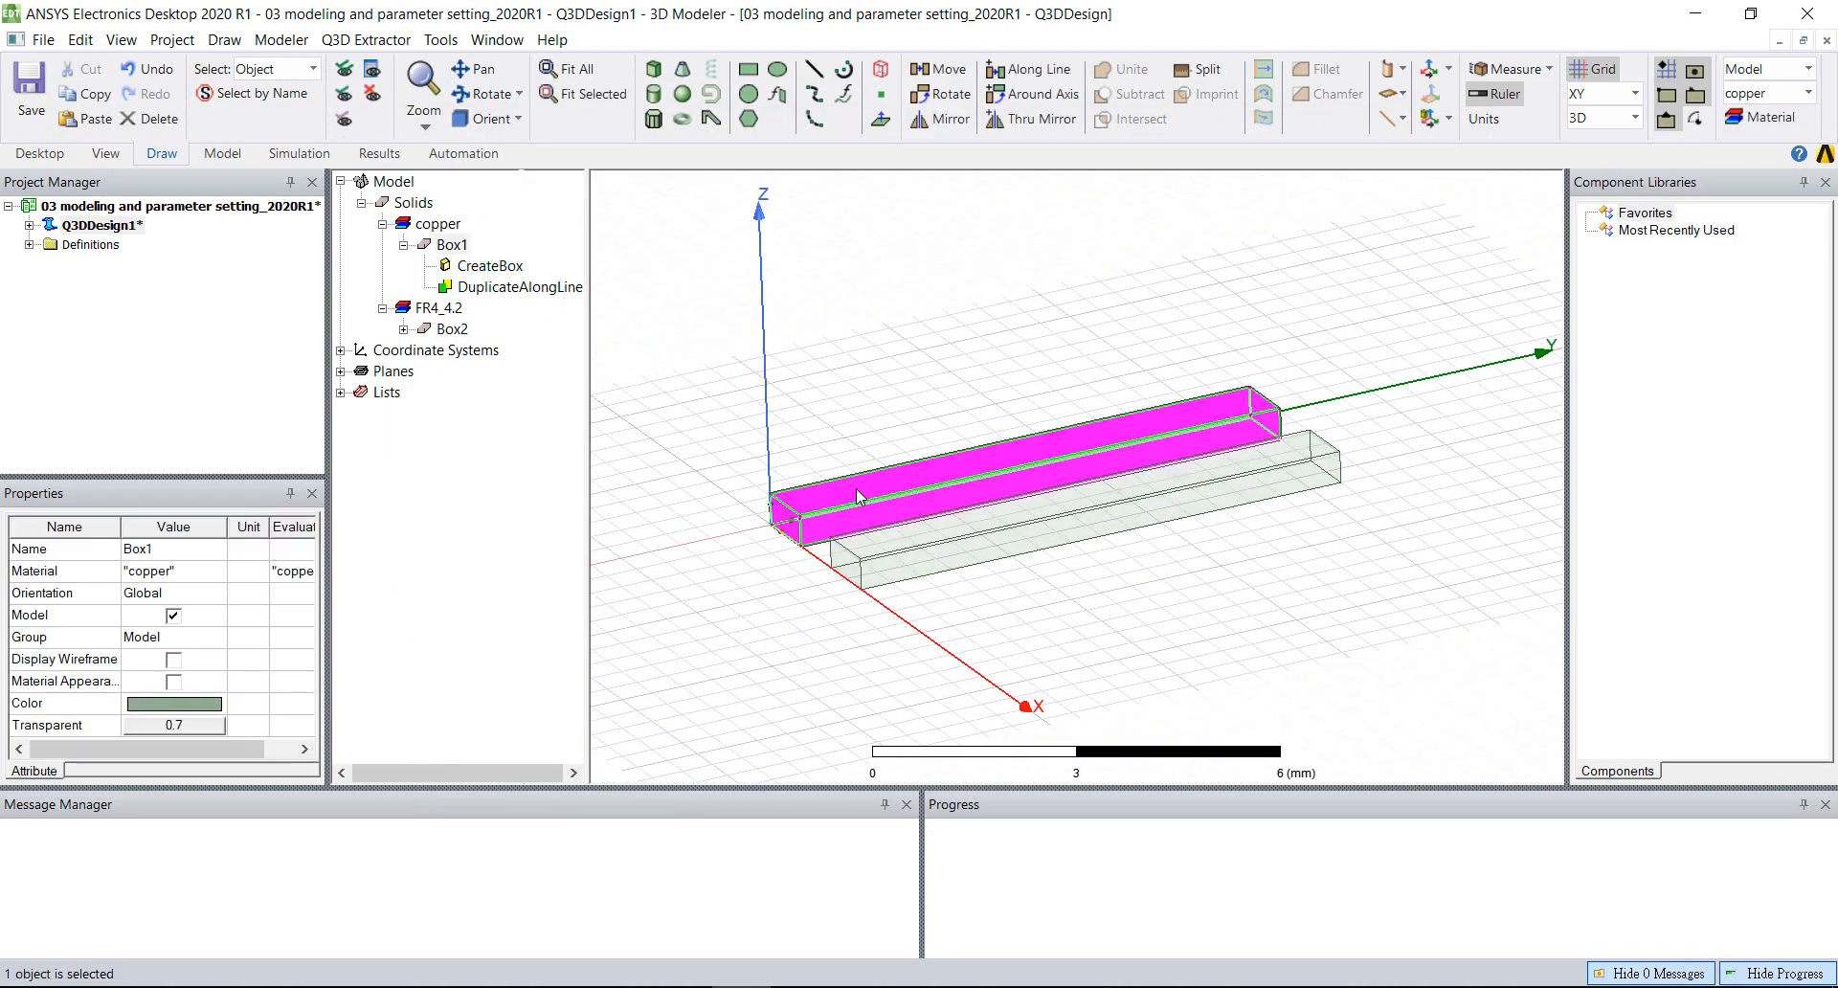
{"action": "left_click", "coordinate": [896, 566], "text": "ctrl"}
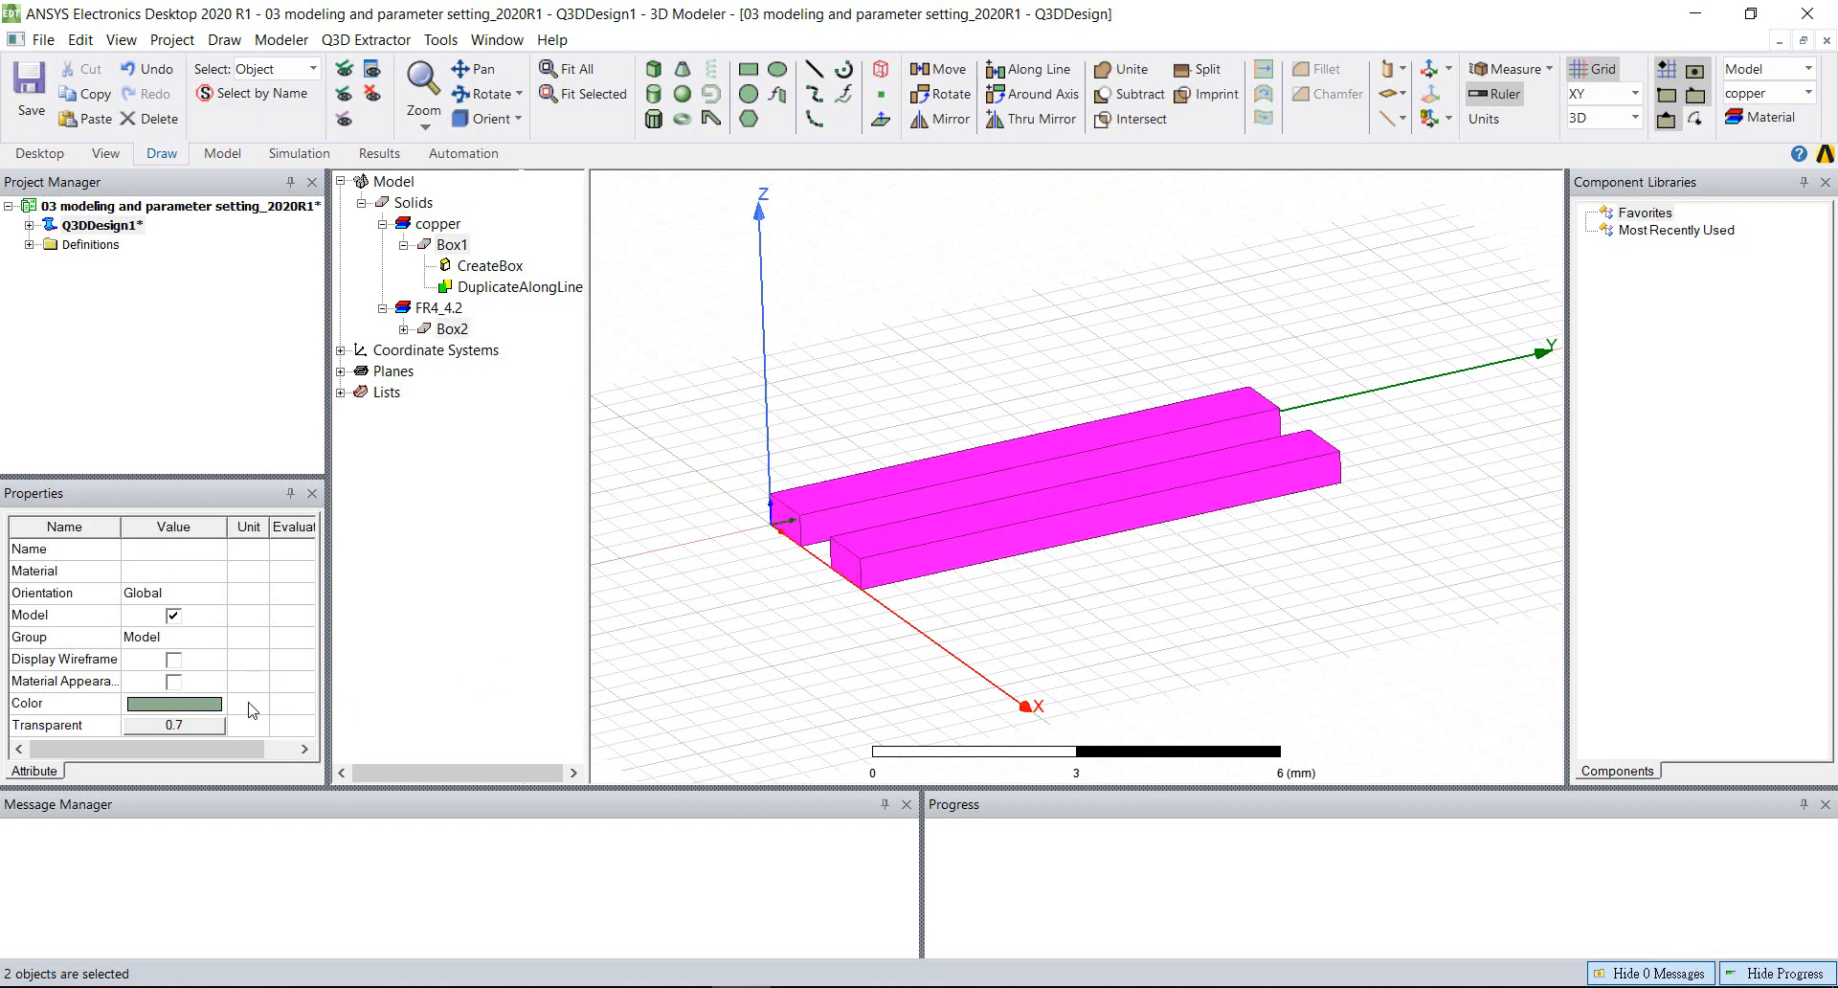
{"action": "left_click", "coordinate": [215, 706]}
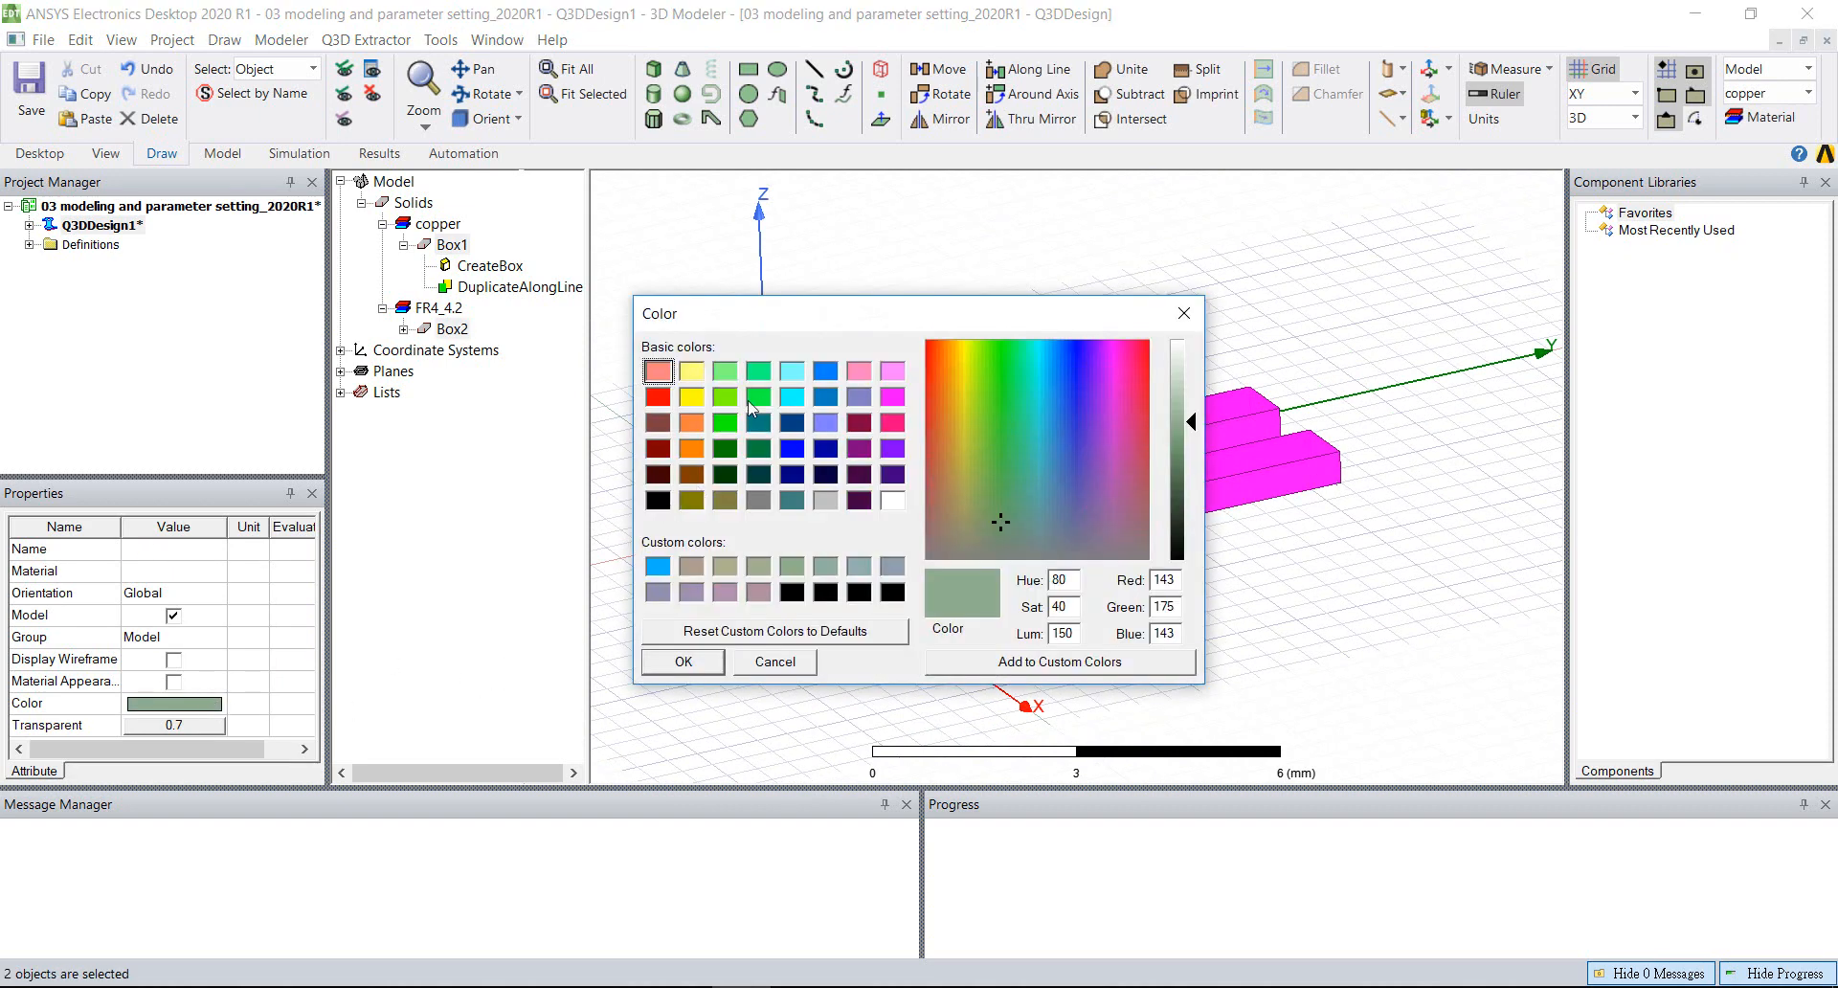
{"action": "left_click", "coordinate": [696, 425]}
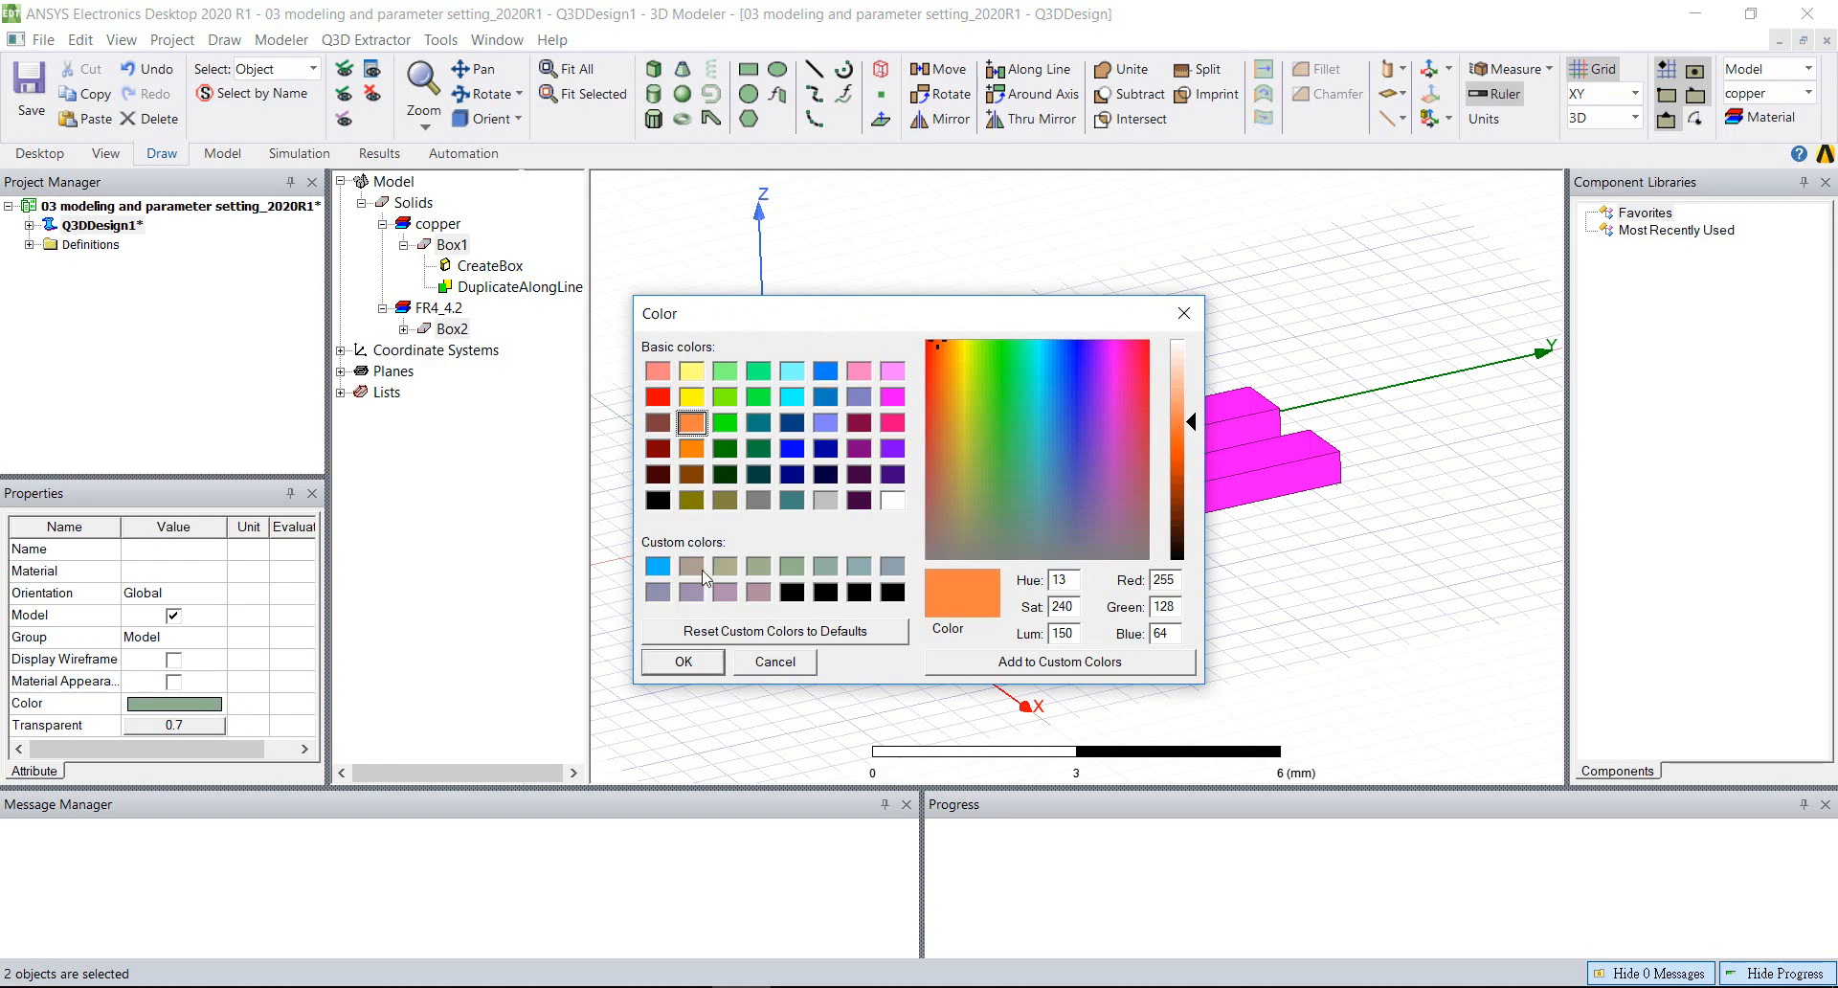
{"action": "left_click", "coordinate": [733, 431]}
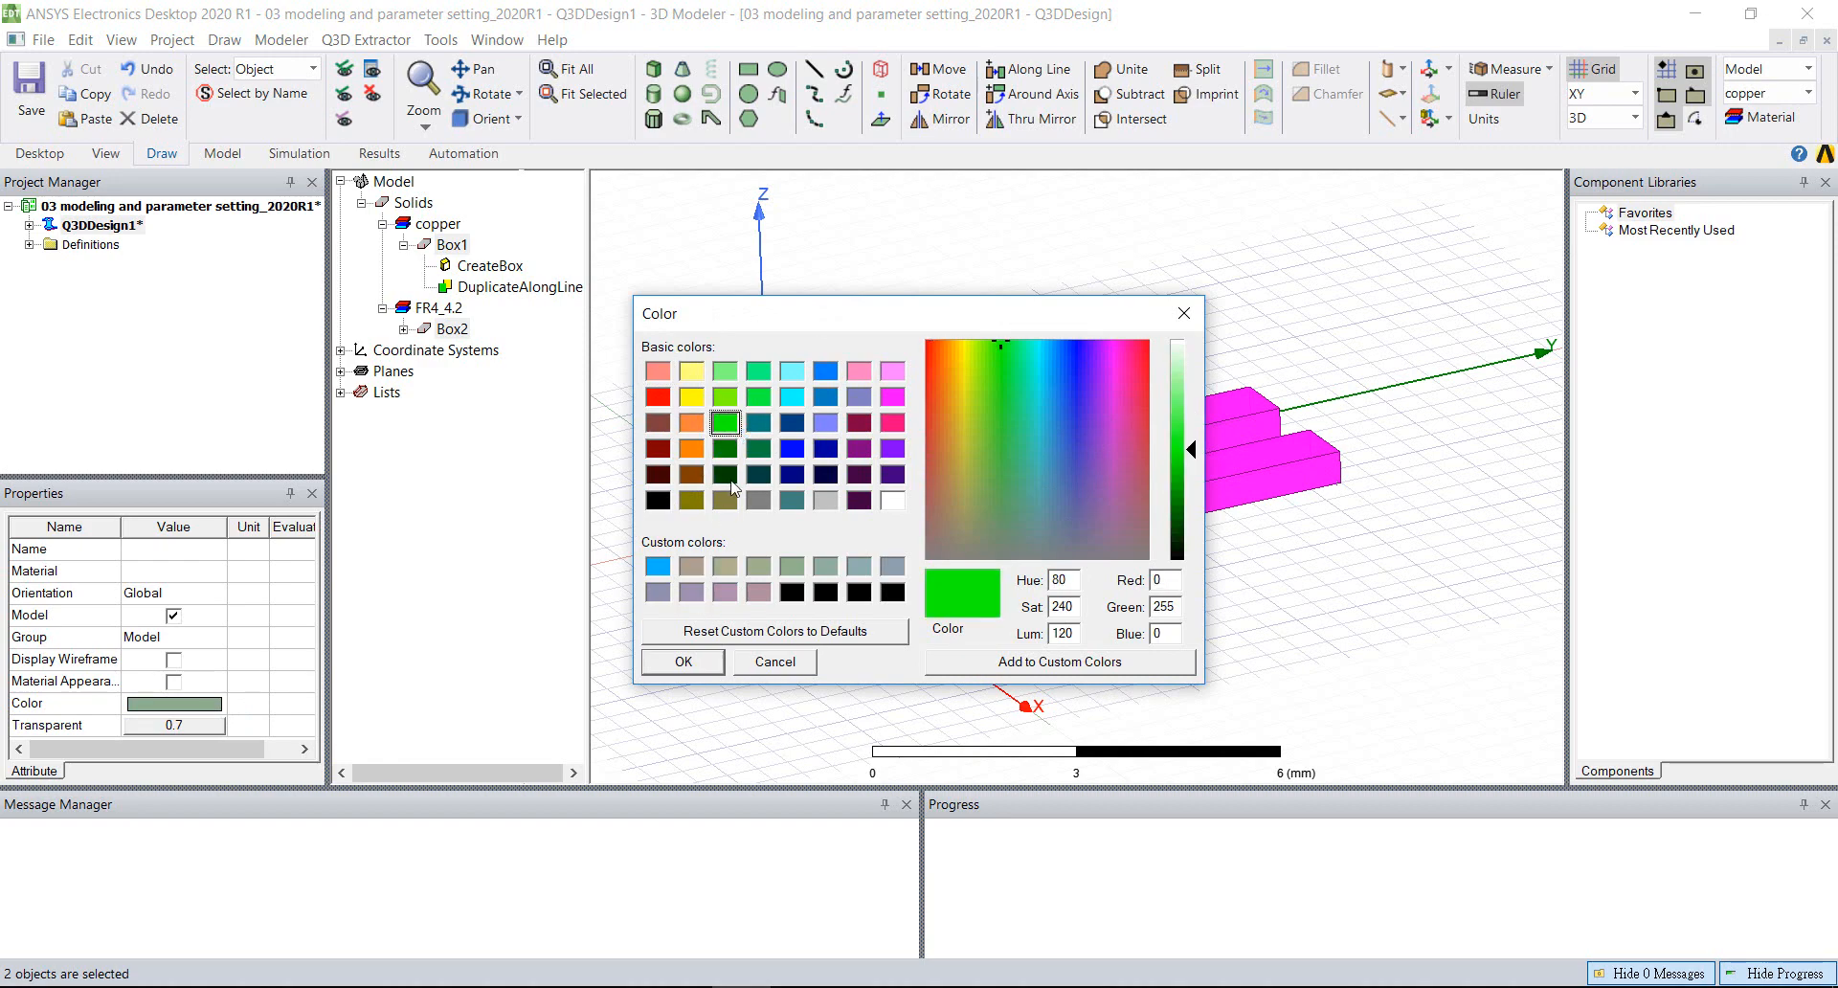
{"action": "left_click", "coordinate": [798, 403]}
{"action": "left_click", "coordinate": [731, 426]}
{"action": "left_click", "coordinate": [684, 661]}
{"action": "left_click", "coordinate": [796, 627]}
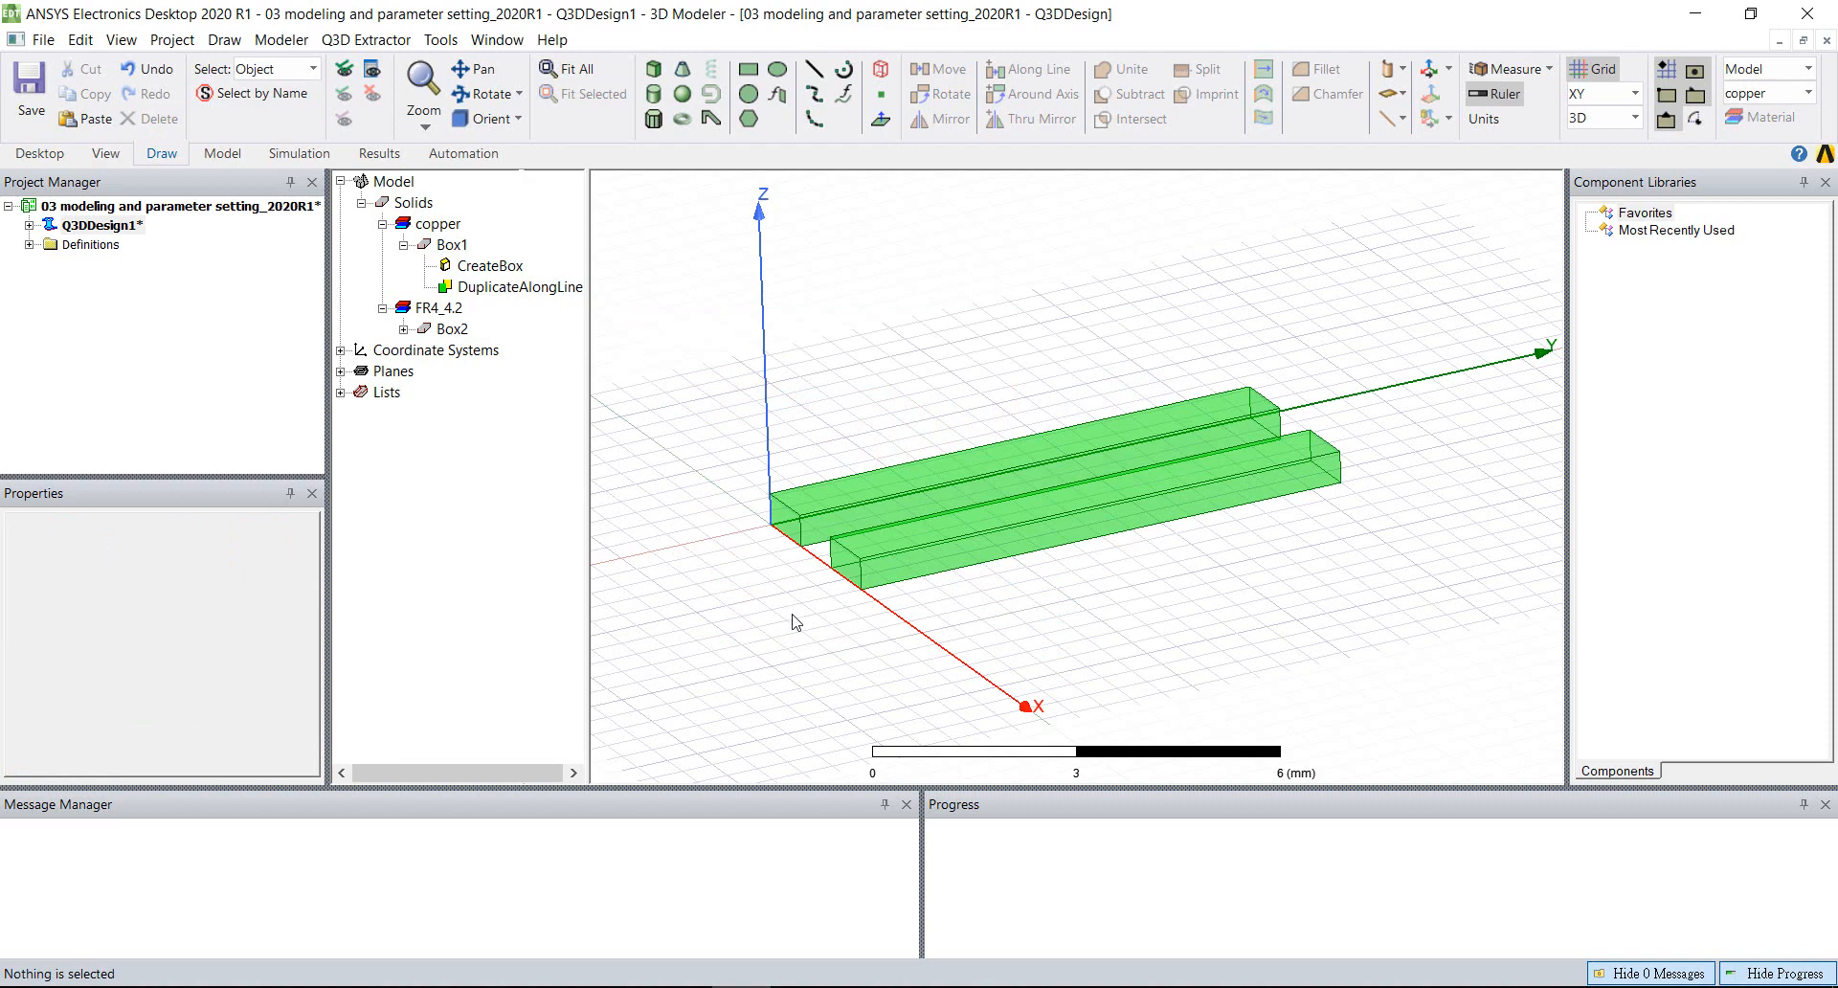
{"action": "key", "text": "ctrl+z"}
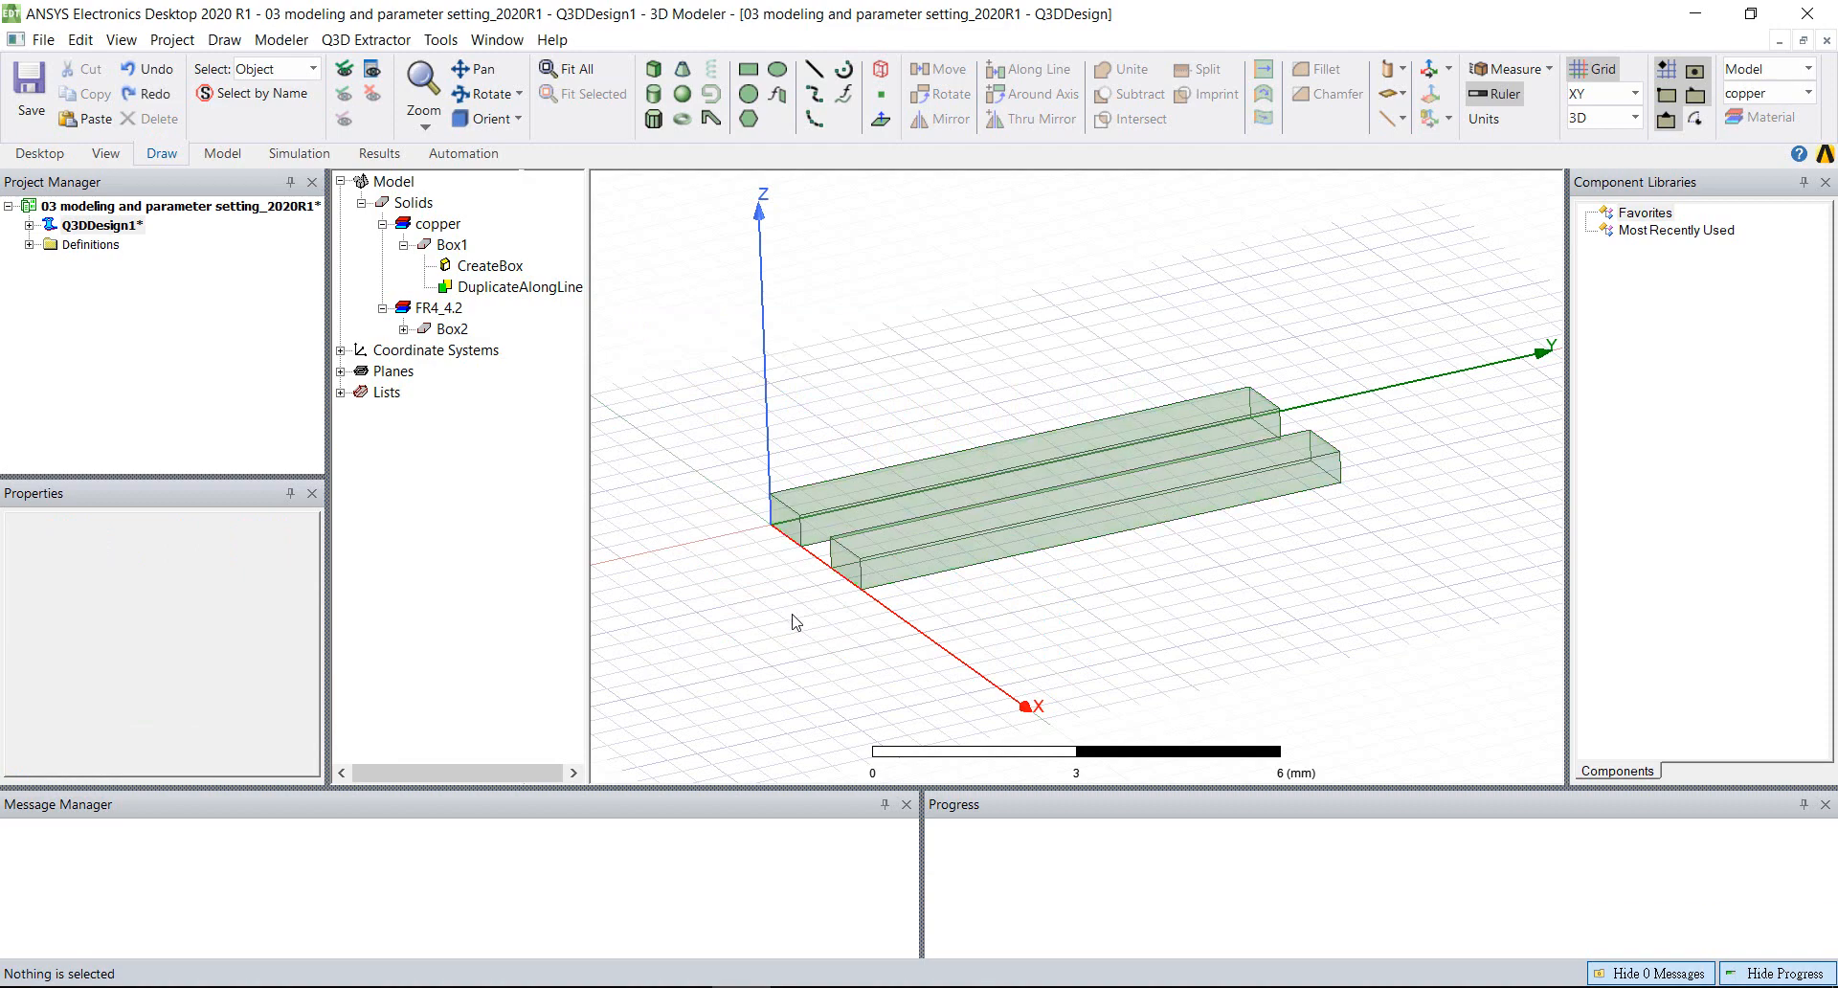
{"action": "left_click_drag", "start_coordinate": [829, 614], "coordinate": [829, 620], "text": "alt"}
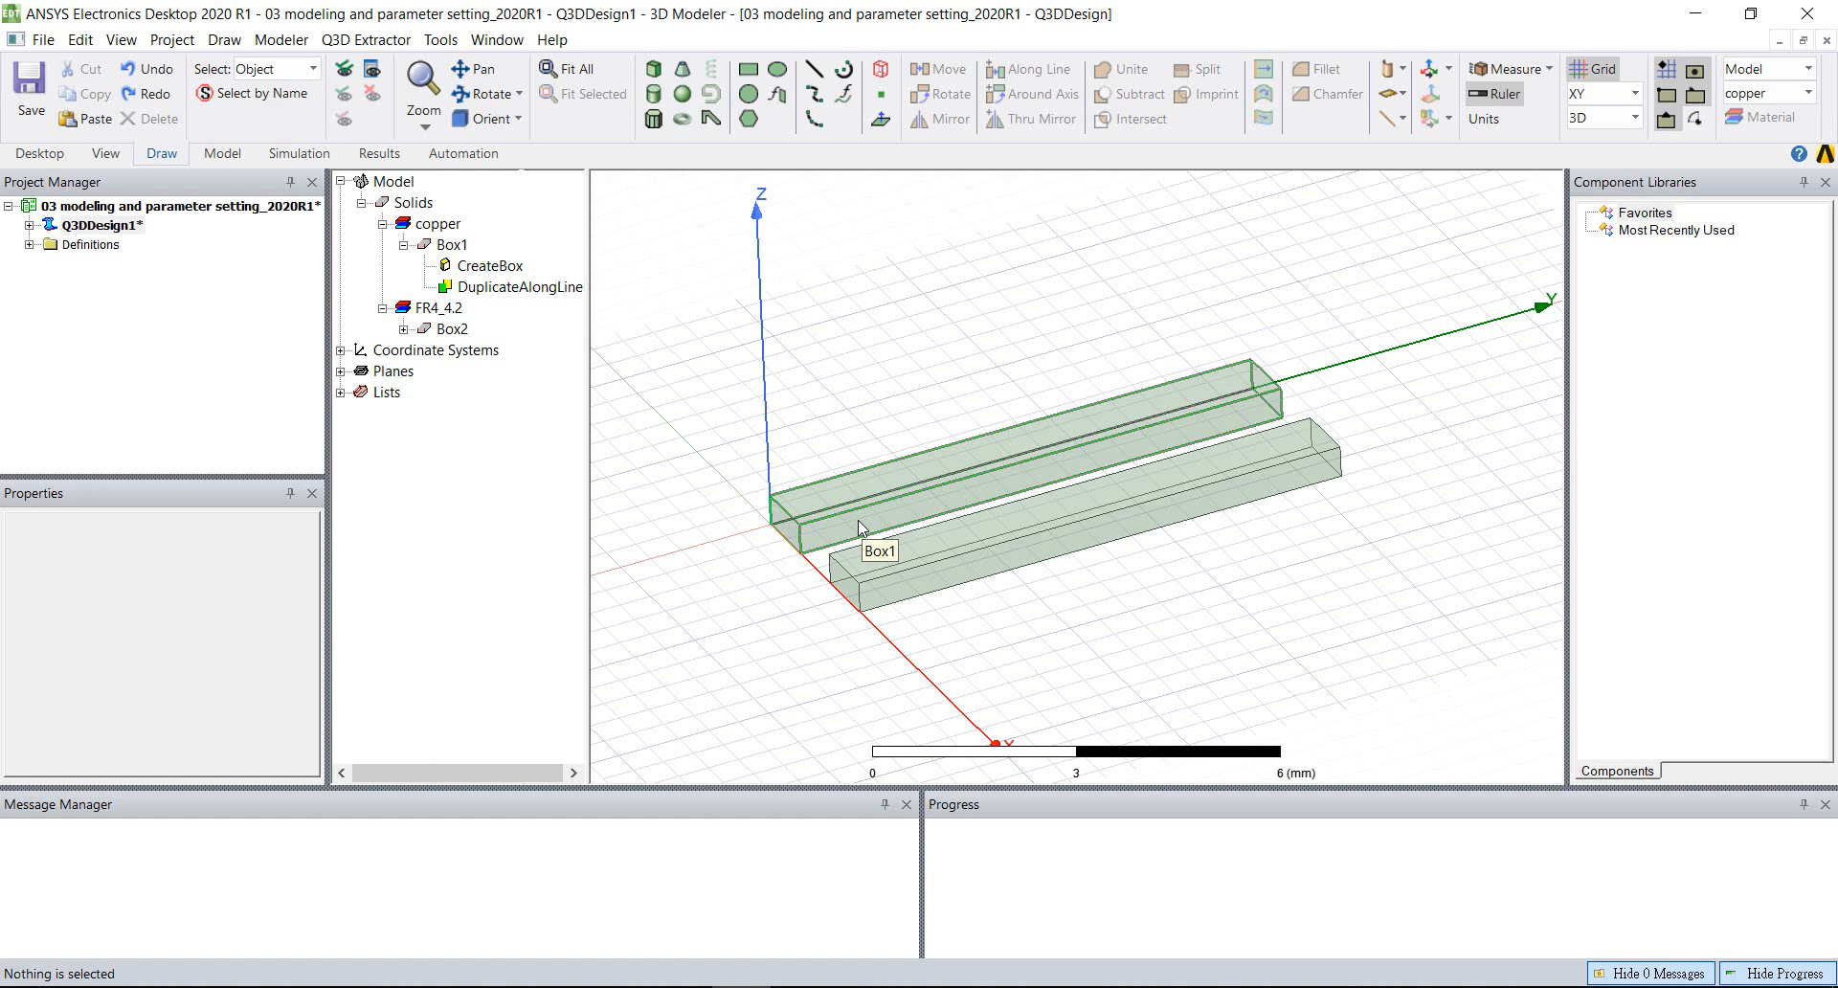
- Make the properties area taller, and view Box1's attributes and the parameters of its duplication along a line
{"action": "left_click", "coordinate": [450, 247]}
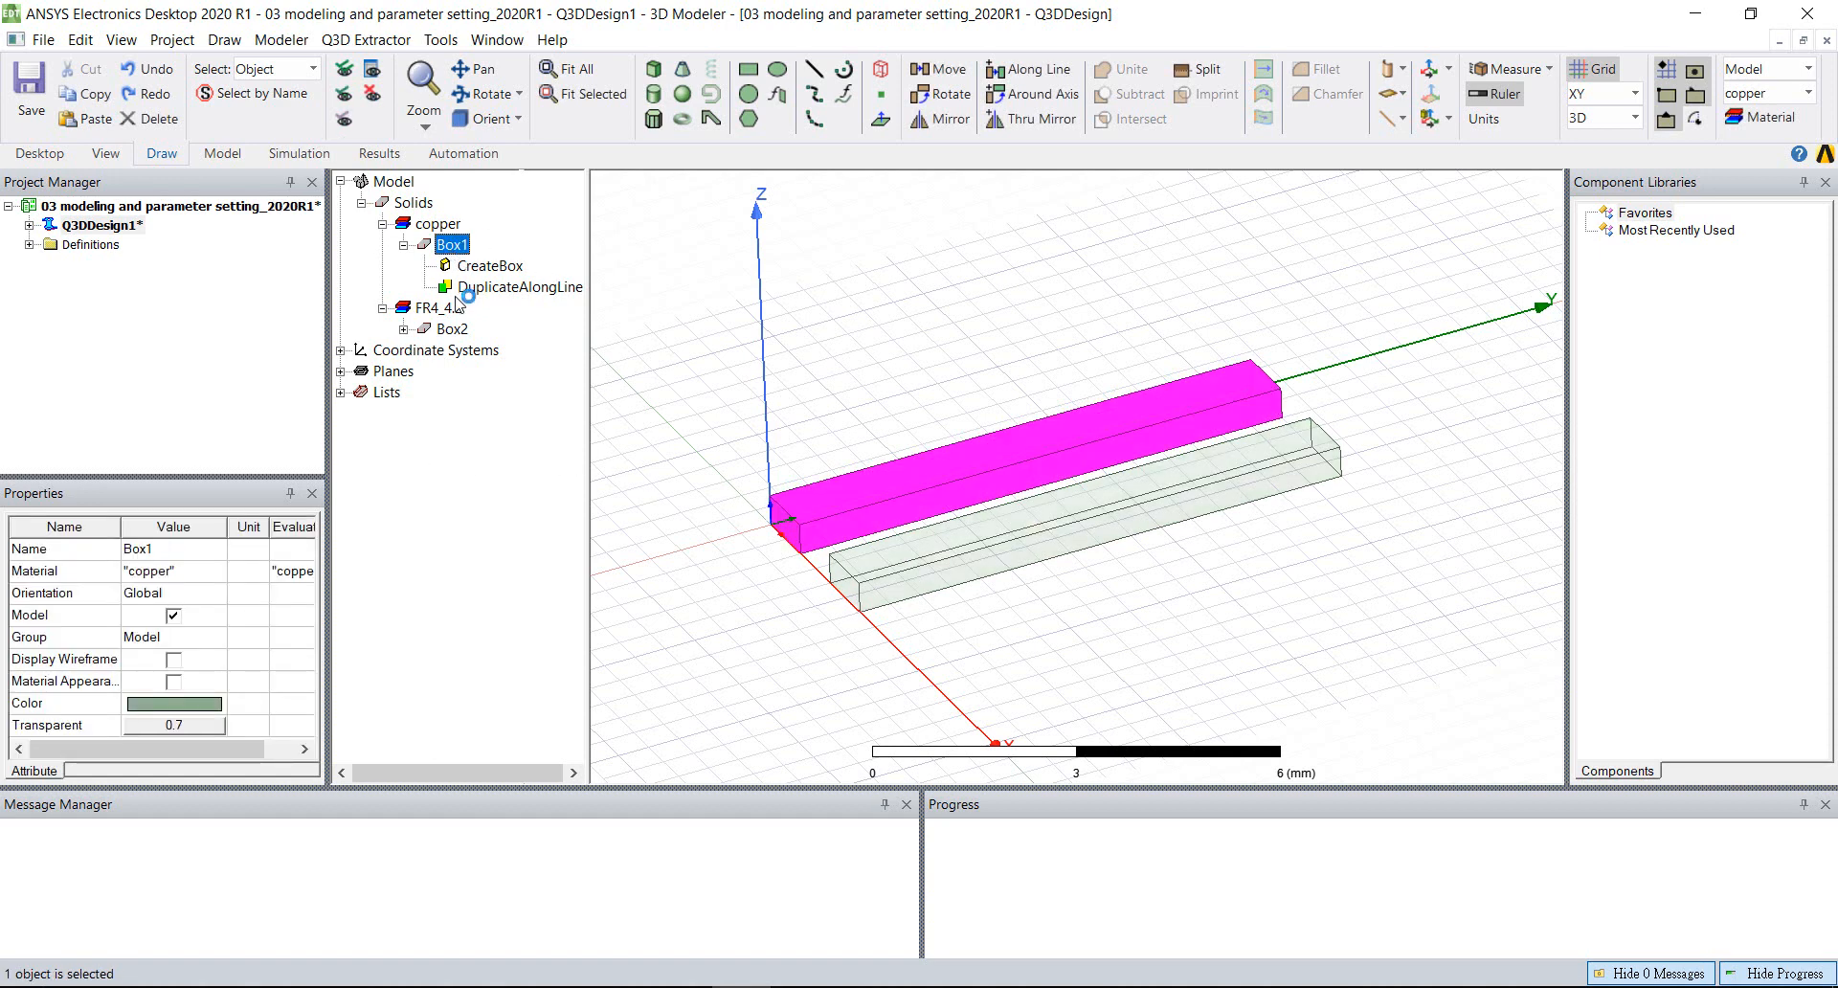
{"action": "left_click_drag", "start_coordinate": [228, 476], "coordinate": [226, 417]}
{"action": "left_click", "coordinate": [539, 287]}
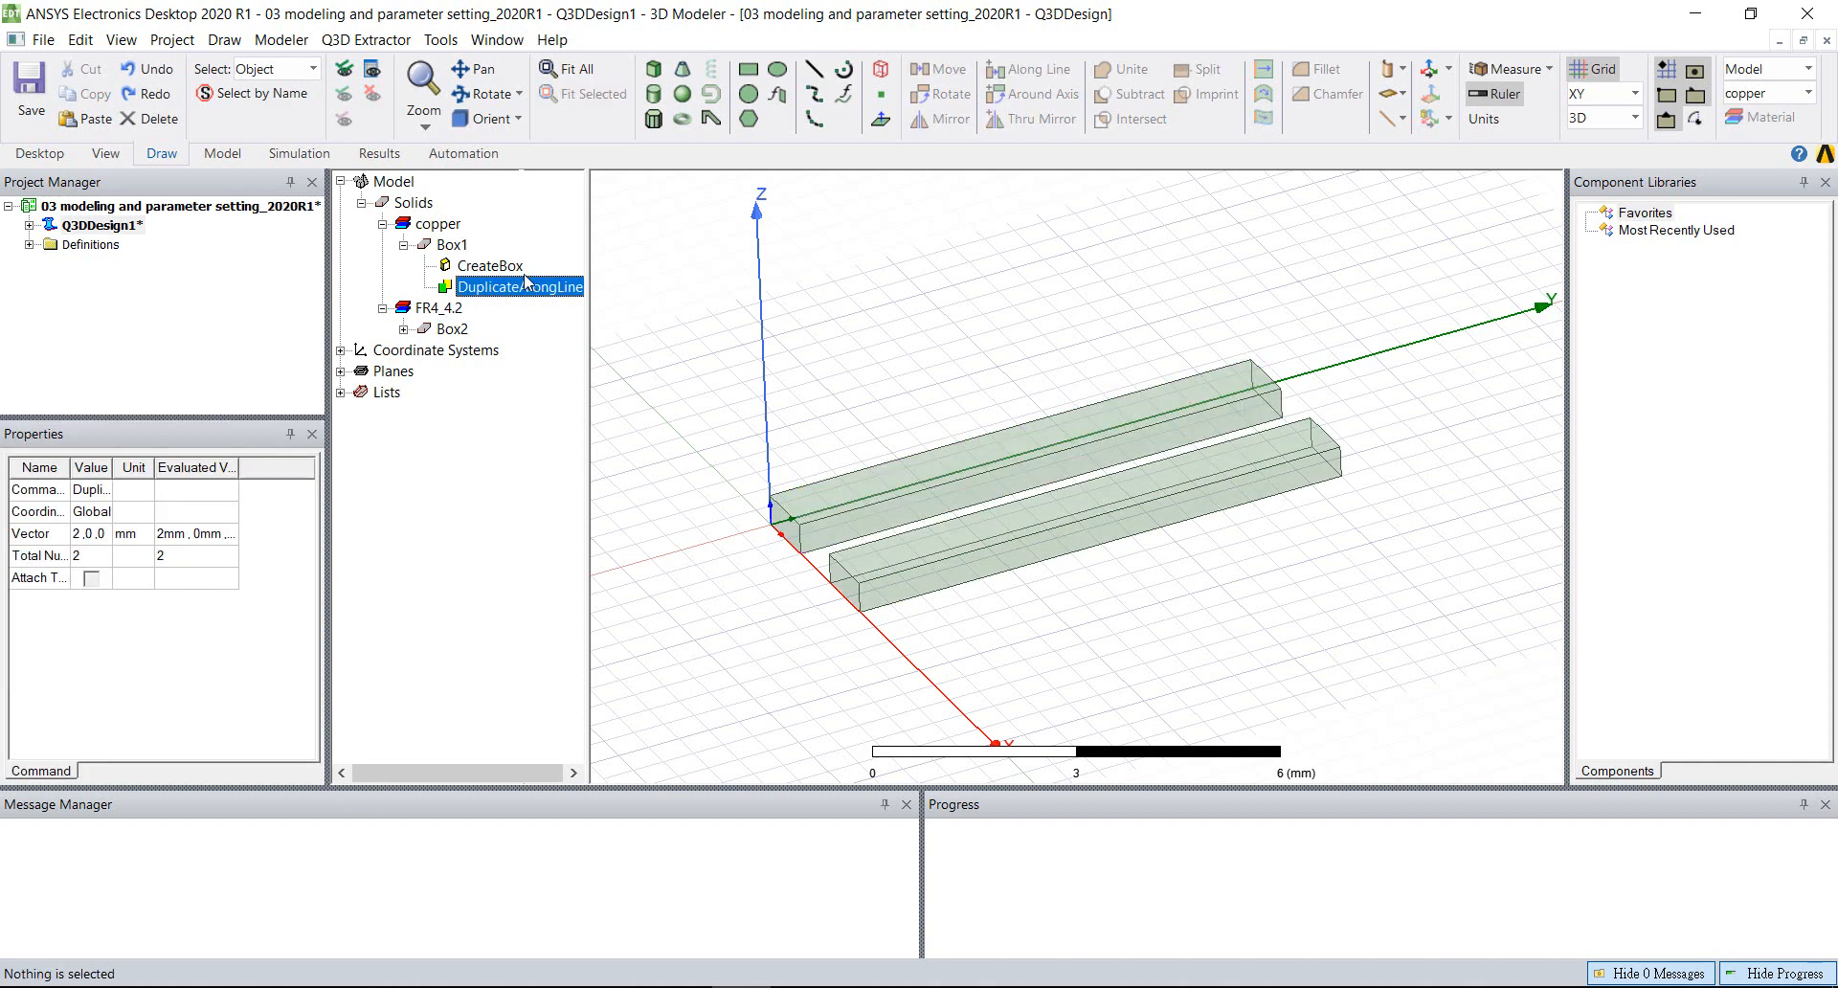
{"action": "left_click", "coordinate": [465, 247]}
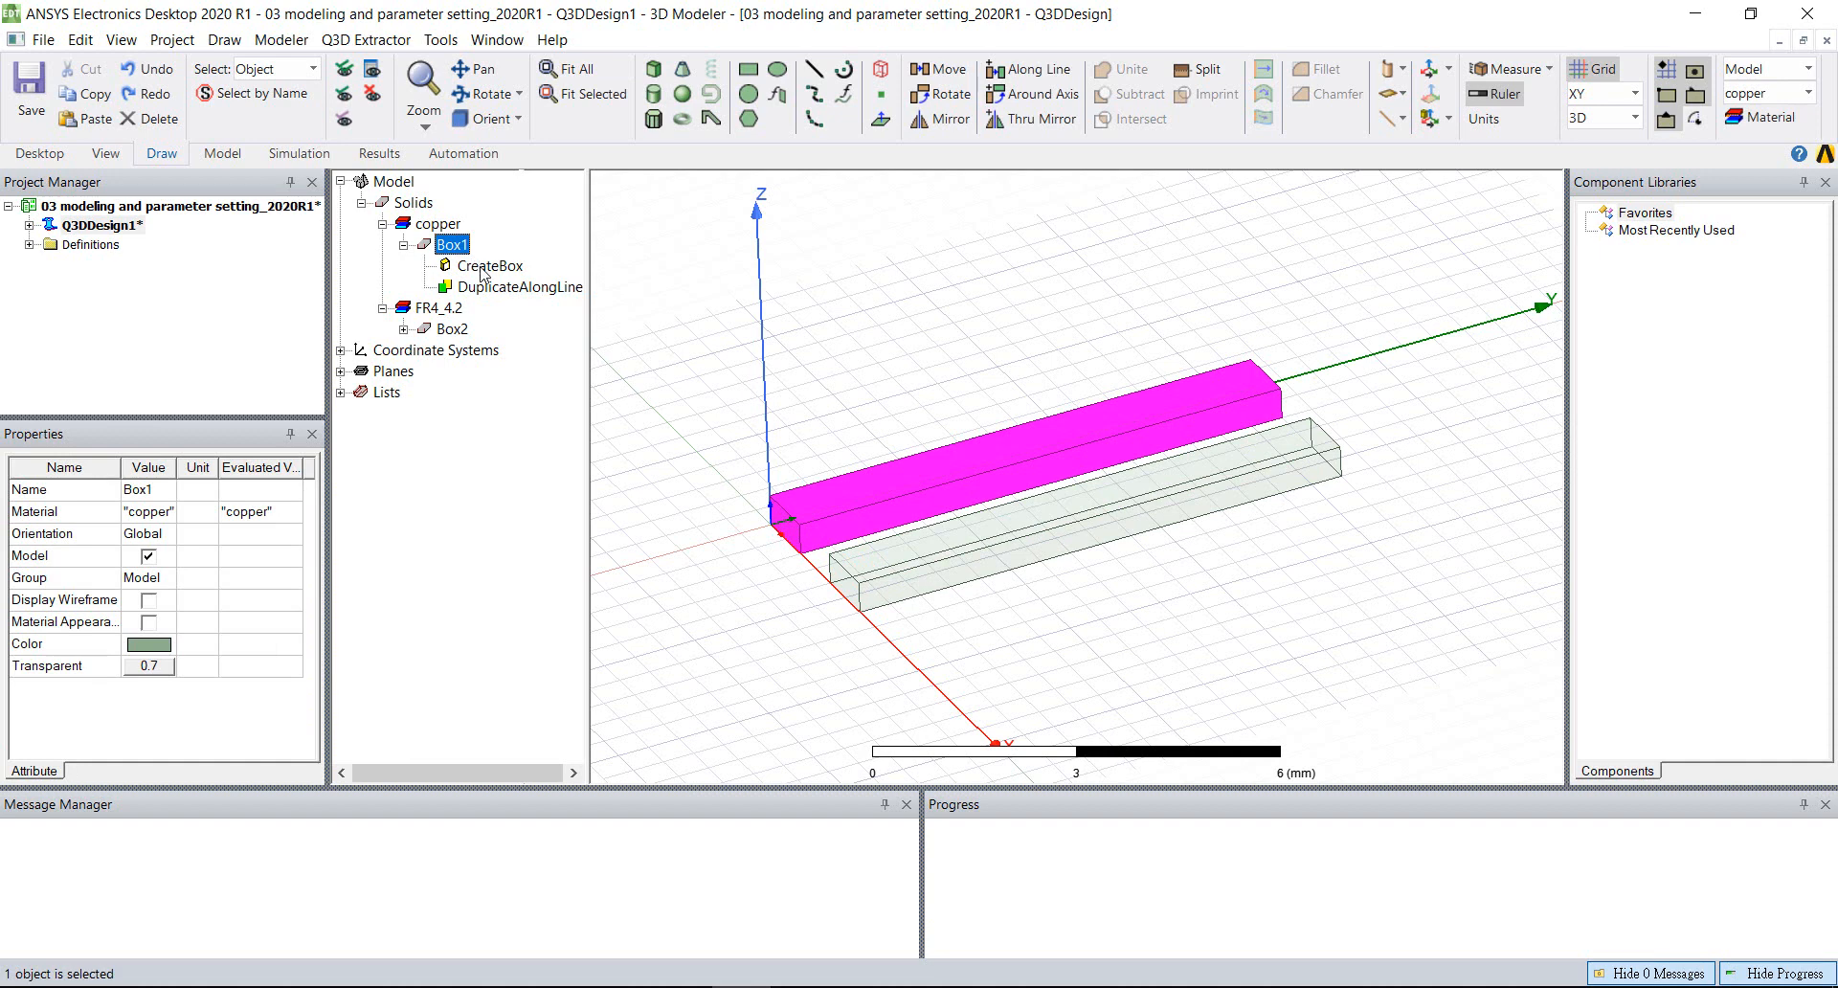
- Parameterize Box1's XSize with a new local length variable x_w of 1 mm
{"action": "left_click", "coordinate": [482, 272]}
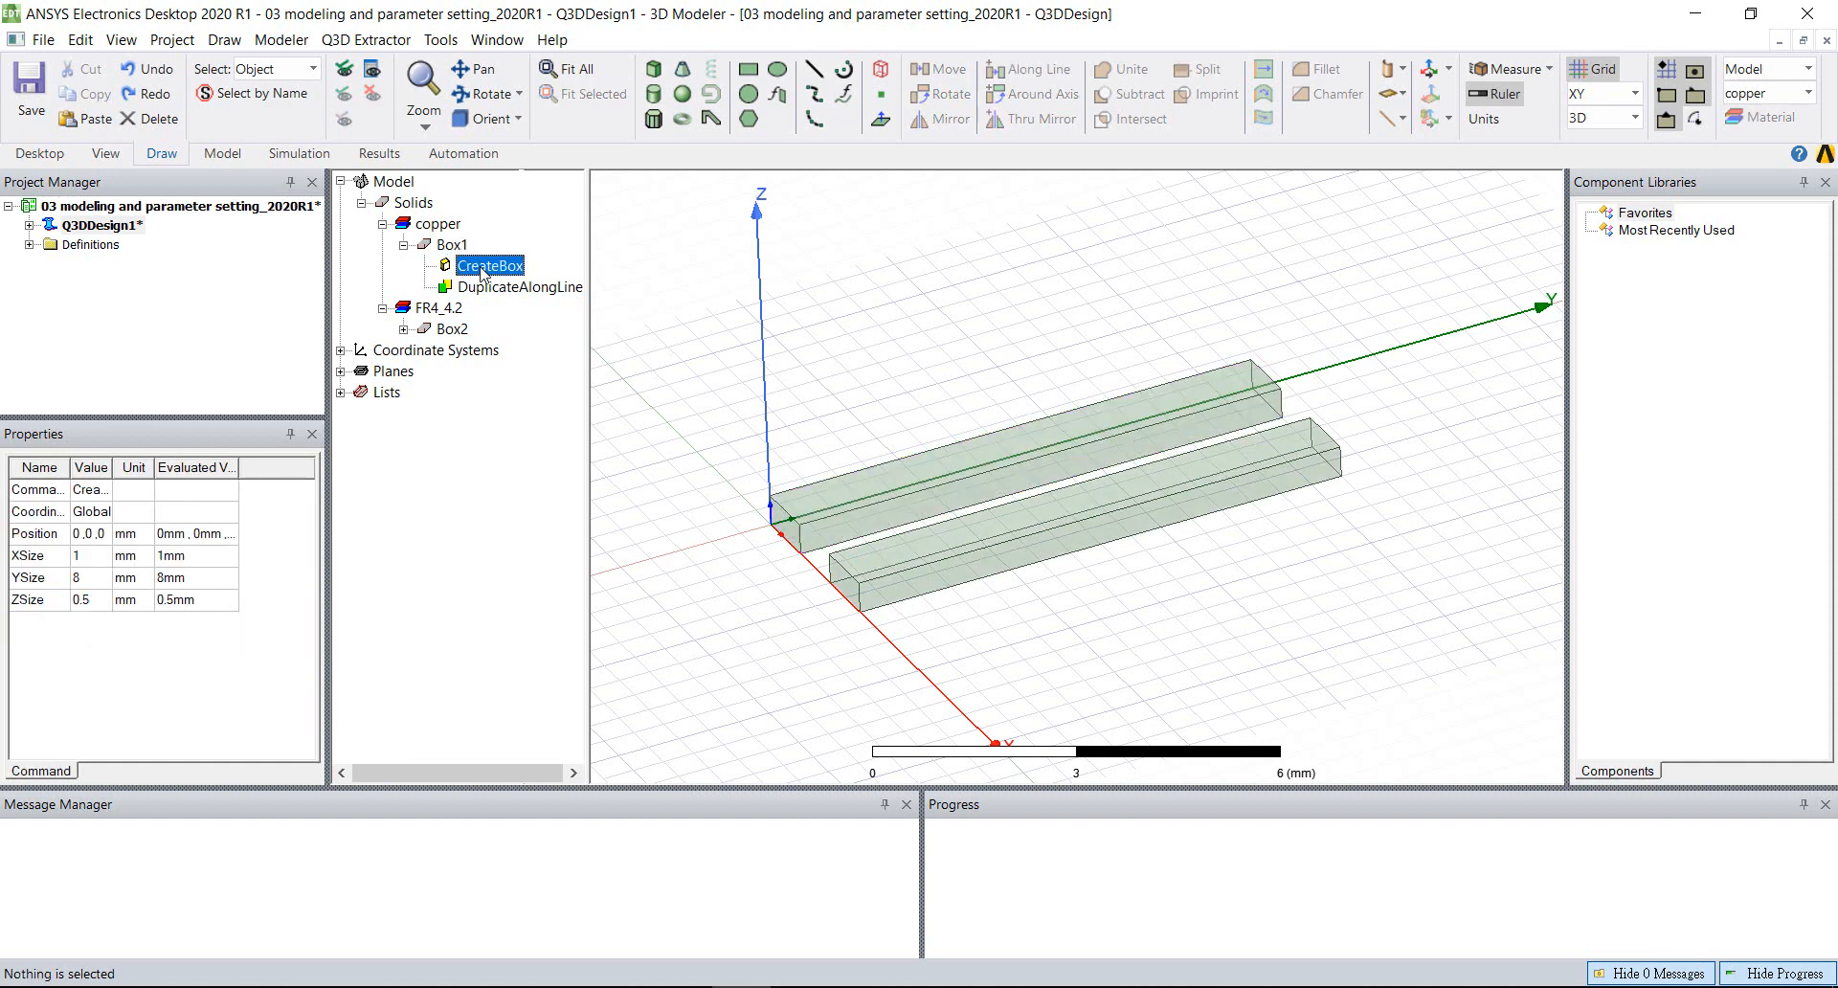
{"action": "left_click", "coordinate": [98, 558]}
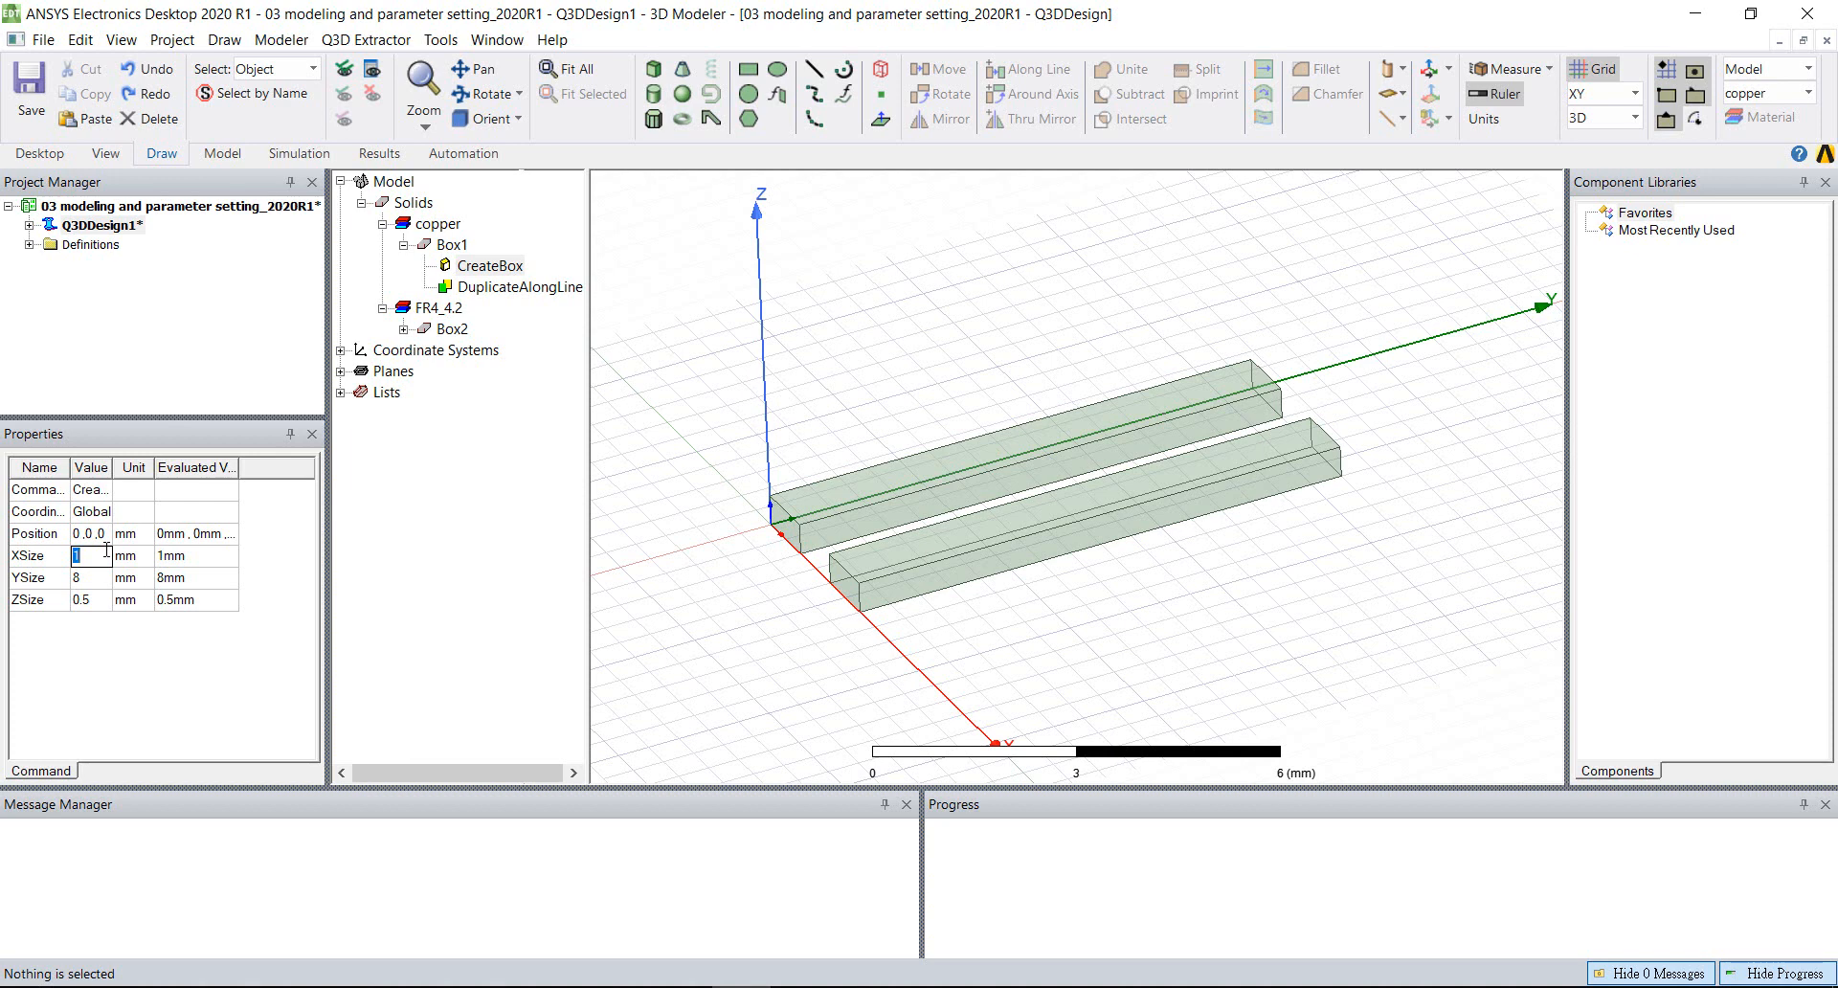
{"action": "type", "text": "x"}
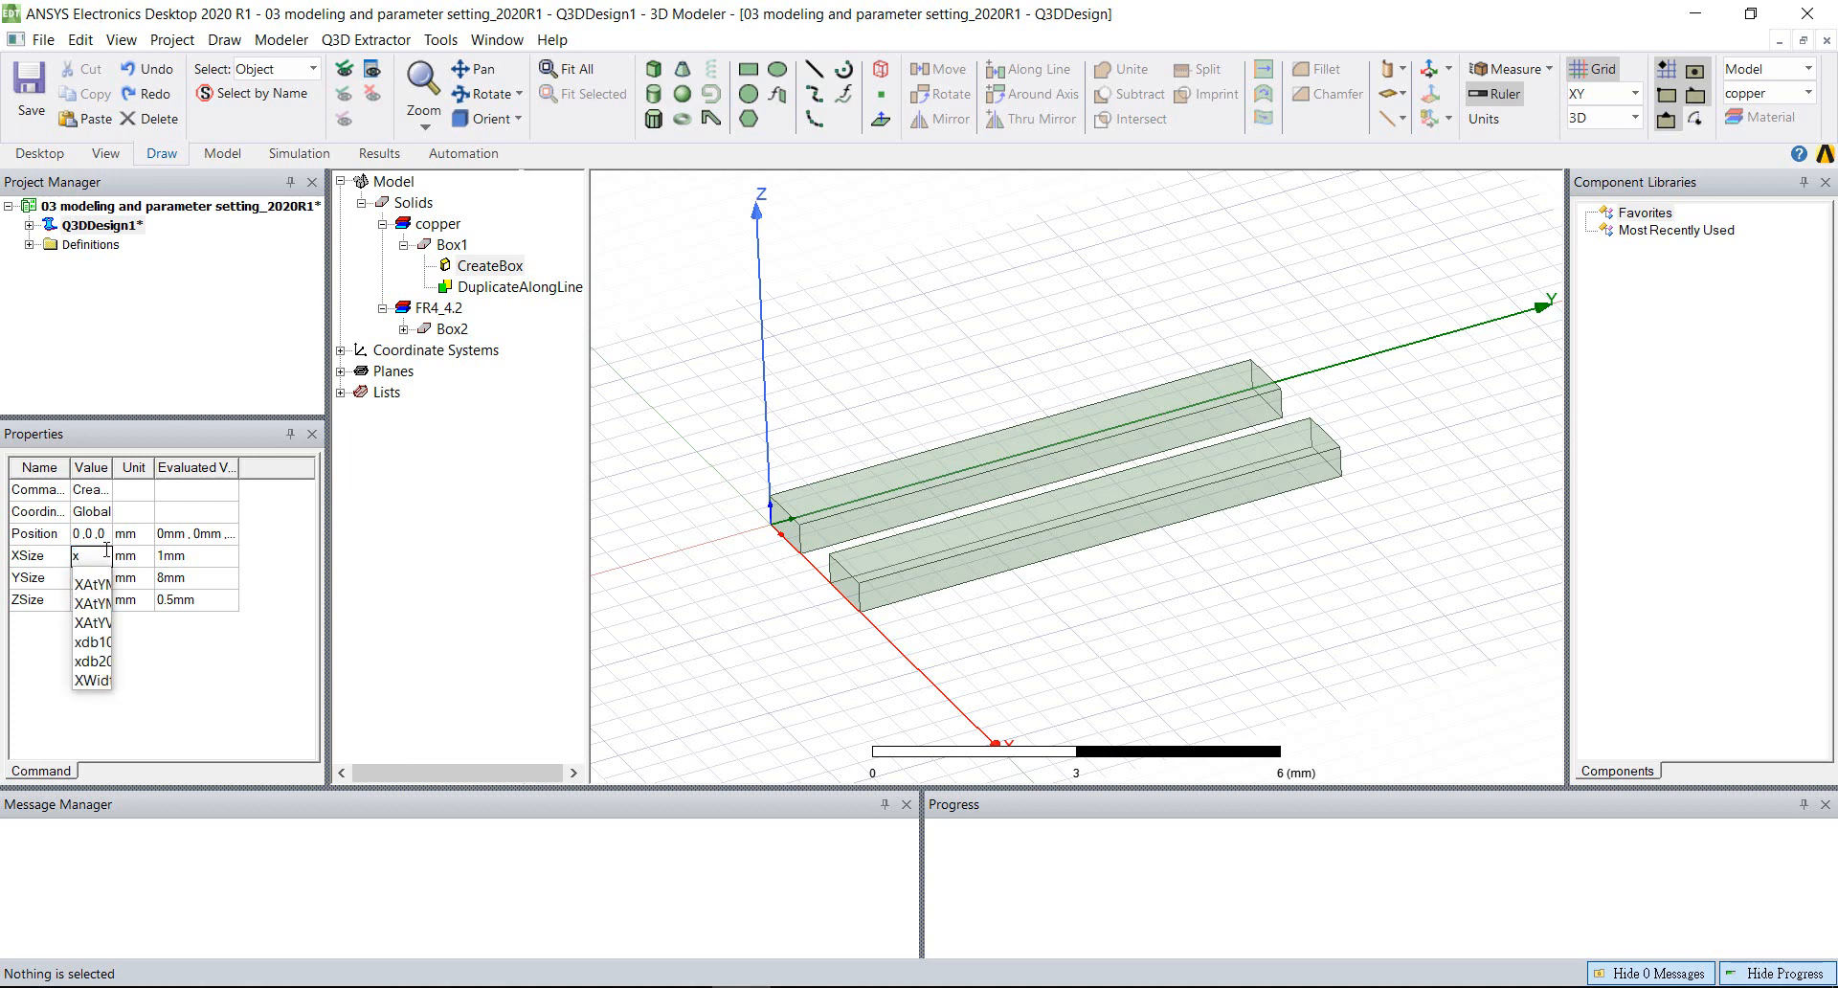
{"action": "type", "text": "_"}
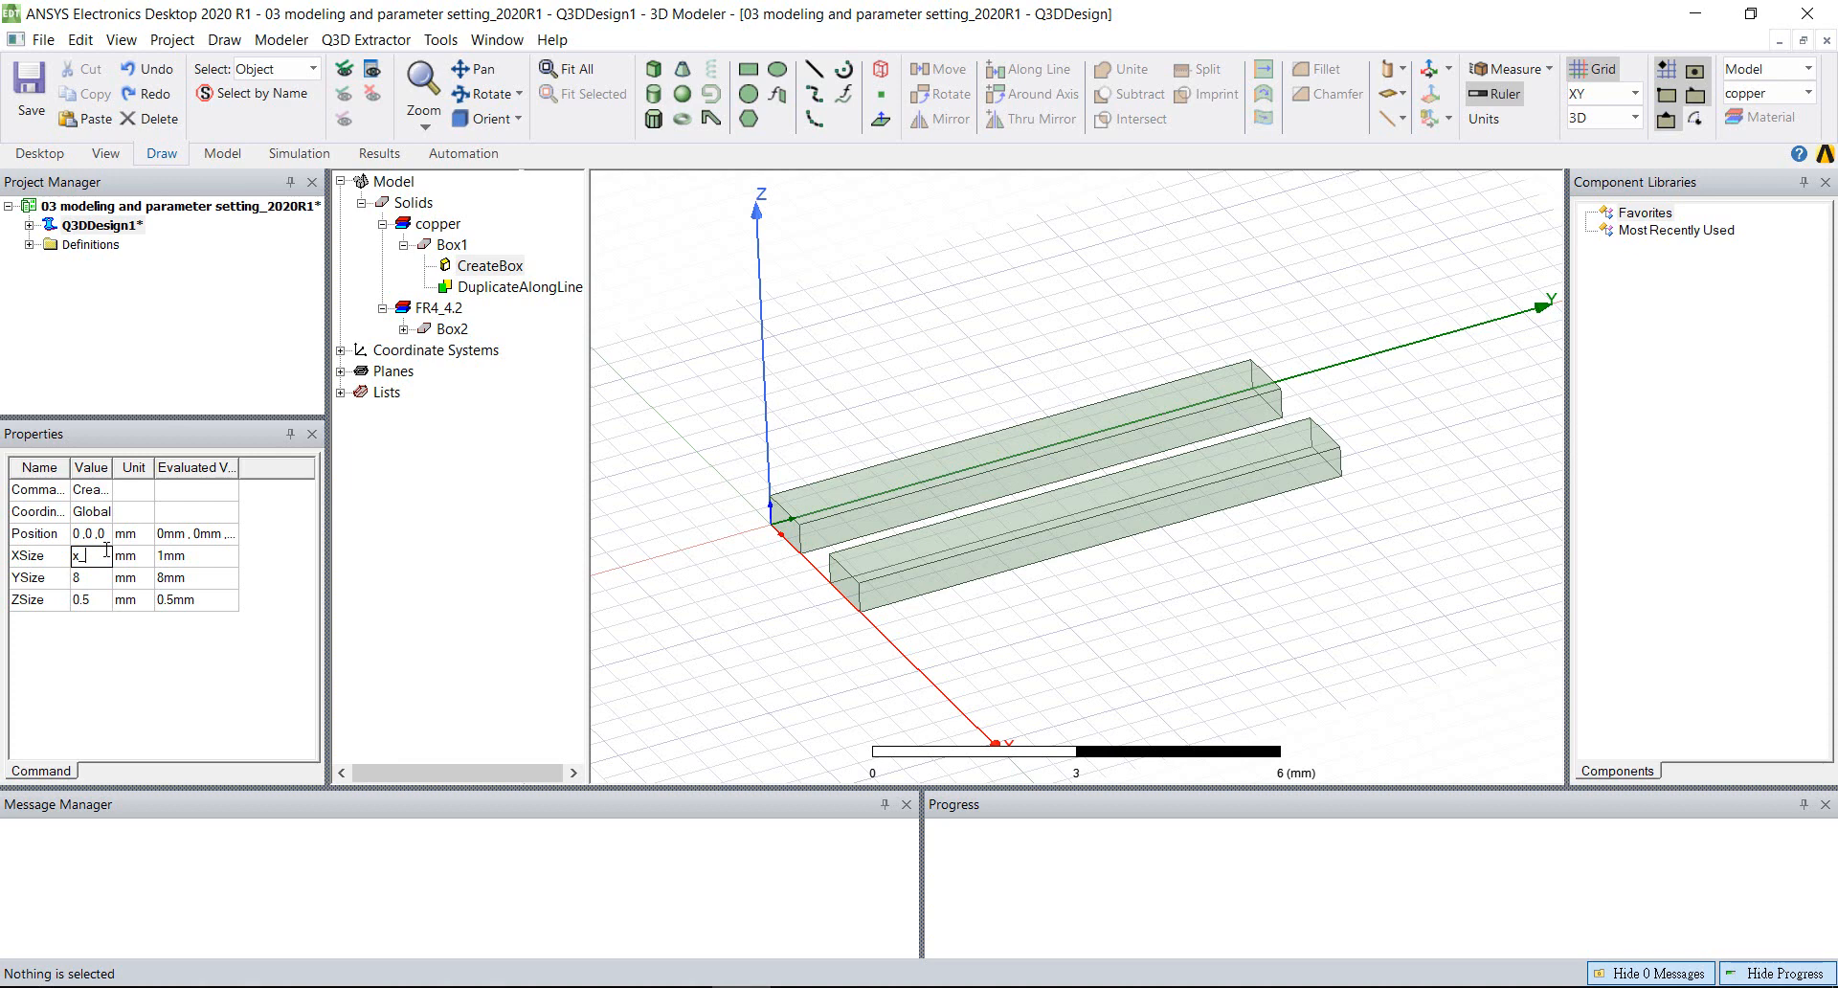
{"action": "type", "text": "w"}
{"action": "key", "text": "Return"}
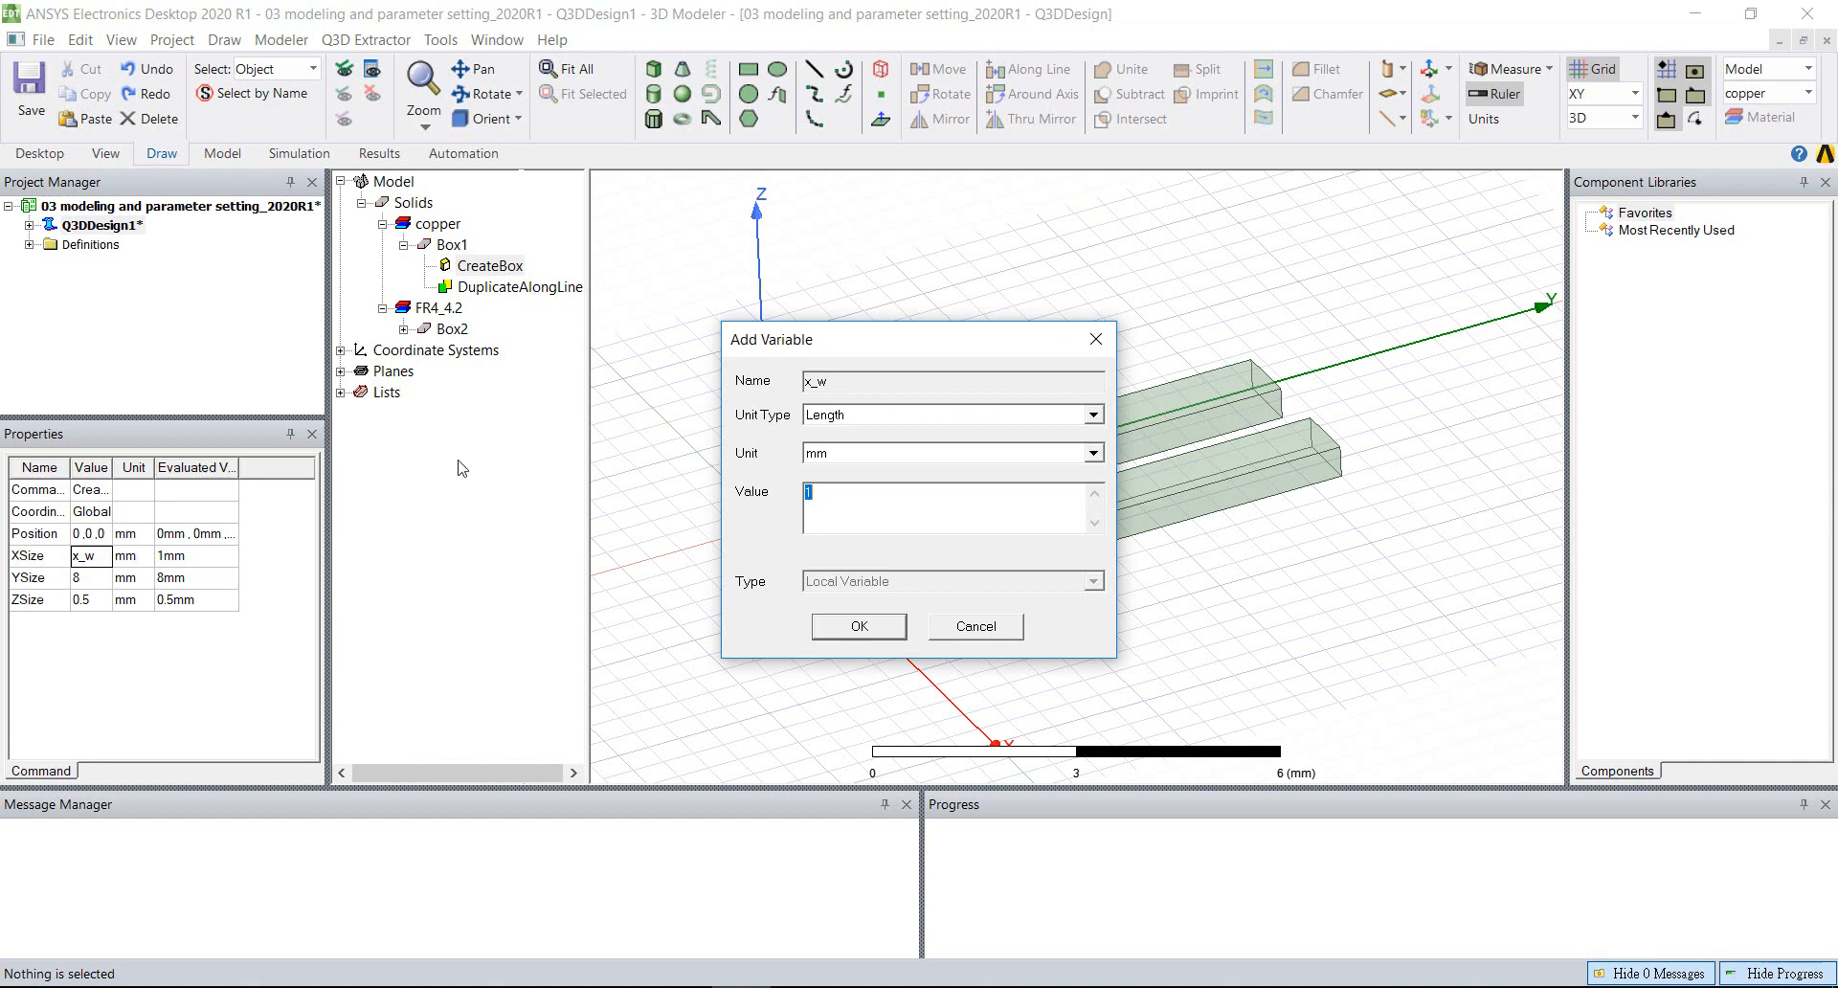
{"action": "left_click_drag", "start_coordinate": [666, 311], "coordinate": [565, 305]}
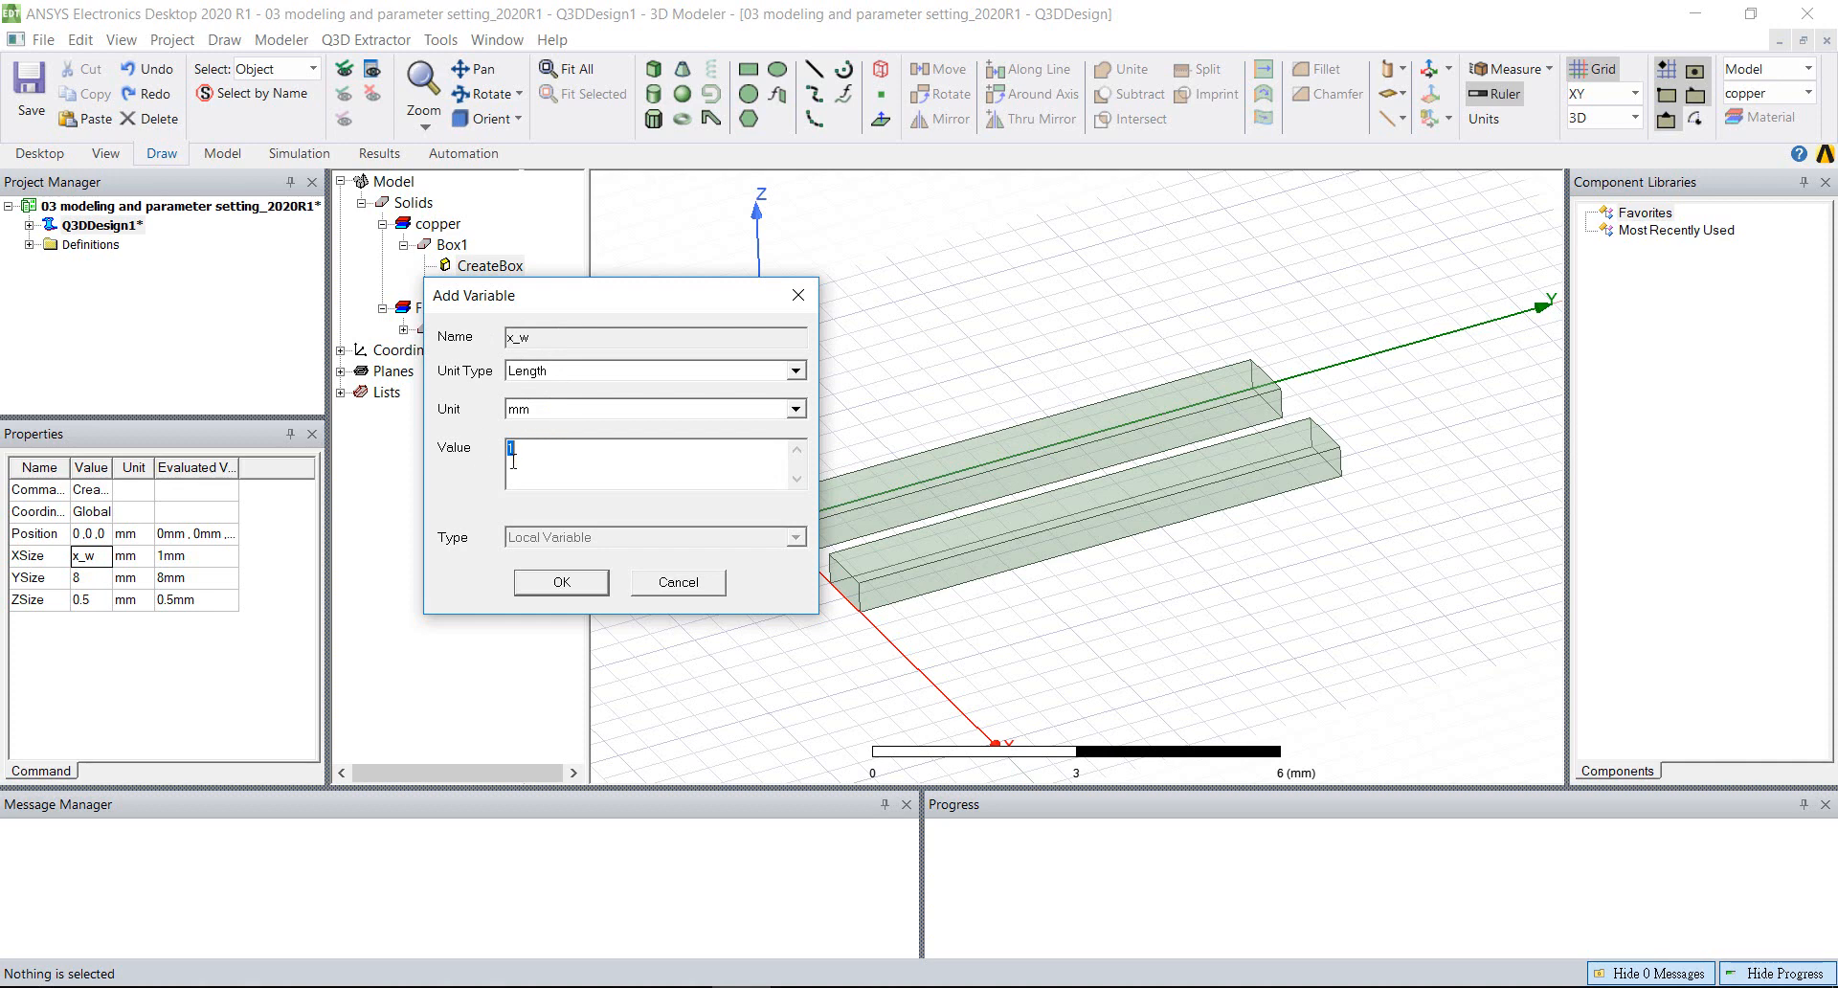
{"action": "left_click", "coordinate": [560, 588]}
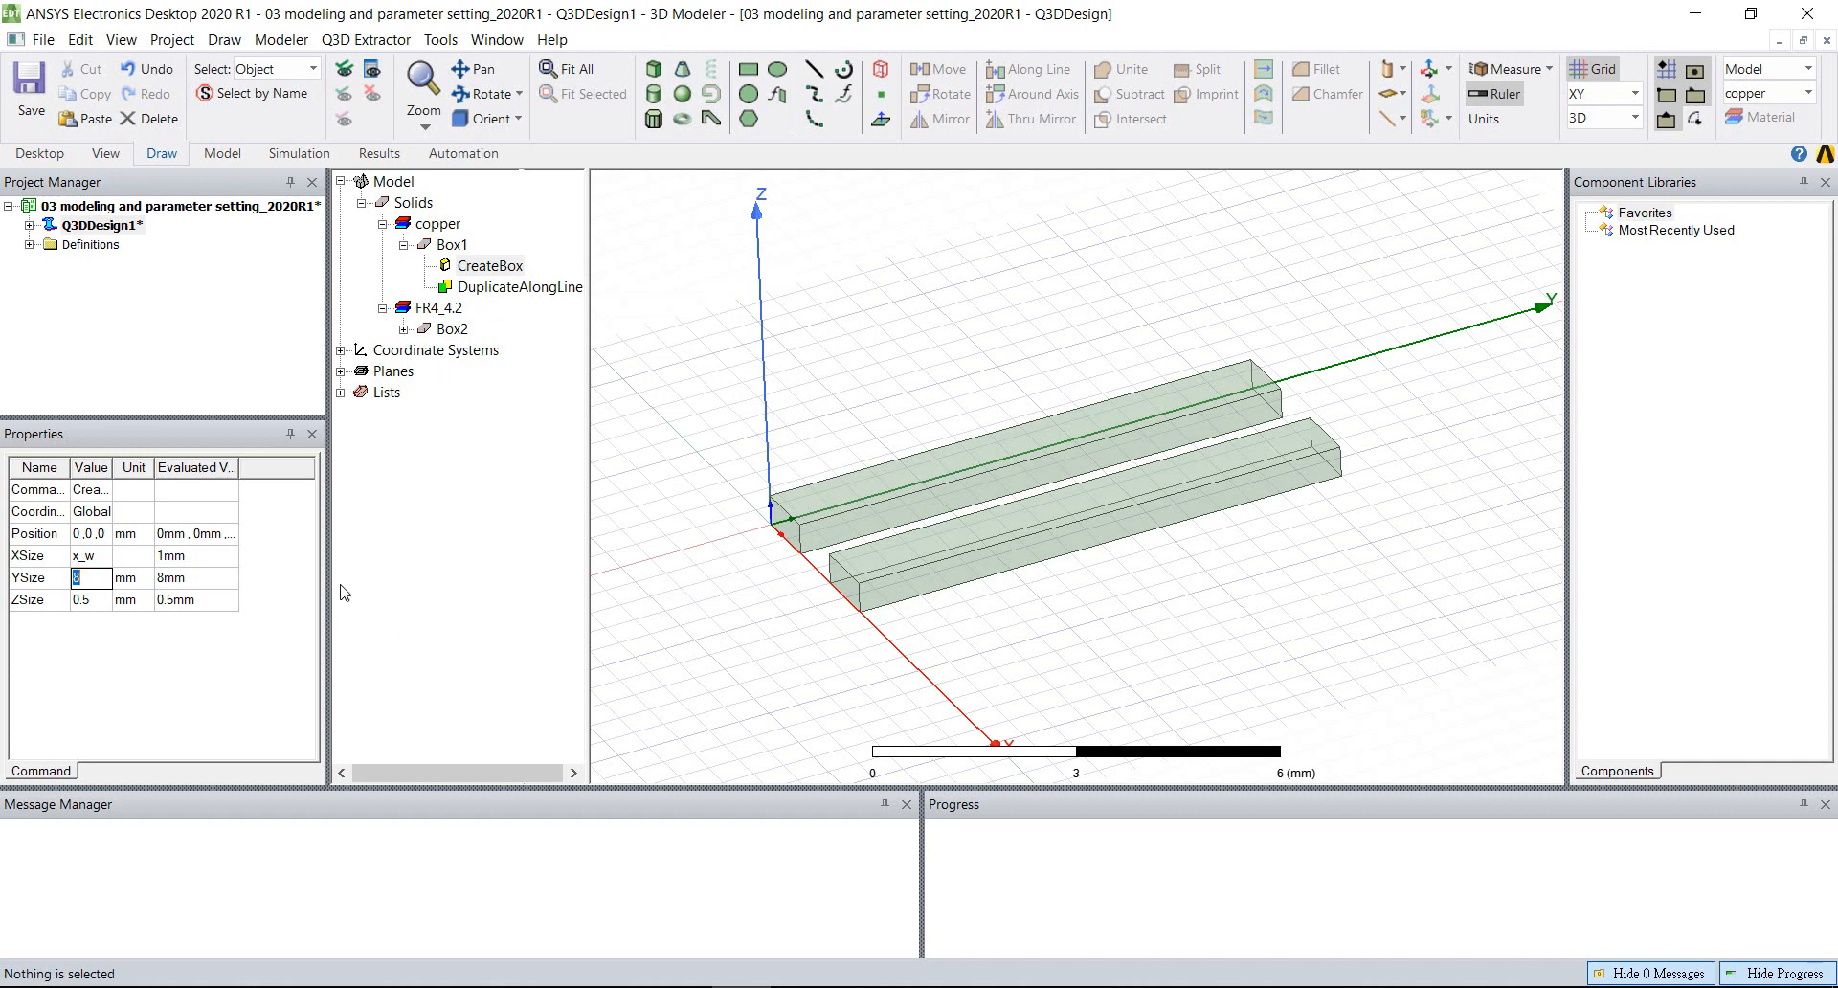
- Check the variables of Q3DDesign1 and those at project level for the new x_w variable
{"action": "left_click", "coordinate": [100, 228]}
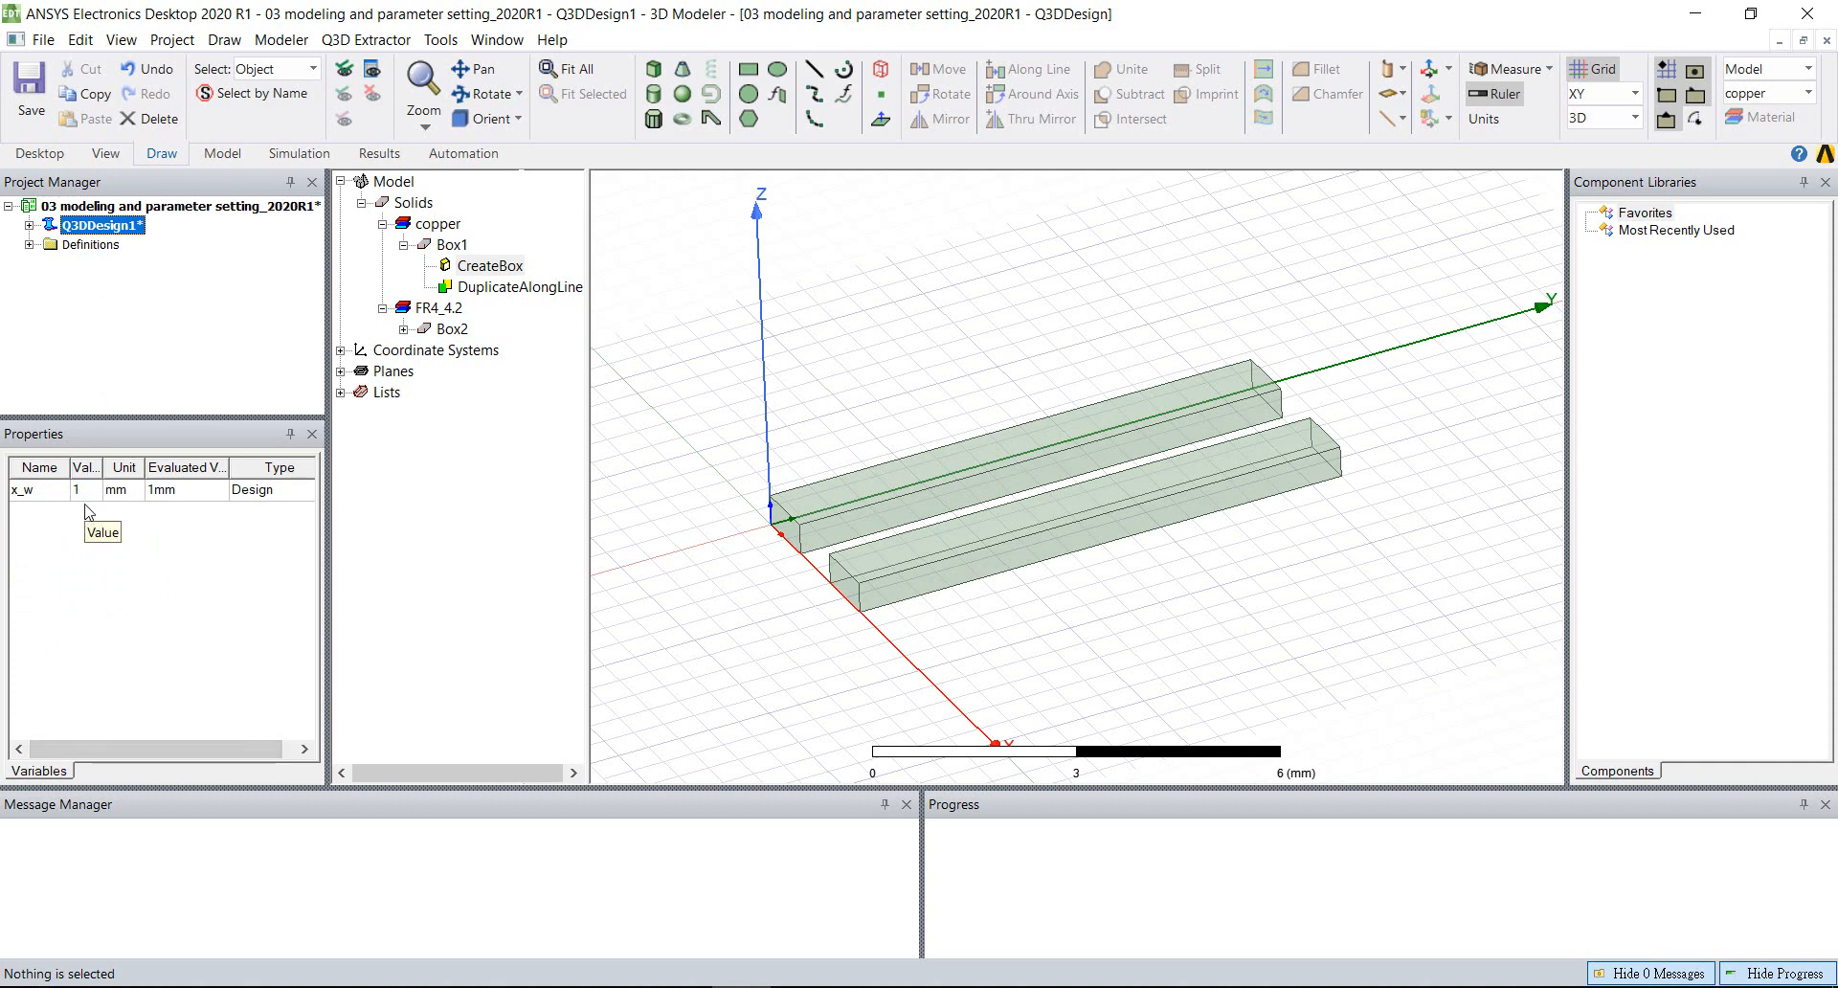
{"action": "left_click", "coordinate": [84, 207]}
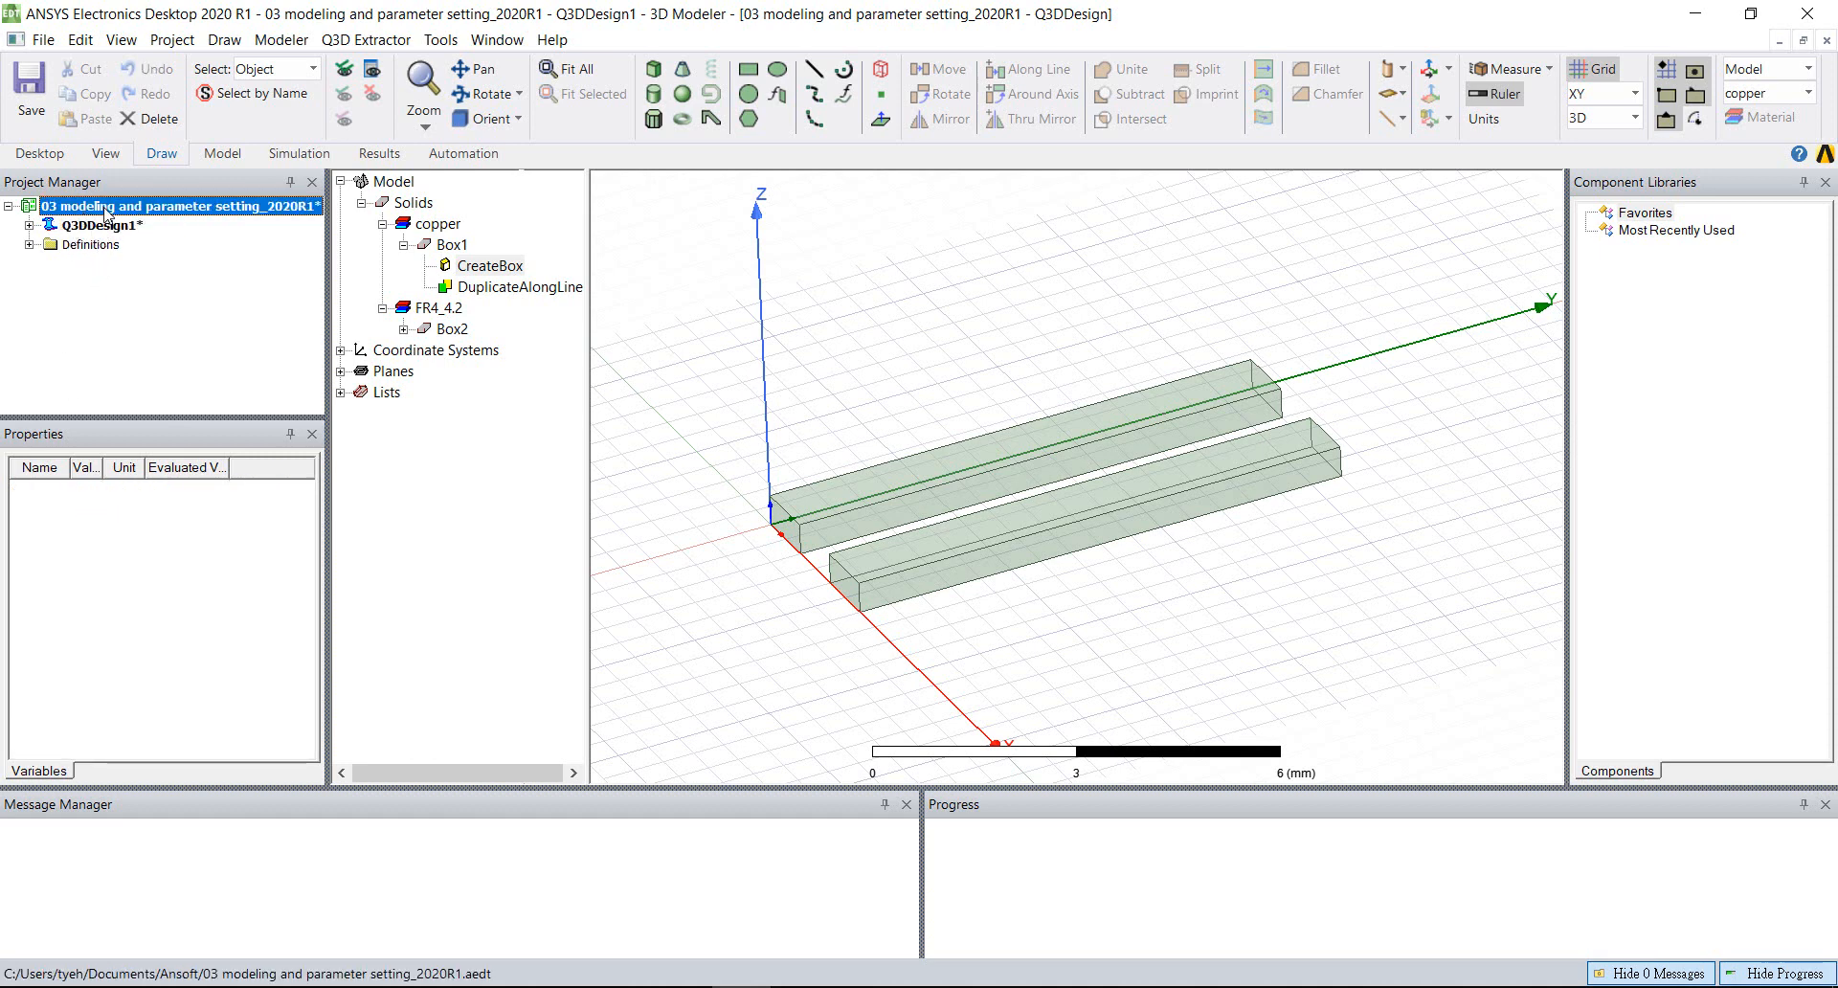
{"action": "left_click", "coordinate": [100, 226]}
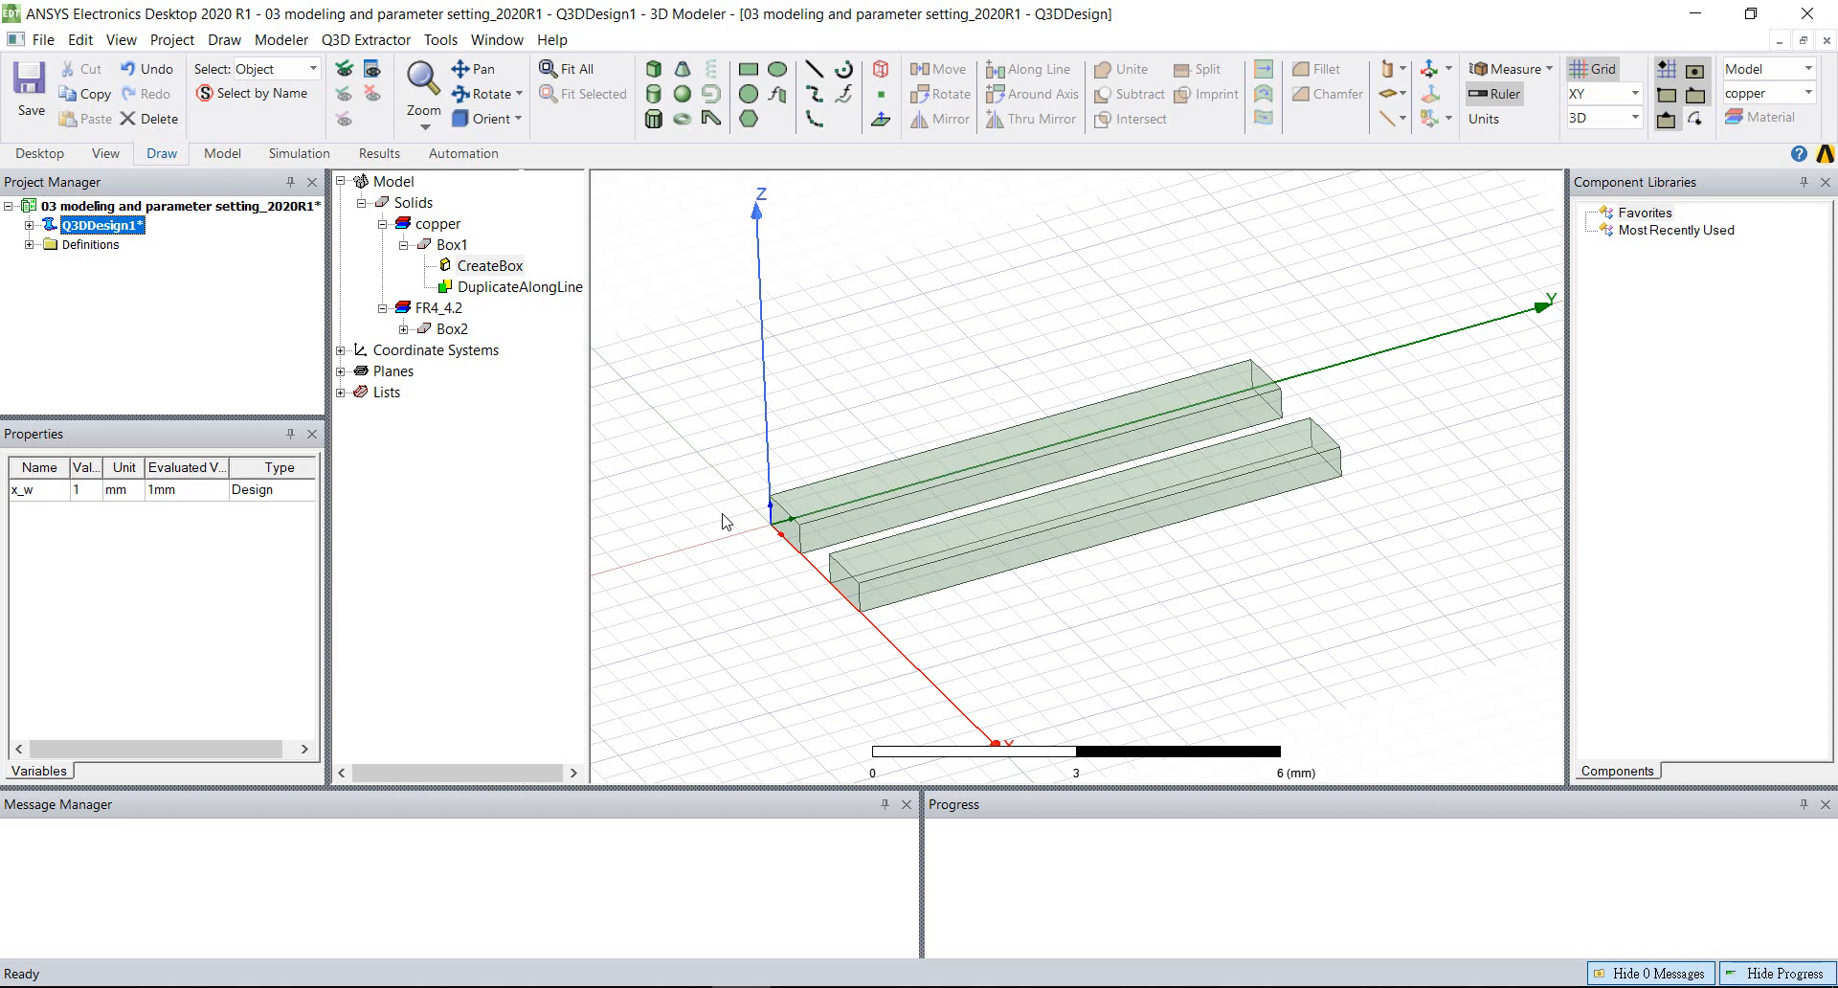
- Draw a box around both conductors with a base from (-2.5, 0, 0) to (5, 8, 0) mm, about as high as the conductors
{"action": "left_click", "coordinate": [654, 71]}
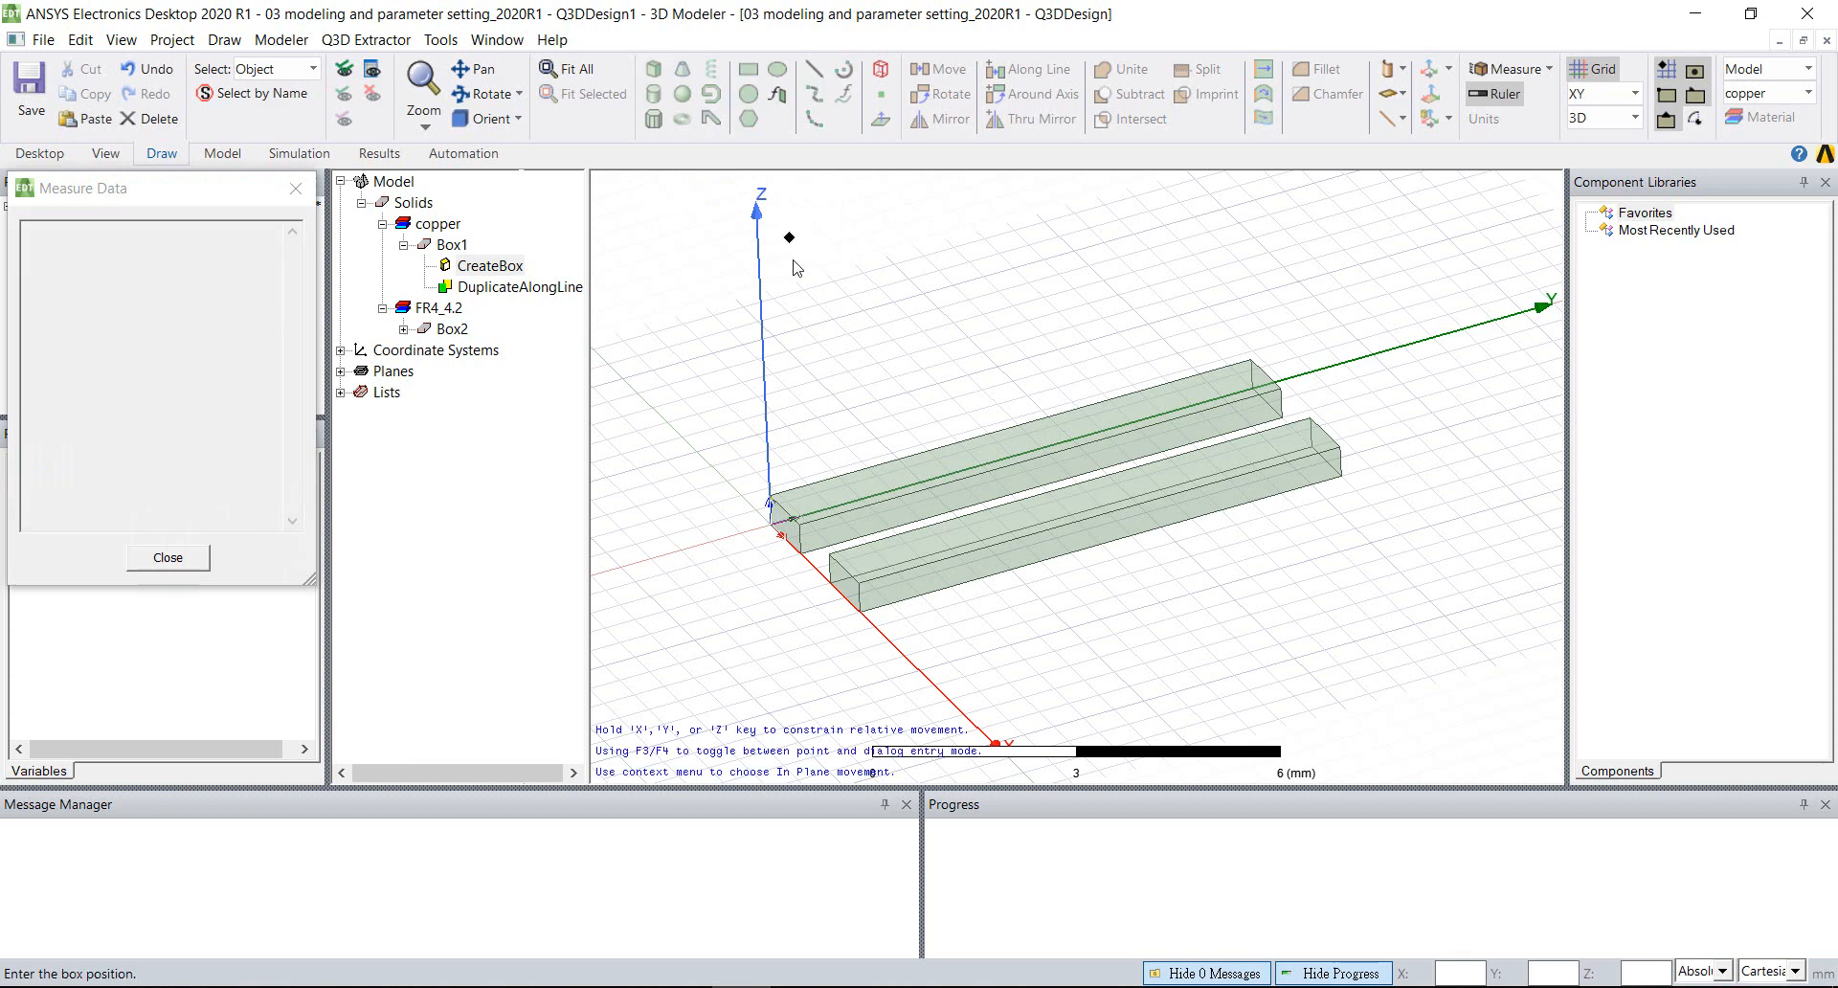
{"action": "left_click", "coordinate": [700, 450]}
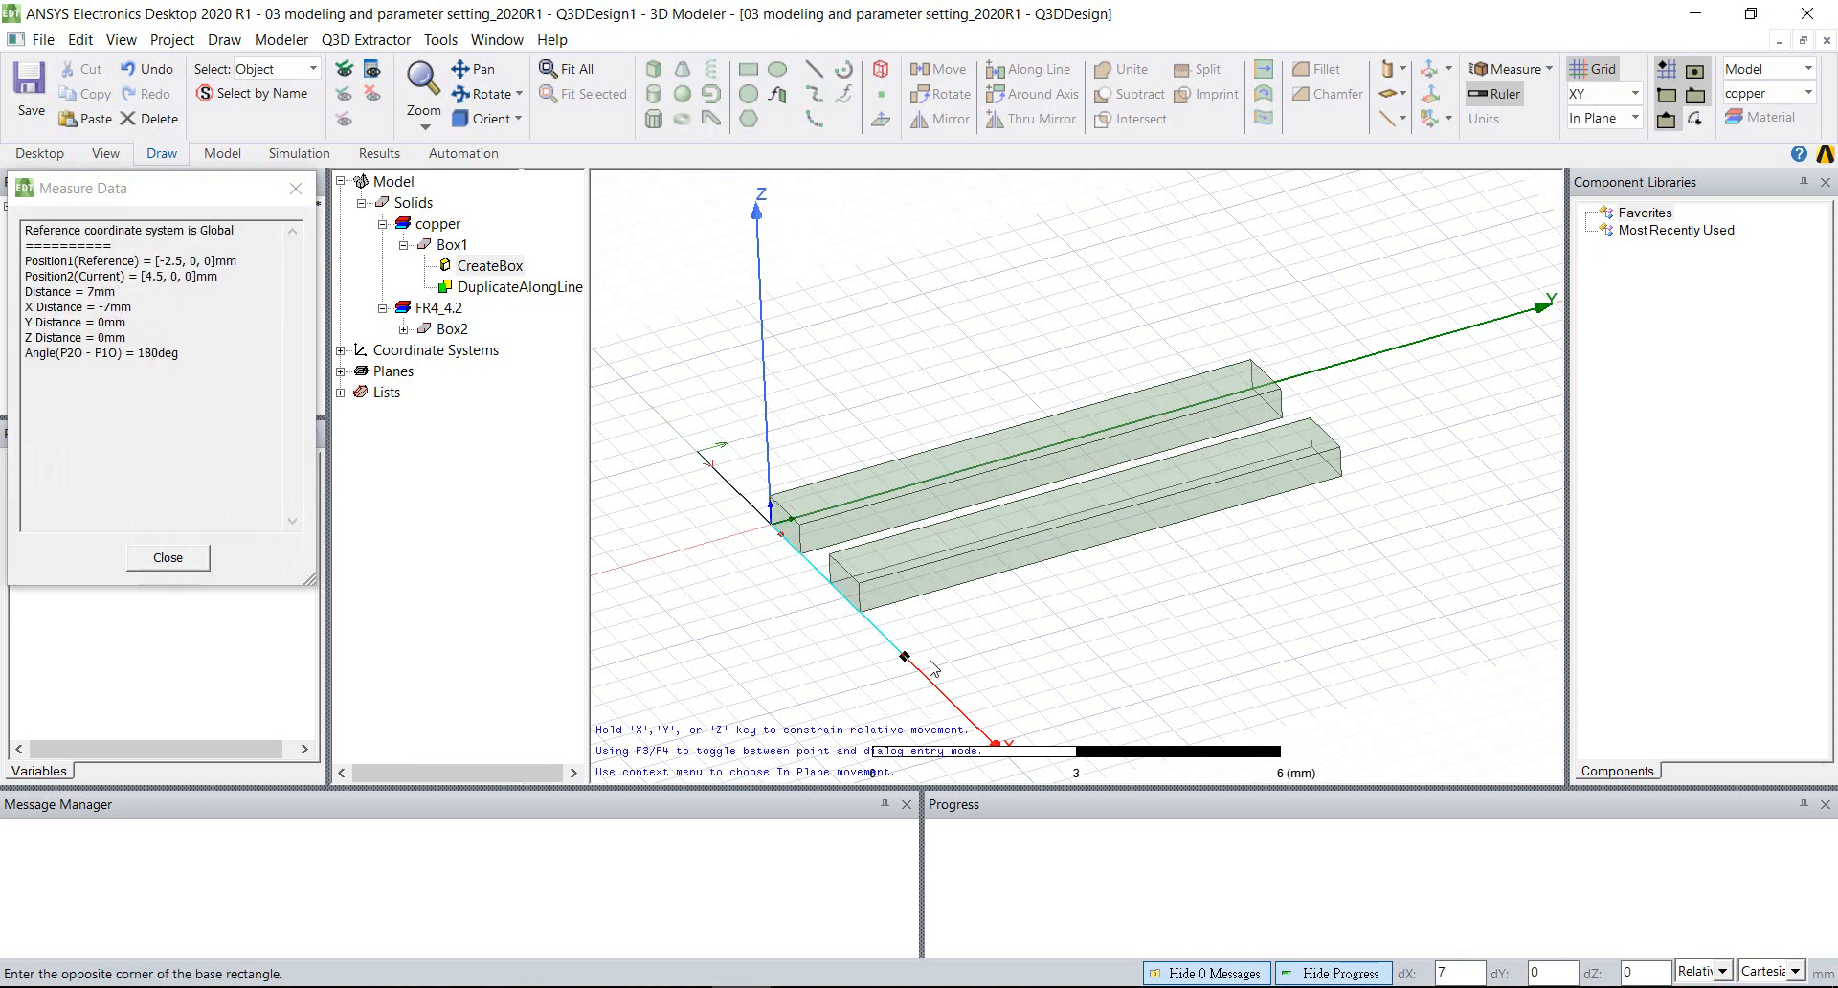
{"action": "left_click", "coordinate": [1399, 534]}
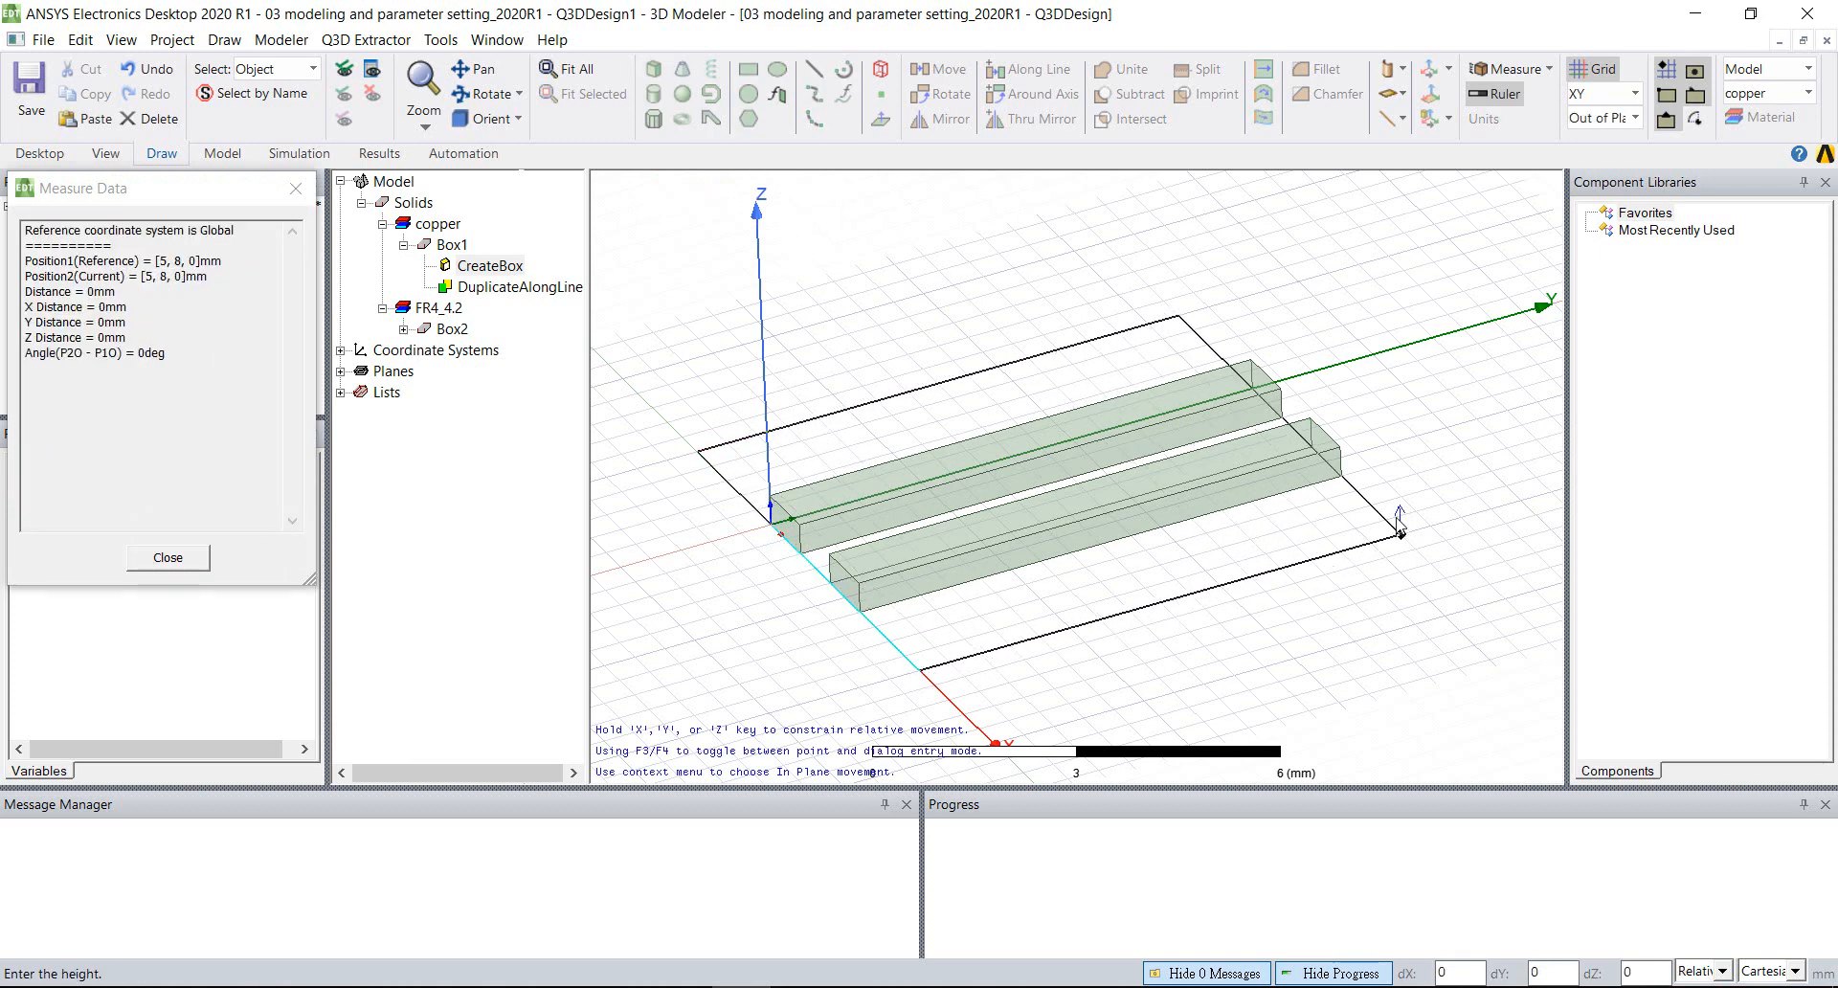
{"action": "left_click", "coordinate": [1397, 510]}
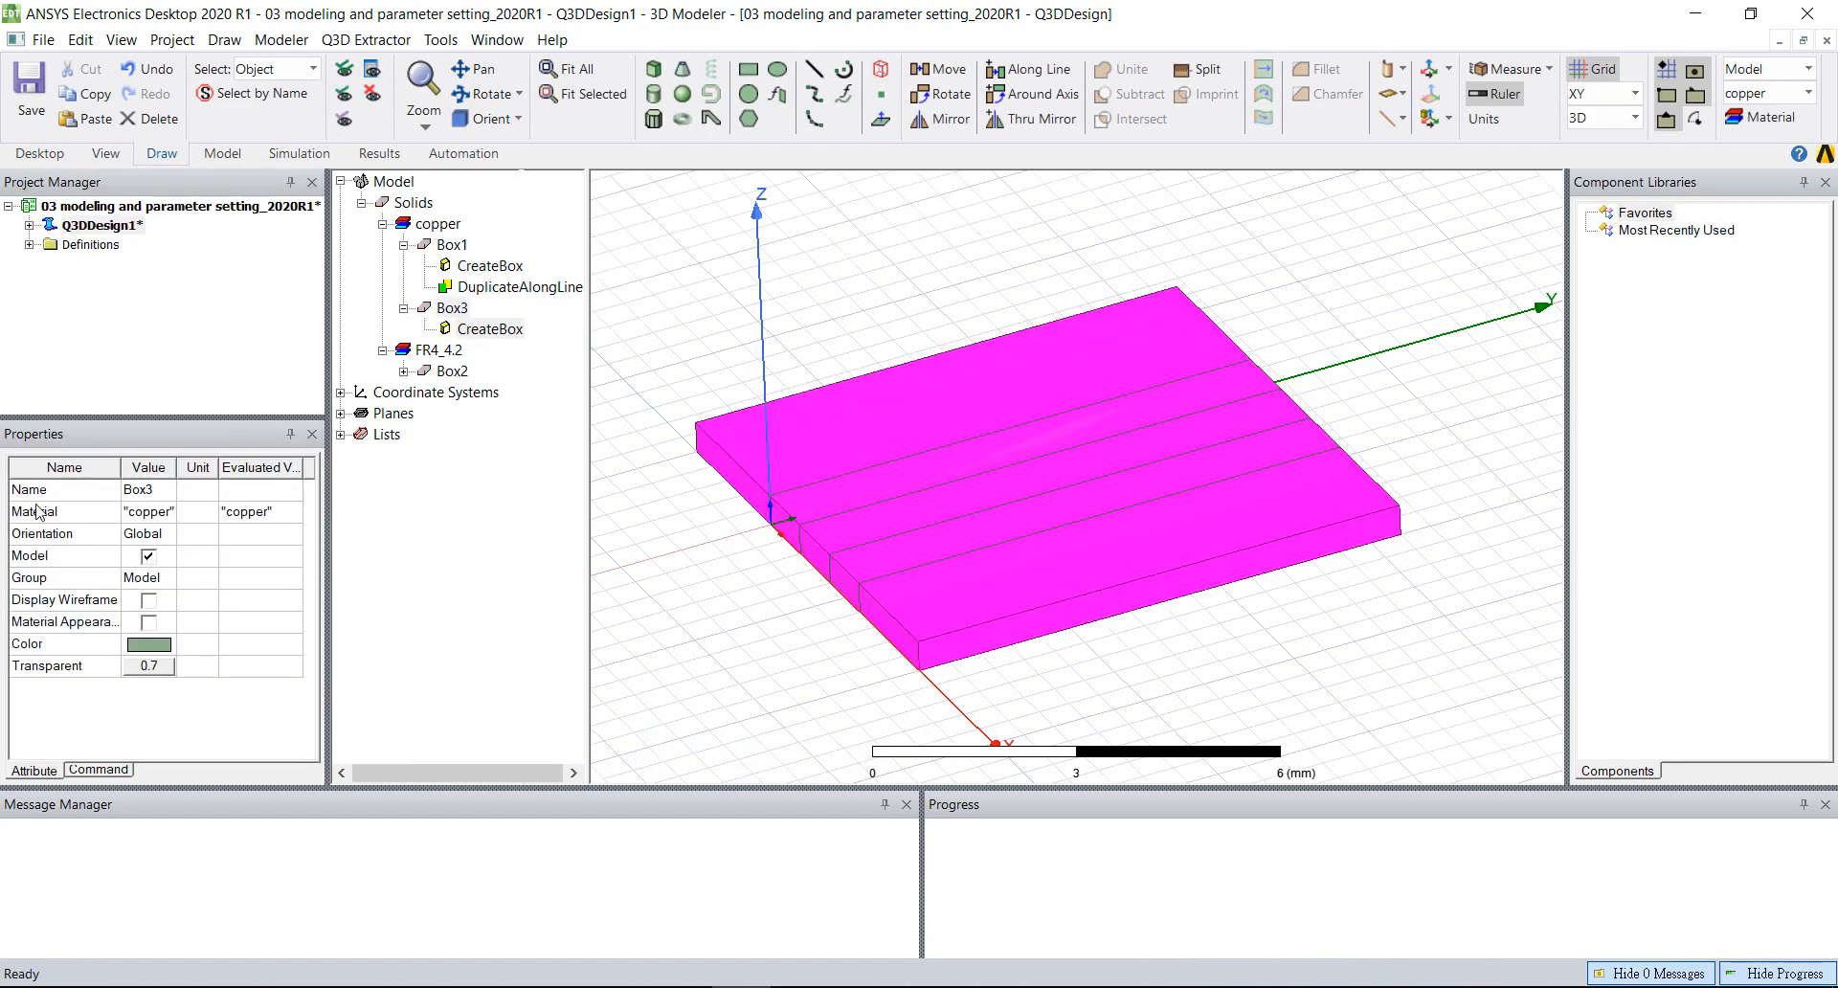
- Color the new Box3 yellow and assign the FR4_4.2 material to it
{"action": "left_click", "coordinate": [154, 641]}
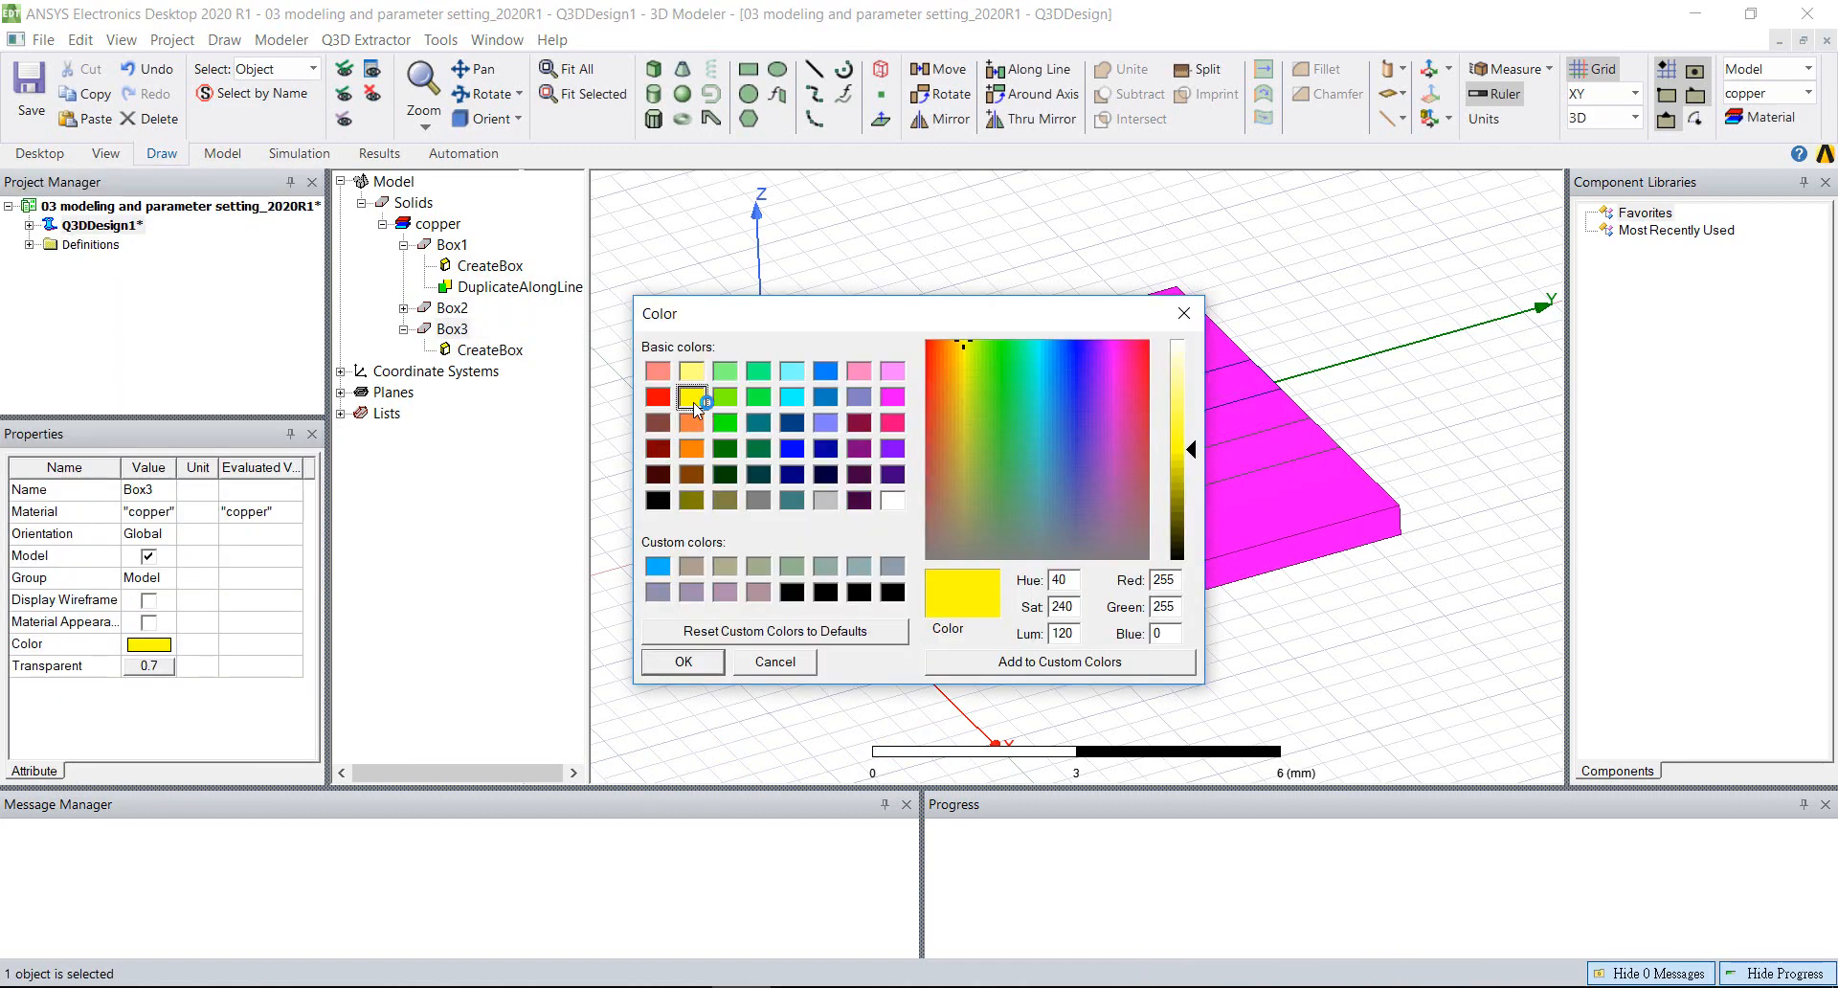
{"action": "left_click", "coordinate": [687, 665]}
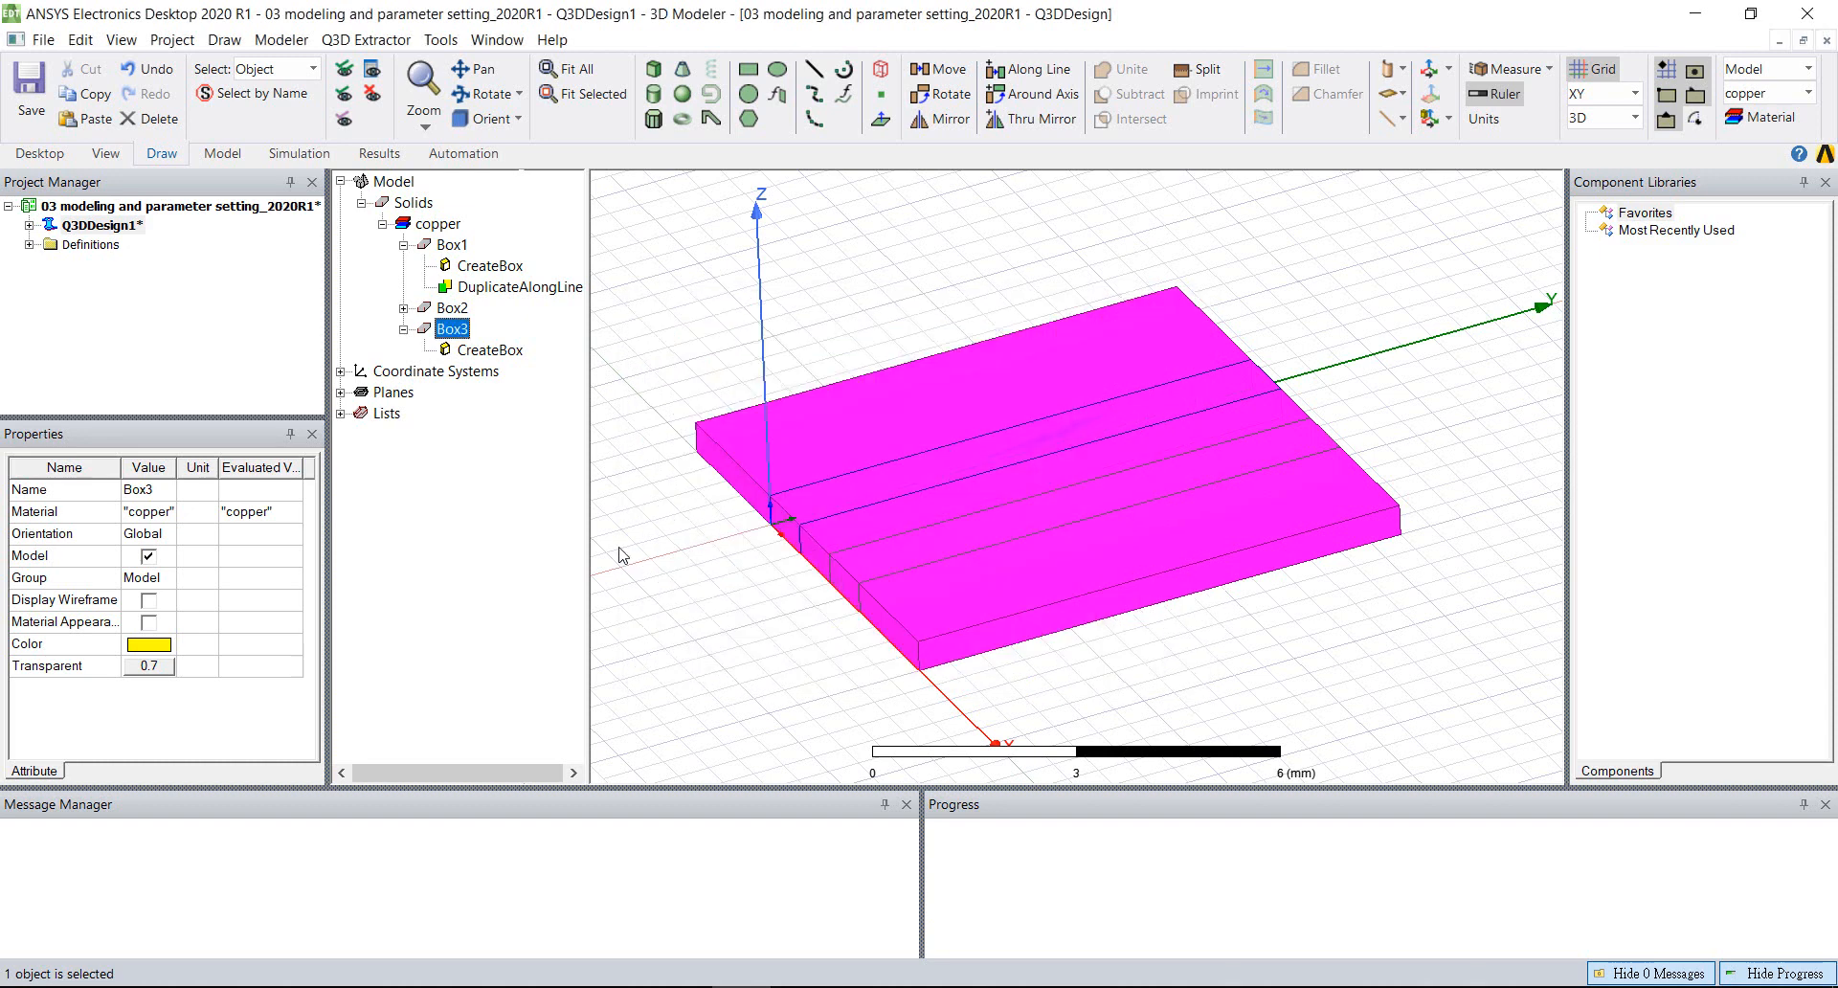
{"action": "left_click", "coordinate": [146, 511]}
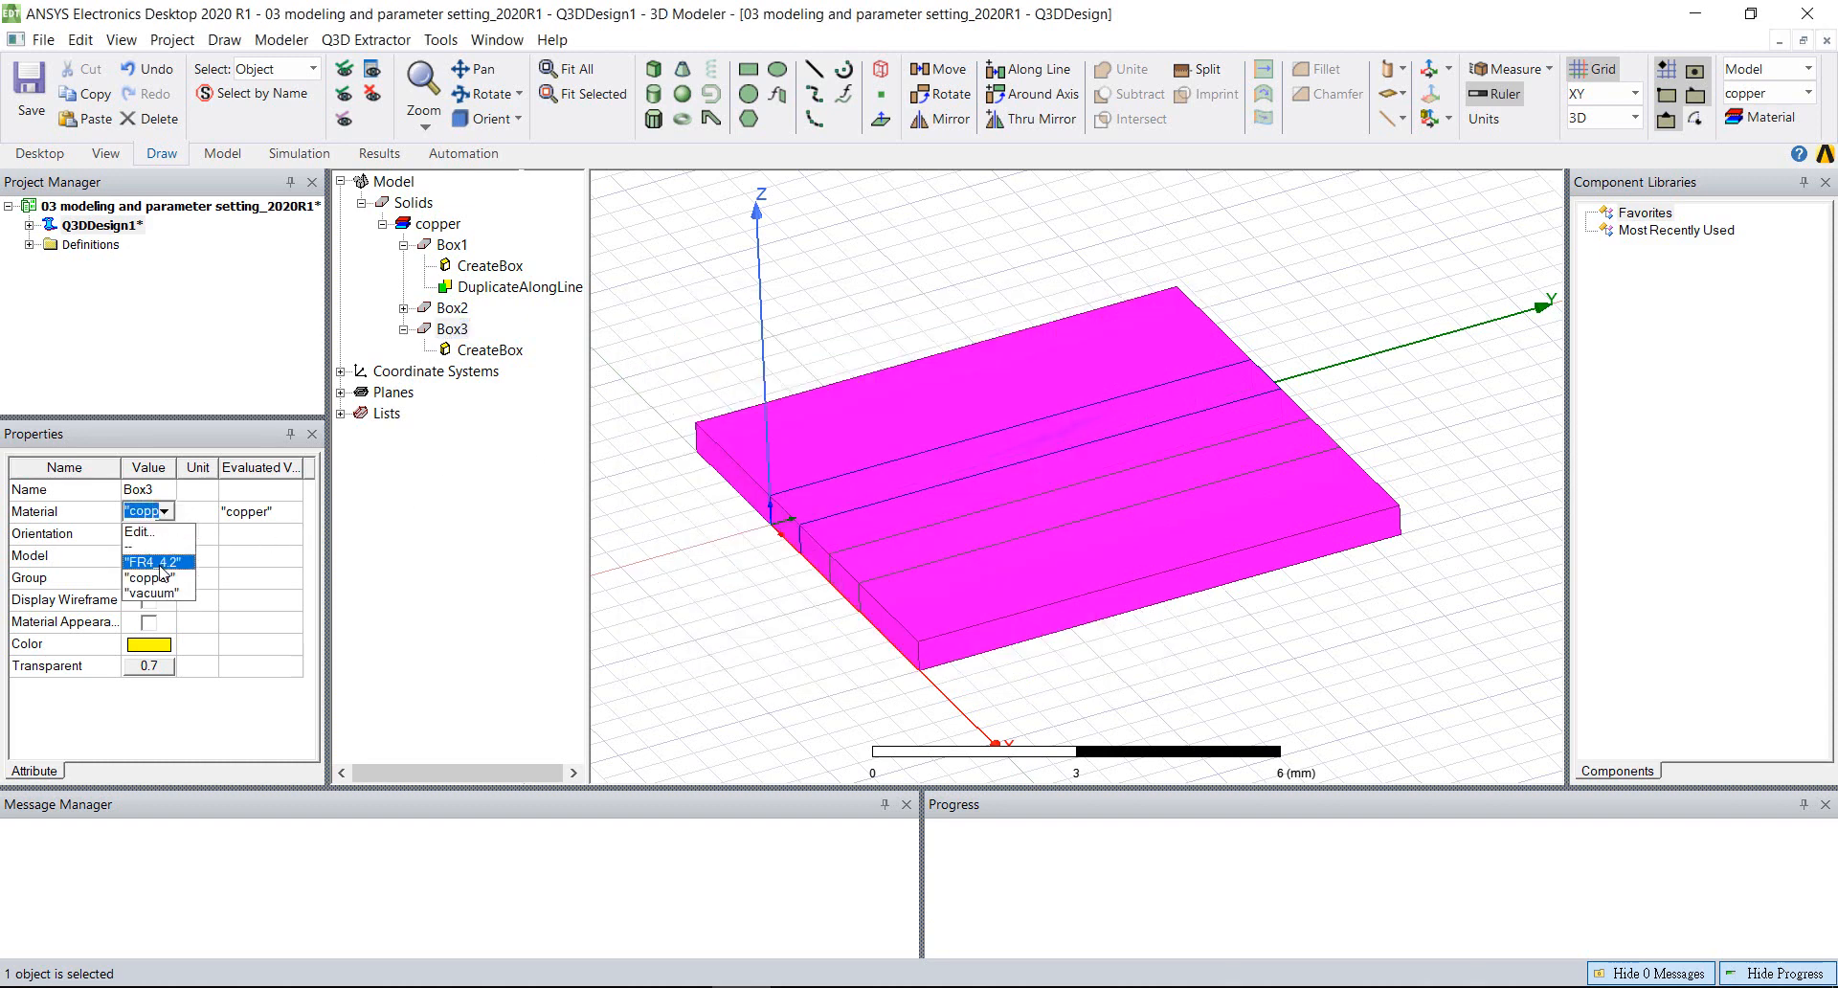
{"action": "left_click", "coordinate": [148, 558]}
{"action": "left_click", "coordinate": [773, 320]}
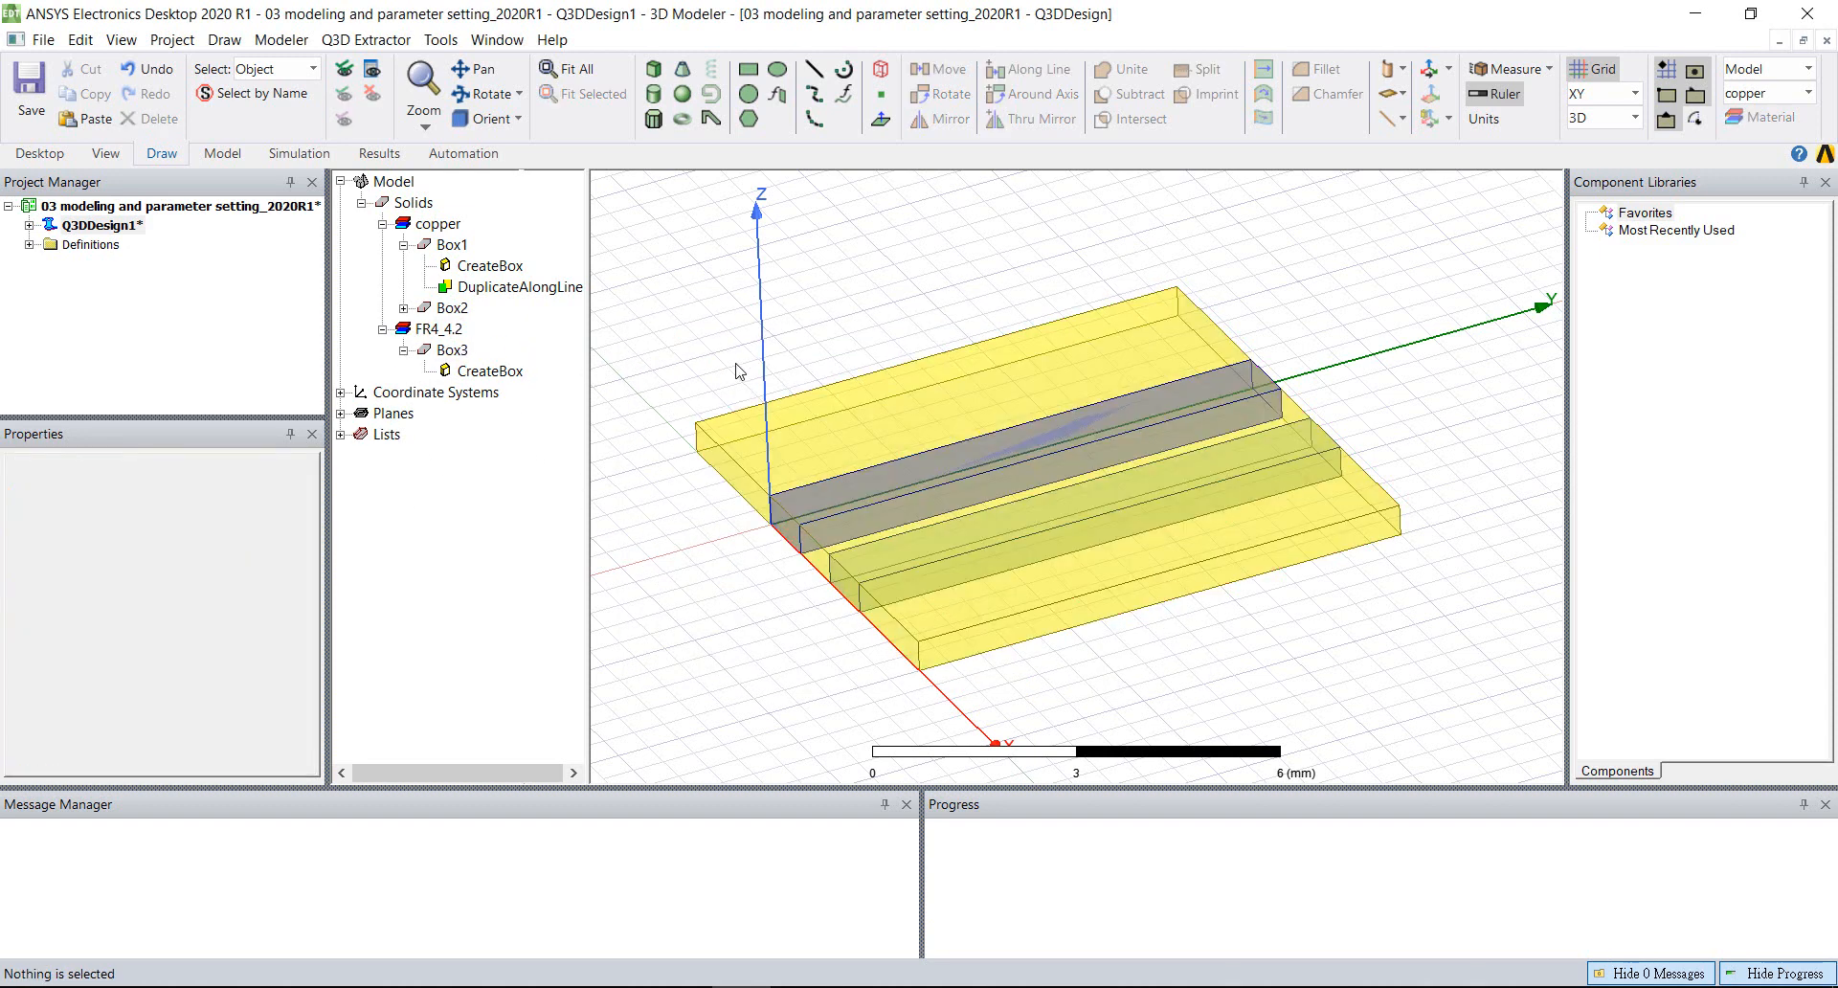
- Clone the FR4_4.2 material from Box3's material definition and name the copy FR4_my
{"action": "left_click", "coordinate": [749, 413]}
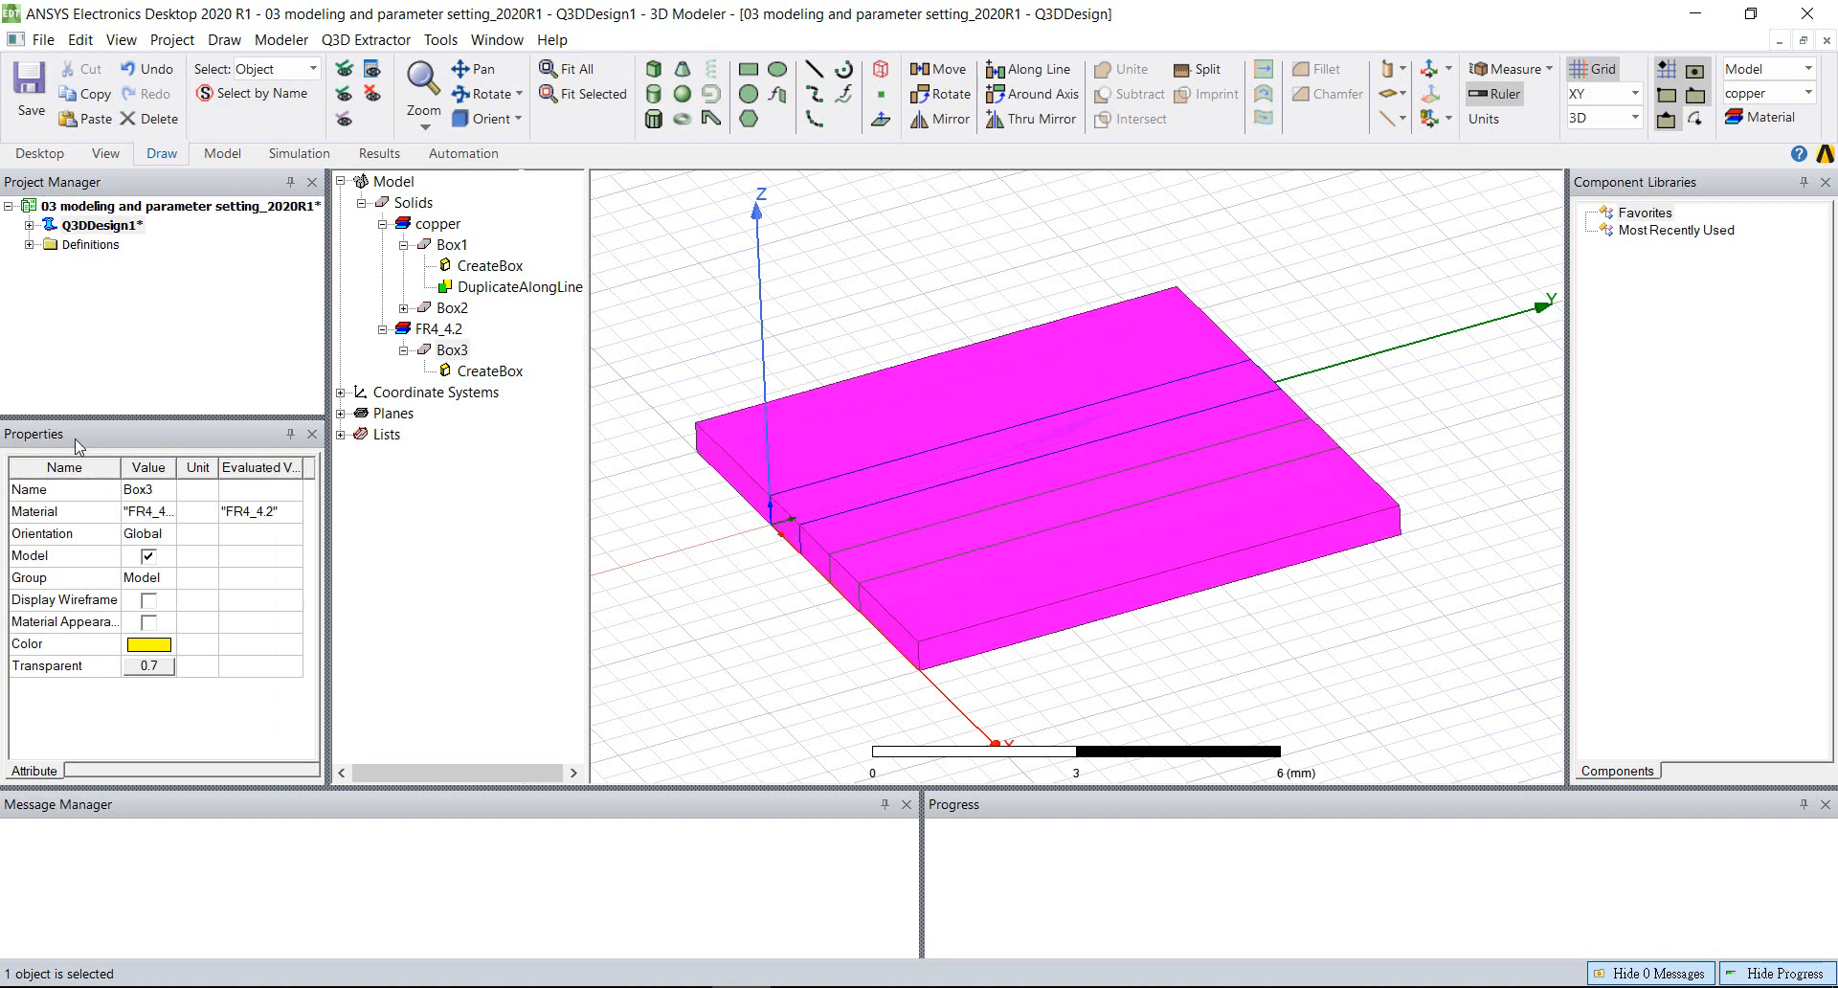
{"action": "left_click", "coordinate": [450, 351]}
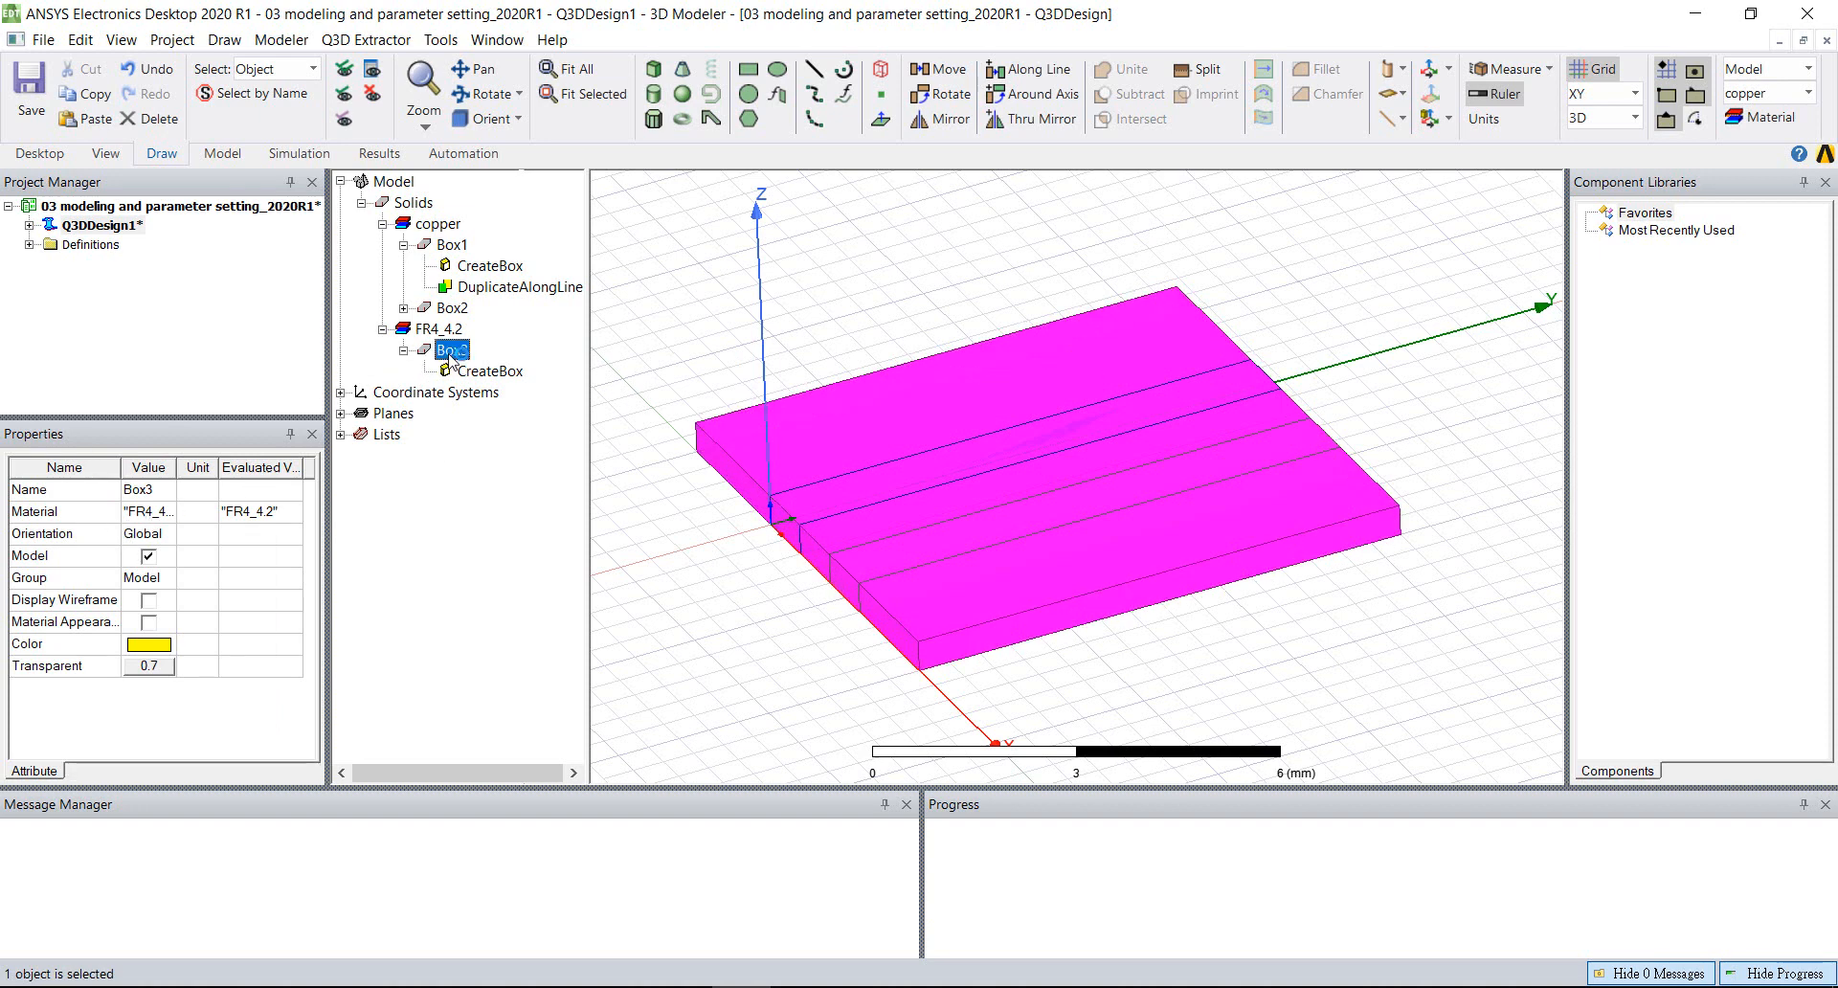
{"action": "left_click", "coordinate": [145, 511]}
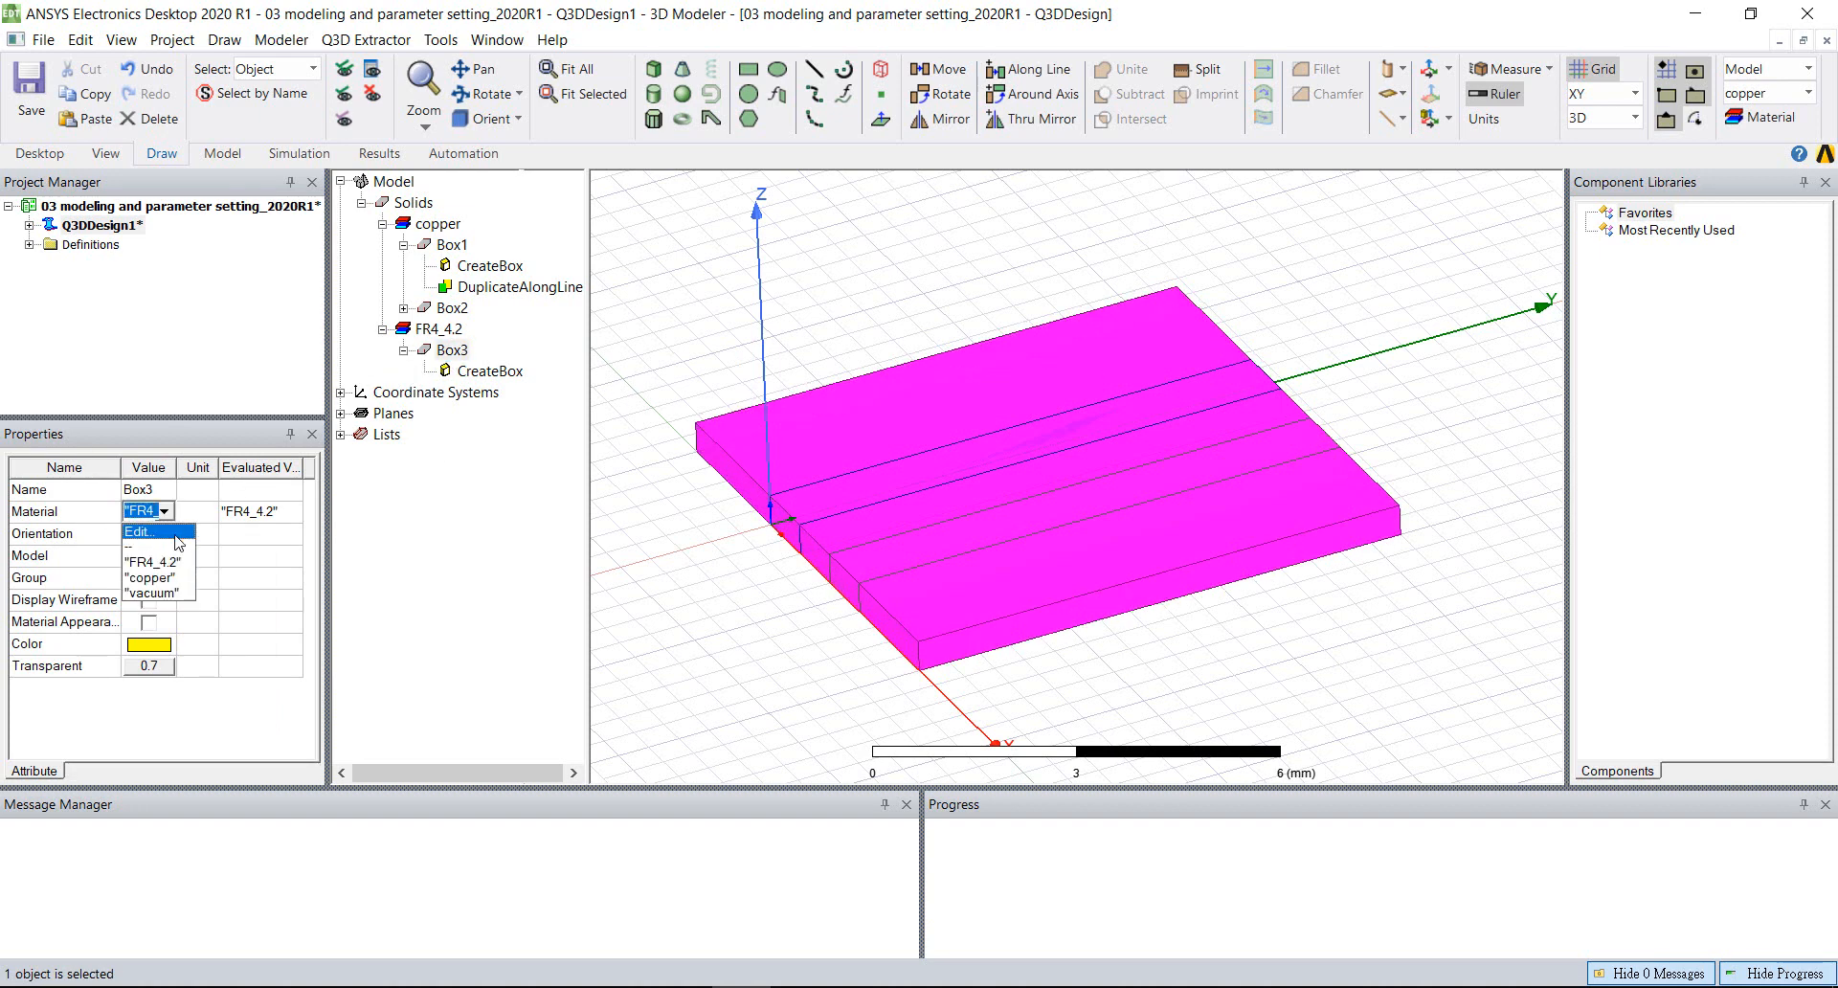
{"action": "left_click", "coordinate": [143, 533]}
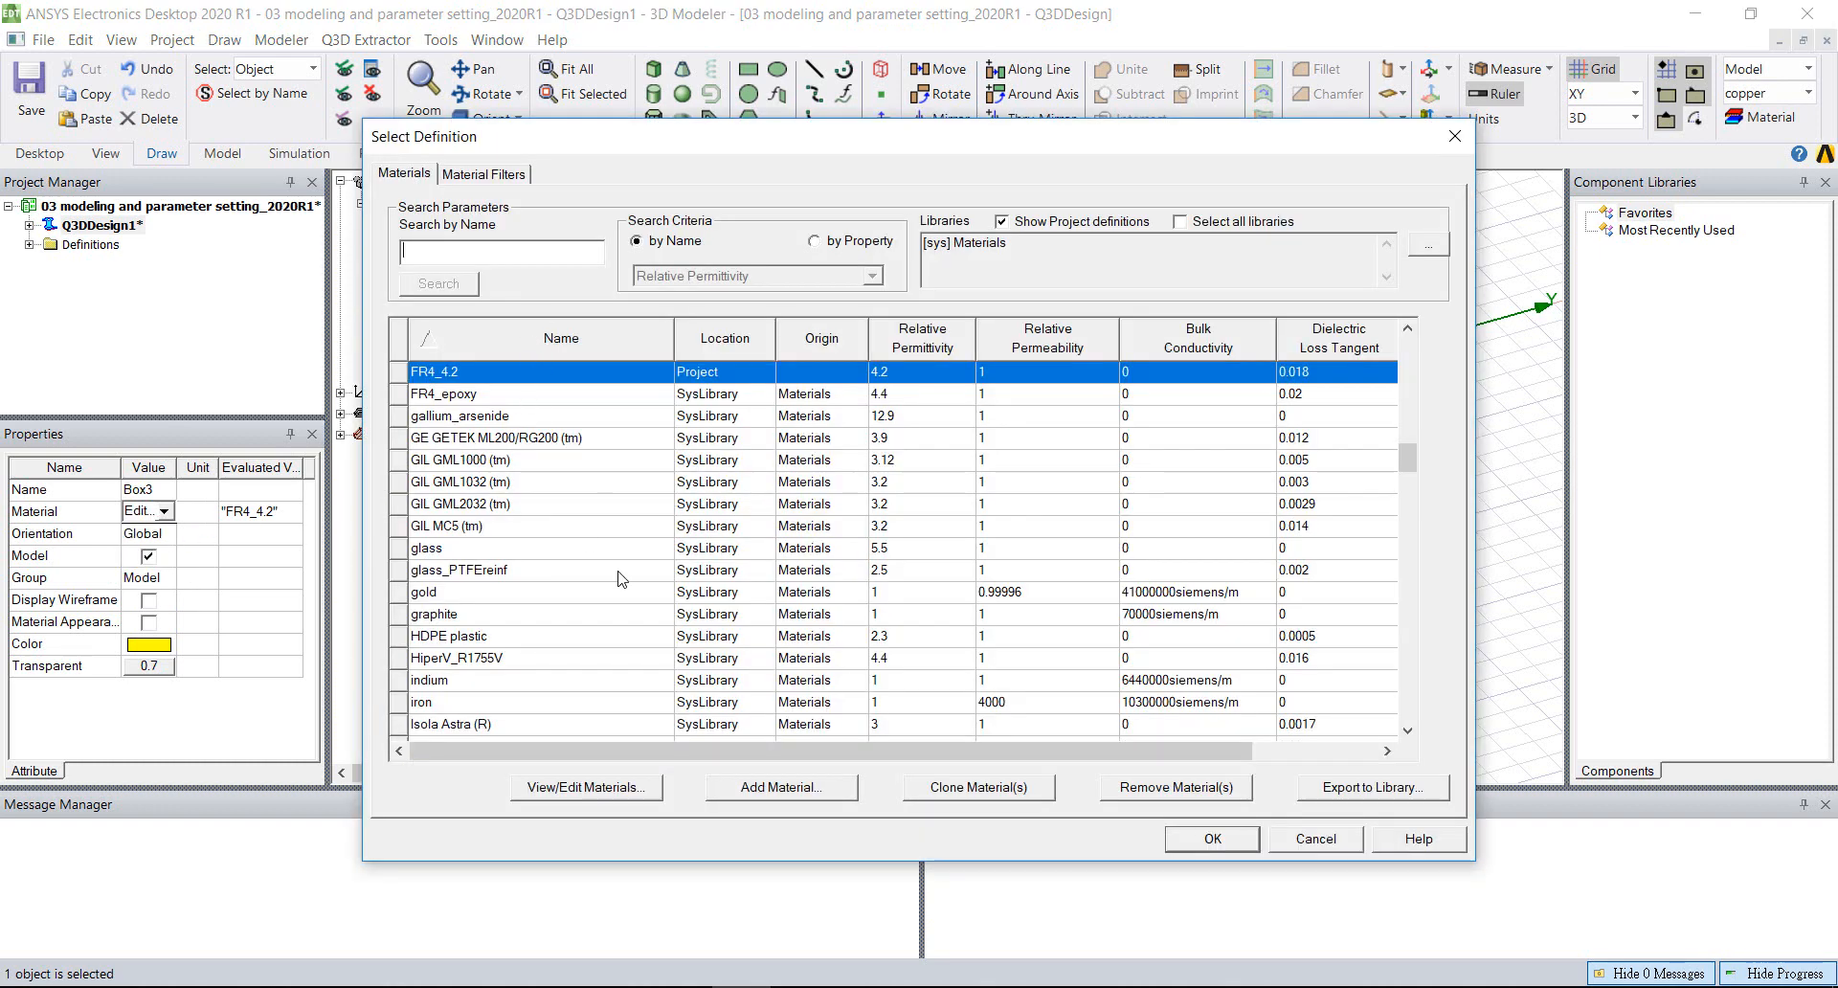
{"action": "left_click", "coordinate": [963, 787]}
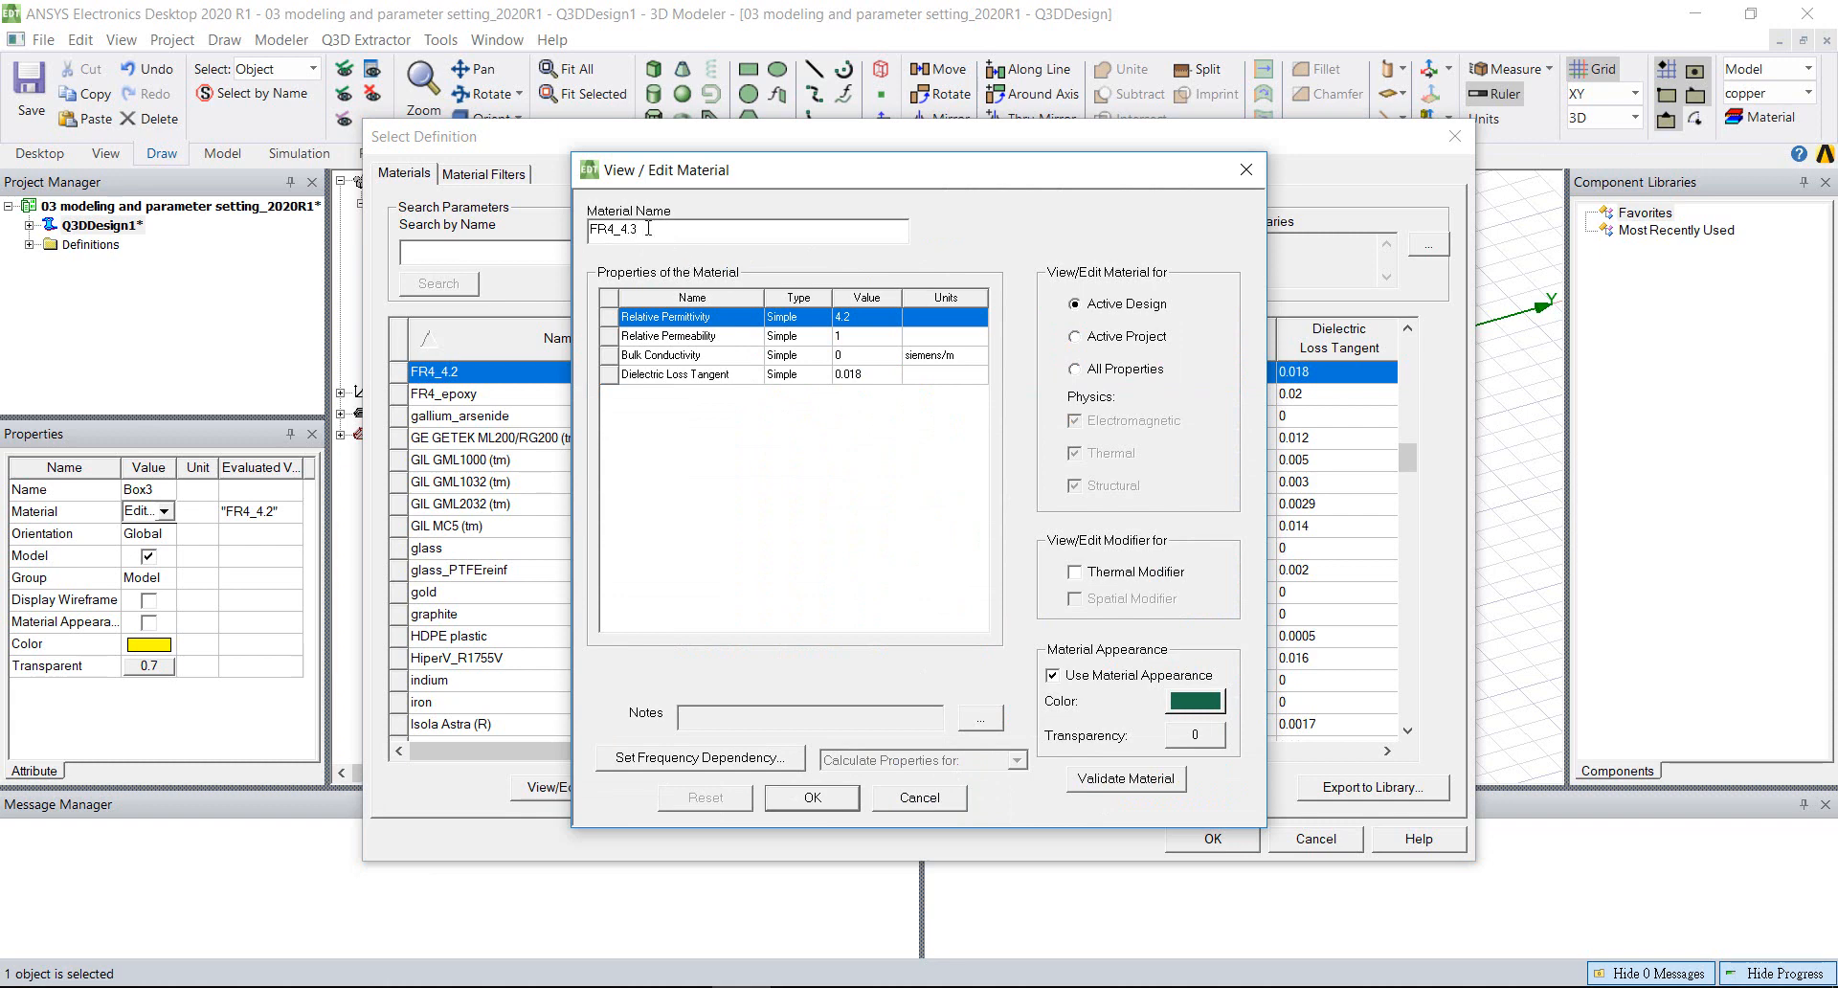
{"action": "key", "text": "BackSpace"}
{"action": "key", "text": "BackSpace"}
{"action": "key", "text": "BackSpace"}
{"action": "key", "text": "BackSpace"}
- Set FR4_my's relative permittivity to a new project variable $eps of 4.2, and assign the material to Box3
{"action": "left_click", "coordinate": [865, 318]}
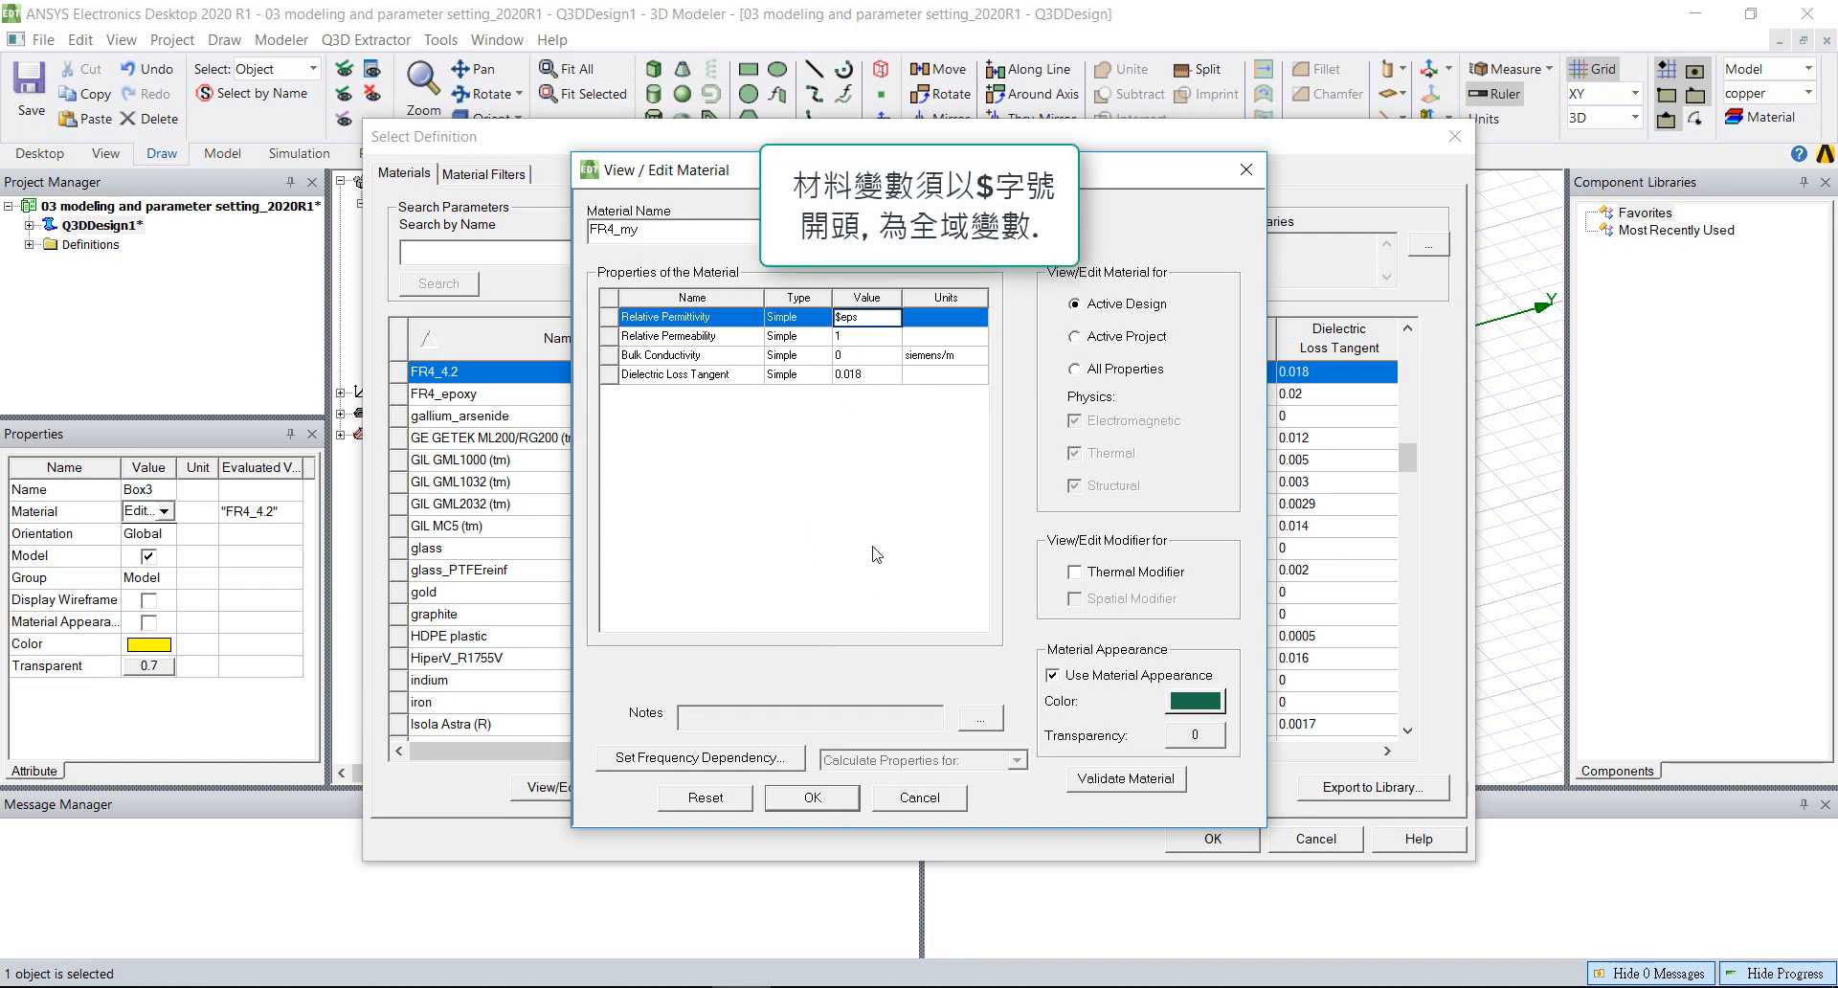
{"action": "type", "text": "$eps"}
{"action": "left_click", "coordinate": [853, 799]}
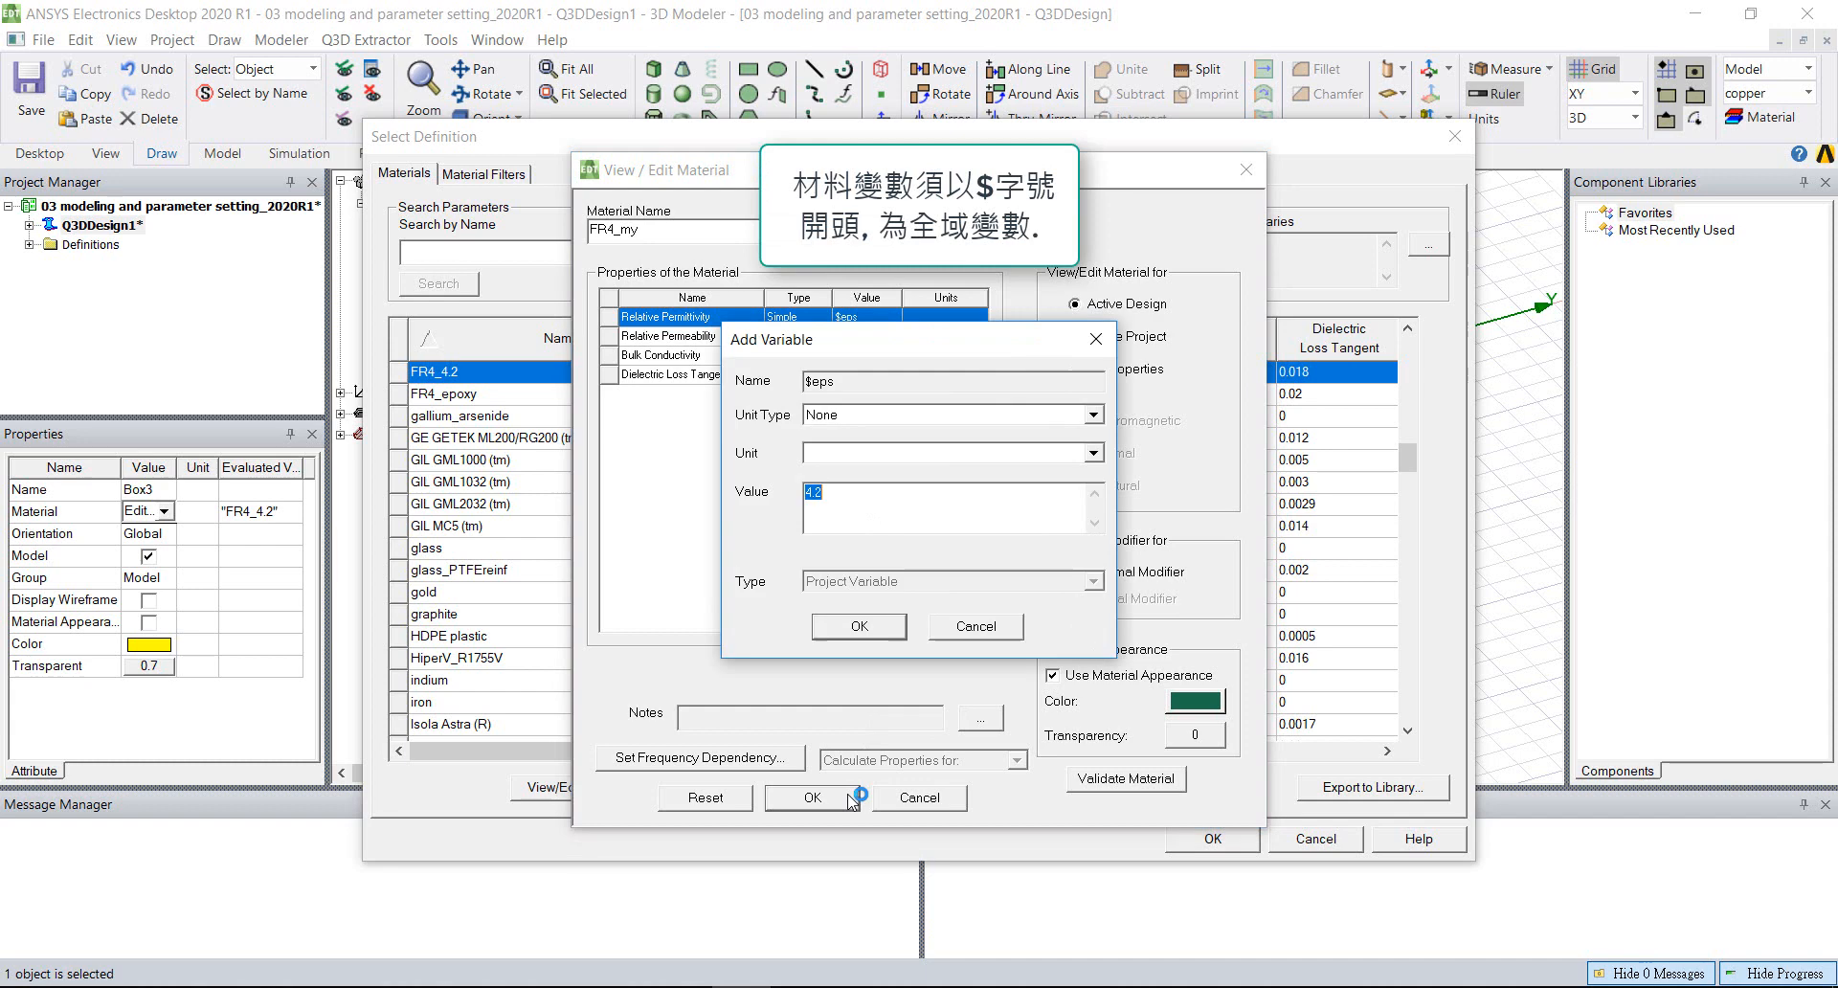
{"action": "left_click", "coordinate": [860, 627]}
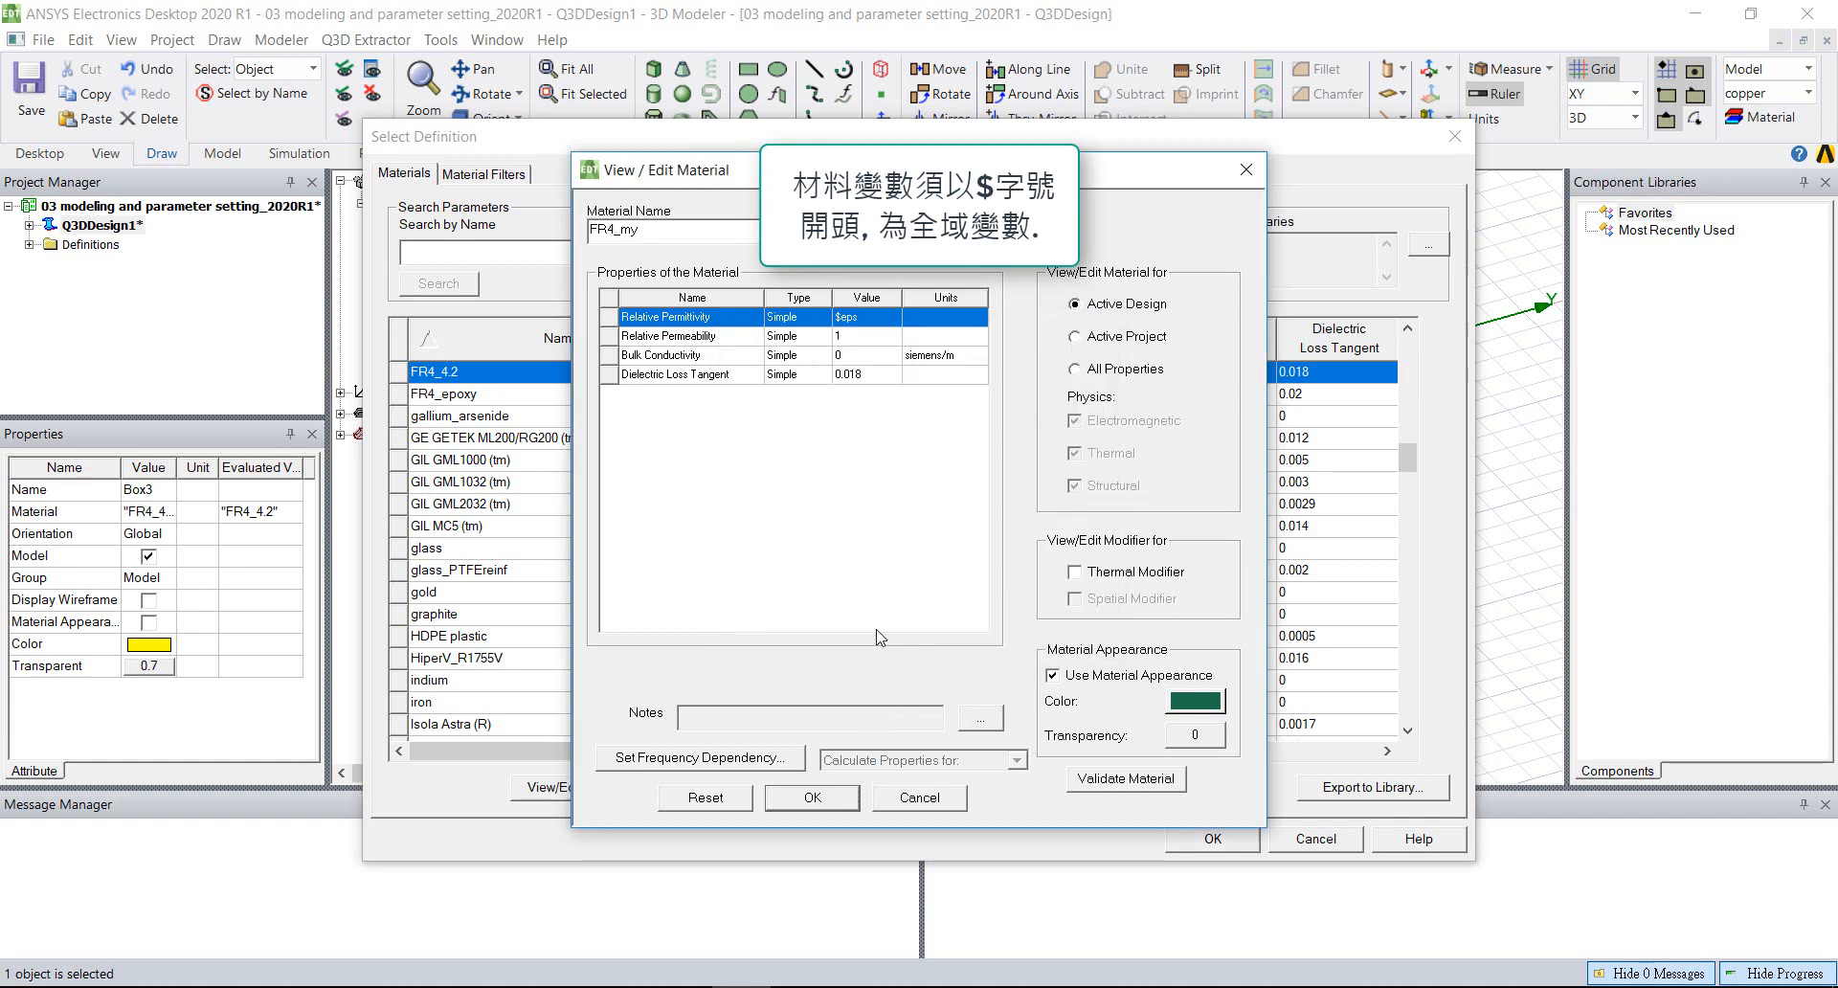
{"action": "left_click", "coordinate": [842, 799]}
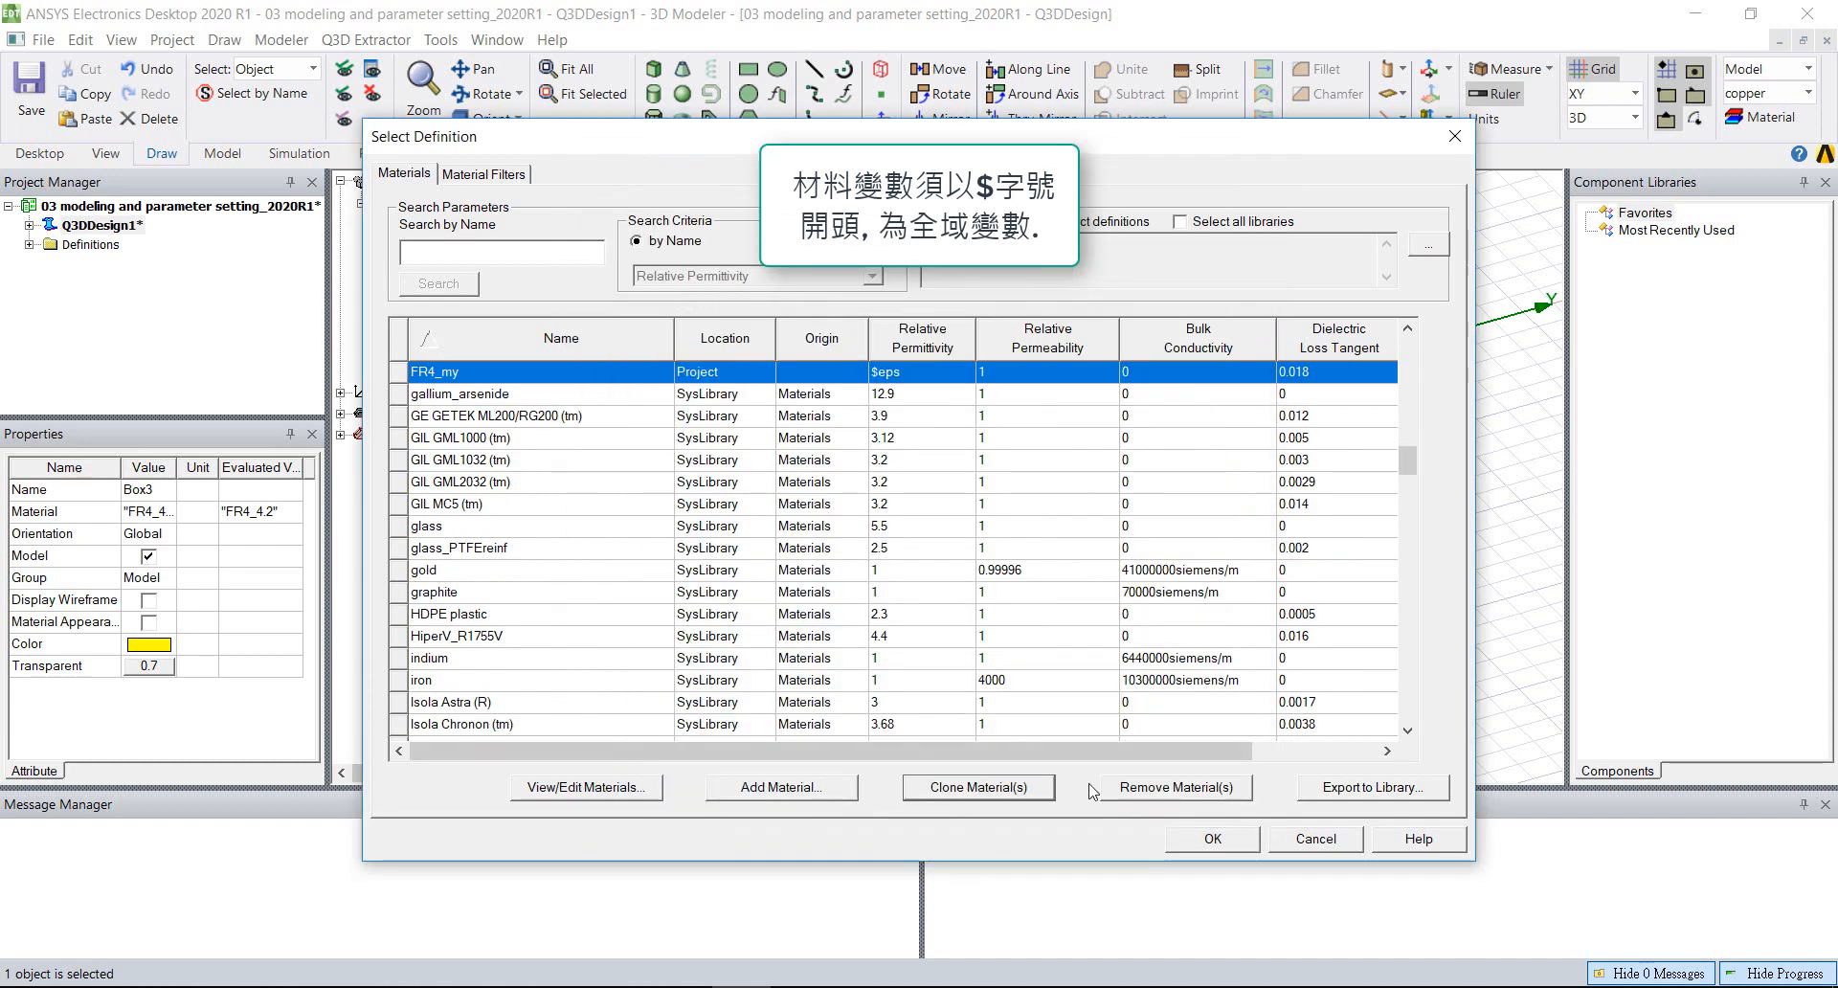
{"action": "left_click", "coordinate": [1213, 838]}
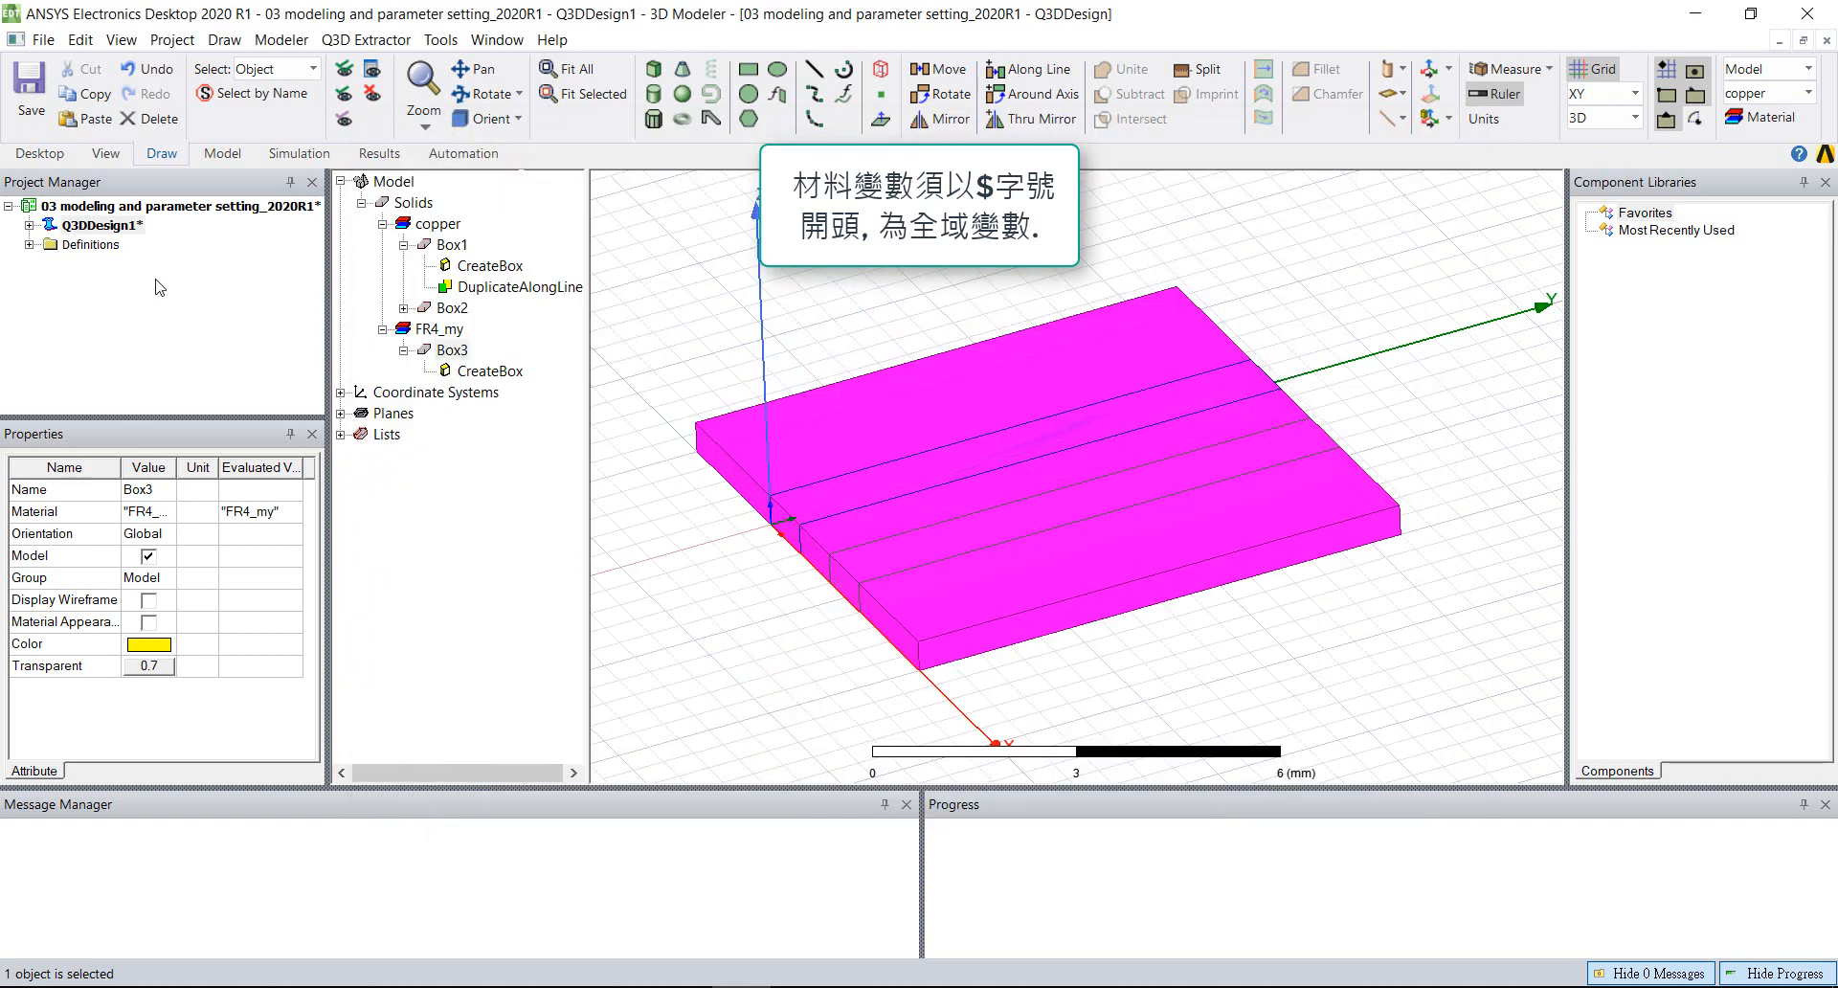
- Compare the variables of Q3DDesign1 with the project variables to find where $eps is stored, and clear the object selection
{"action": "left_click", "coordinate": [101, 226]}
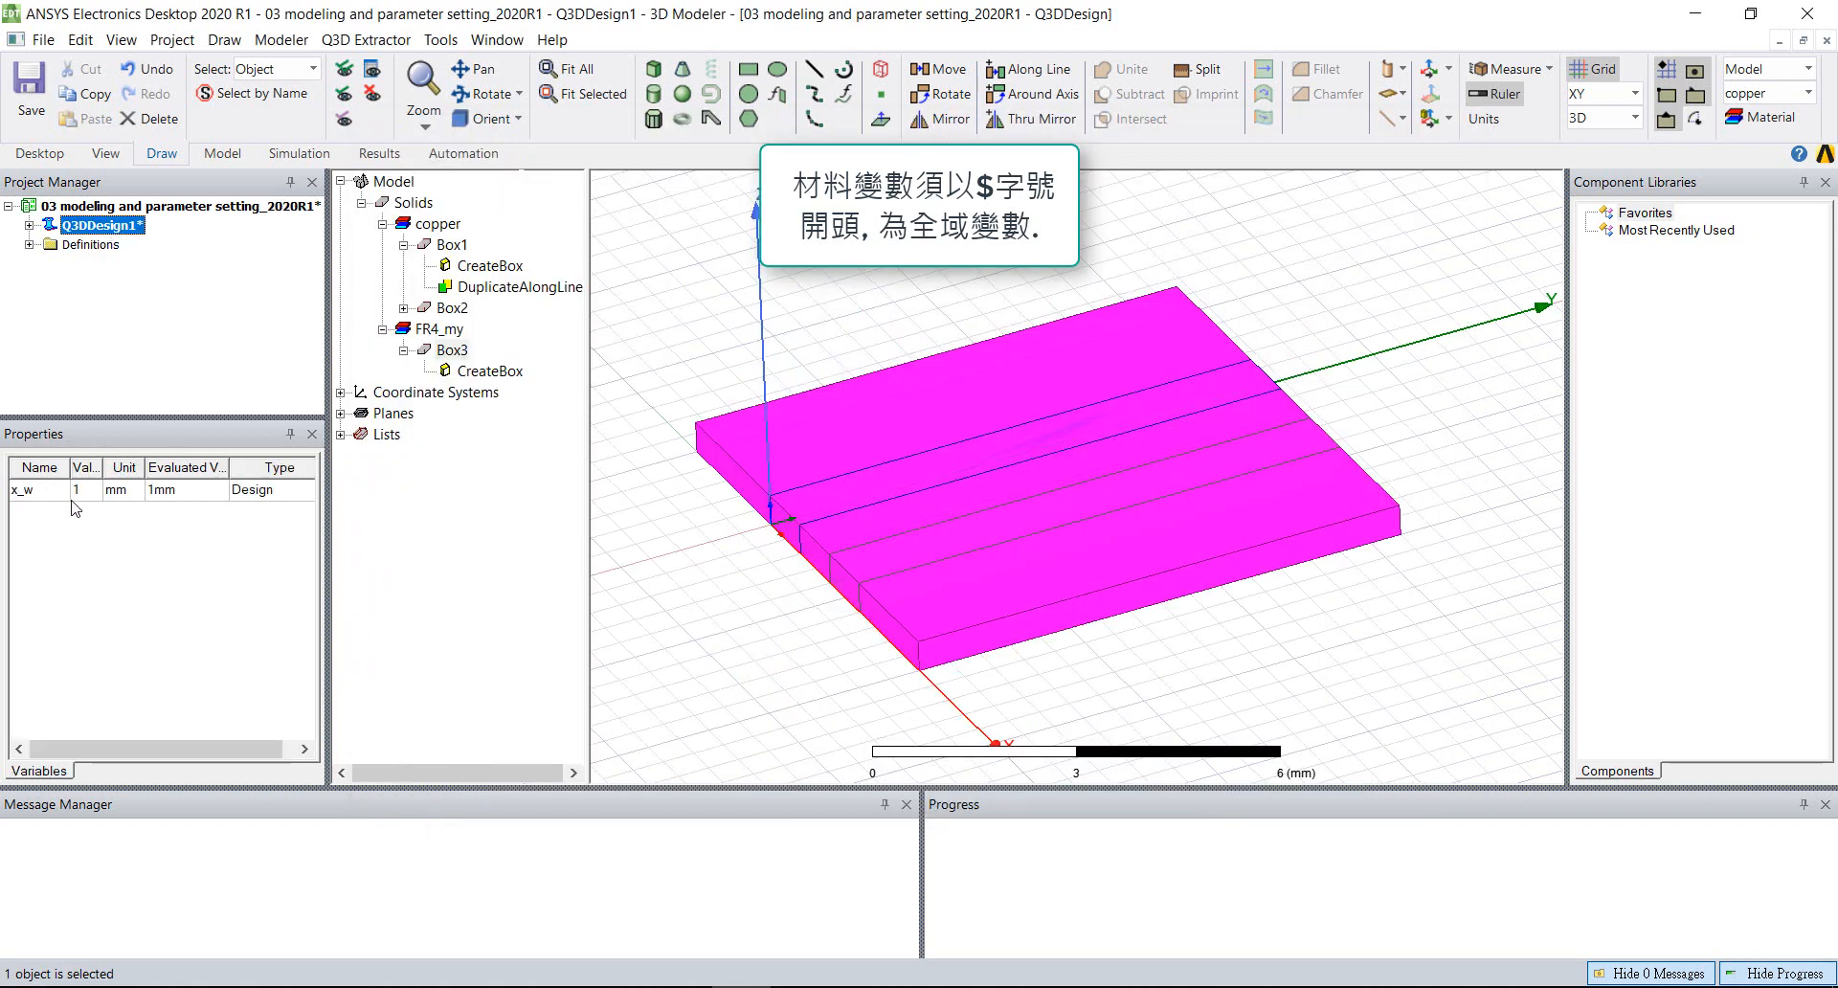
{"action": "left_click", "coordinate": [115, 209]}
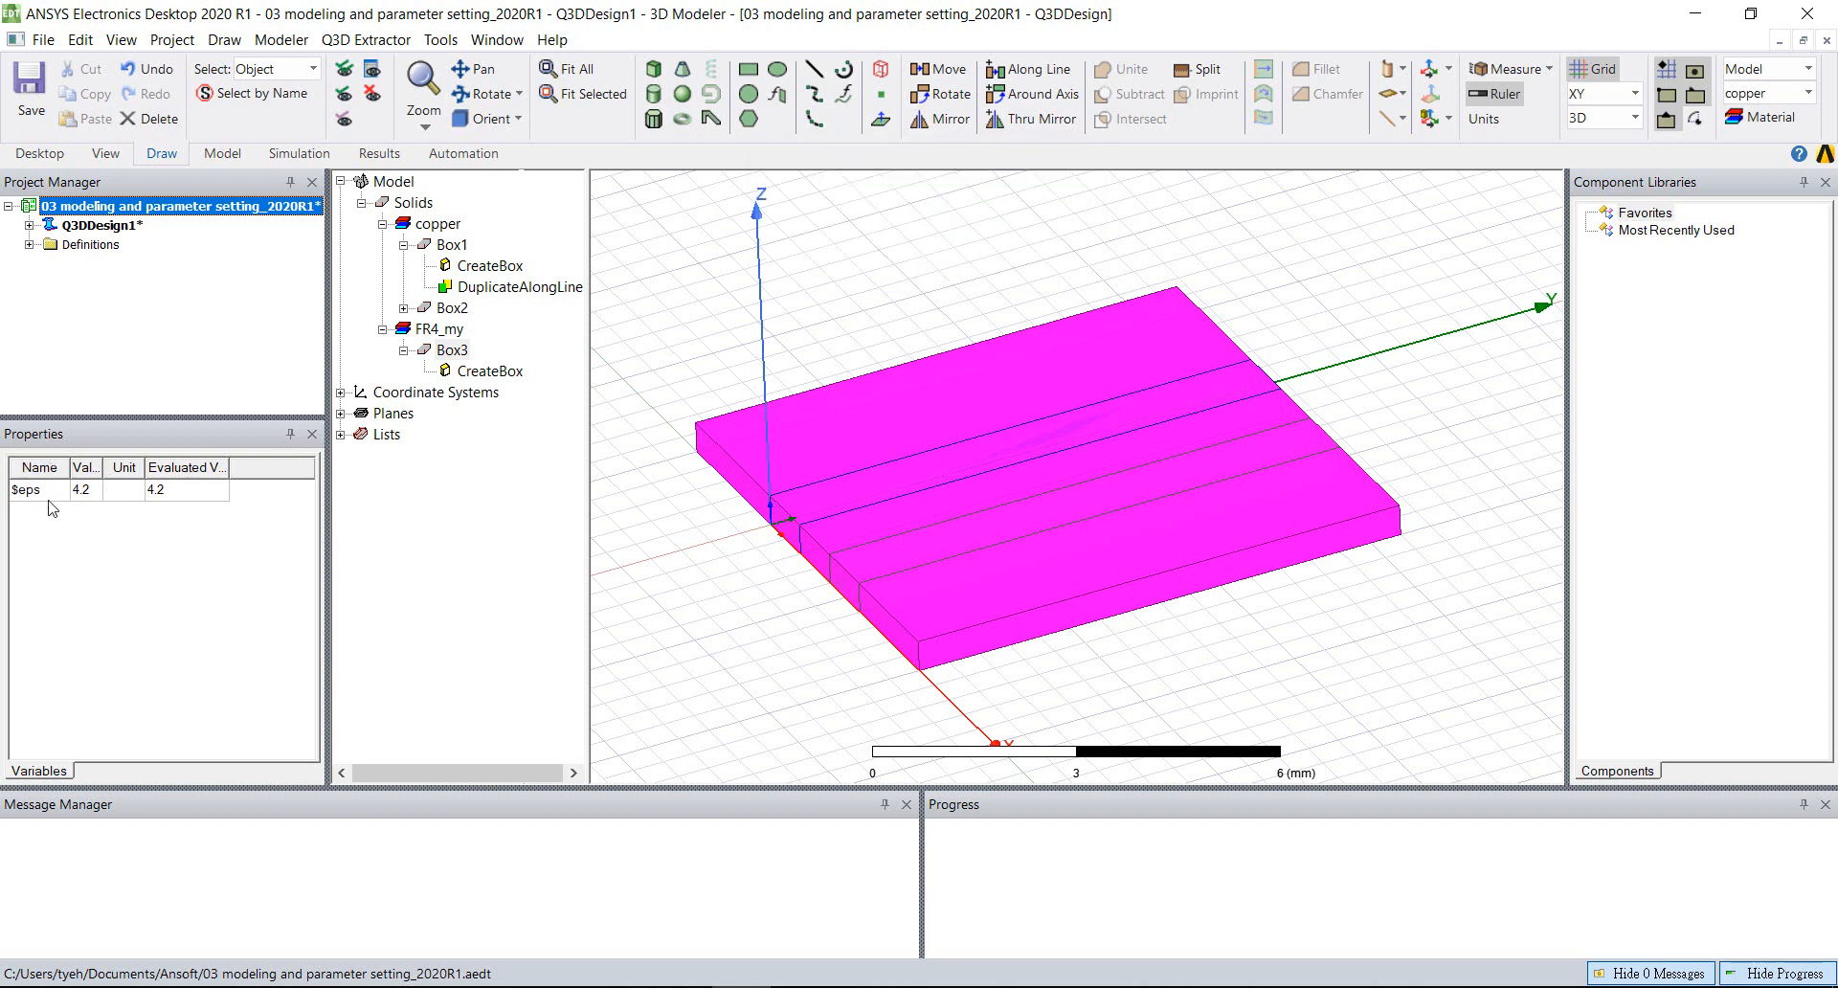
{"action": "left_click", "coordinate": [667, 303]}
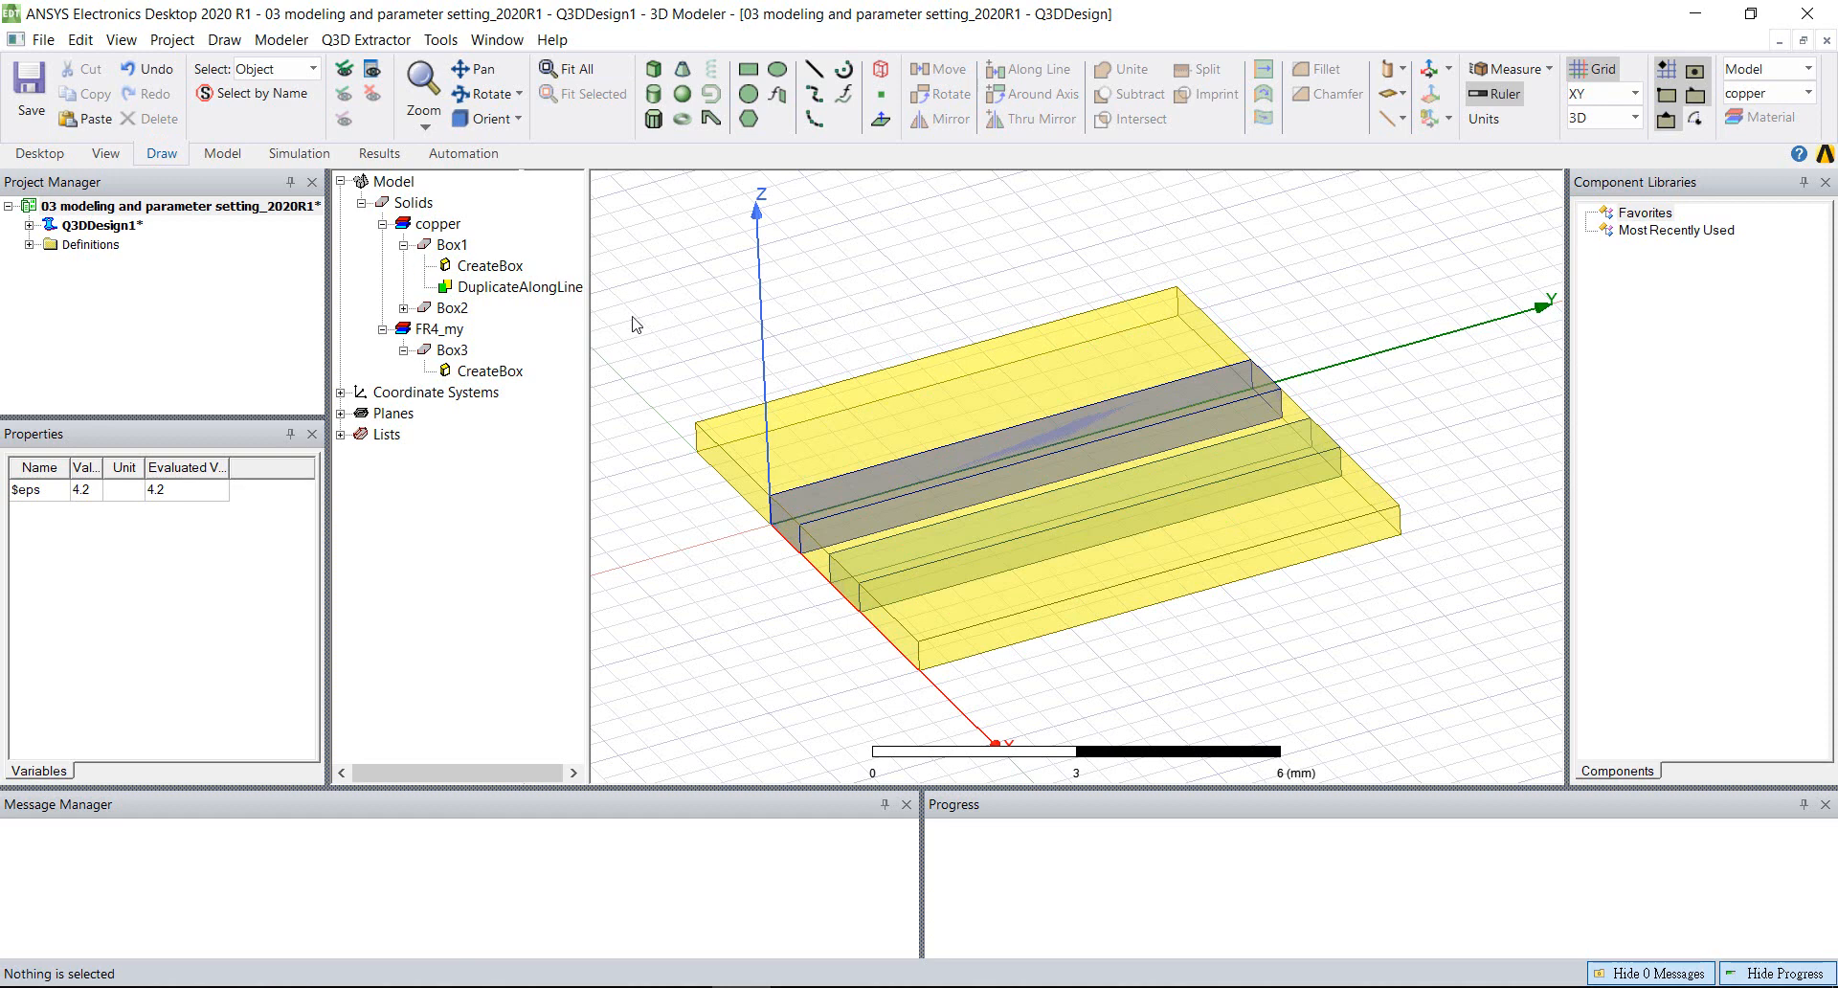
- Change the color of the copper conductors Box1 and Box2 to orange
{"action": "left_click", "coordinate": [452, 245]}
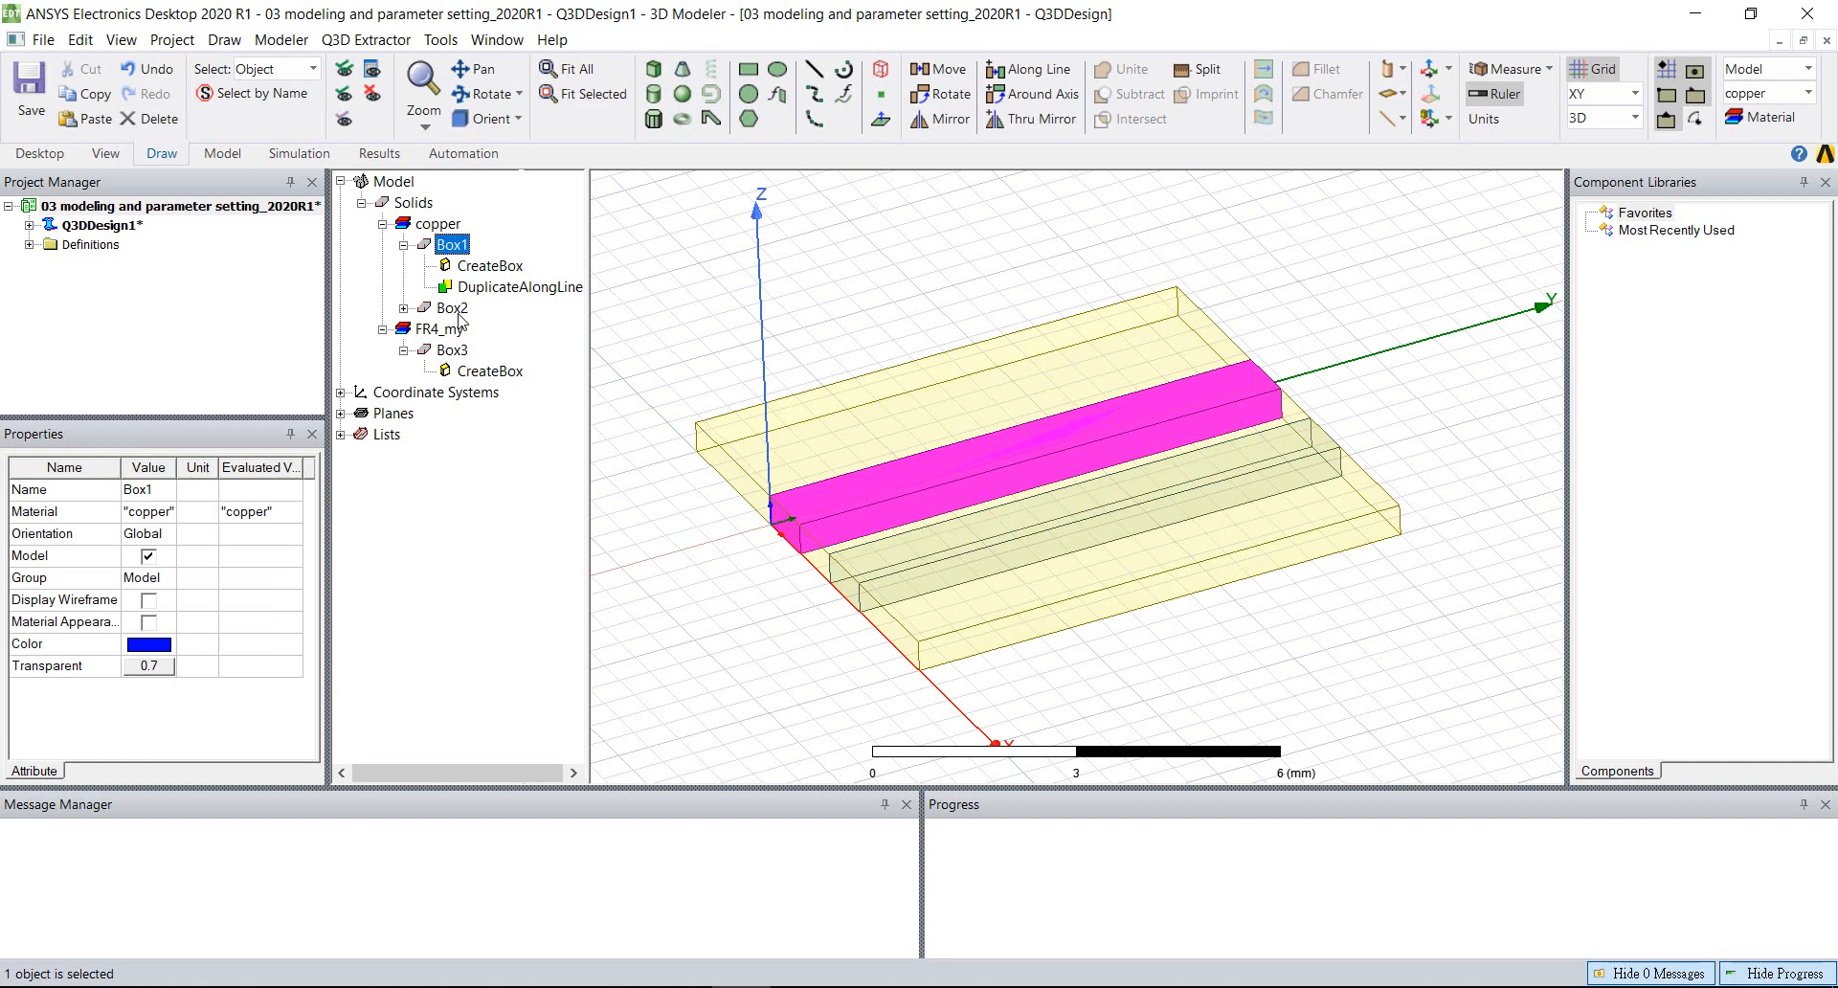
{"action": "left_click", "coordinate": [454, 309], "text": "ctrl"}
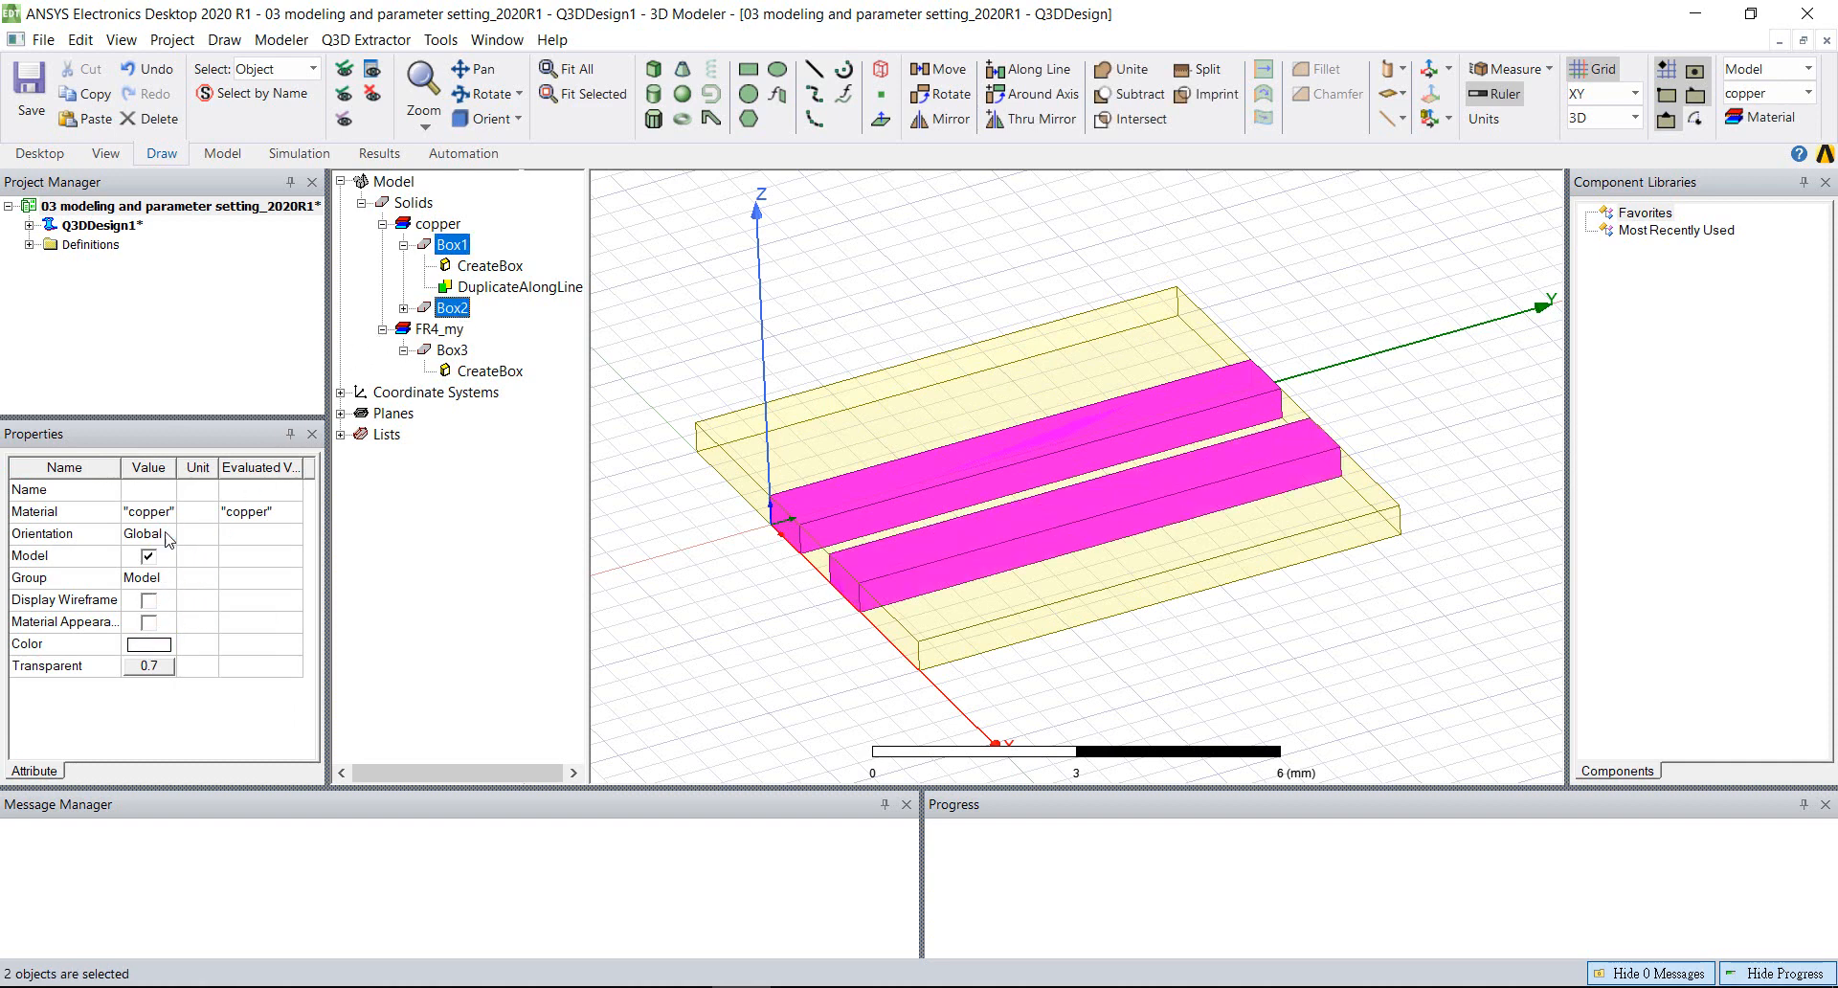
{"action": "left_click", "coordinate": [159, 645]}
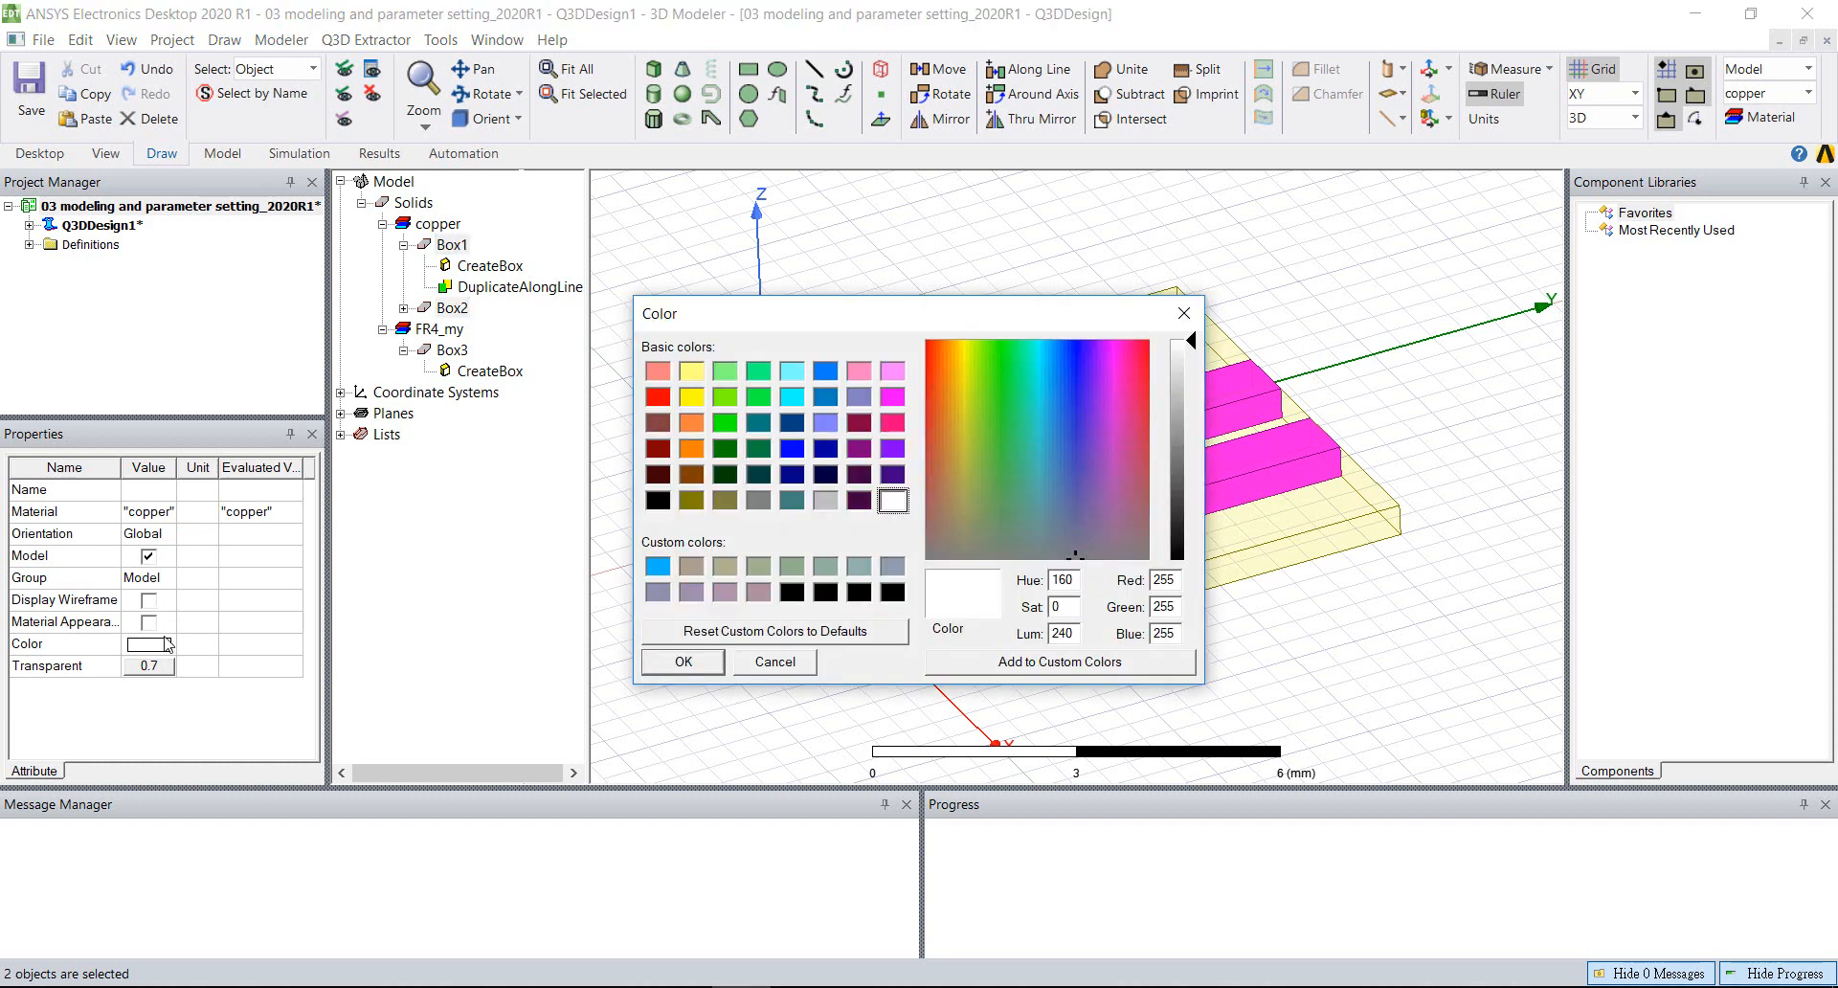
{"action": "left_click", "coordinate": [692, 427]}
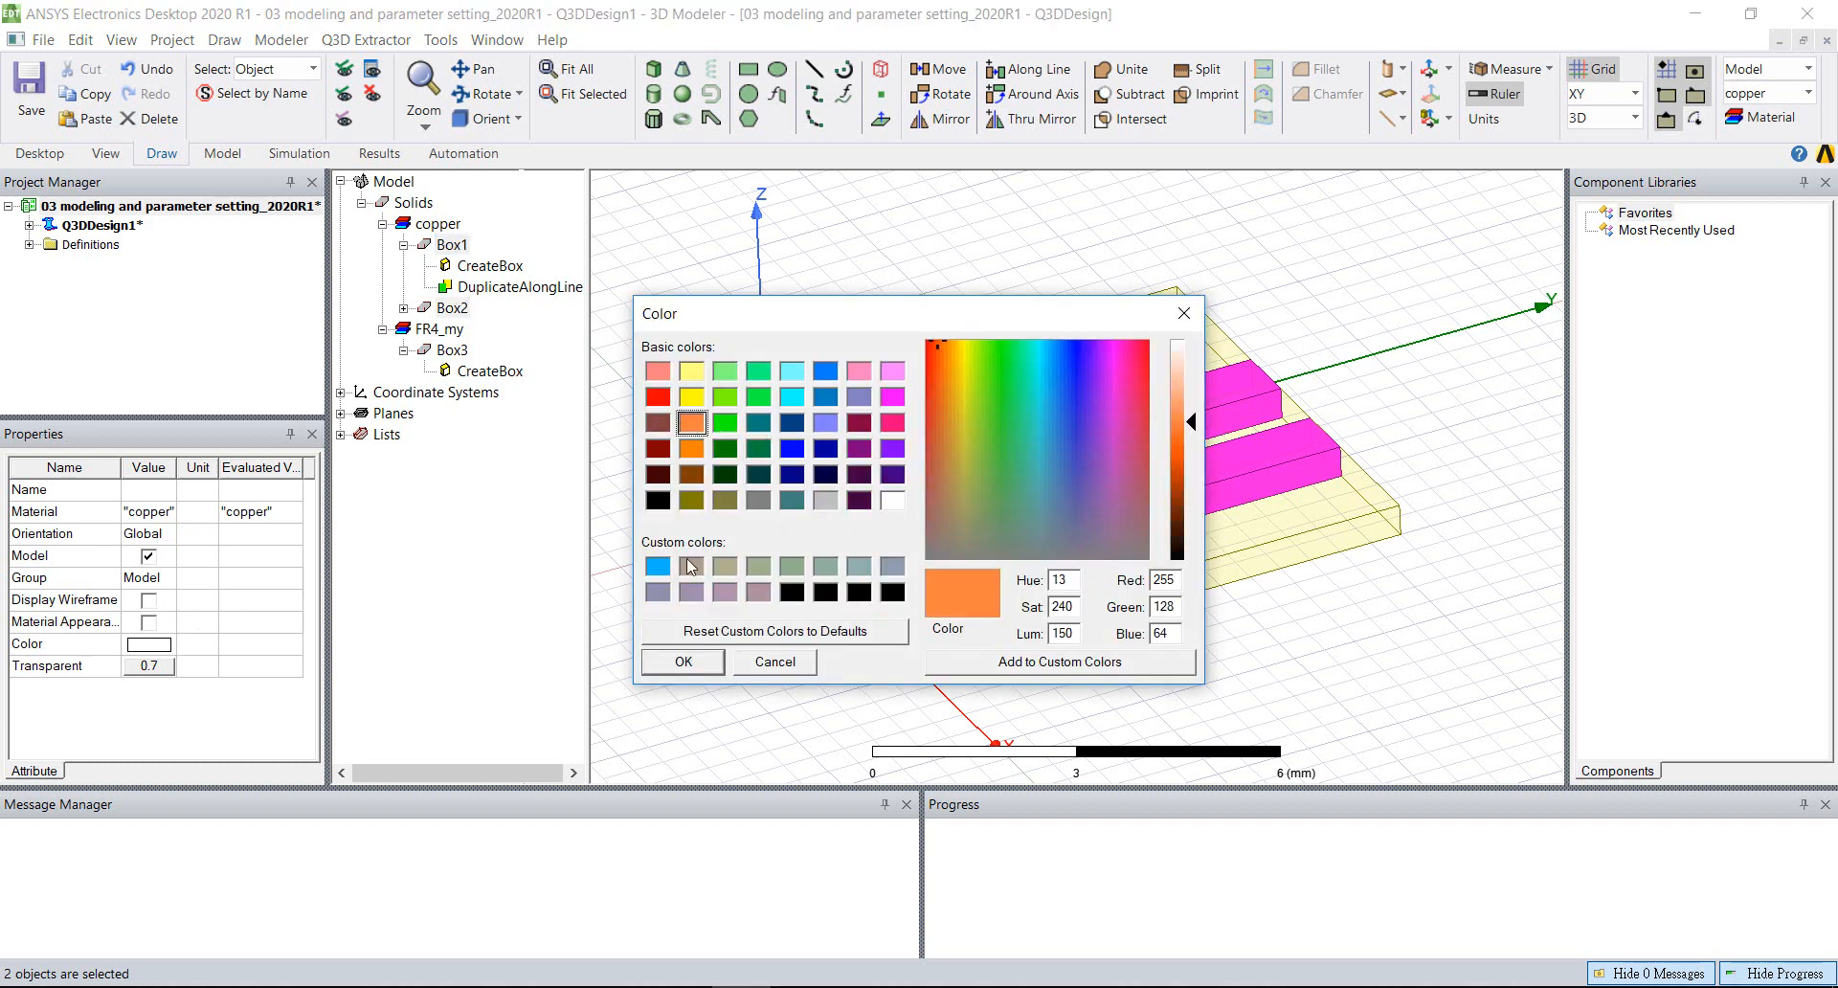
{"action": "left_click", "coordinate": [674, 660]}
{"action": "left_click", "coordinate": [721, 320]}
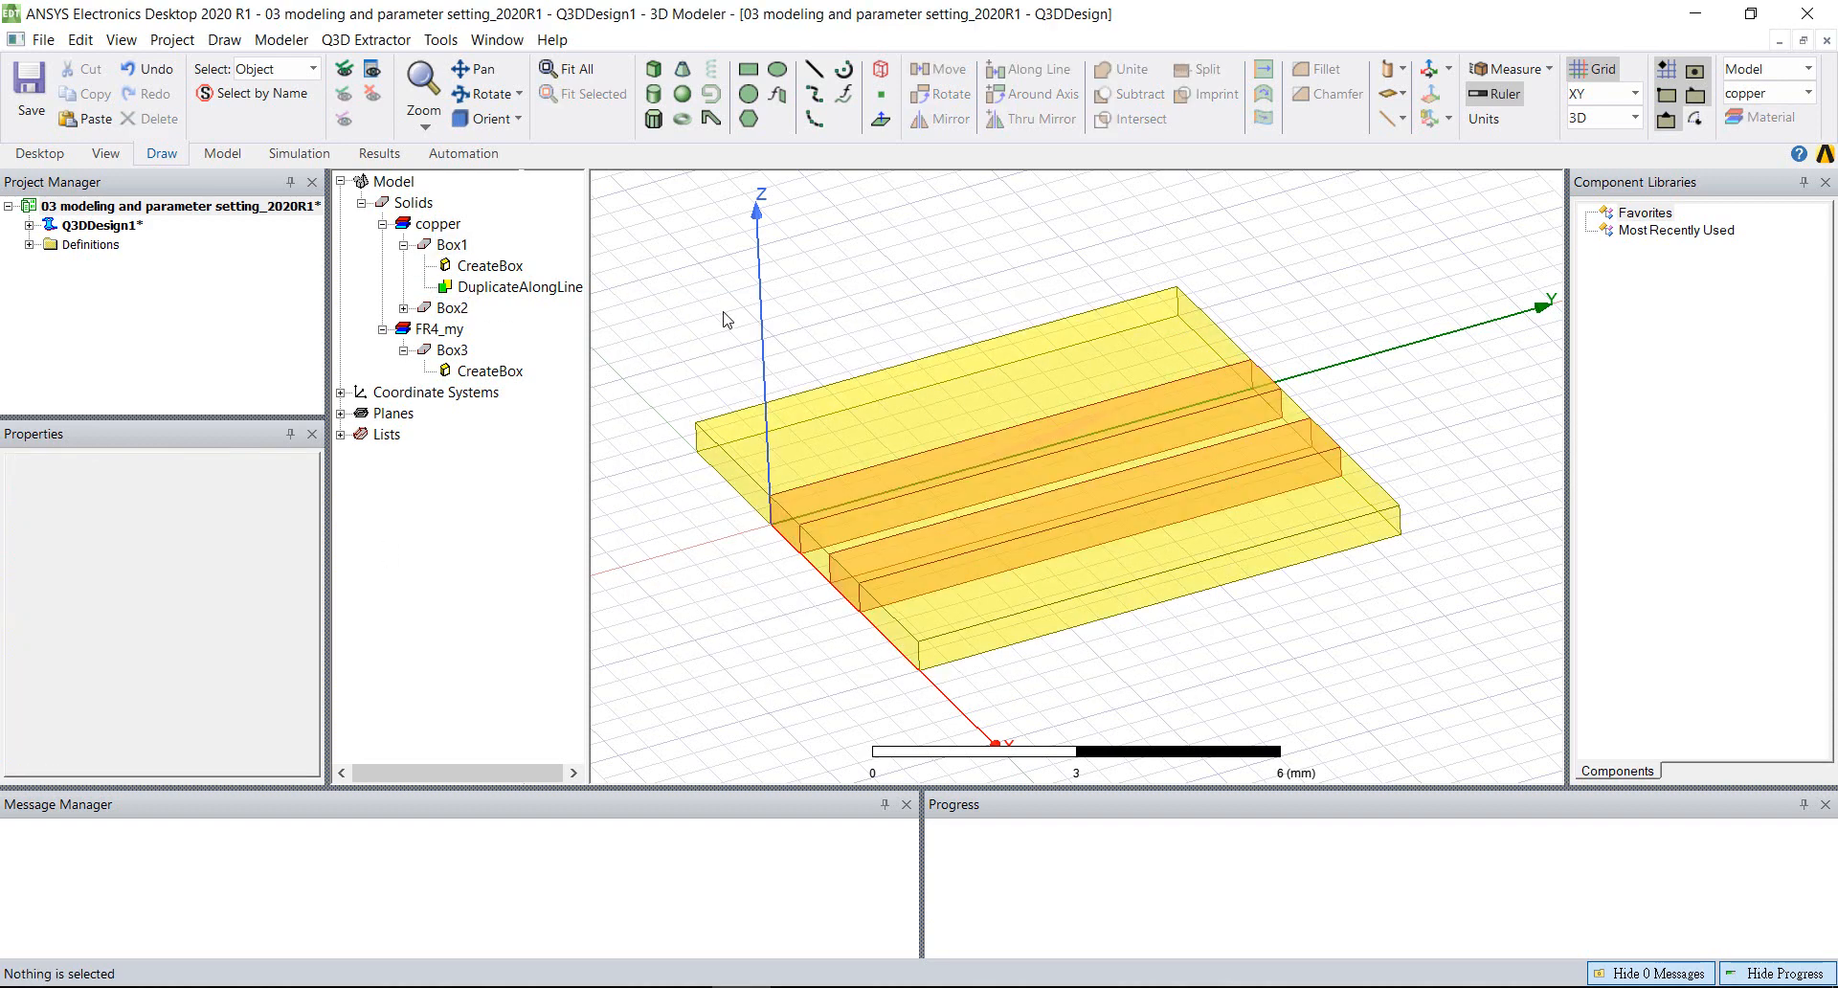
{"action": "left_click_drag", "start_coordinate": [925, 725], "coordinate": [1082, 629], "text": "alt"}
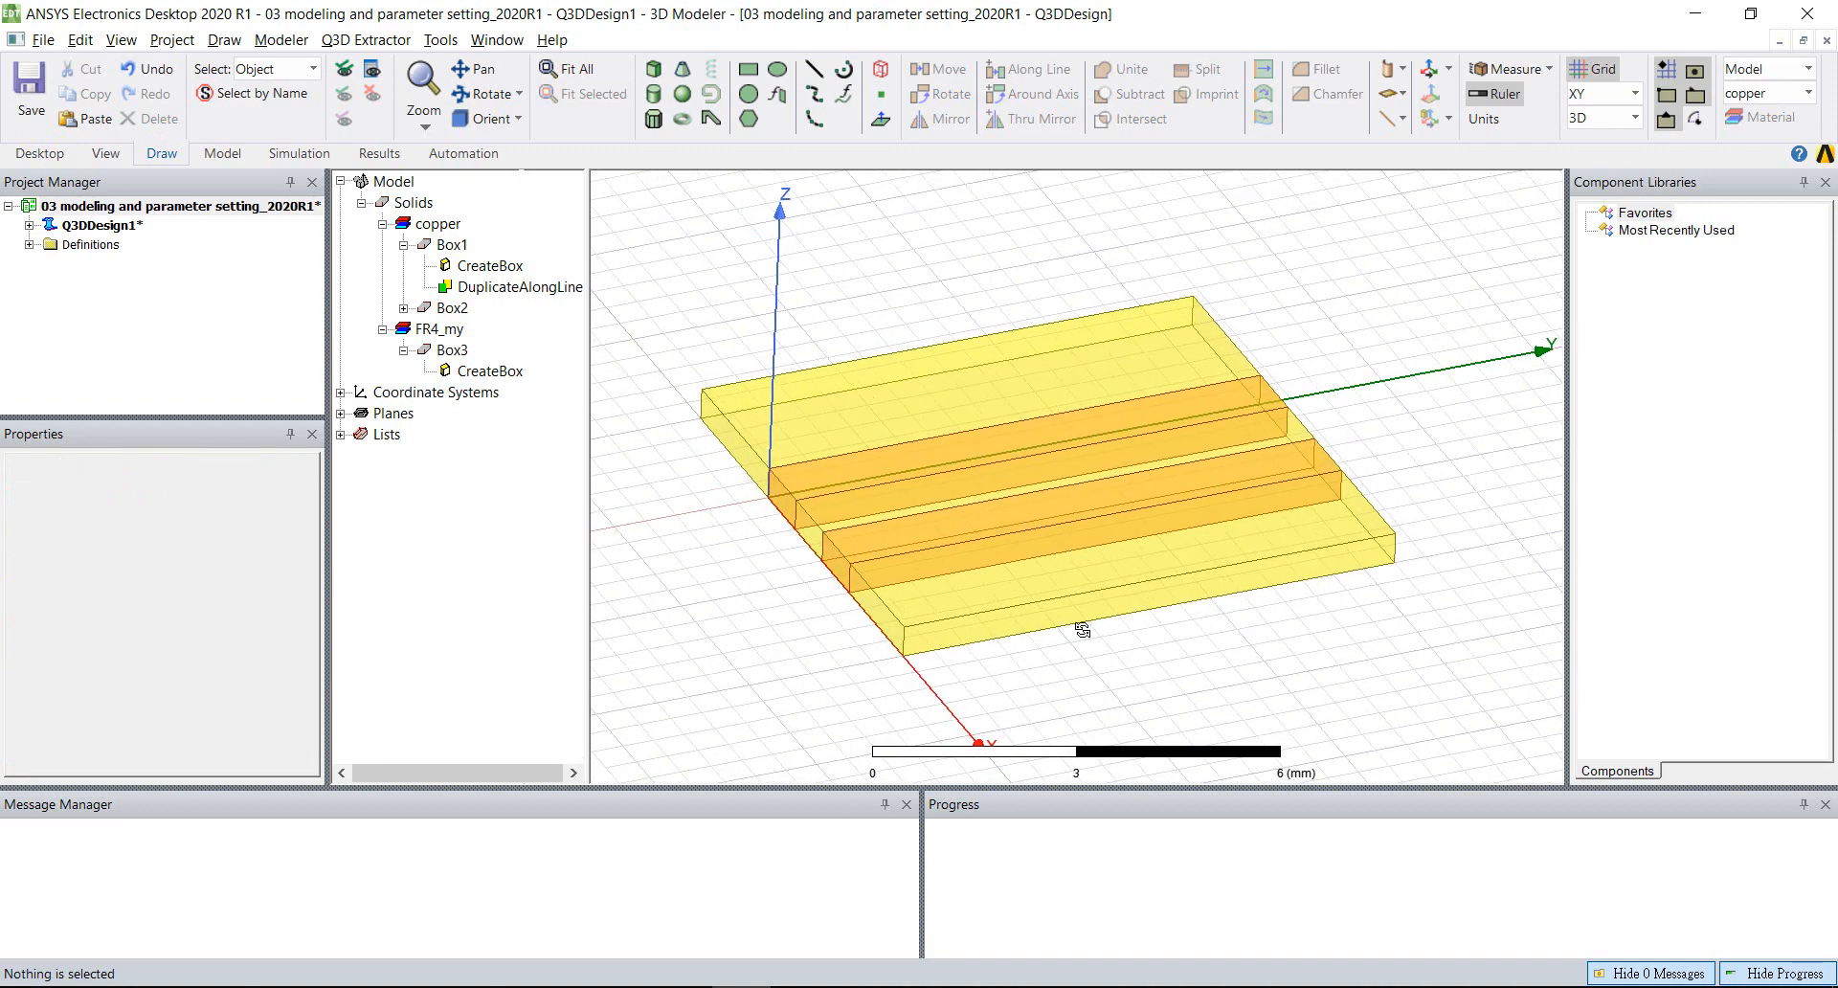
{"action": "left_click_drag", "start_coordinate": [1479, 641], "coordinate": [1472, 599], "text": "alt"}
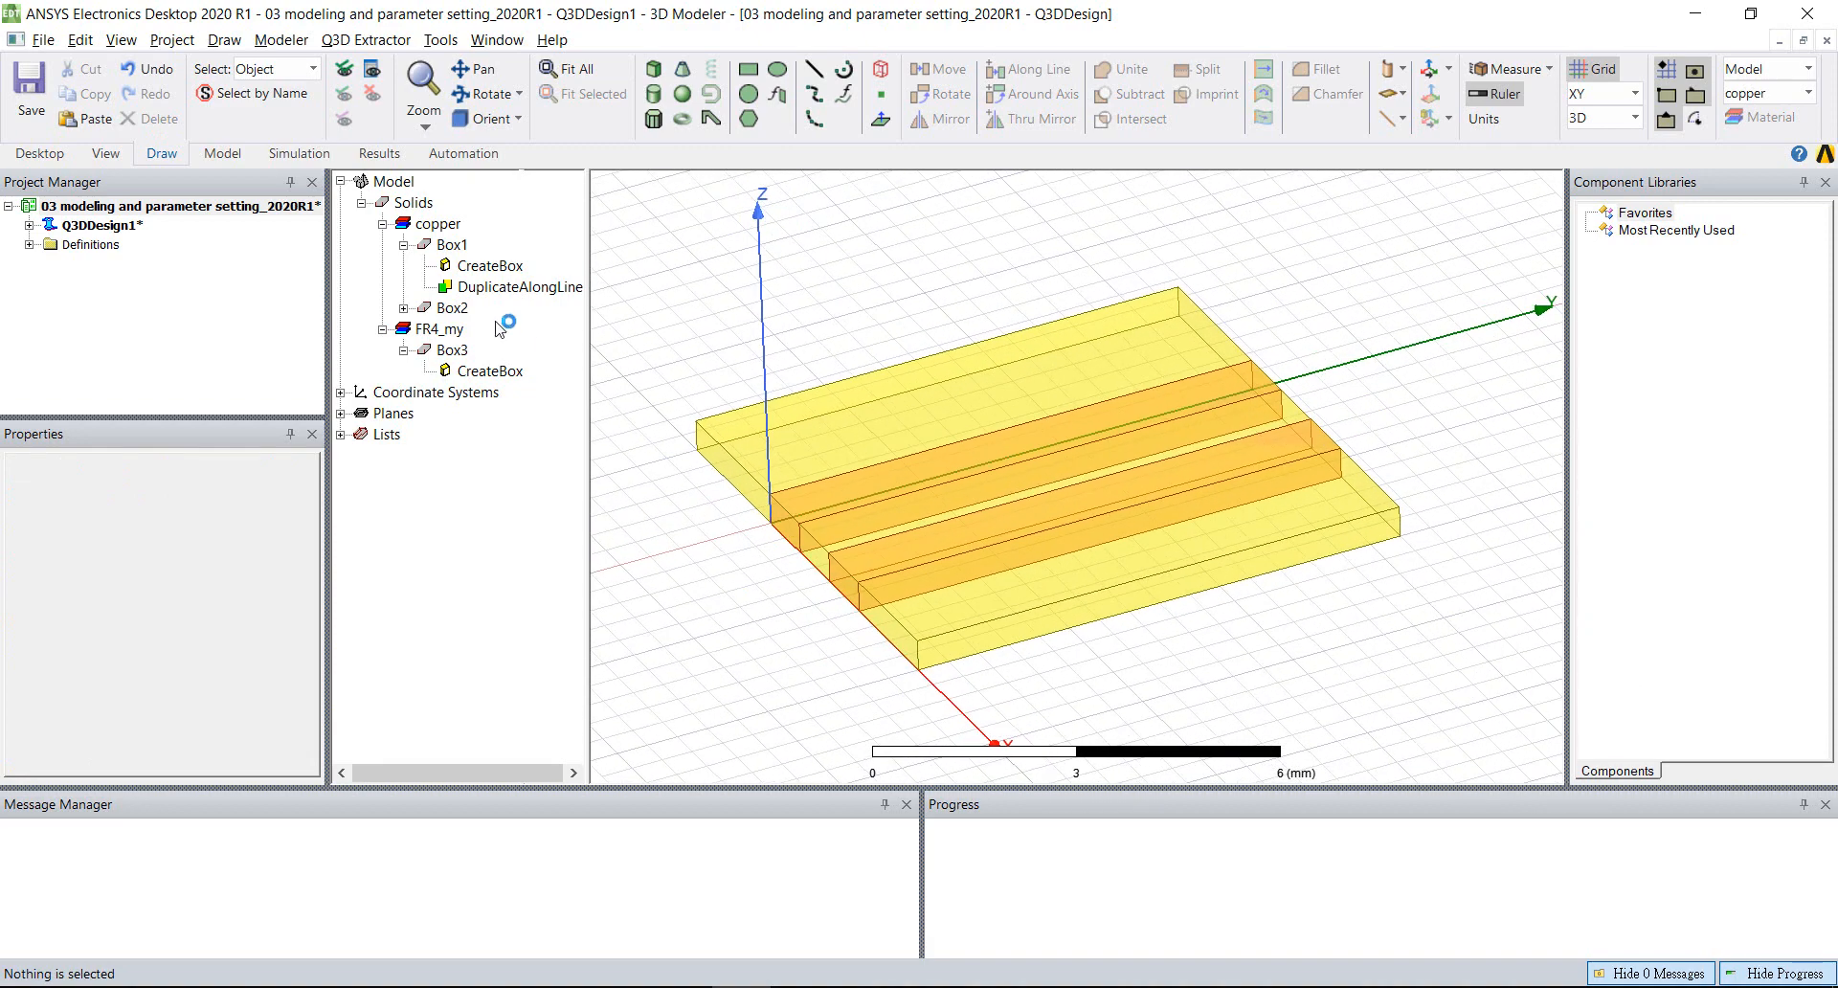
- Try to add a parametric setup to the Optimetrics of Q3DDesign1
{"action": "left_click", "coordinate": [29, 225]}
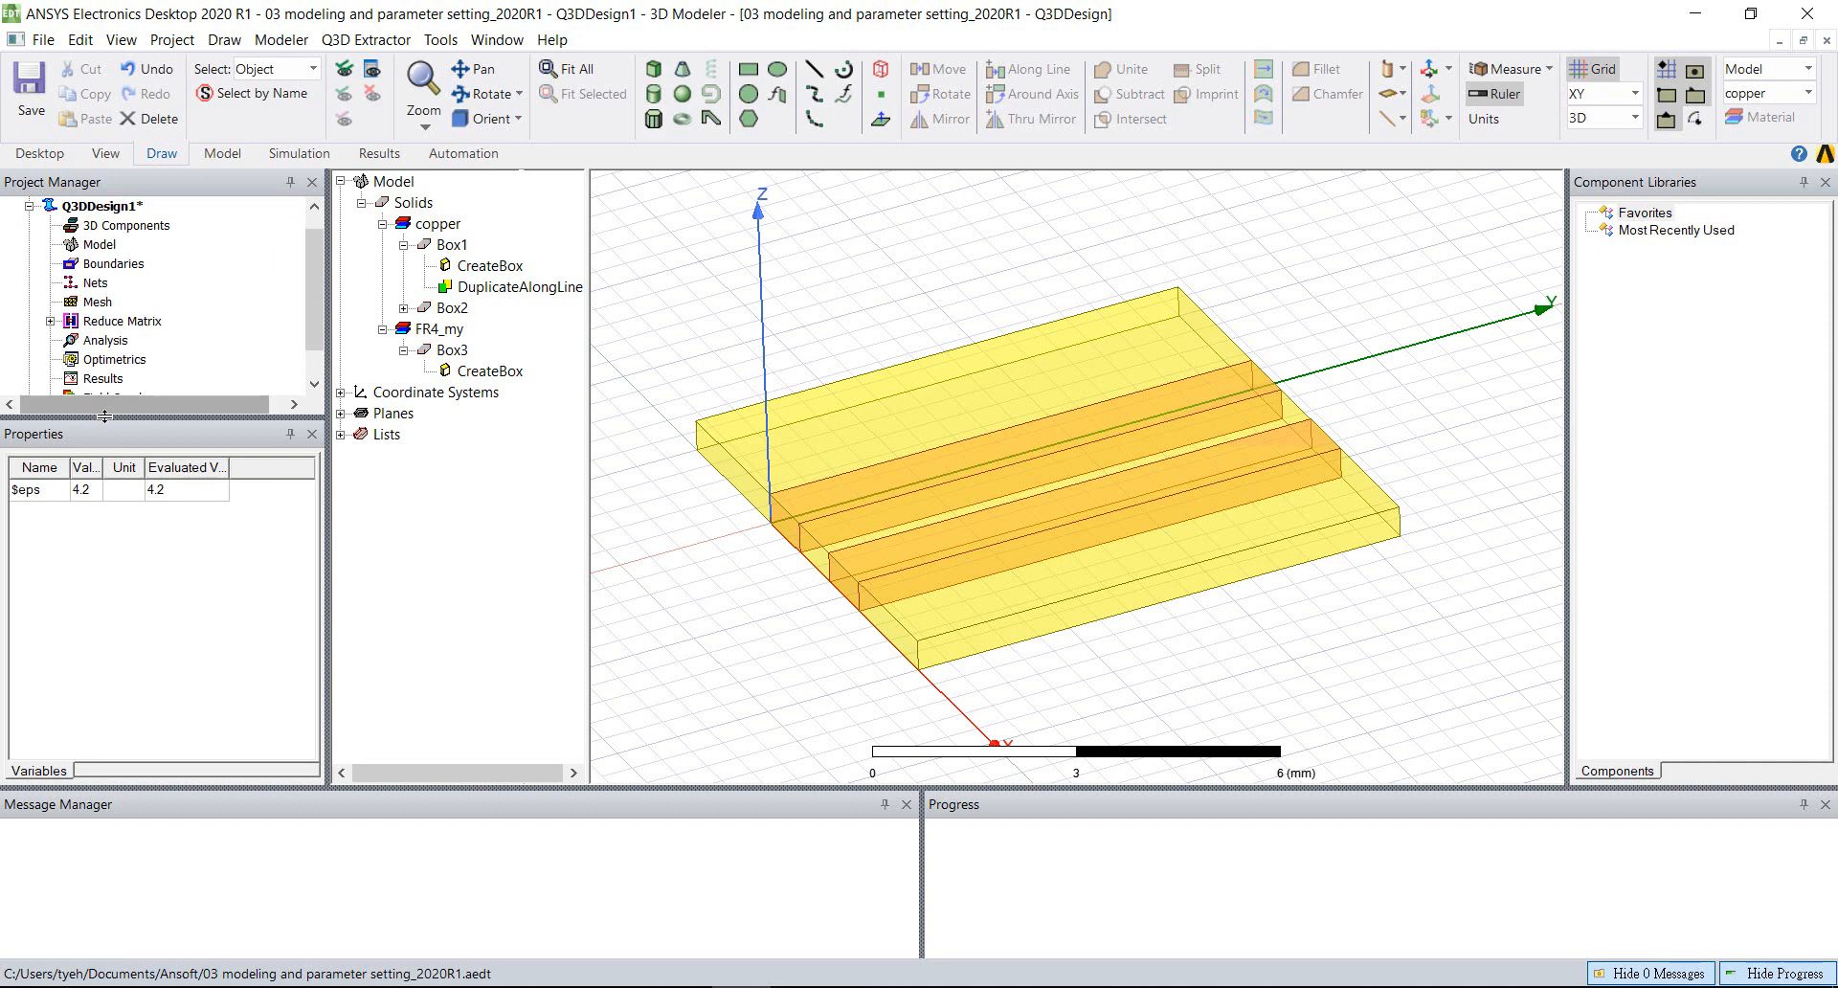
{"action": "left_click_drag", "start_coordinate": [85, 530], "coordinate": [85, 535]}
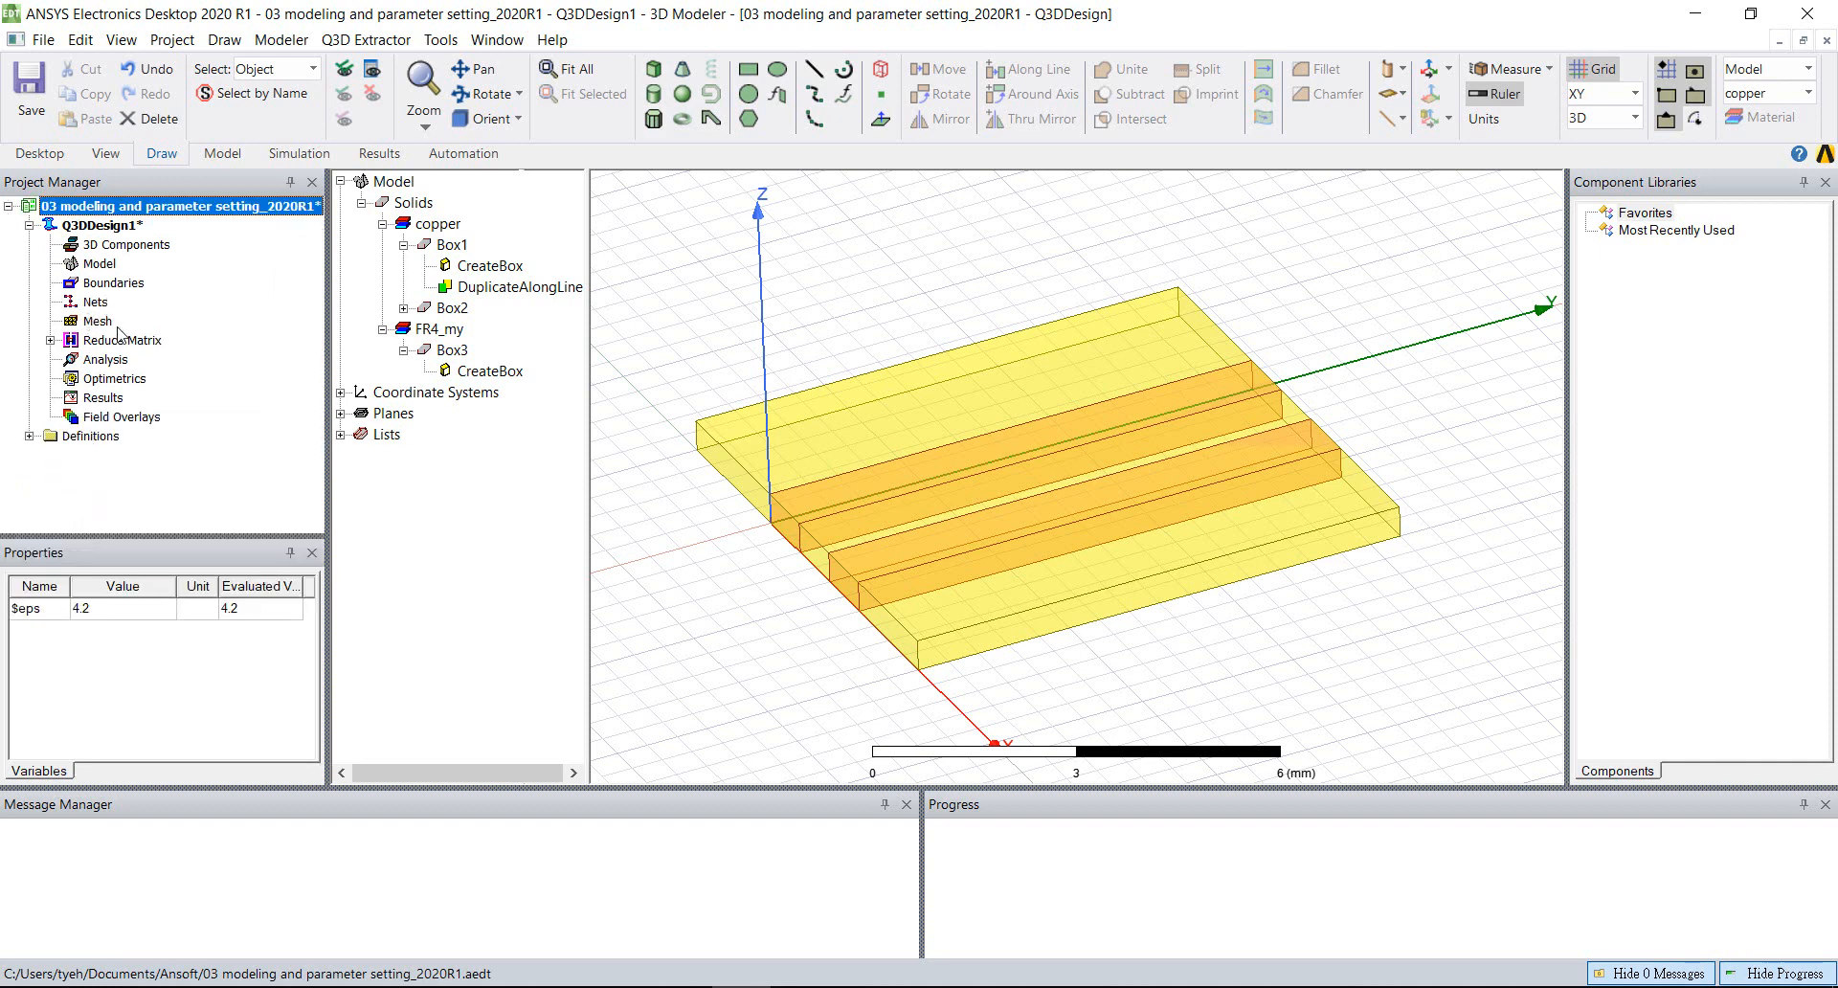
{"action": "left_click", "coordinate": [108, 381]}
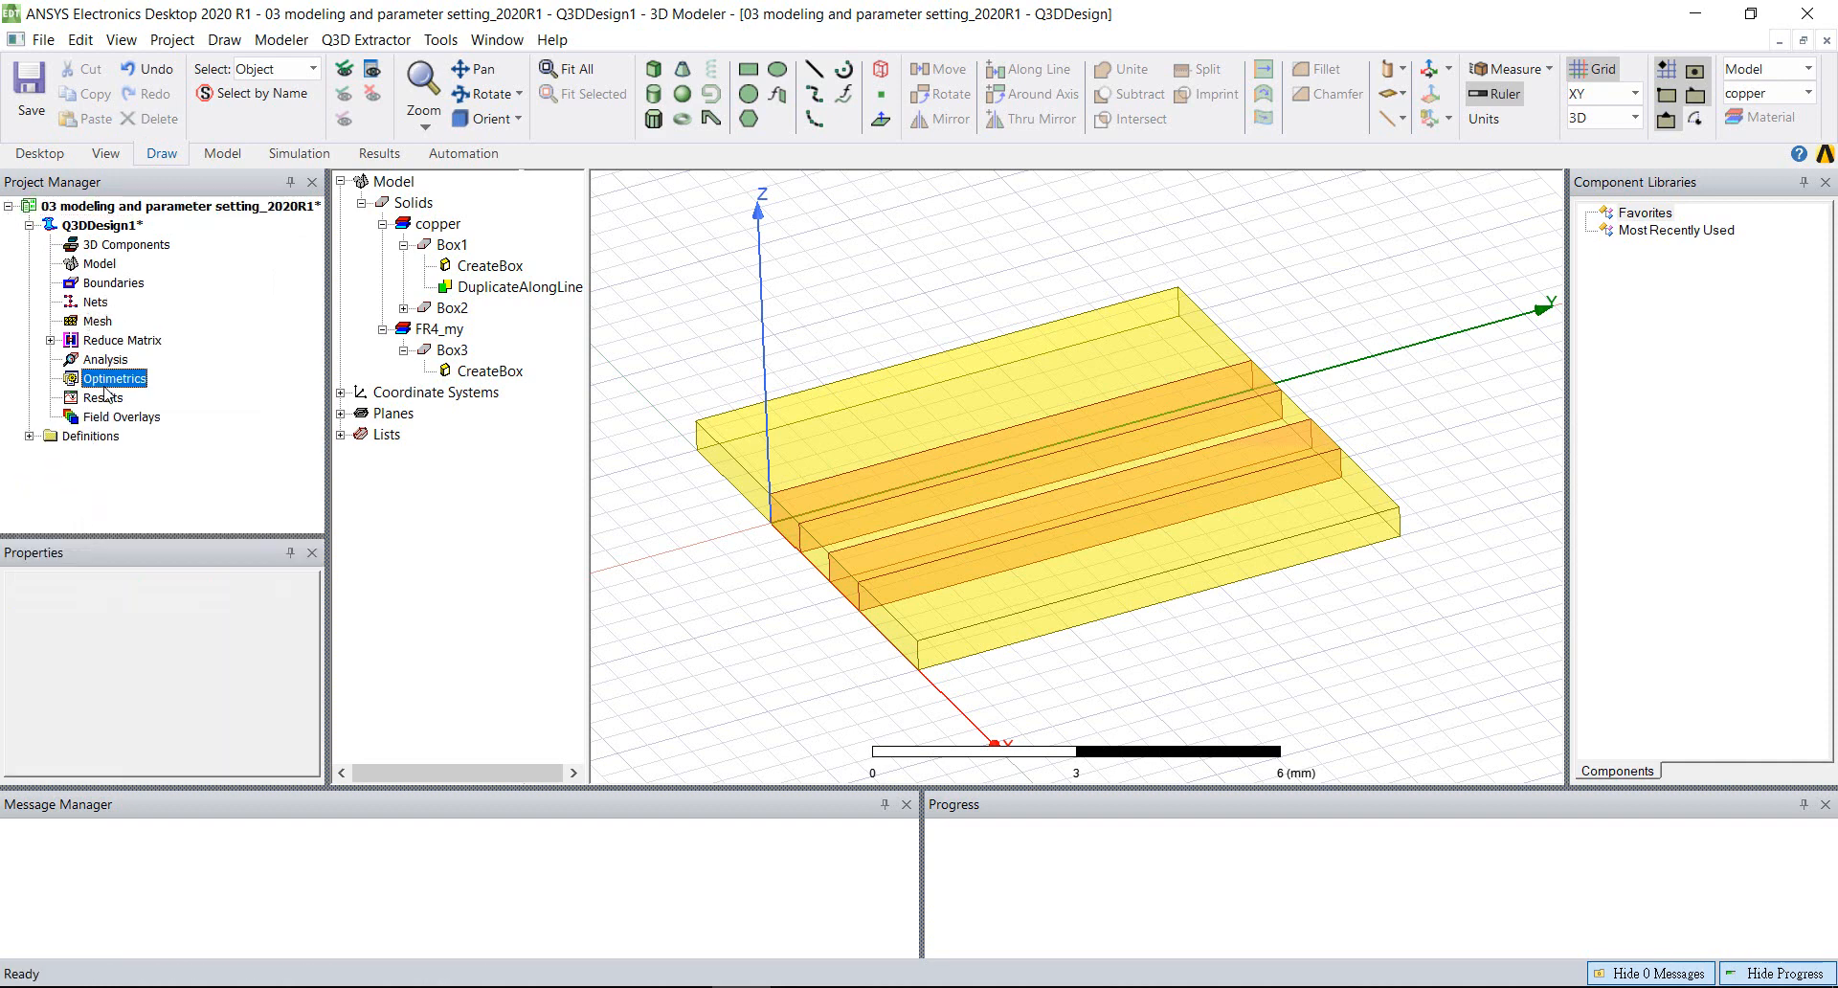
{"action": "right_click", "coordinate": [106, 391]}
{"action": "mouse_move", "coordinate": [139, 430]}
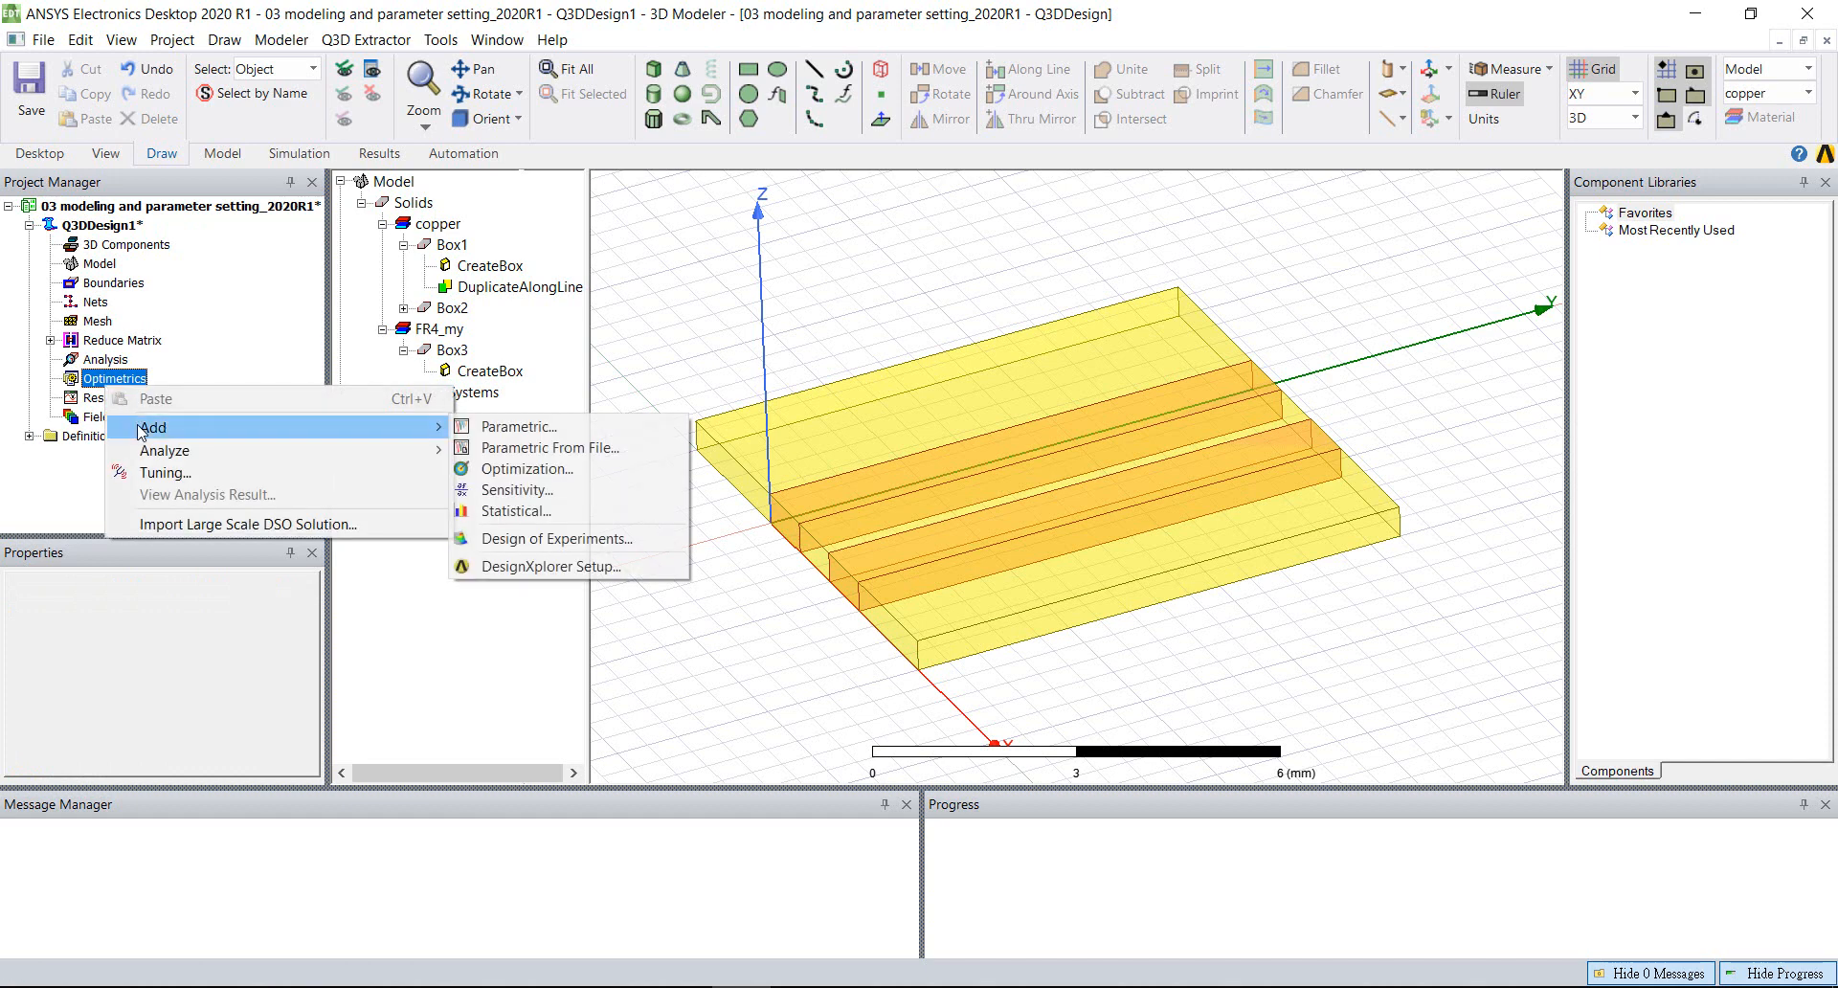
{"action": "left_click", "coordinate": [503, 438]}
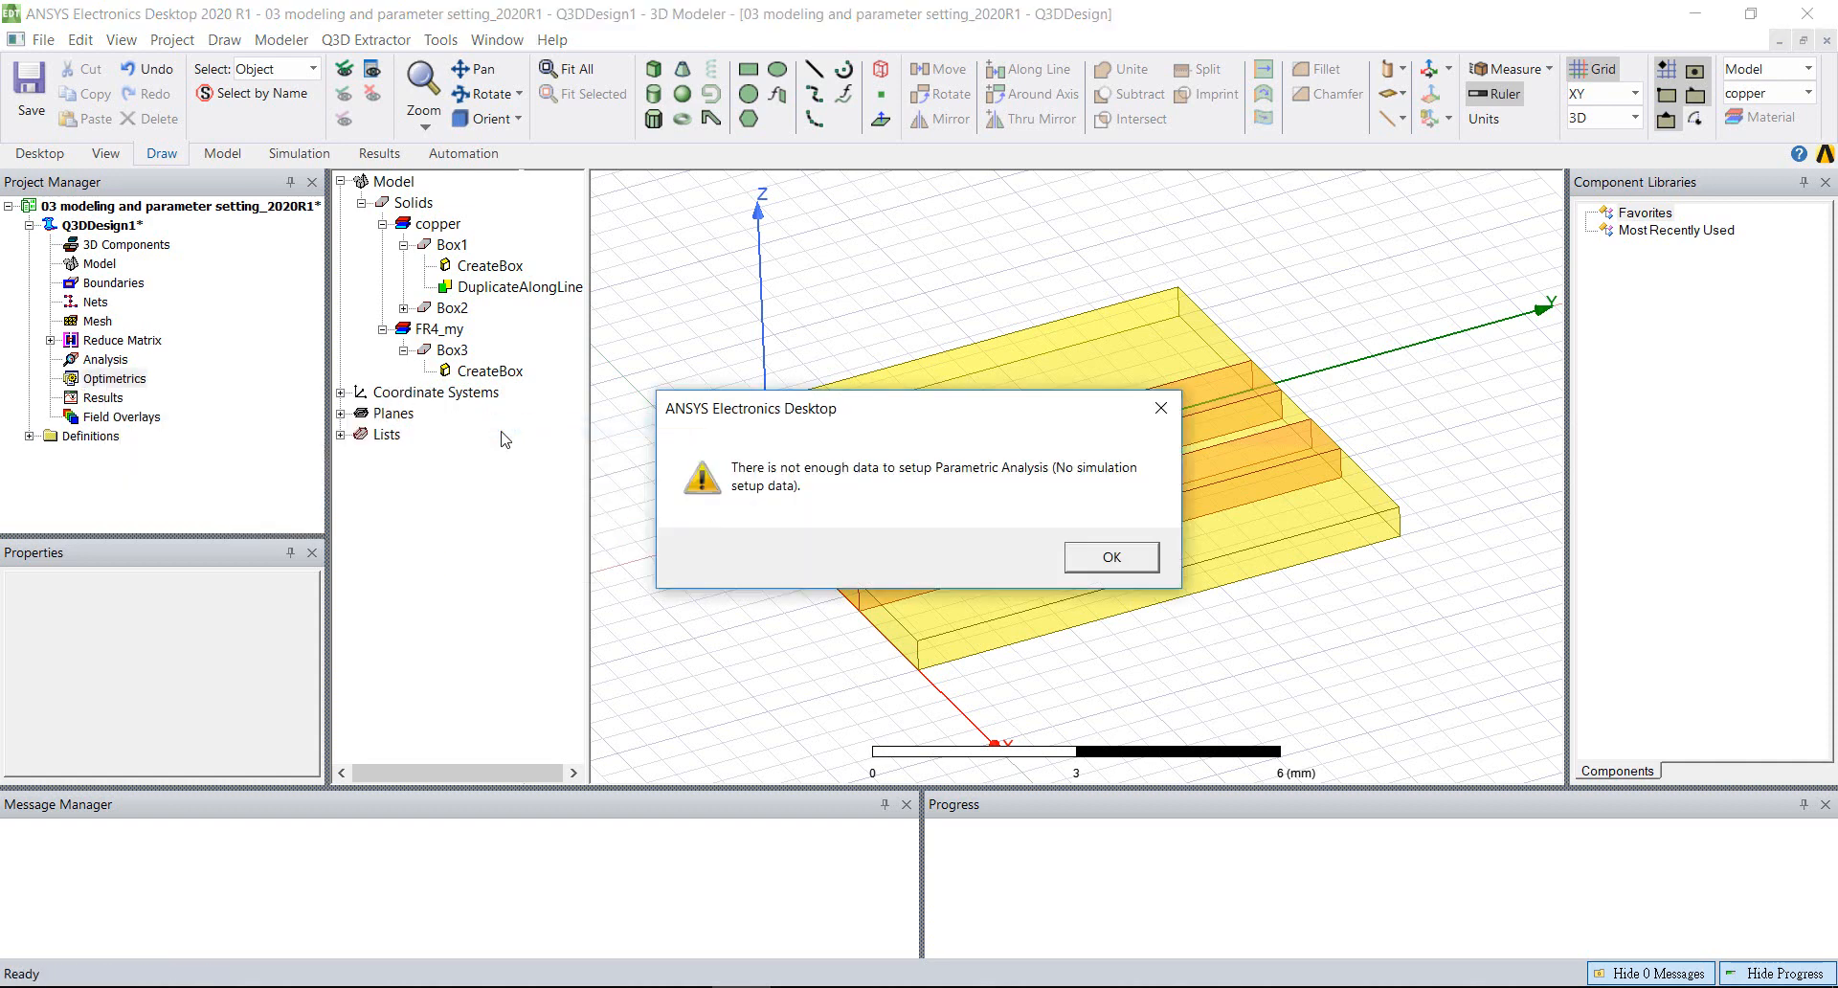
{"action": "left_click", "coordinate": [1108, 559]}
- Add a solve setup to the analysis, keeping the default 1 GHz solution frequency and solution selection
{"action": "left_click", "coordinate": [105, 359]}
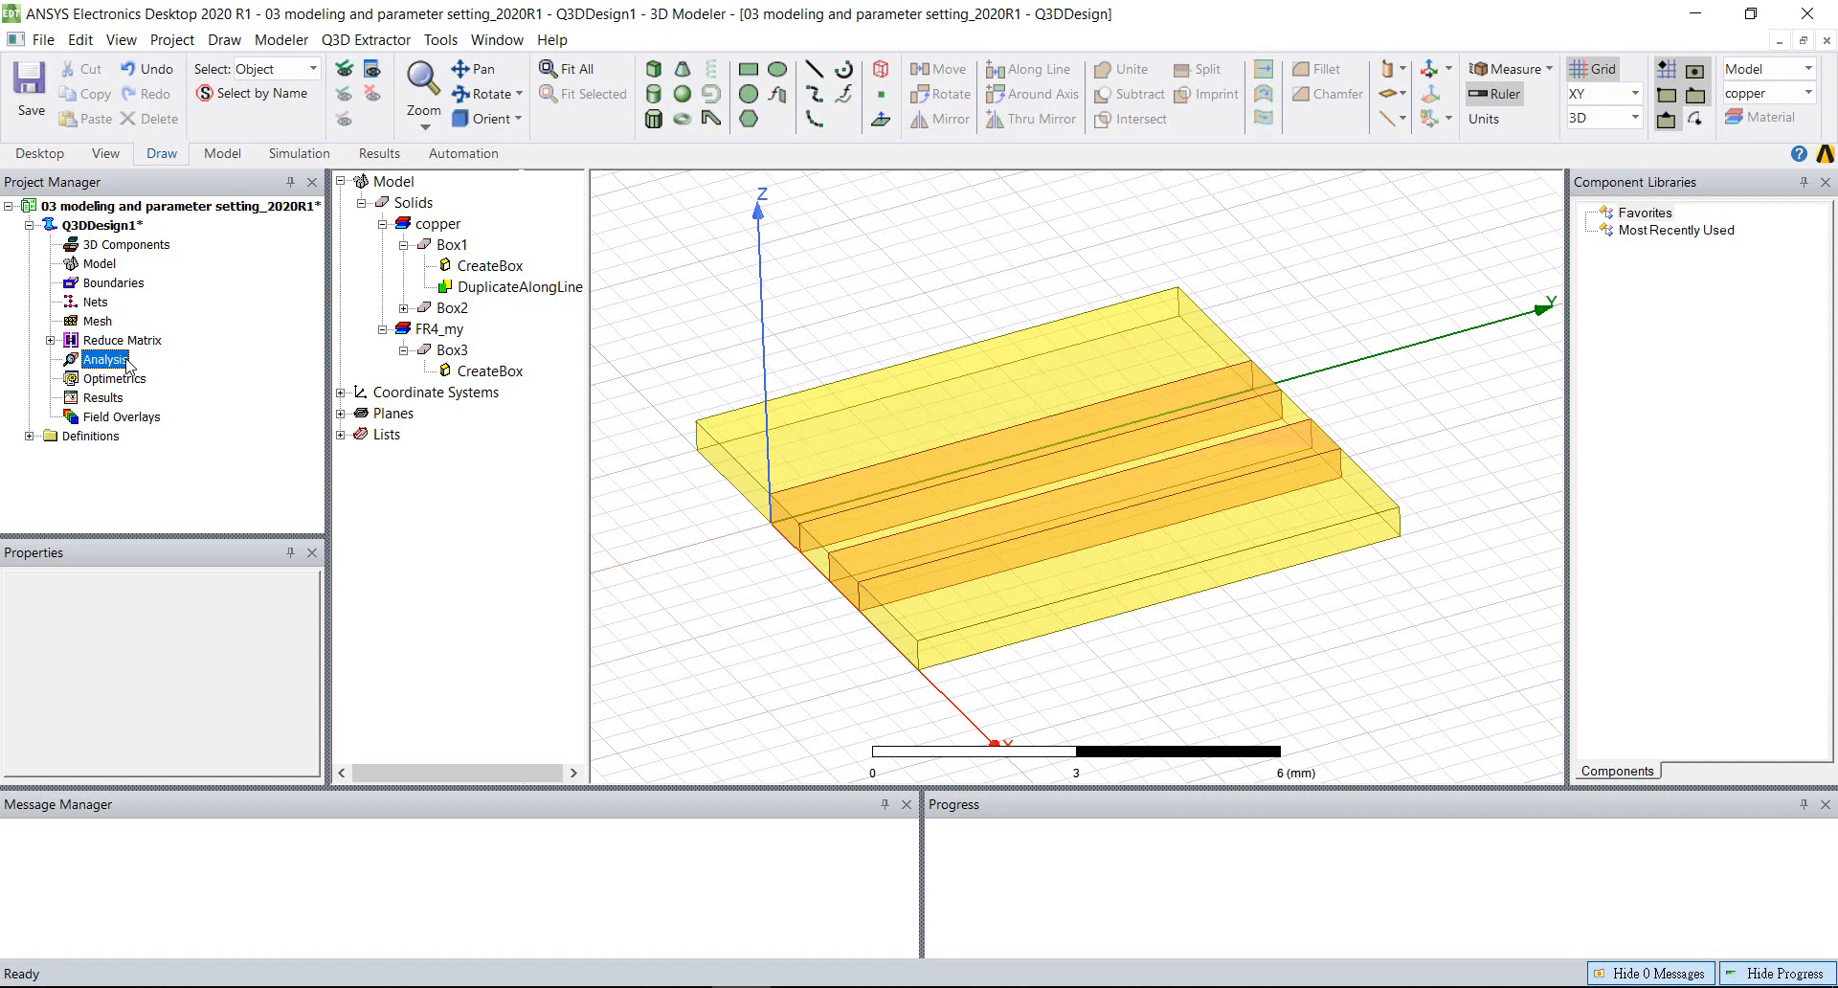
{"action": "right_click", "coordinate": [128, 362]}
{"action": "left_click", "coordinate": [230, 397]}
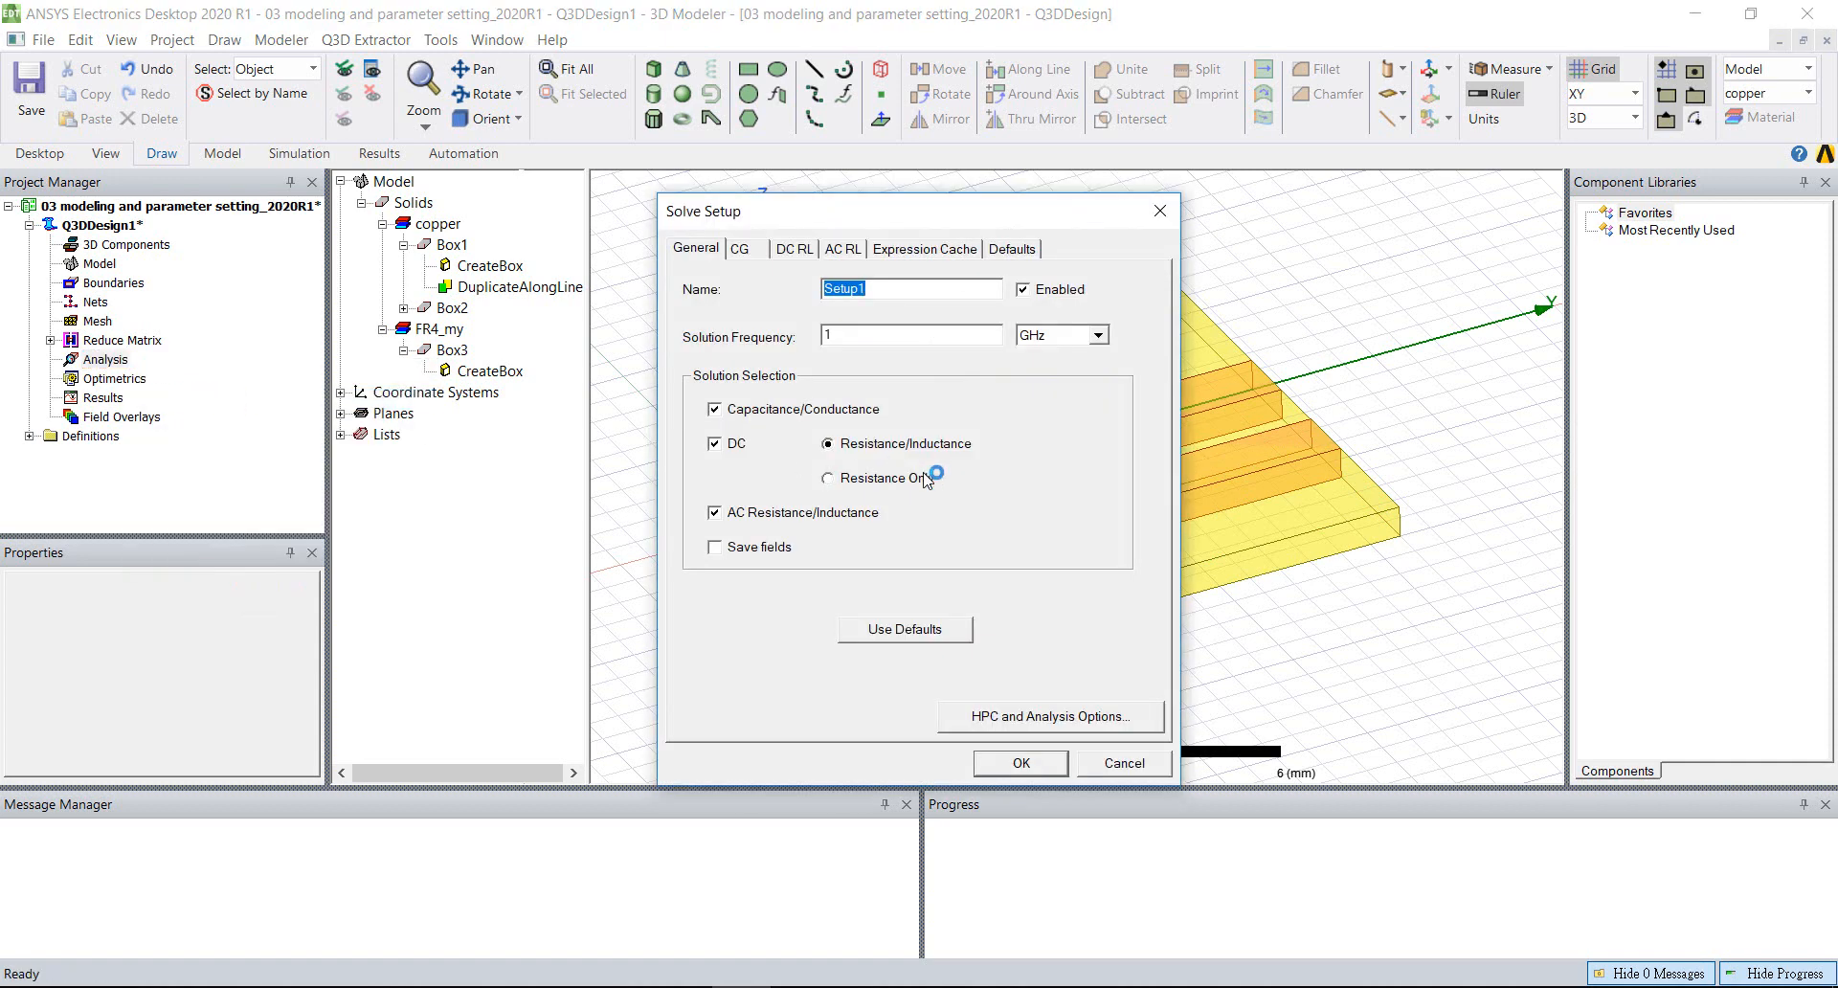
{"action": "left_click", "coordinate": [1024, 765]}
- Start a new parametric sweep setup in Optimetrics and move its dialog to uncover the model
{"action": "left_click", "coordinate": [130, 380]}
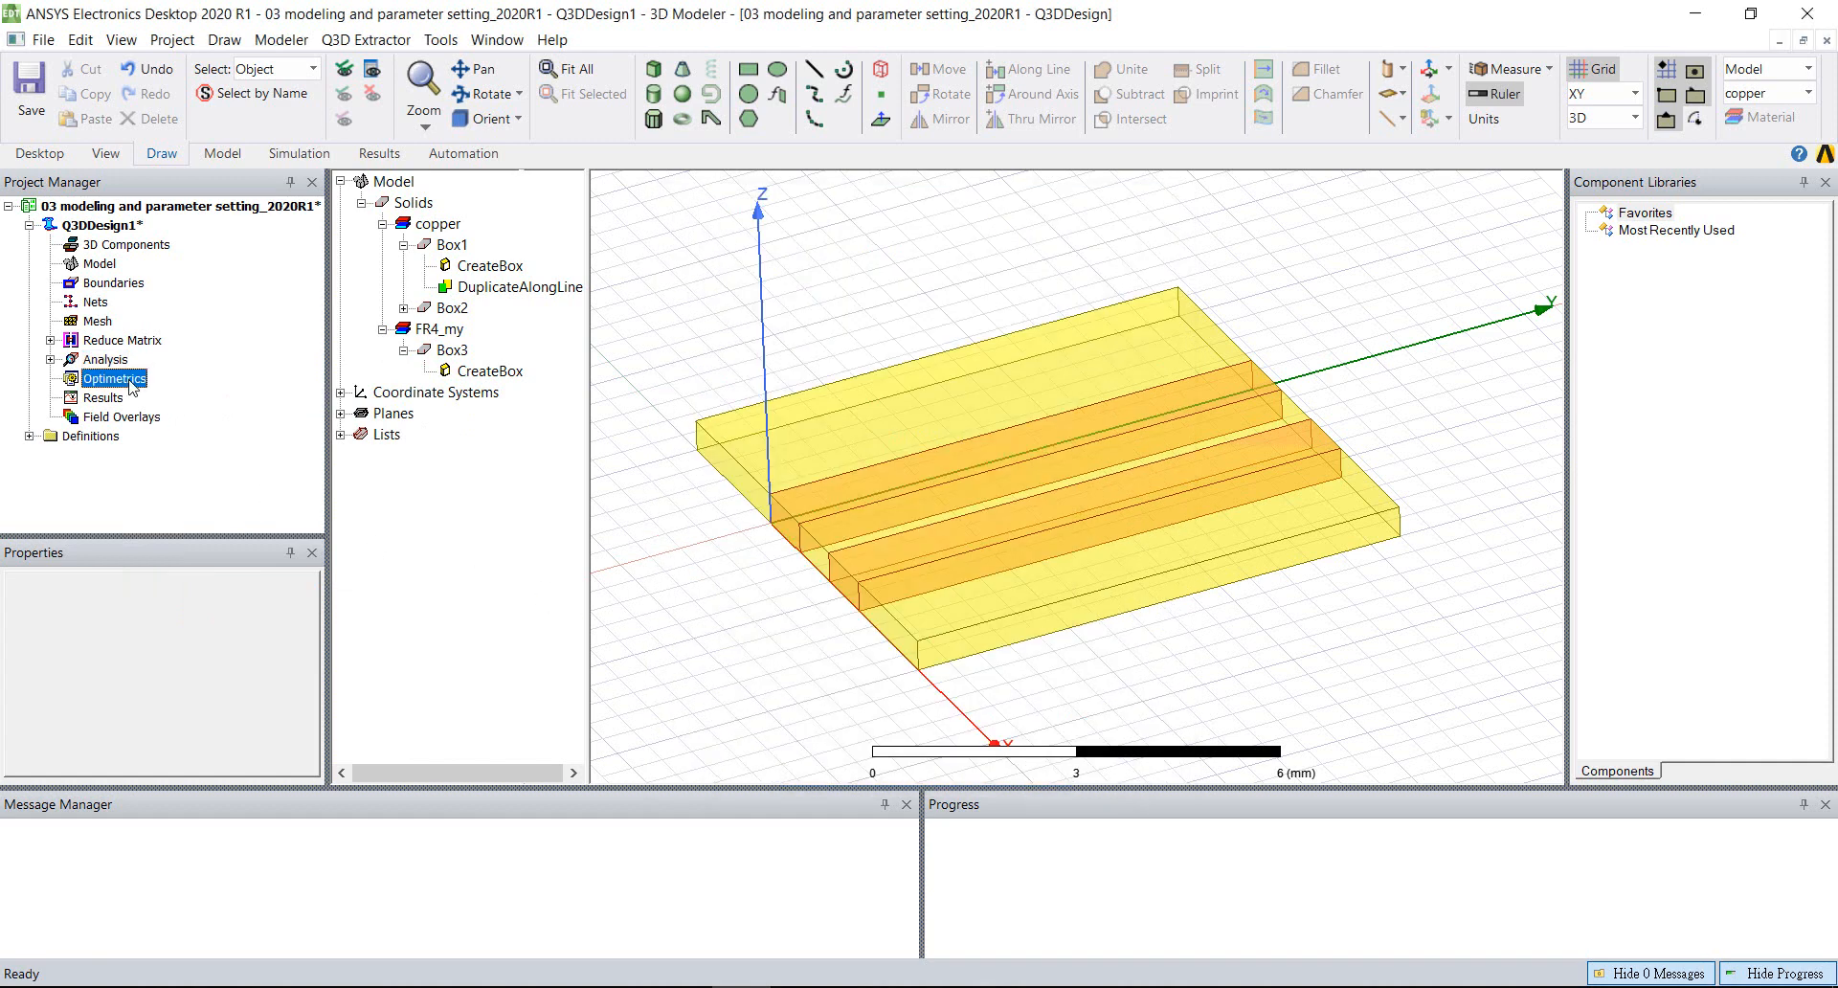
{"action": "right_click", "coordinate": [132, 387]}
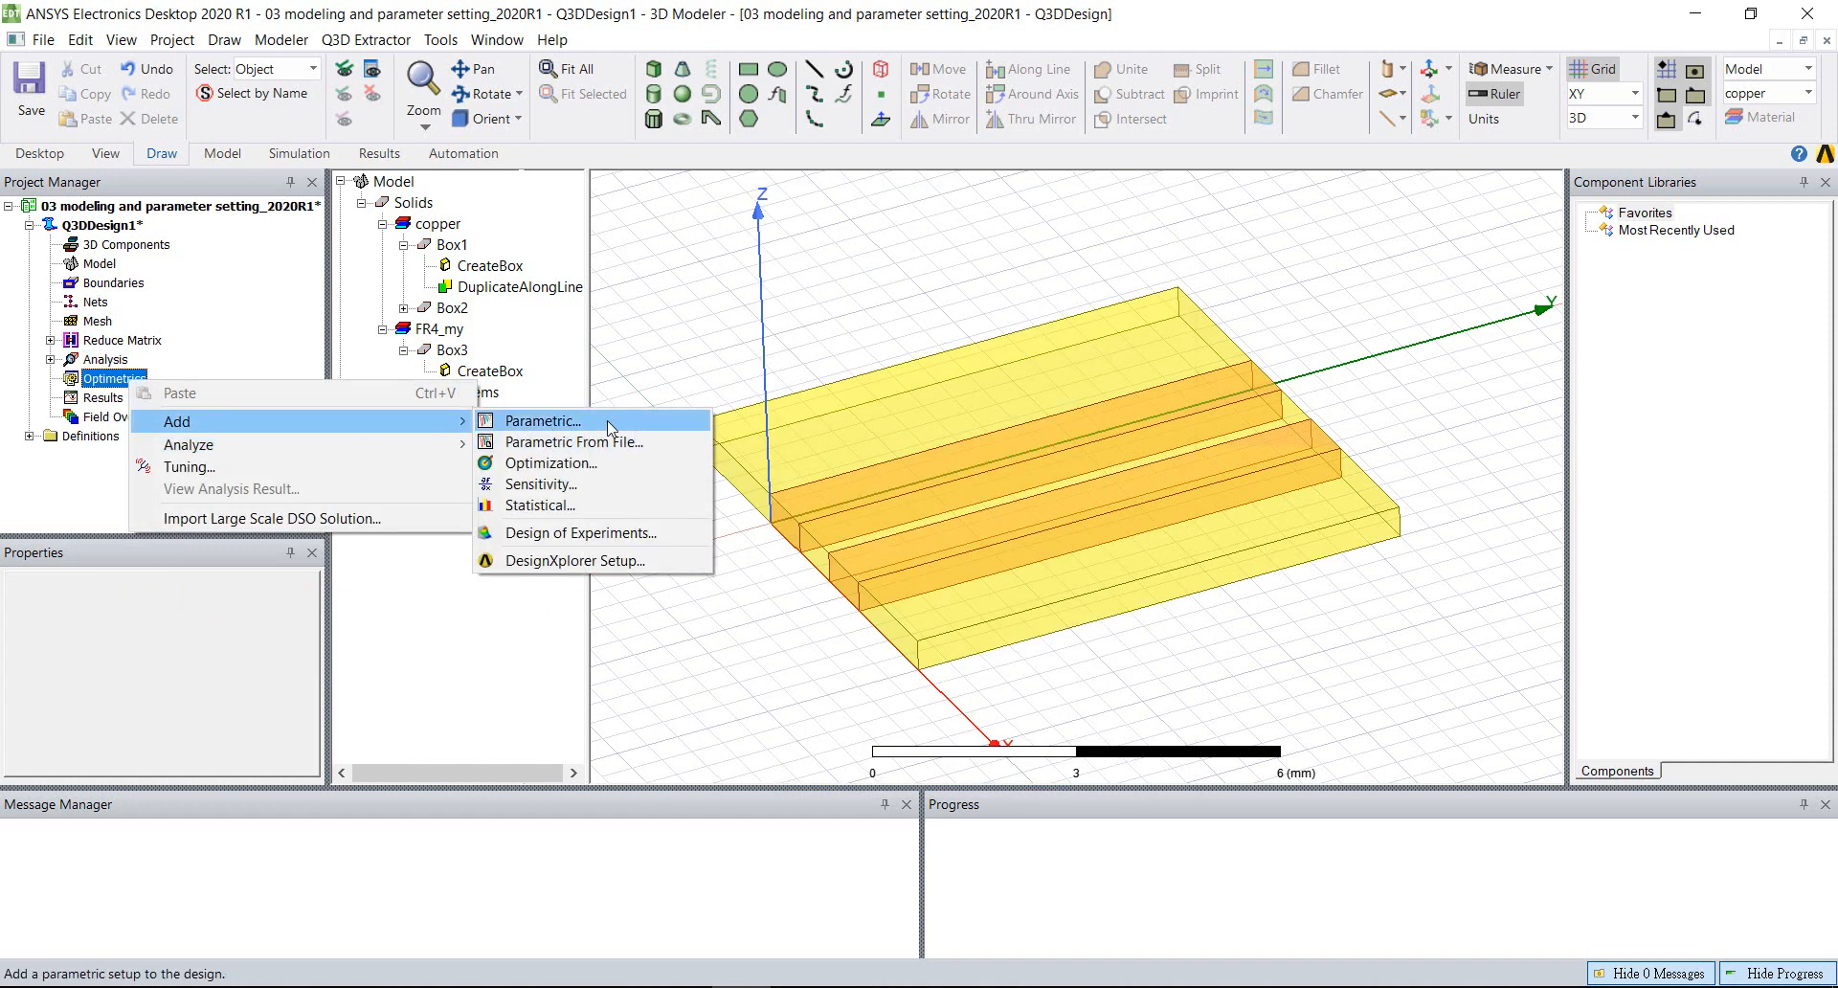
{"action": "left_click", "coordinate": [608, 425]}
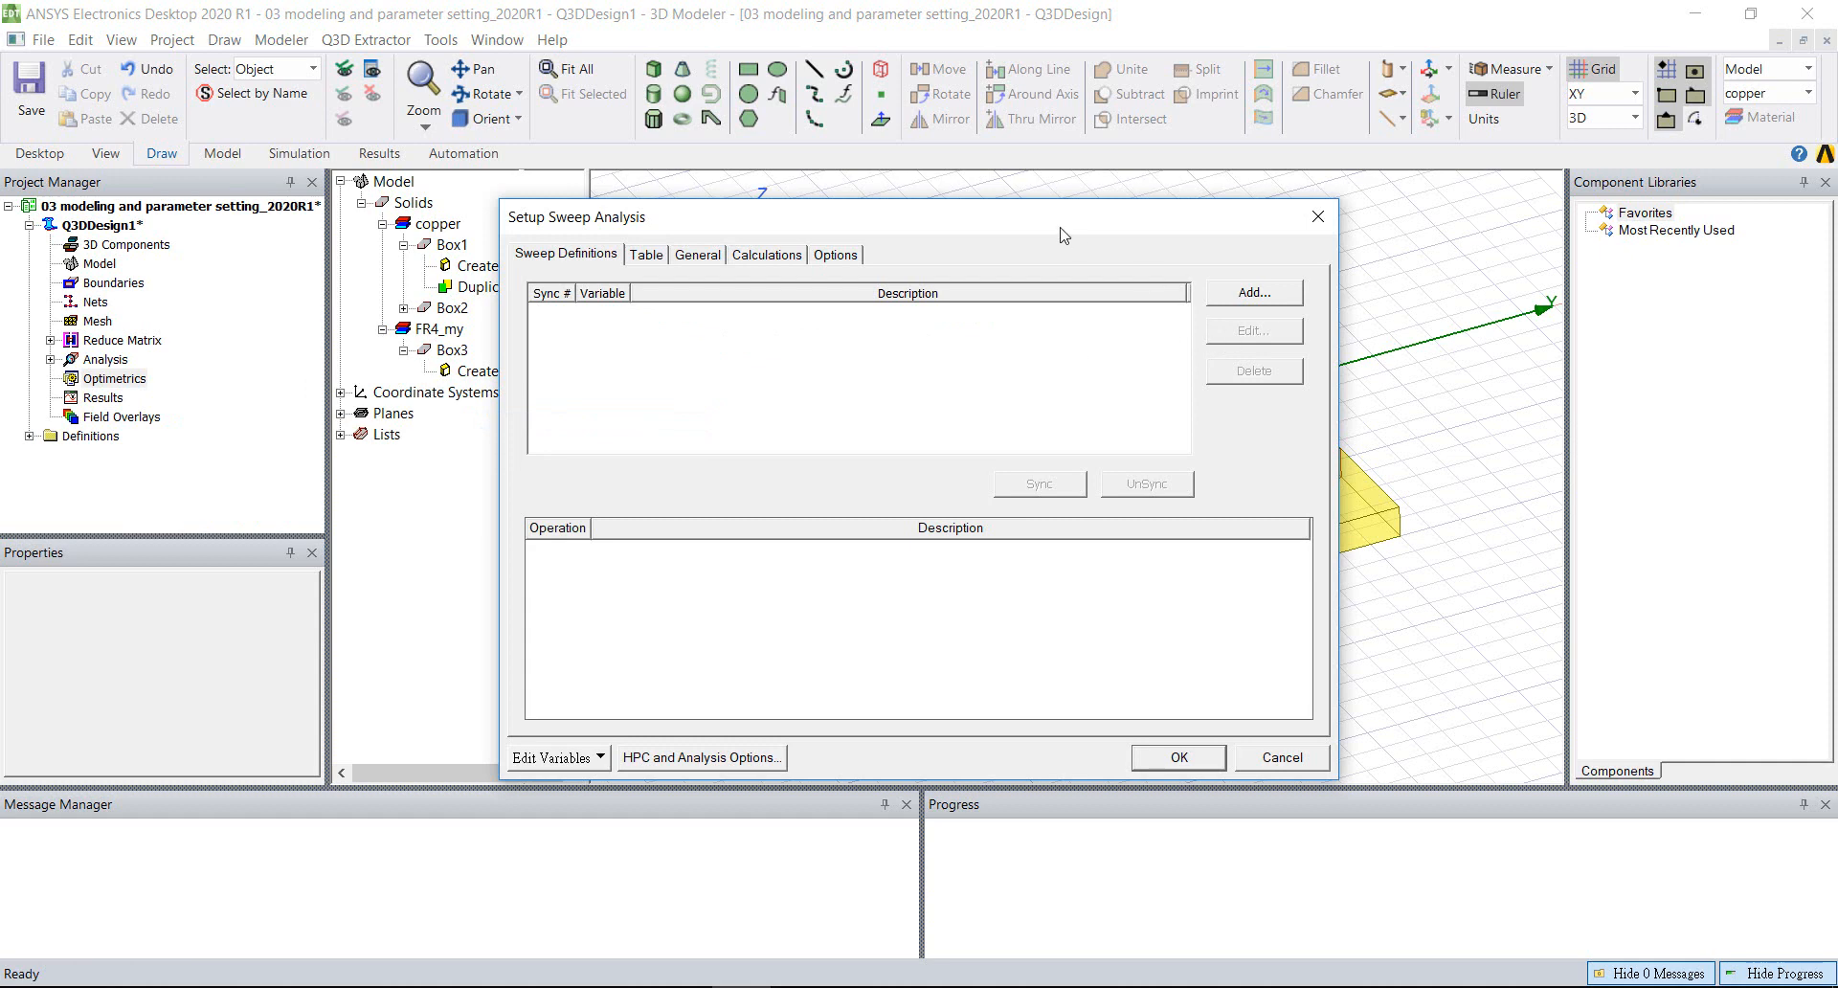
{"action": "left_click_drag", "start_coordinate": [1061, 234], "coordinate": [731, 252]}
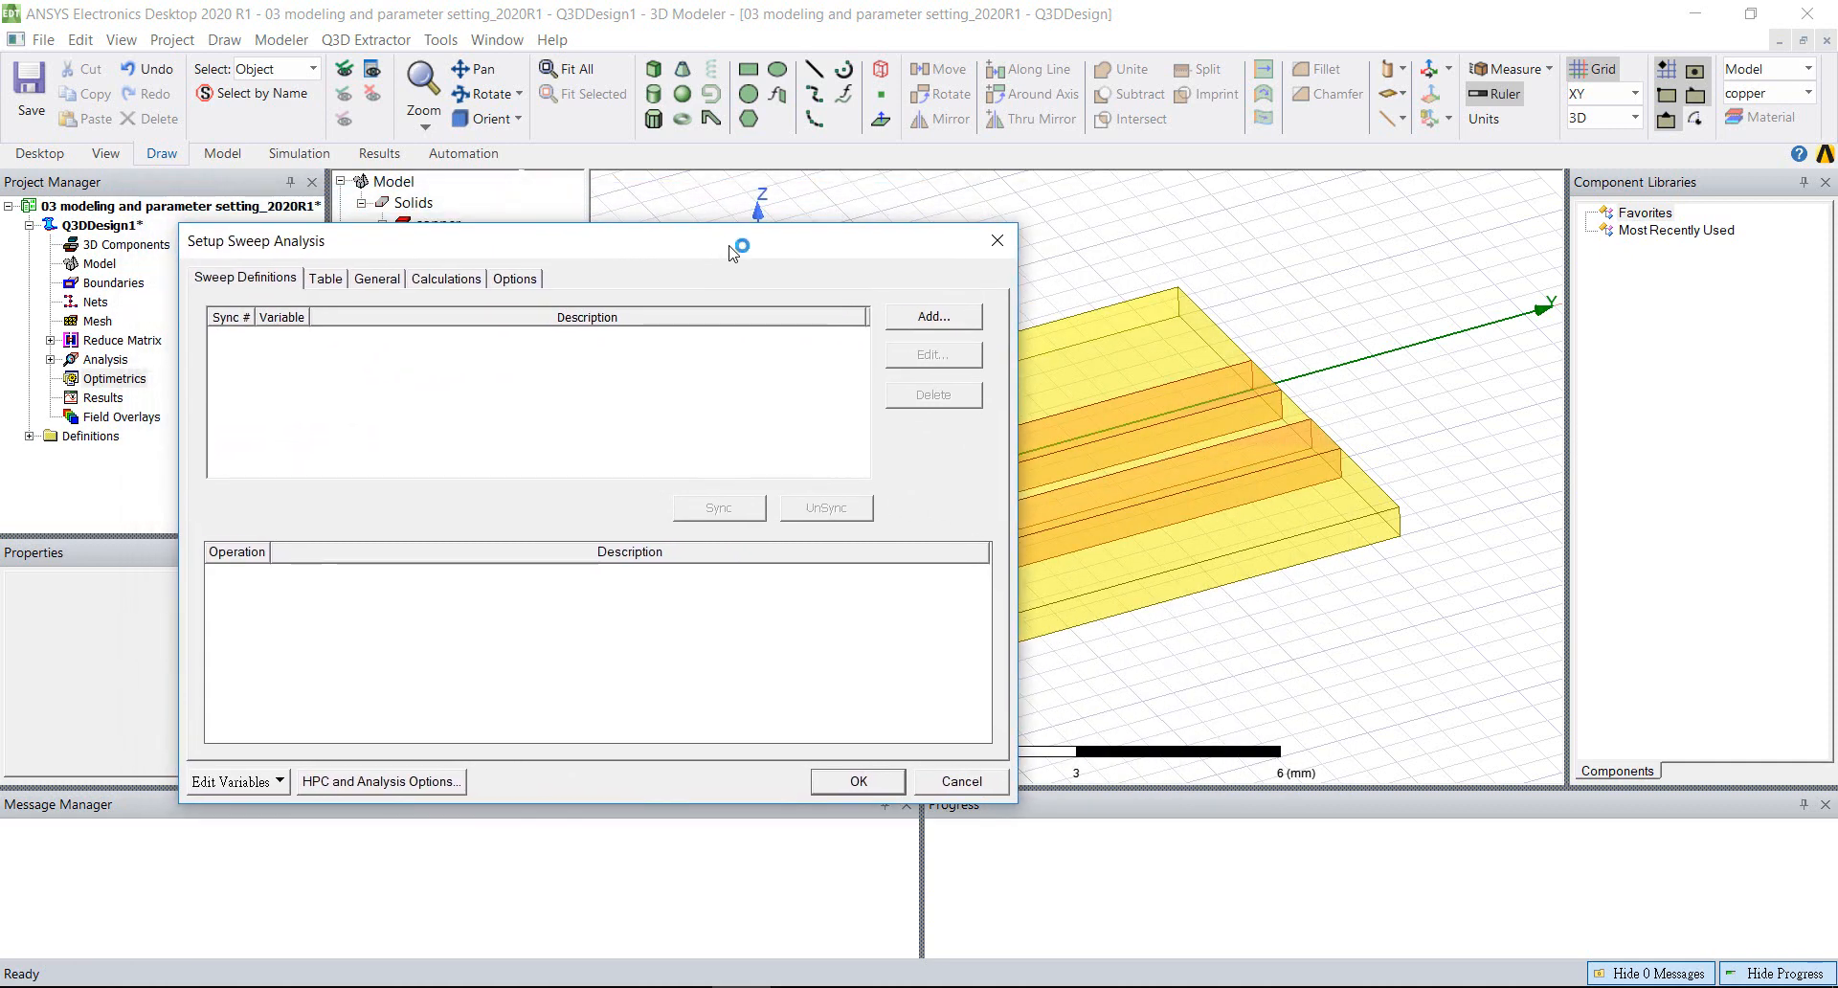
- Define a linear step sweep of x_w from 0.5 mm to 1.5 mm in 0.2 mm steps, check its table and accept the setup
{"action": "left_click", "coordinate": [931, 326]}
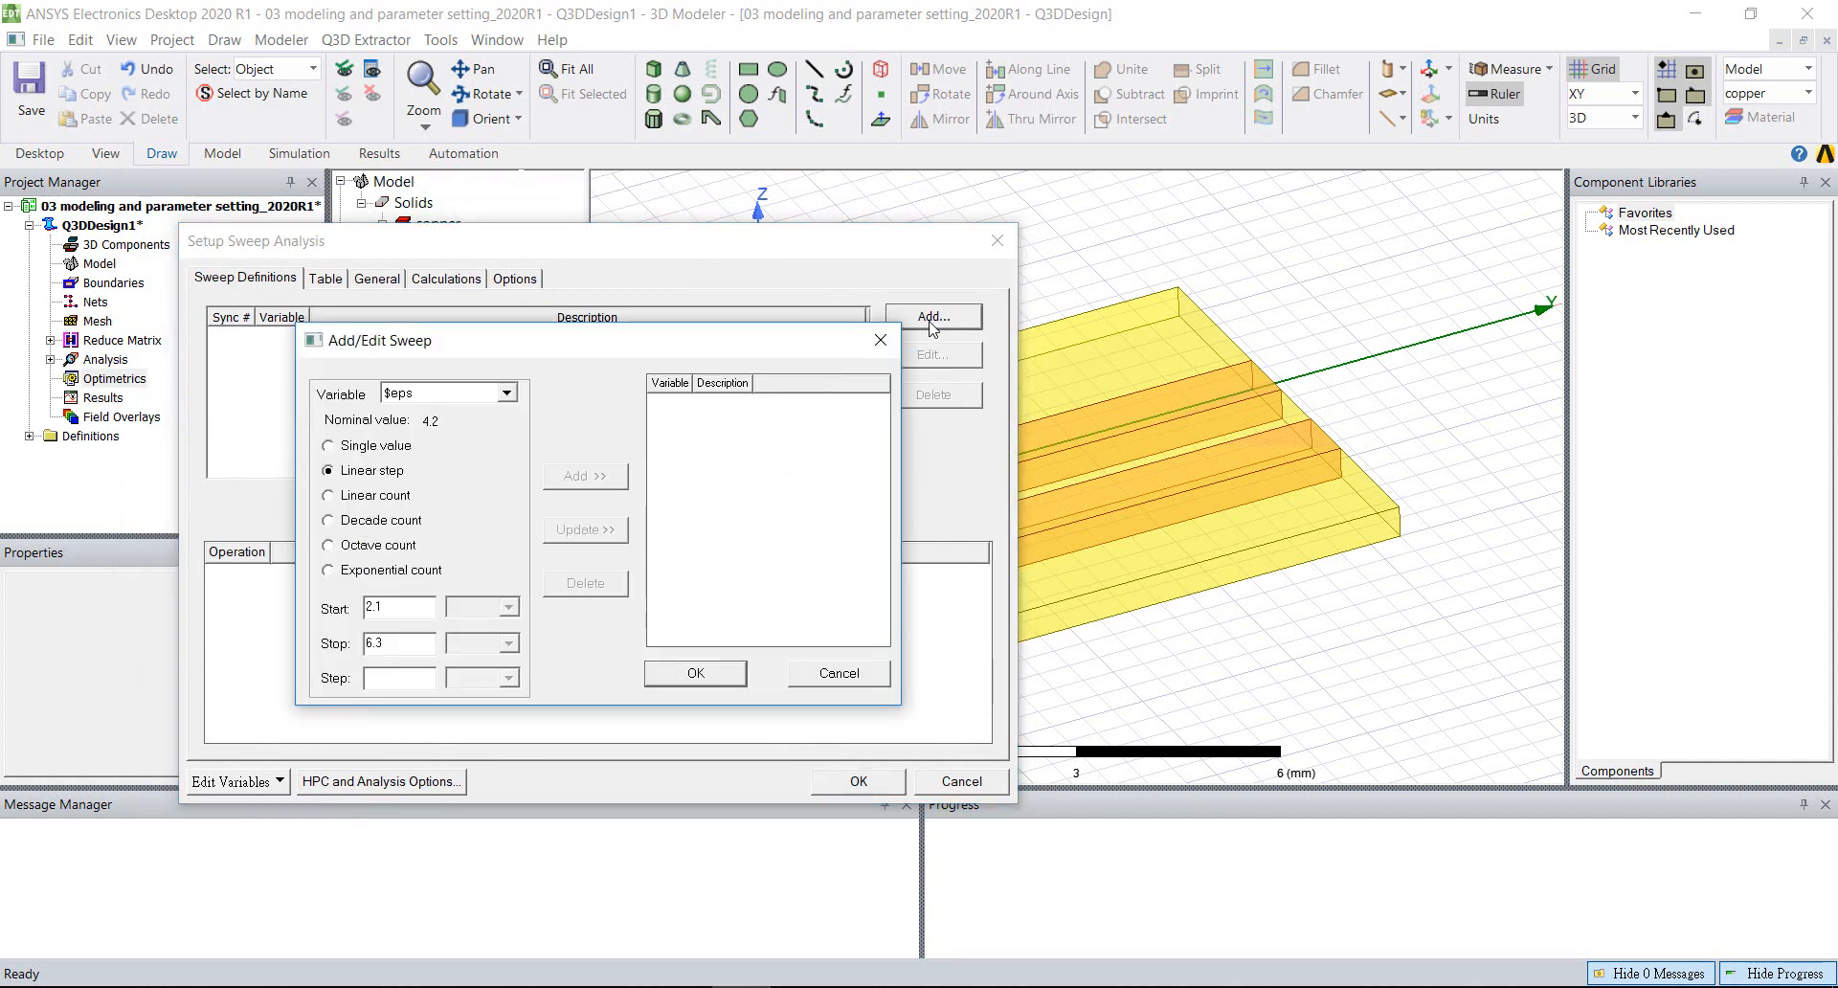
{"action": "left_click", "coordinate": [507, 394]}
{"action": "left_click", "coordinate": [436, 426]}
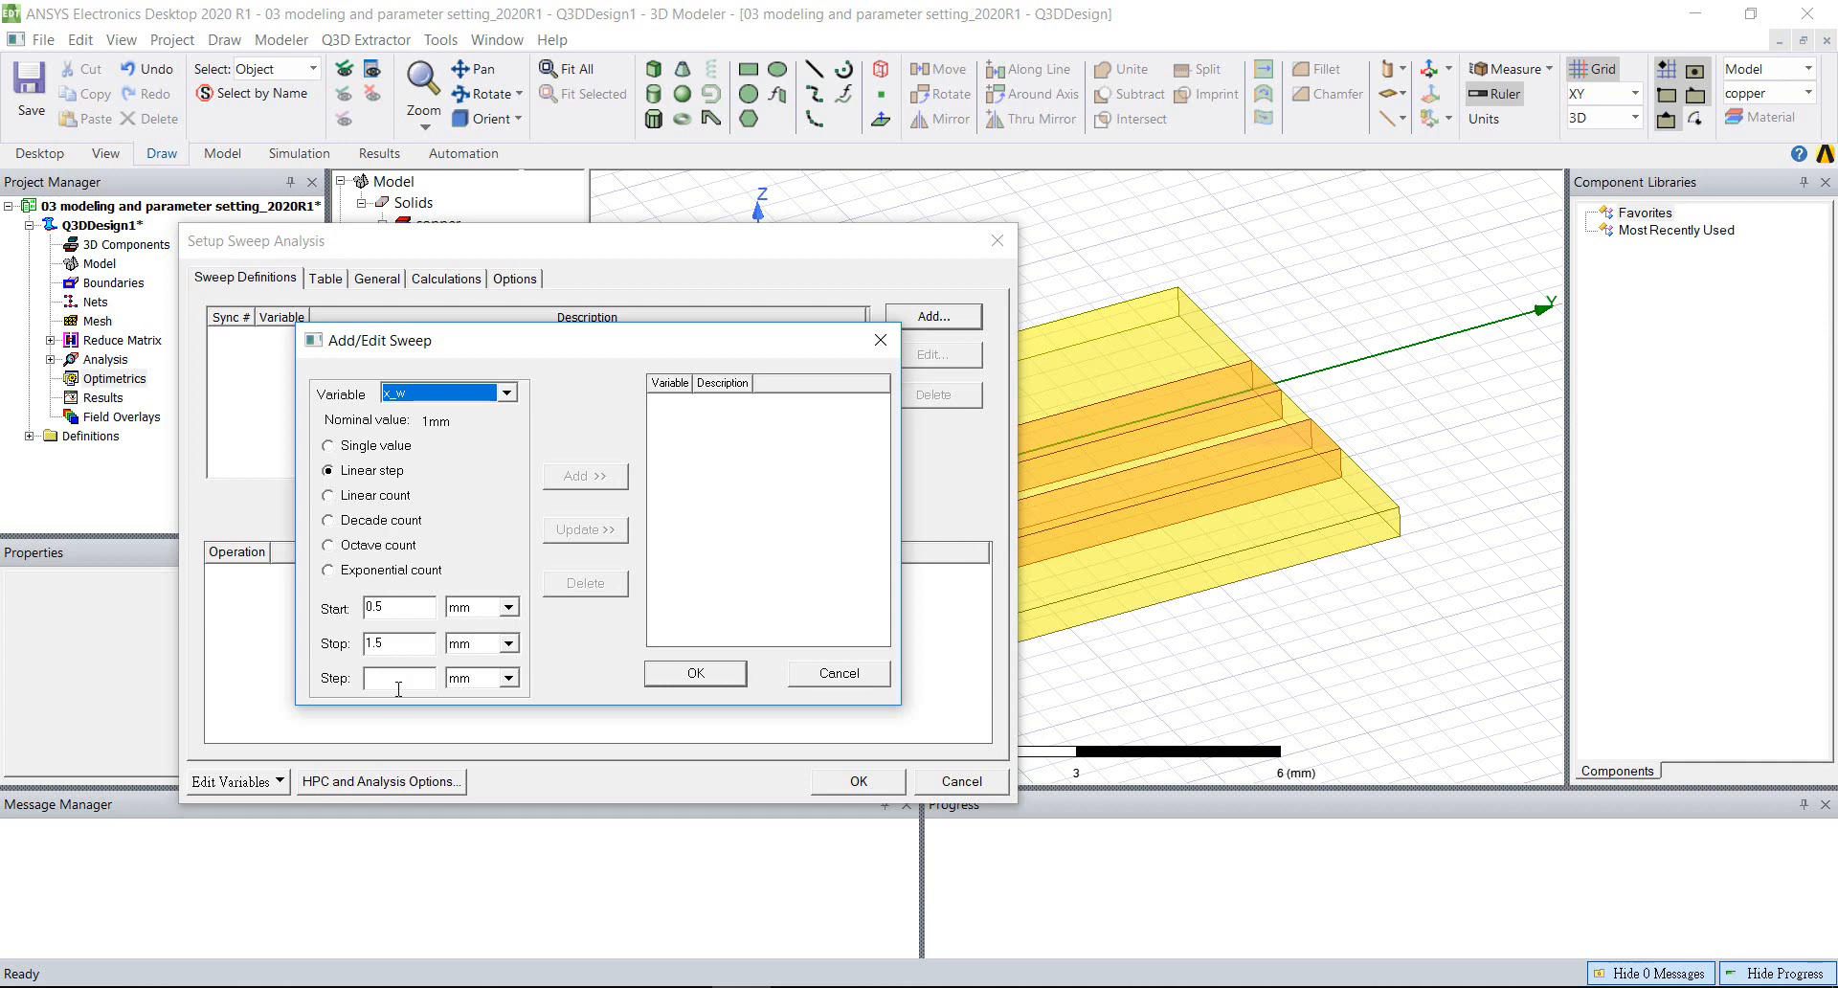
{"action": "left_click", "coordinate": [398, 681]}
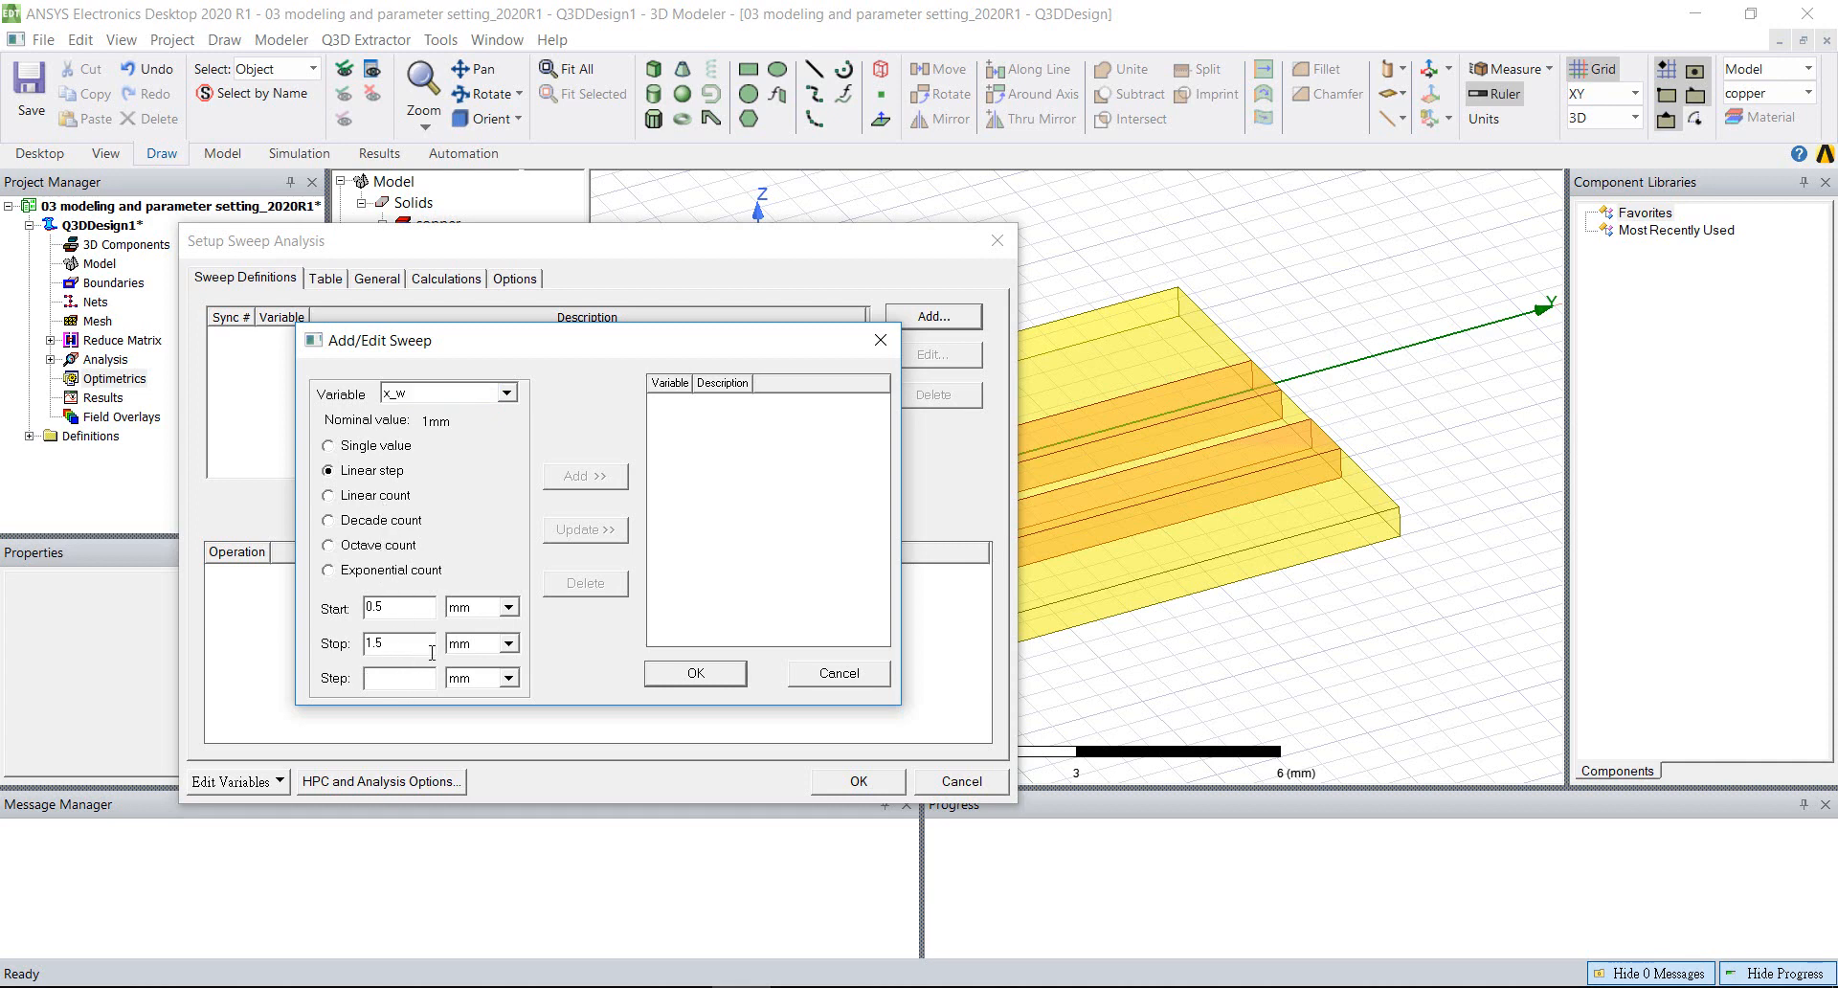
{"action": "type", "text": "0.2"}
{"action": "left_click", "coordinate": [602, 476]}
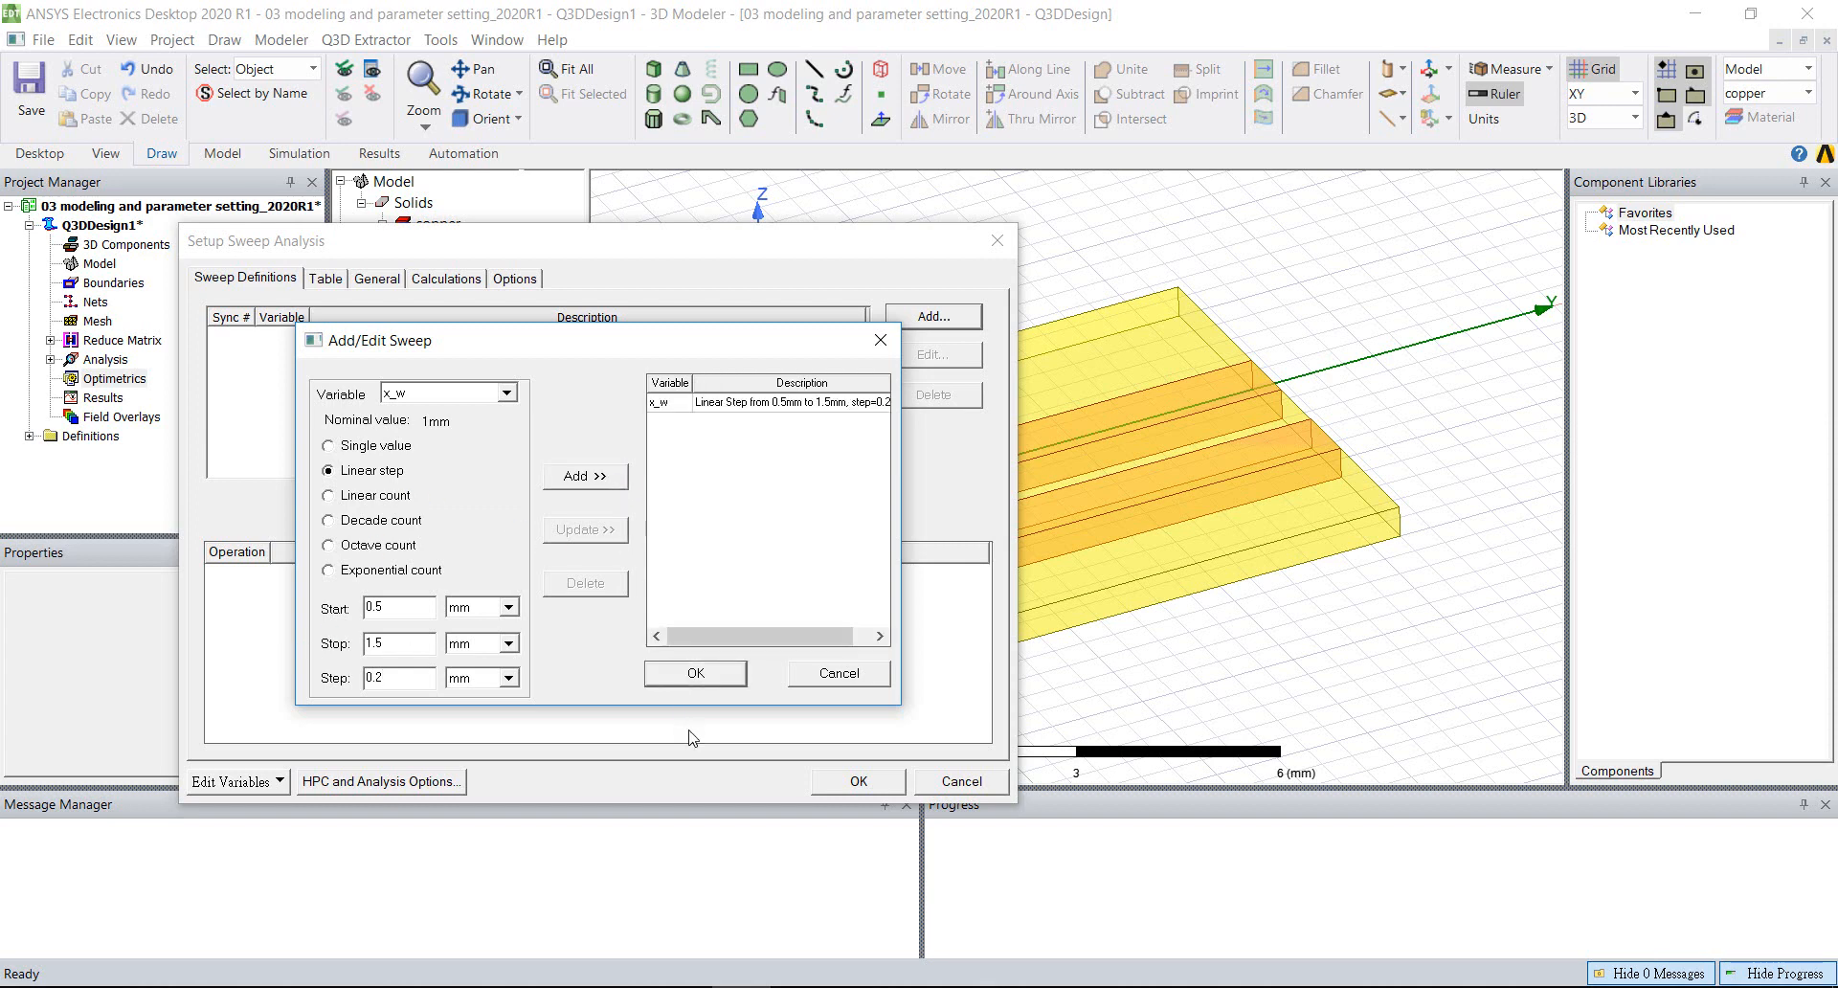
{"action": "left_click", "coordinate": [696, 674]}
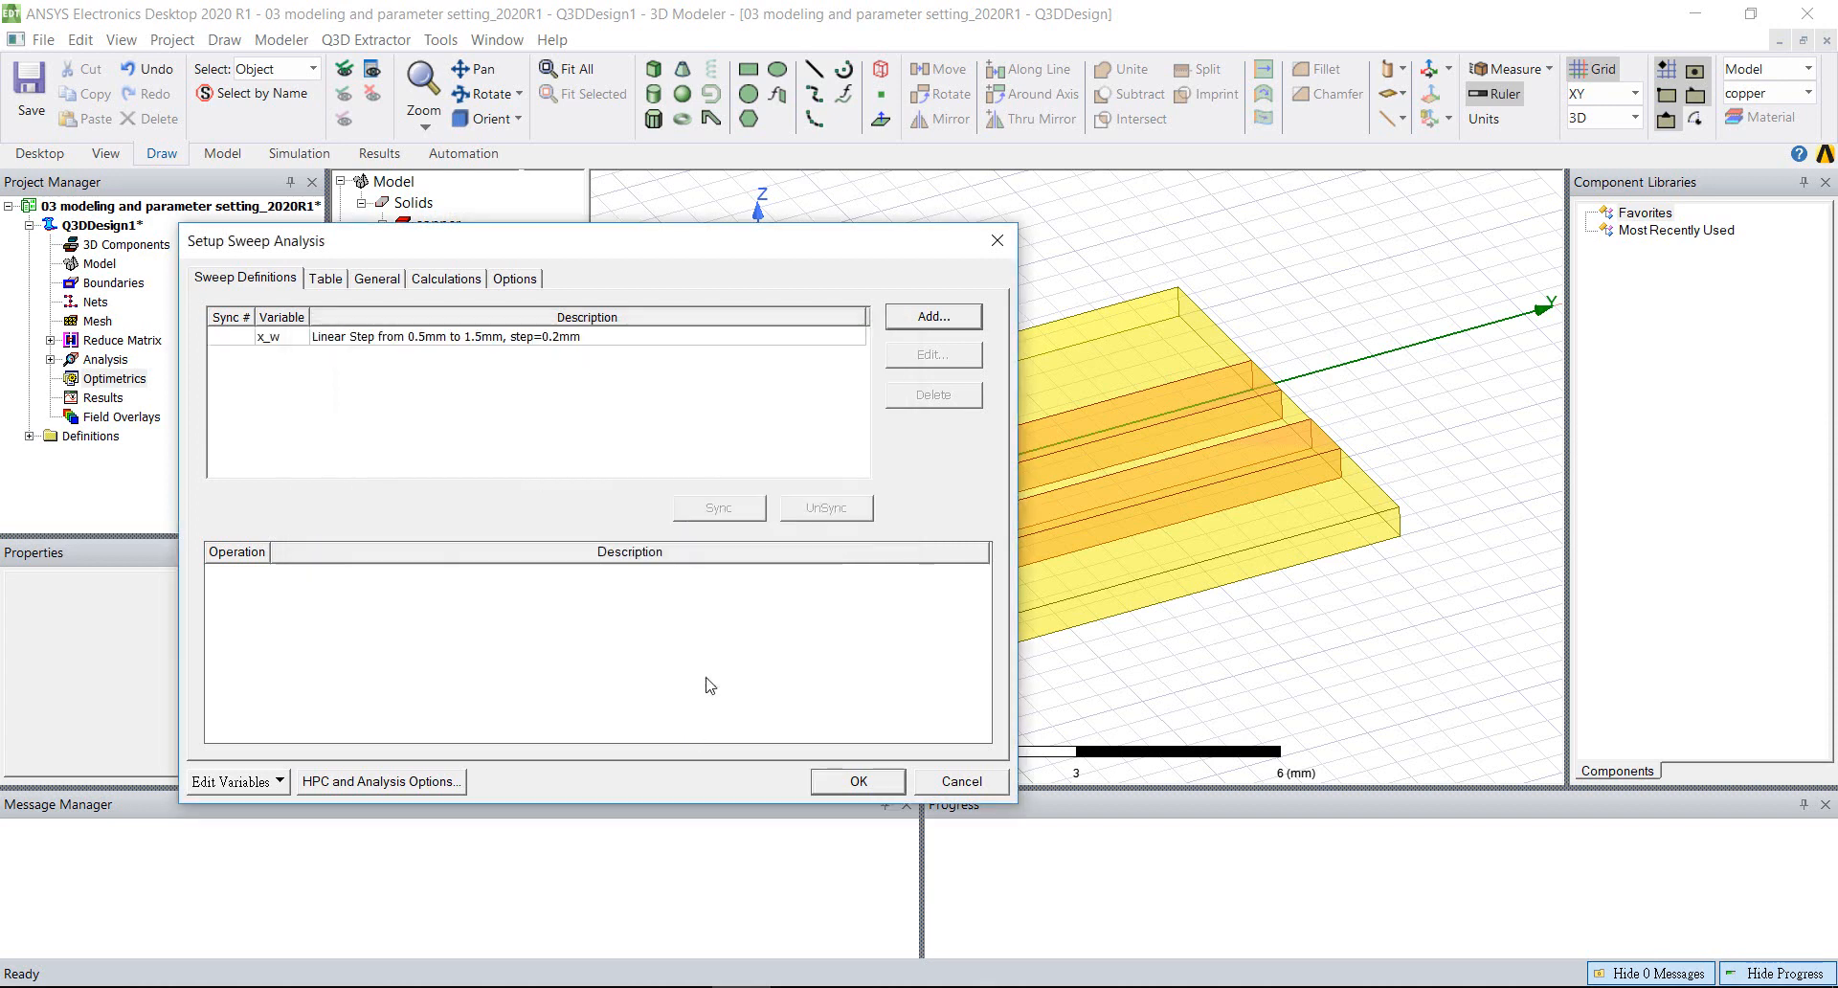
{"action": "left_click", "coordinate": [325, 280]}
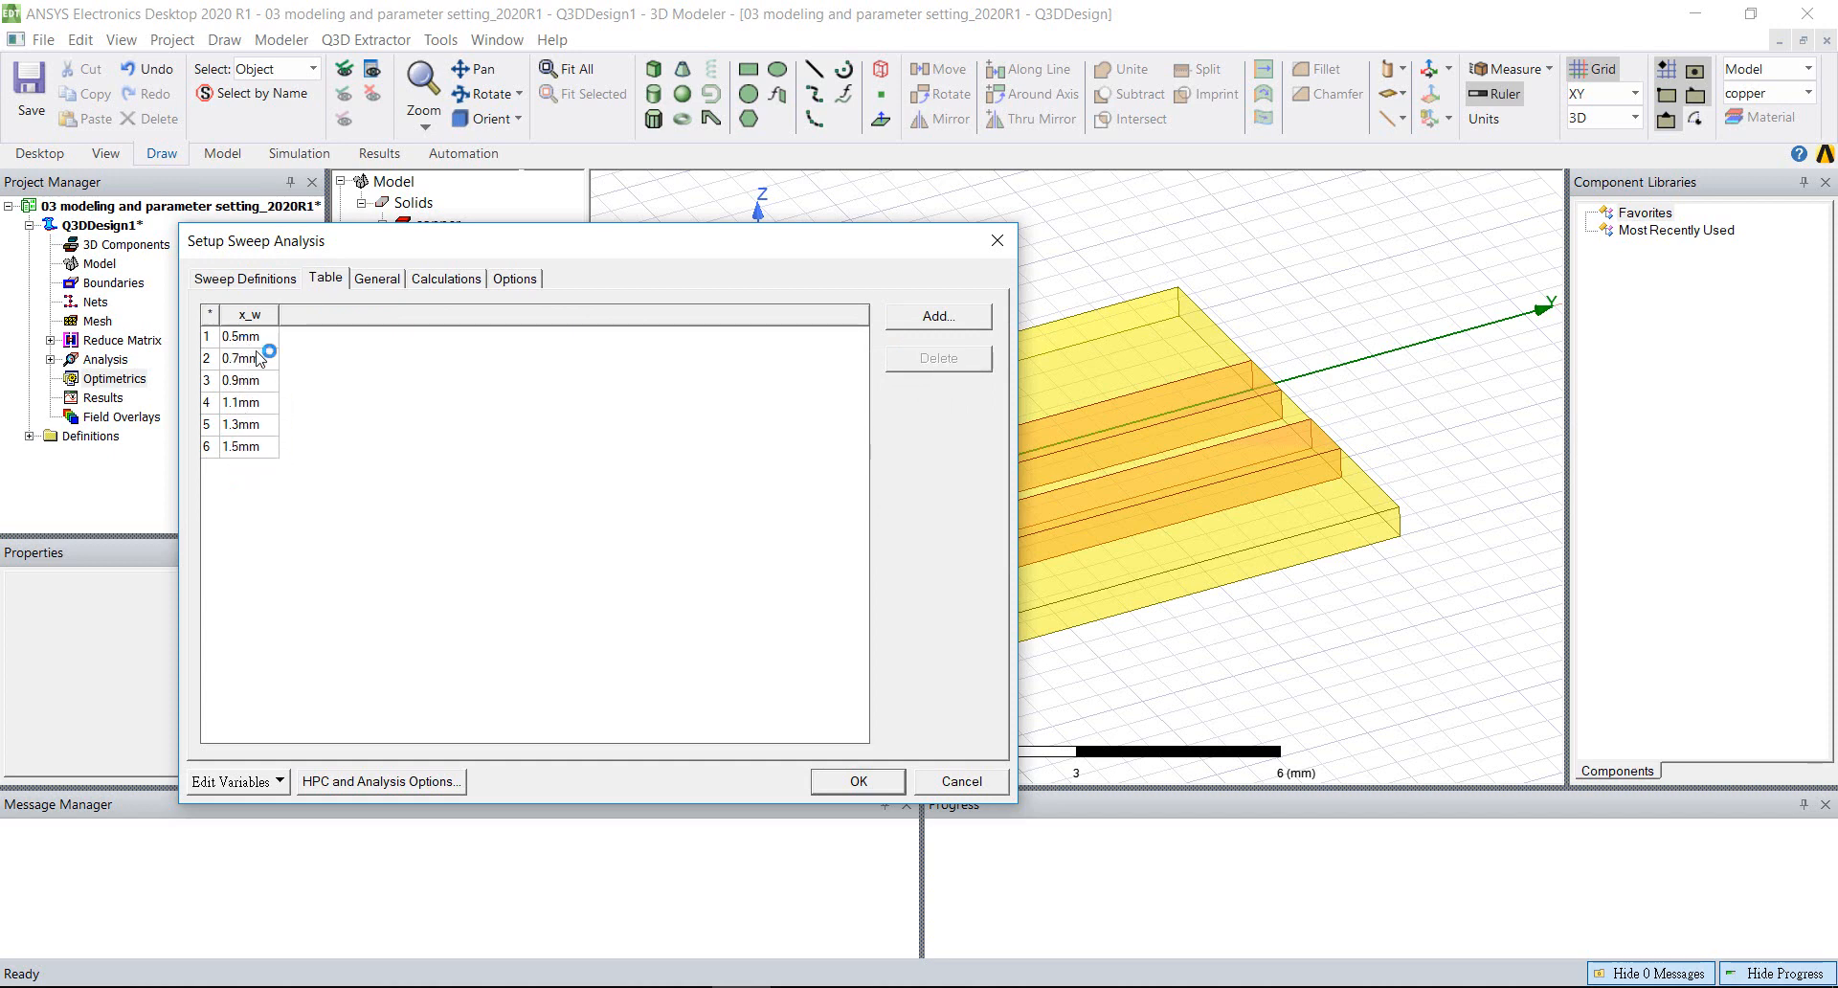
{"action": "left_click", "coordinate": [835, 783]}
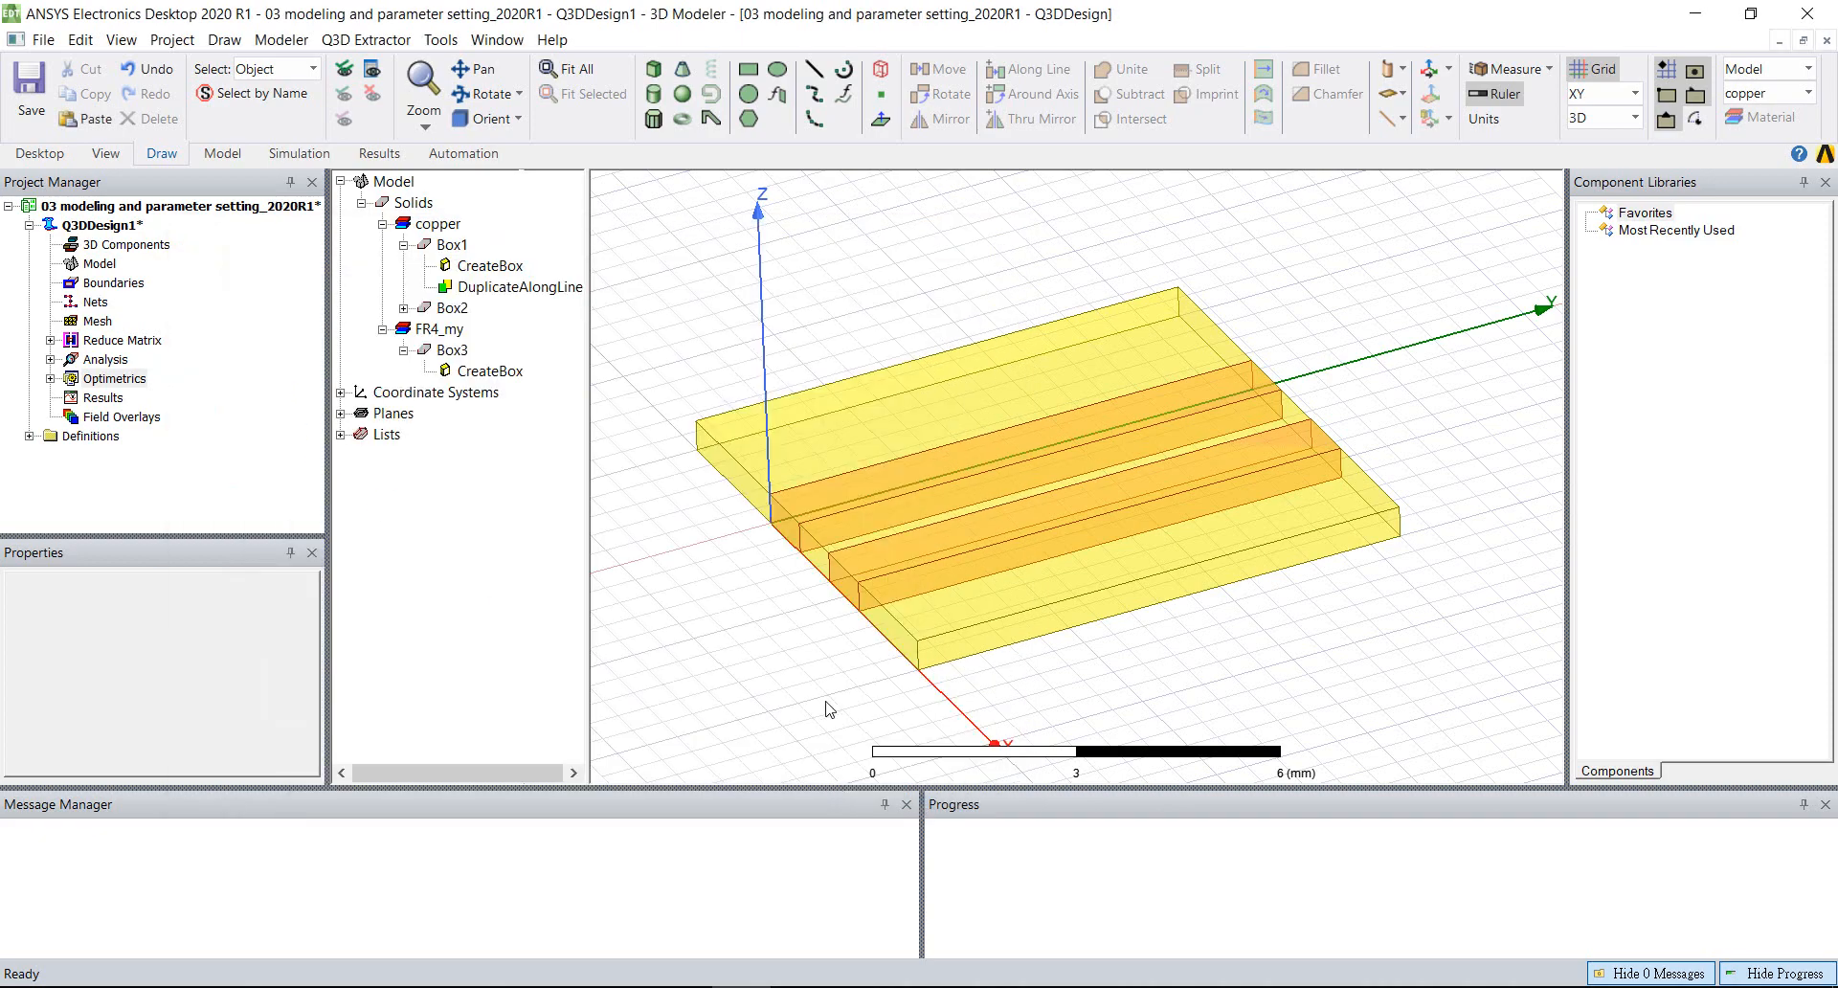
- Animate the model geometry with x_w swept from 0.5mm to 1.5mm in 5 steps
{"action": "left_click_drag", "start_coordinate": [835, 601], "coordinate": [879, 597], "text": "alt"}
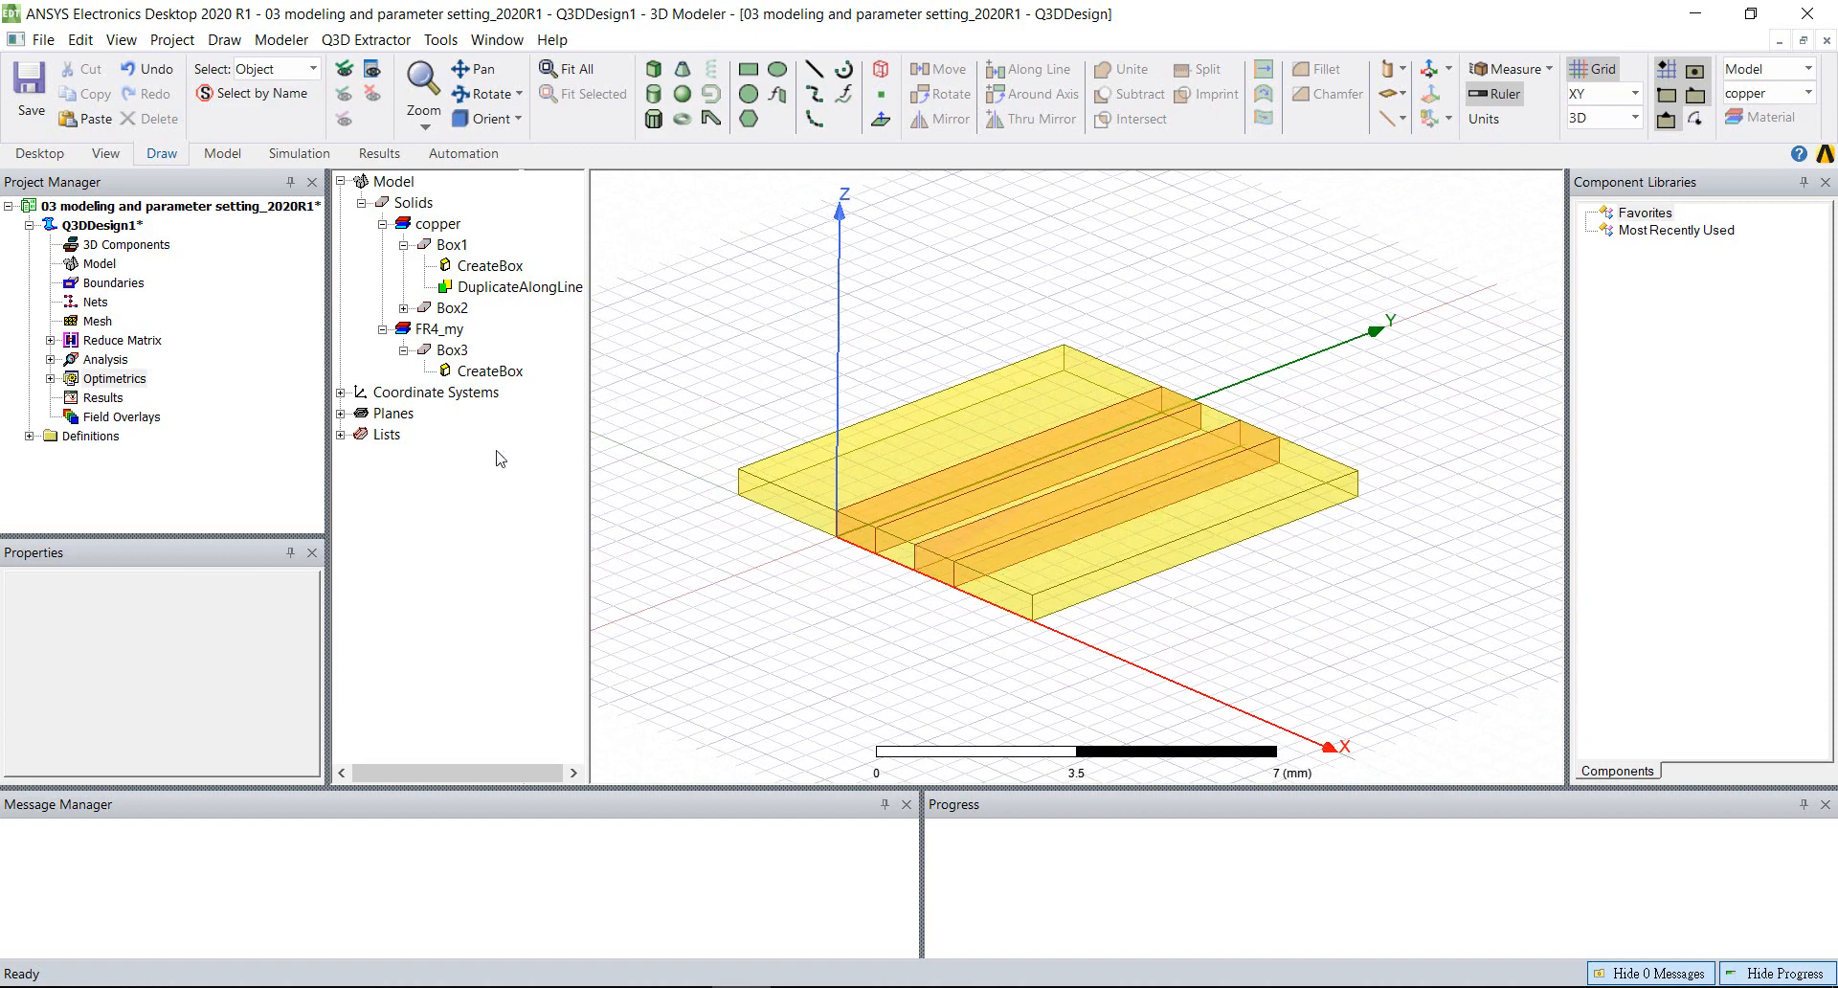
{"action": "left_click", "coordinate": [121, 40]}
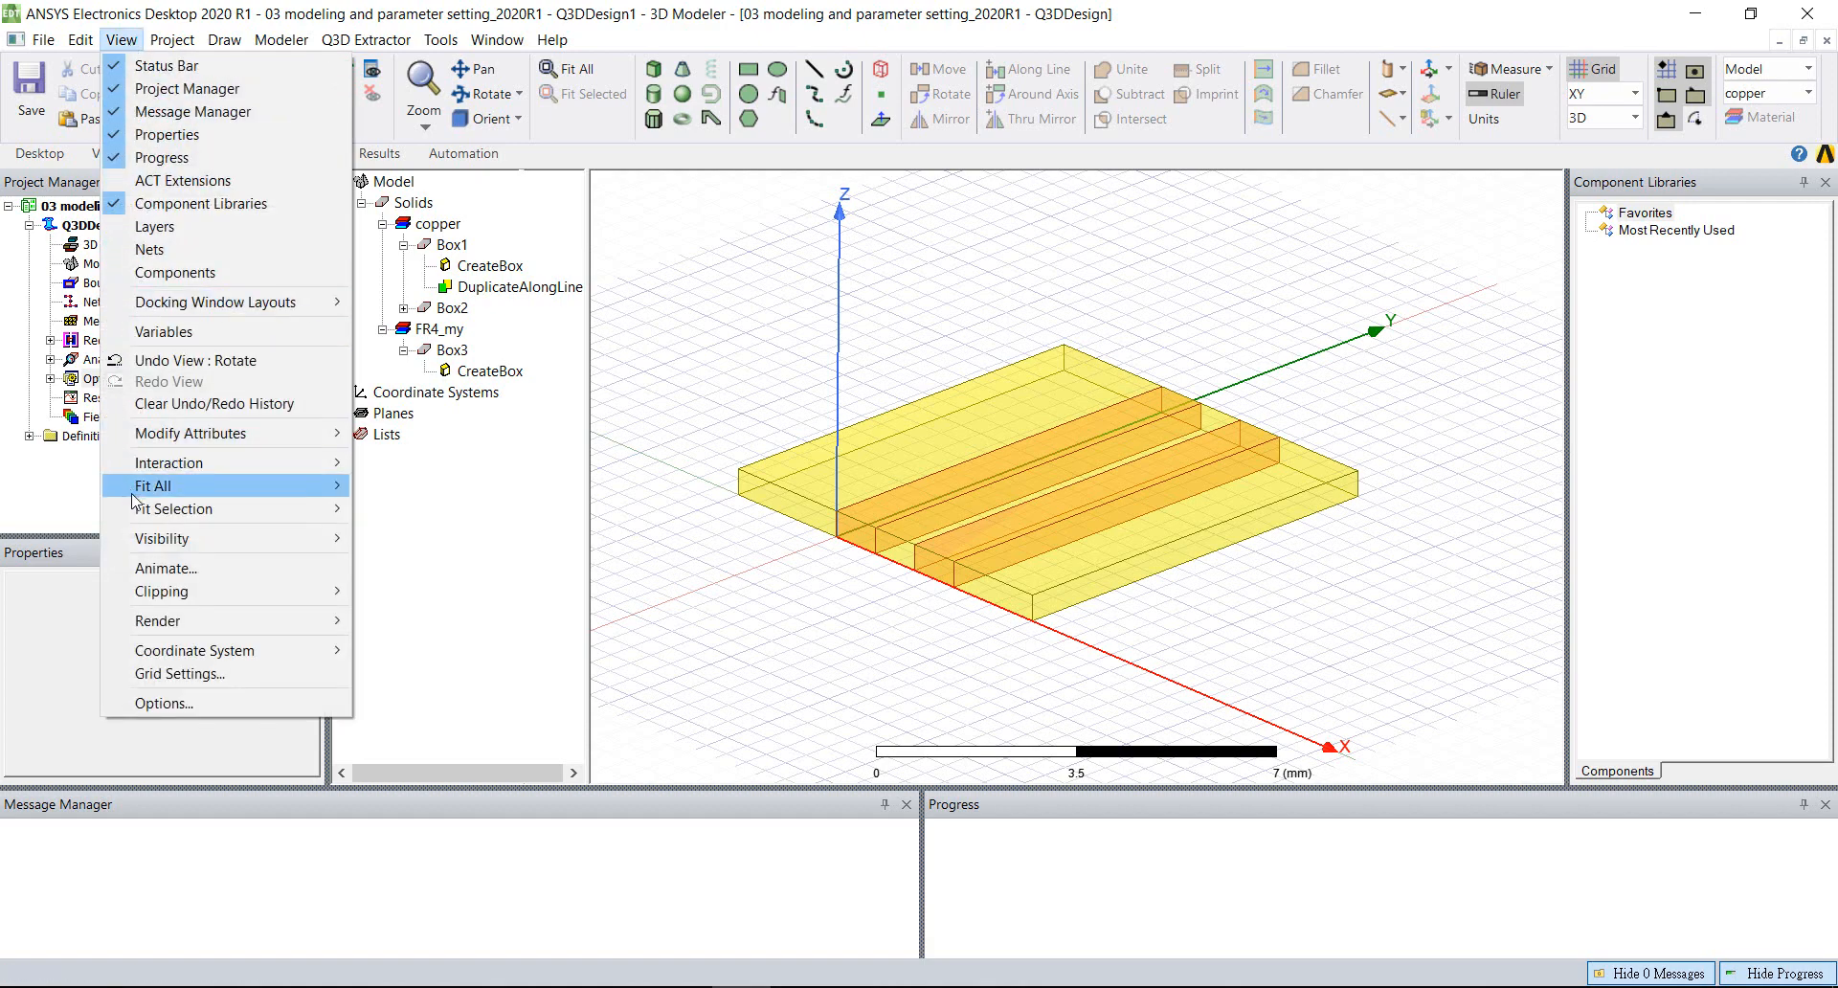
{"action": "left_click", "coordinate": [147, 570]}
{"action": "left_click", "coordinate": [838, 591]}
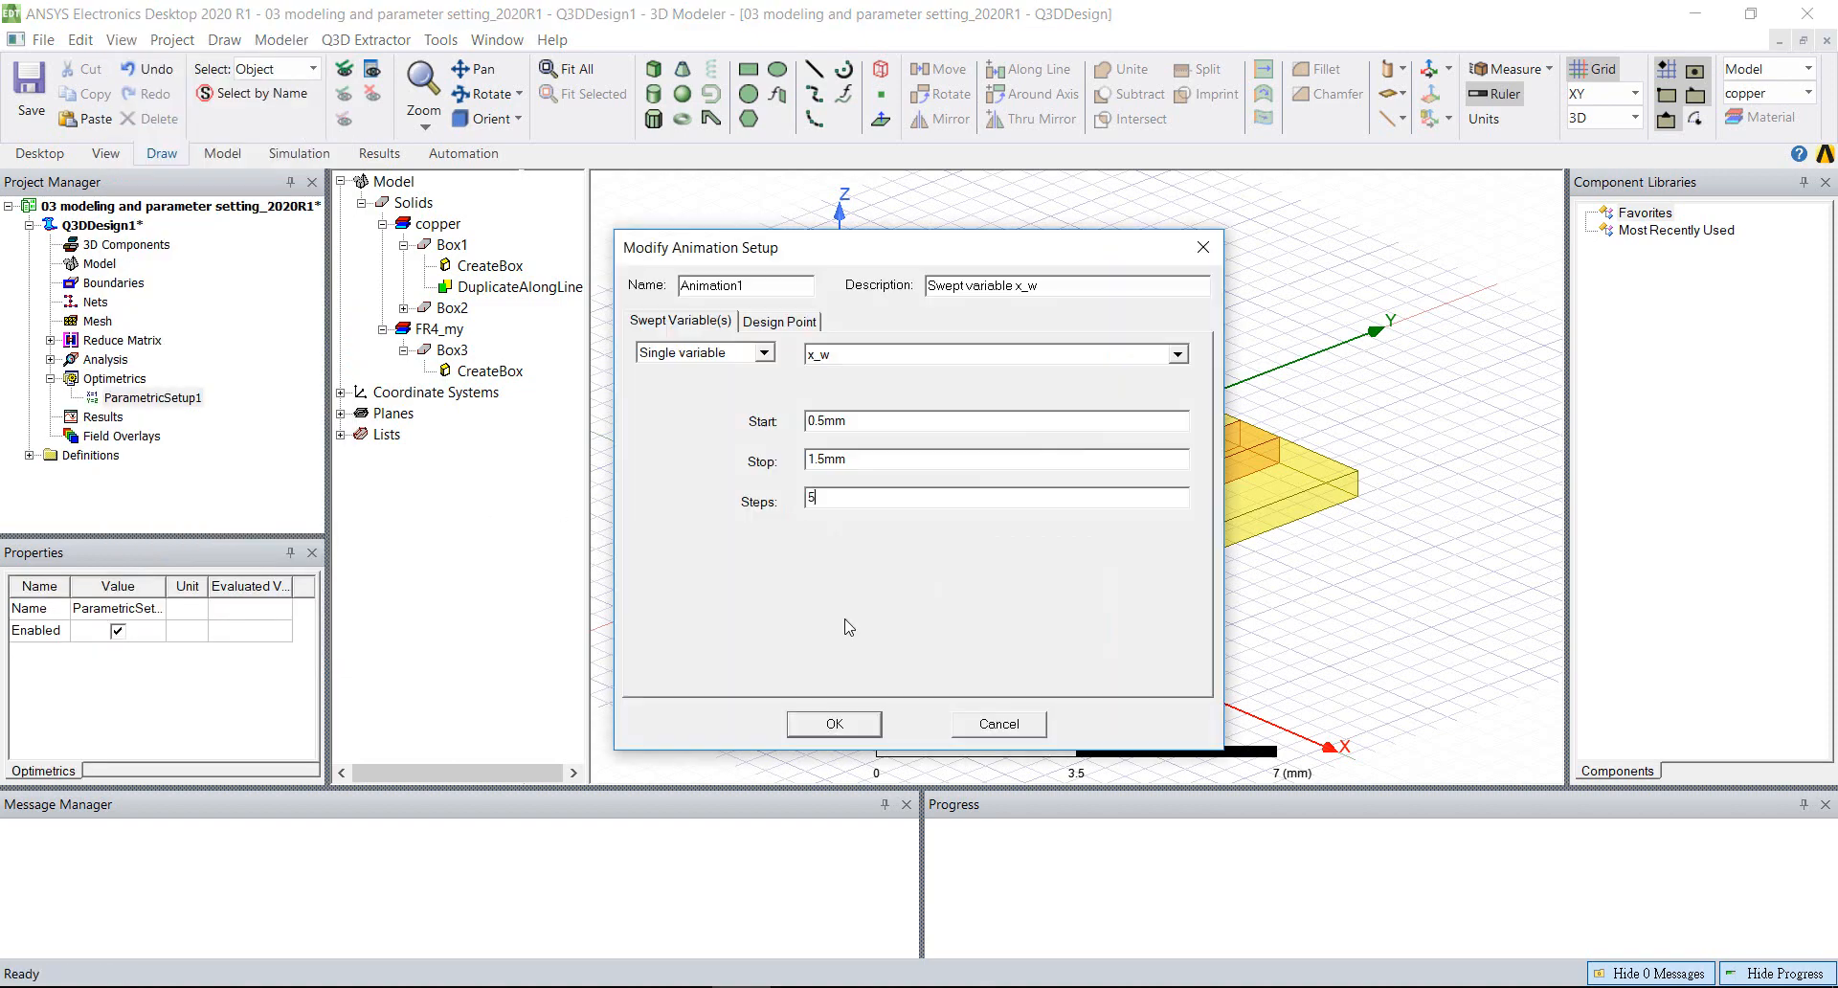
{"action": "left_click", "coordinate": [835, 725]}
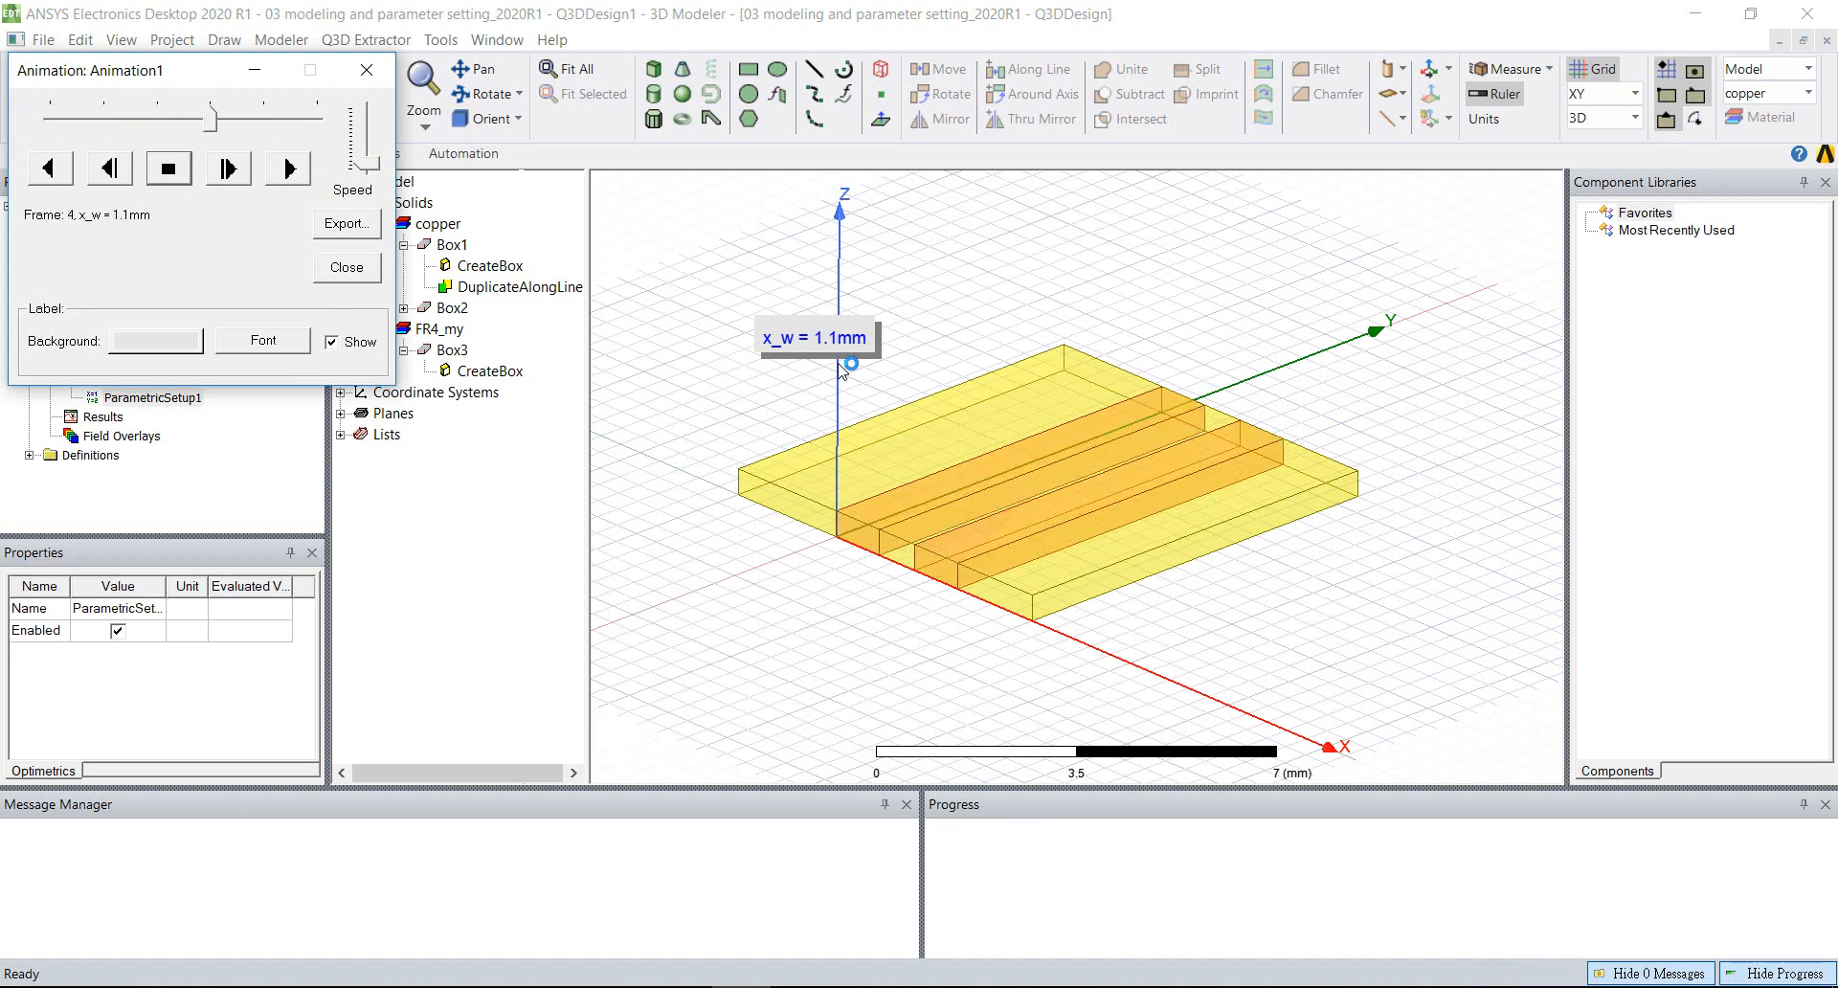
{"action": "left_click_drag", "start_coordinate": [192, 69], "coordinate": [370, 299]}
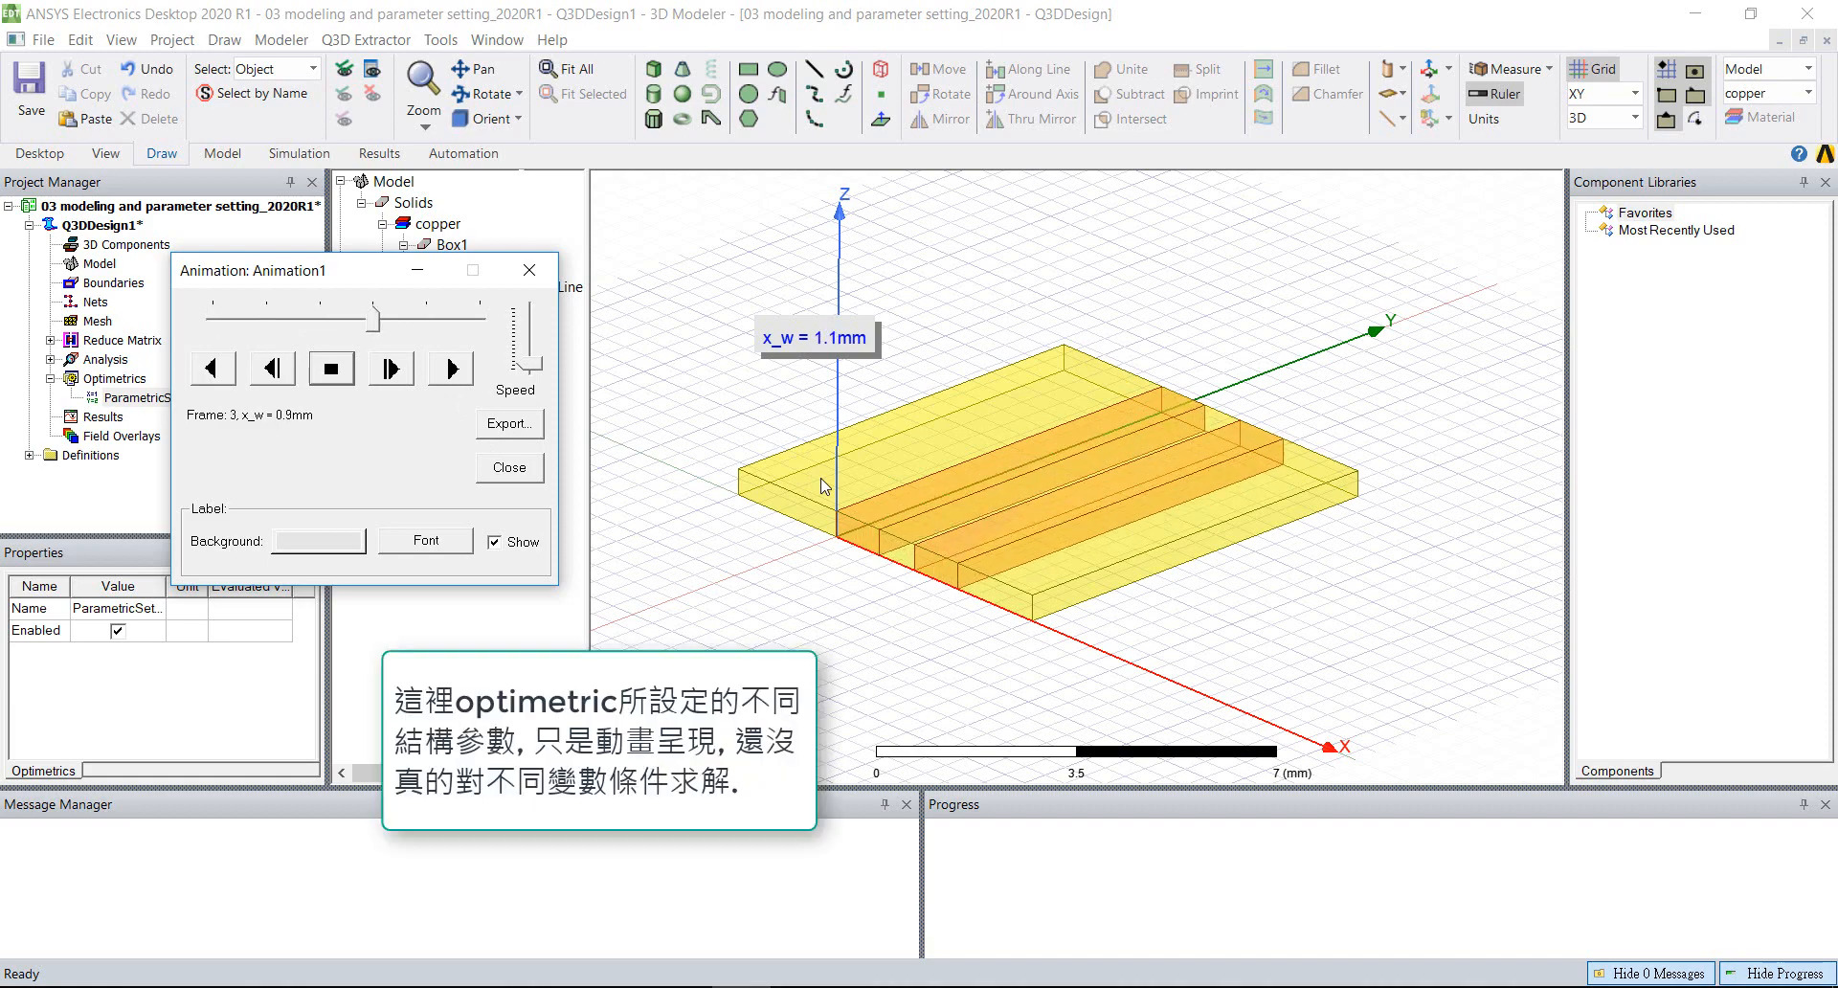
- Export the x_w animation to the temp folder as an animated GIF named test
{"action": "left_click", "coordinate": [518, 433]}
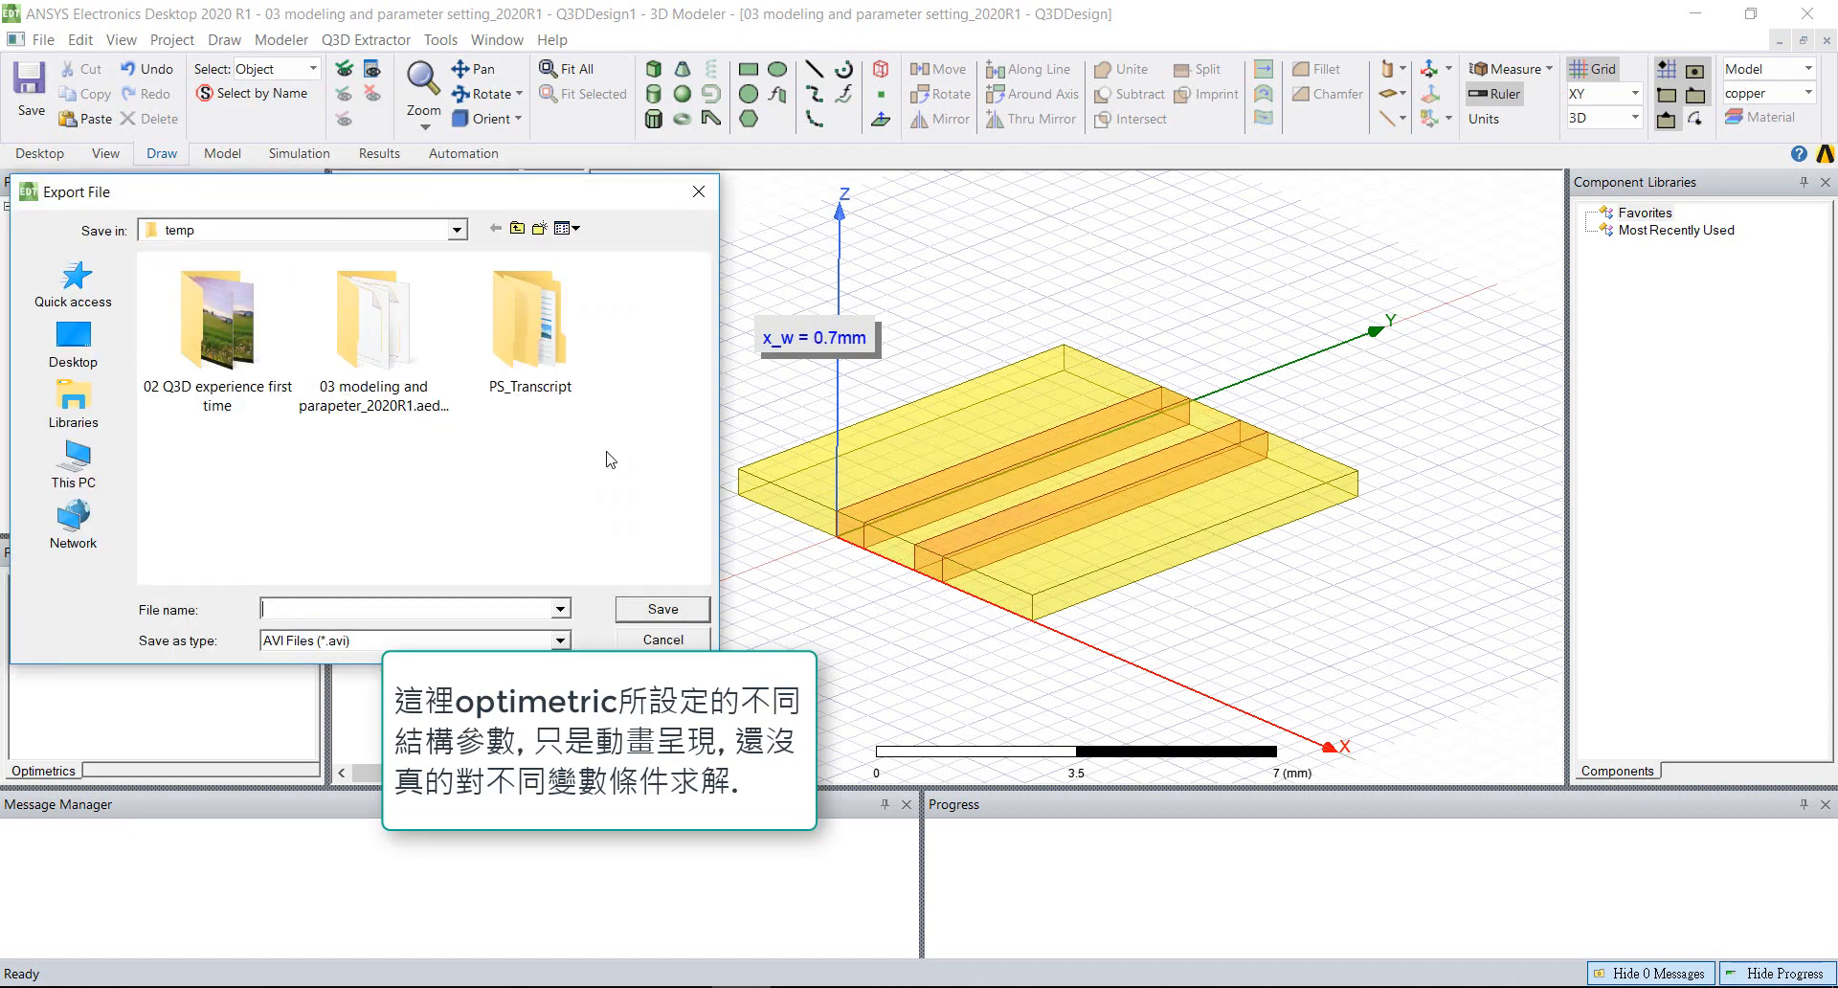
{"action": "left_click", "coordinate": [560, 640]}
{"action": "left_click", "coordinate": [364, 676]}
{"action": "left_click", "coordinate": [337, 611]}
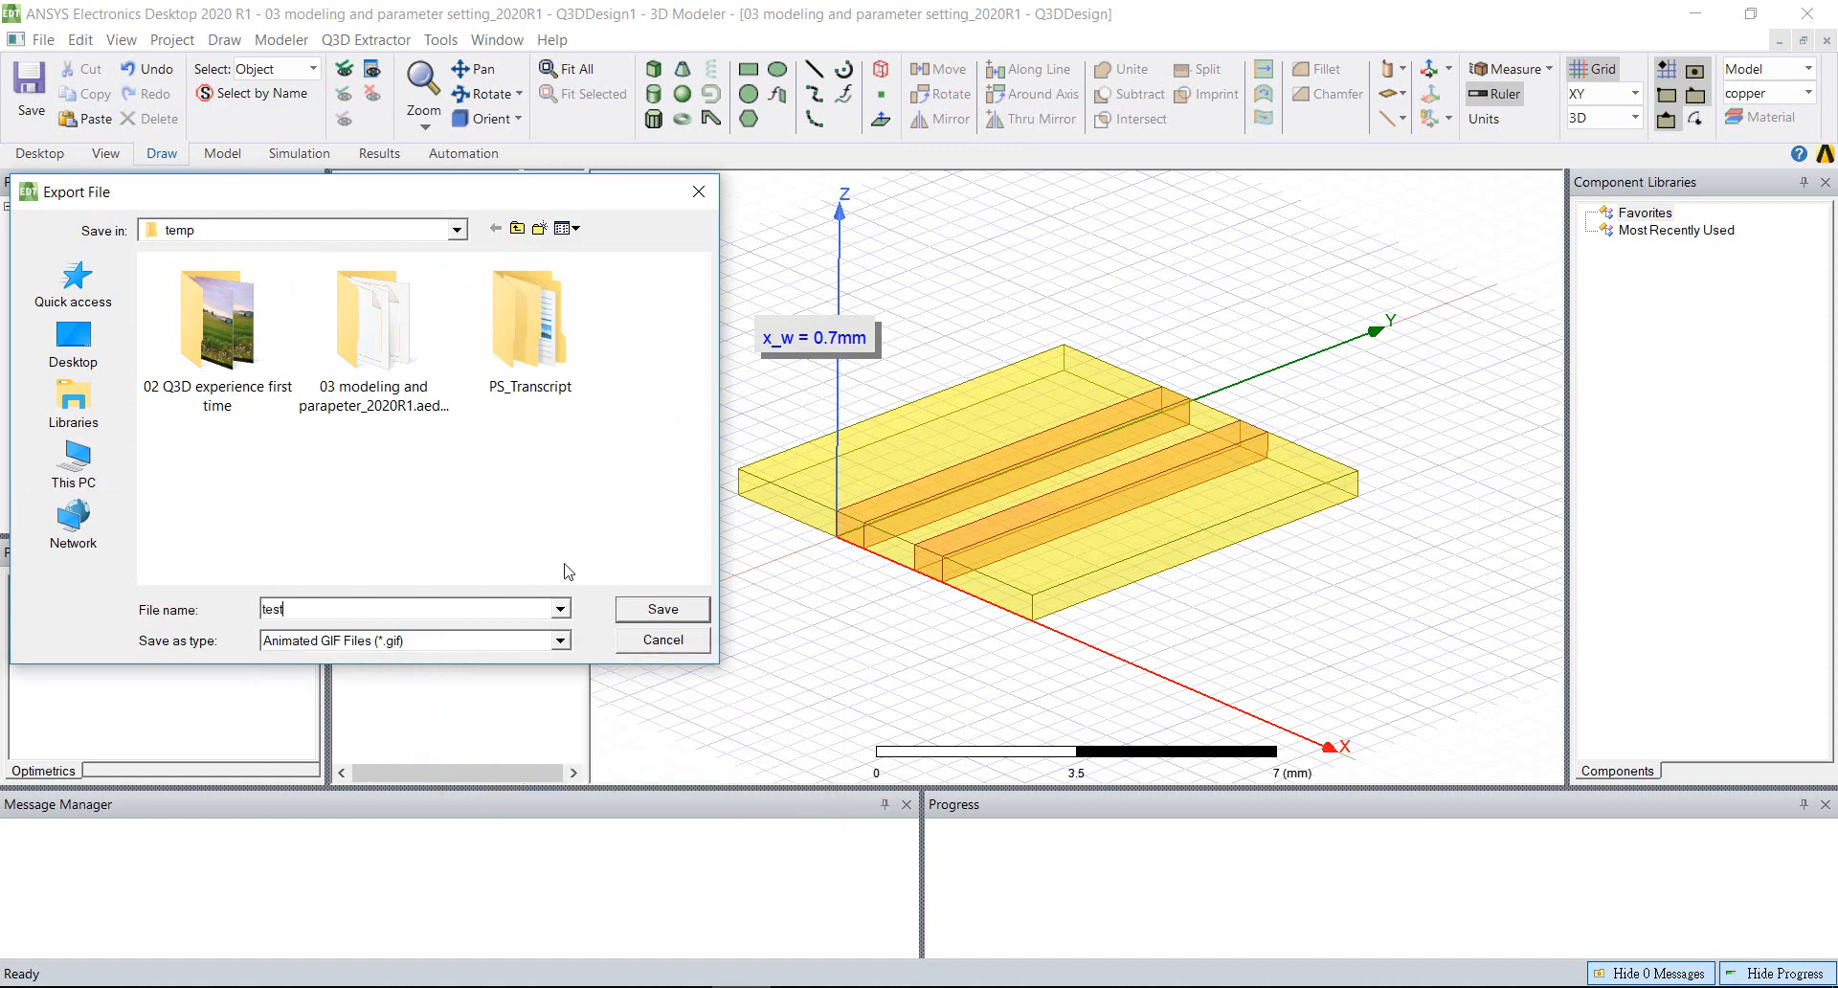
{"action": "left_click", "coordinate": [663, 609]}
{"action": "left_click", "coordinate": [297, 535]}
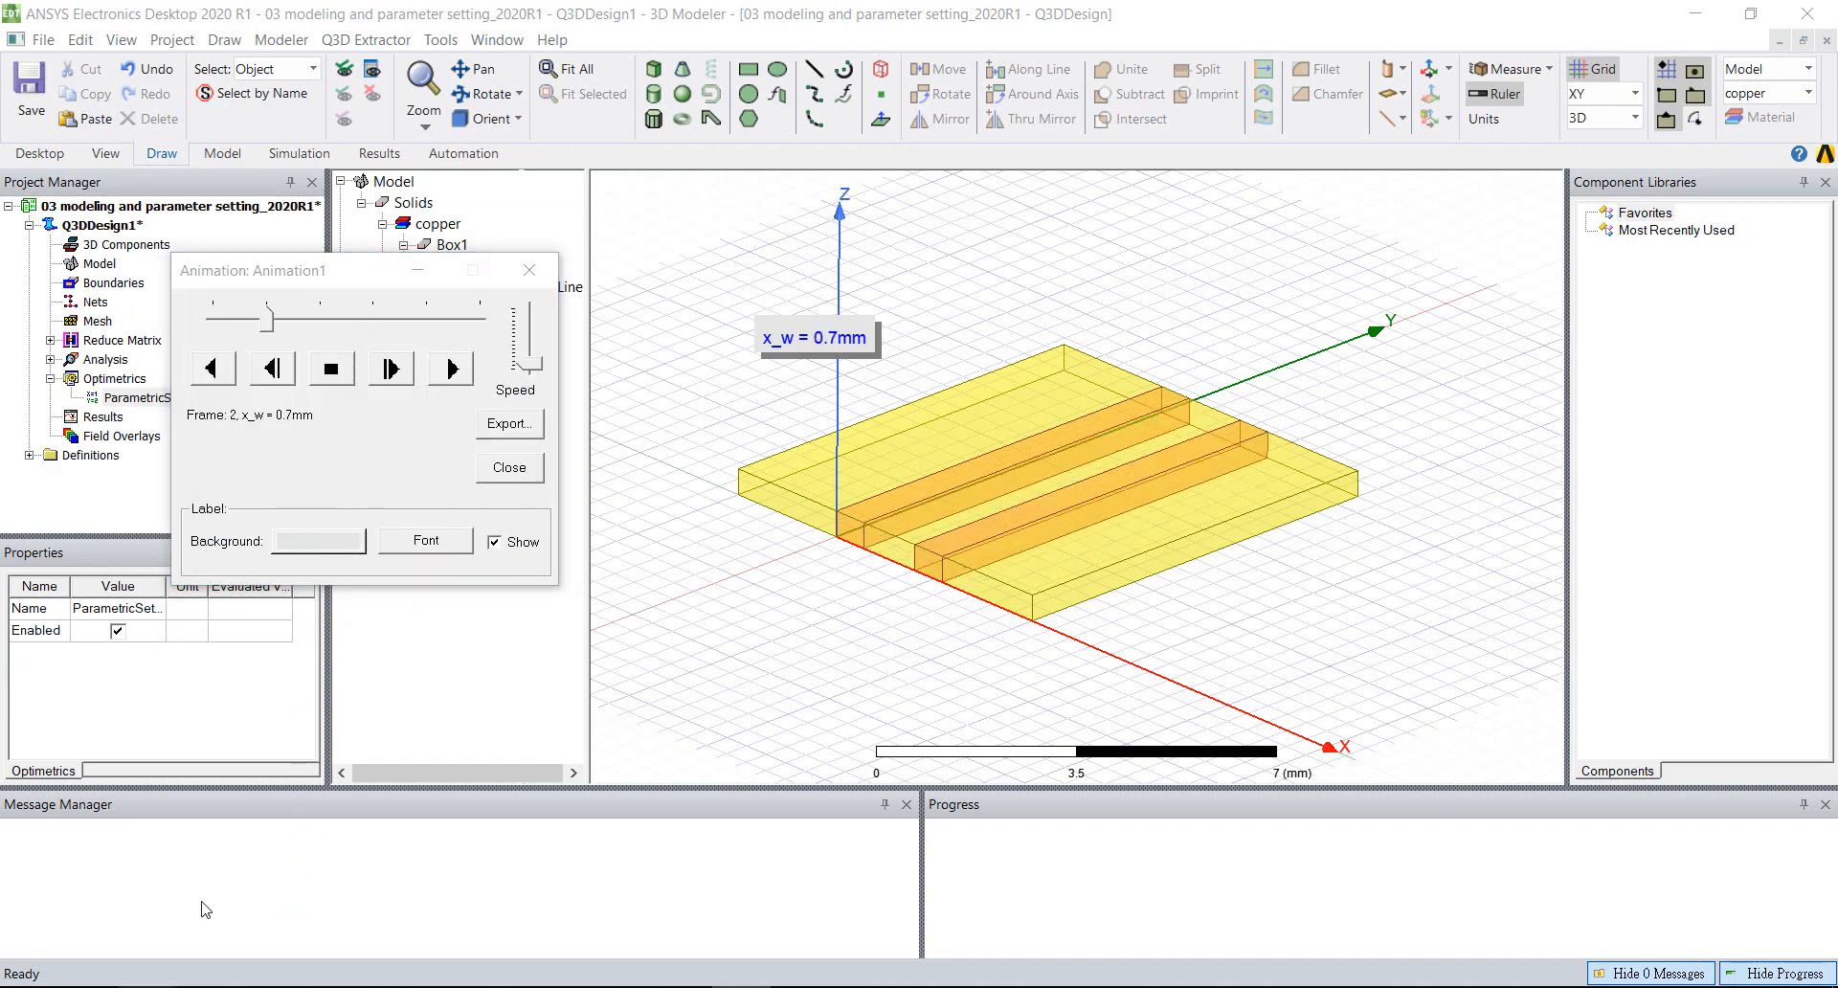
- Switch to File Explorer and open test.gif from the temp folder on drive C to view the exported animation
{"action": "key", "text": "super+e"}
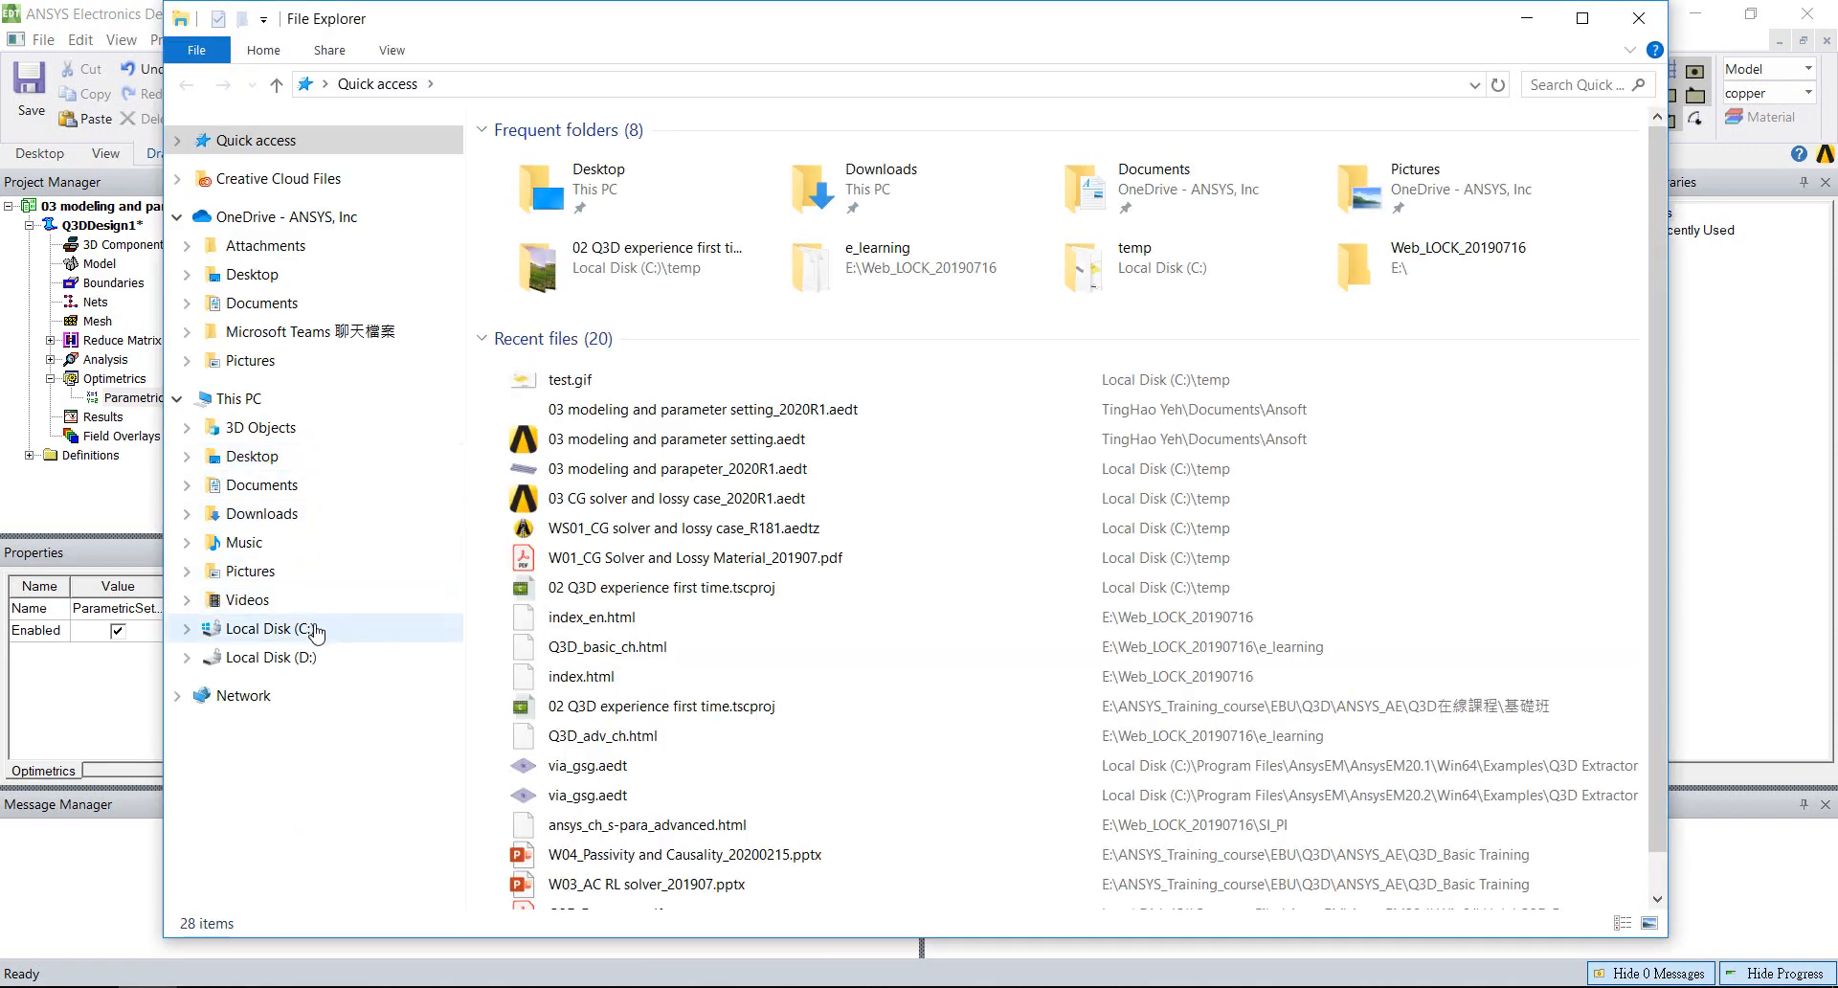
{"action": "left_click", "coordinate": [330, 628]}
{"action": "double_click", "coordinate": [531, 364]}
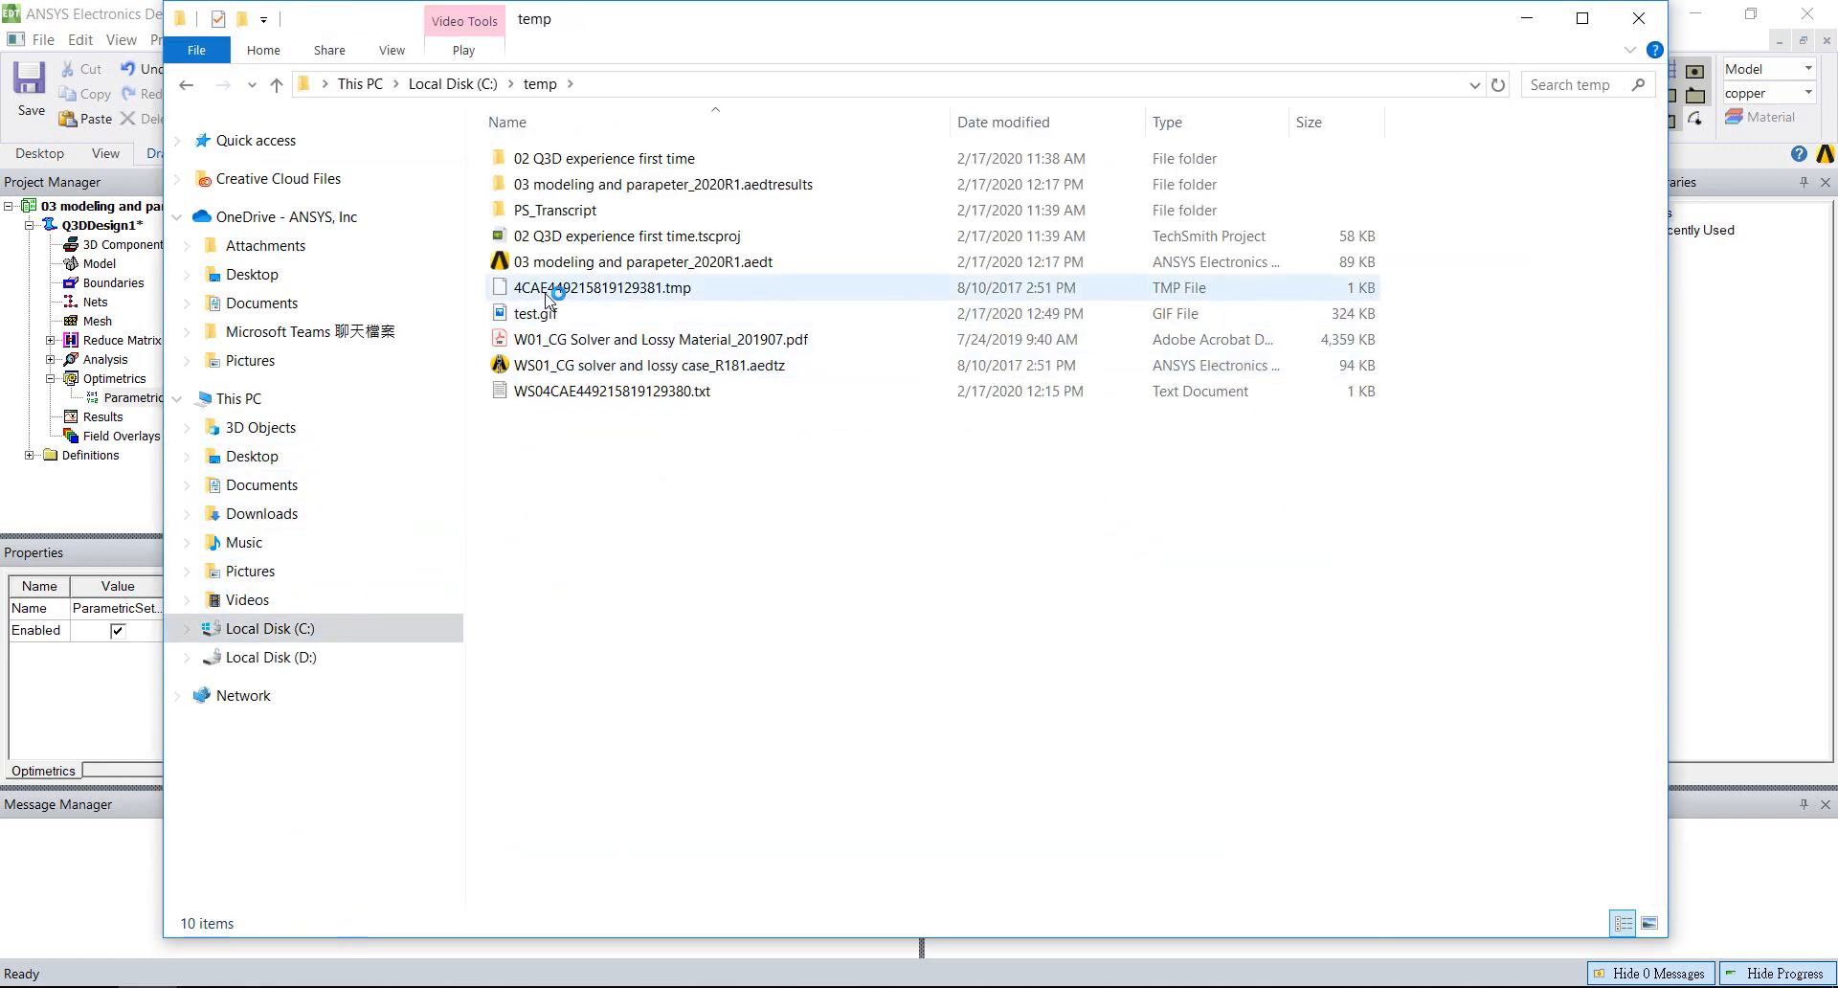
{"action": "double_click", "coordinate": [536, 314]}
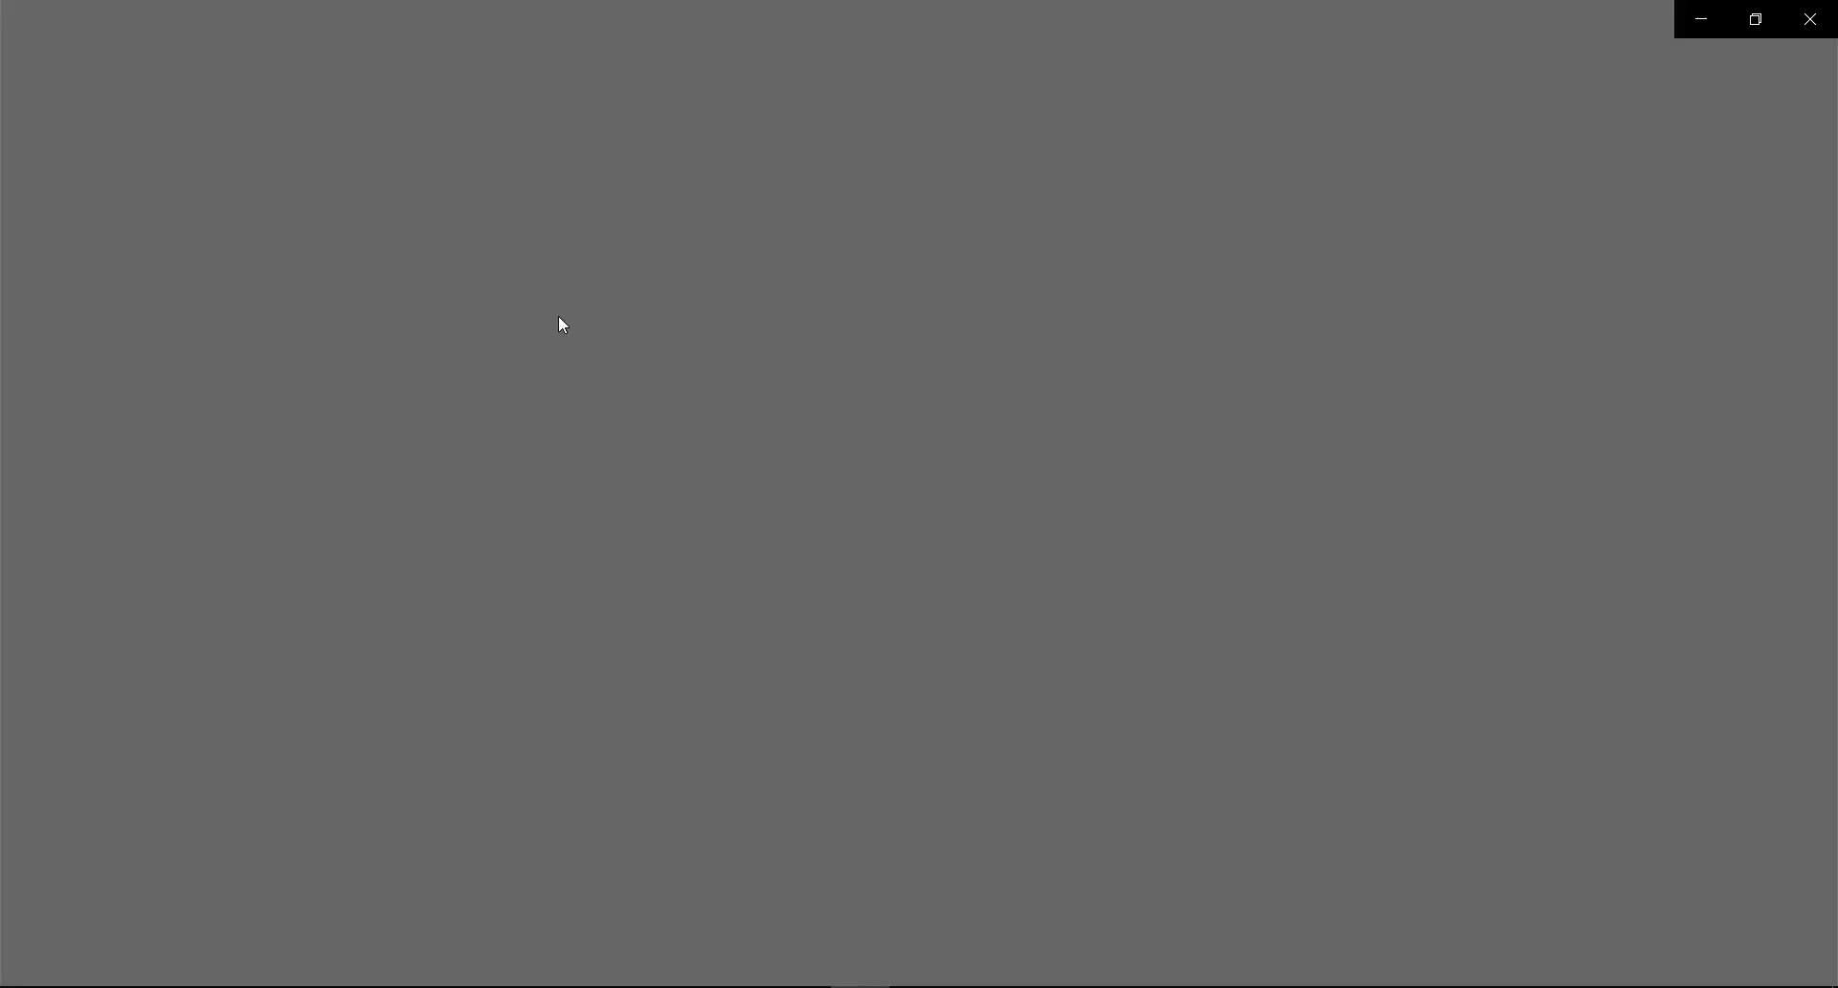